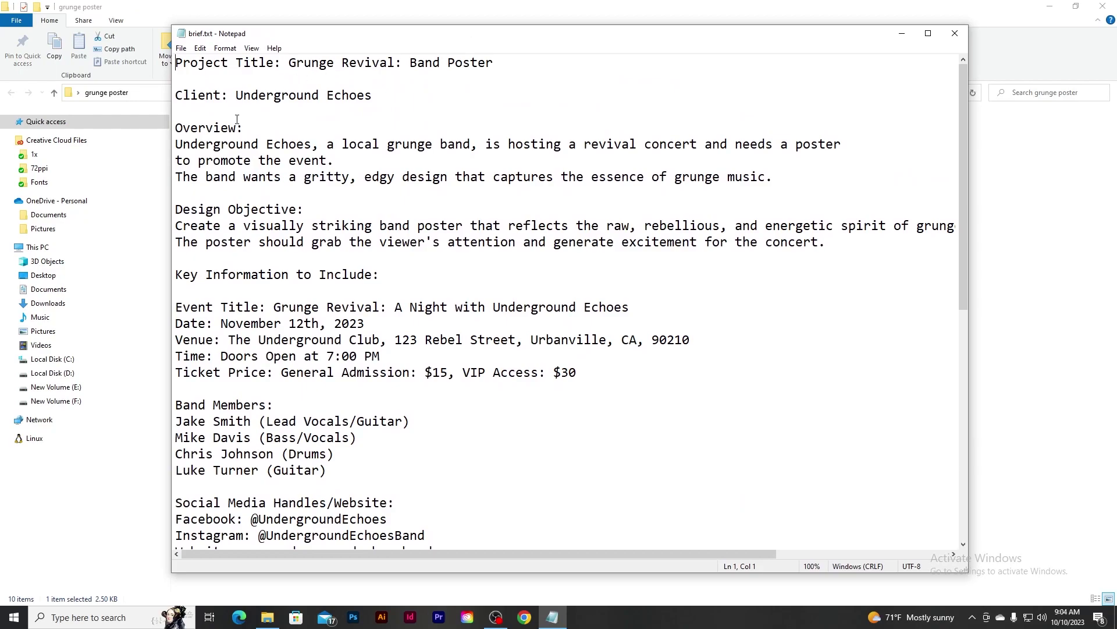
# Step: Read the band poster brief from the project title down to the additional notes, and close it
pyautogui.moveTo(287, 64); pyautogui.dragTo(495, 63)
pyautogui.scroll(-9, 511, 232)
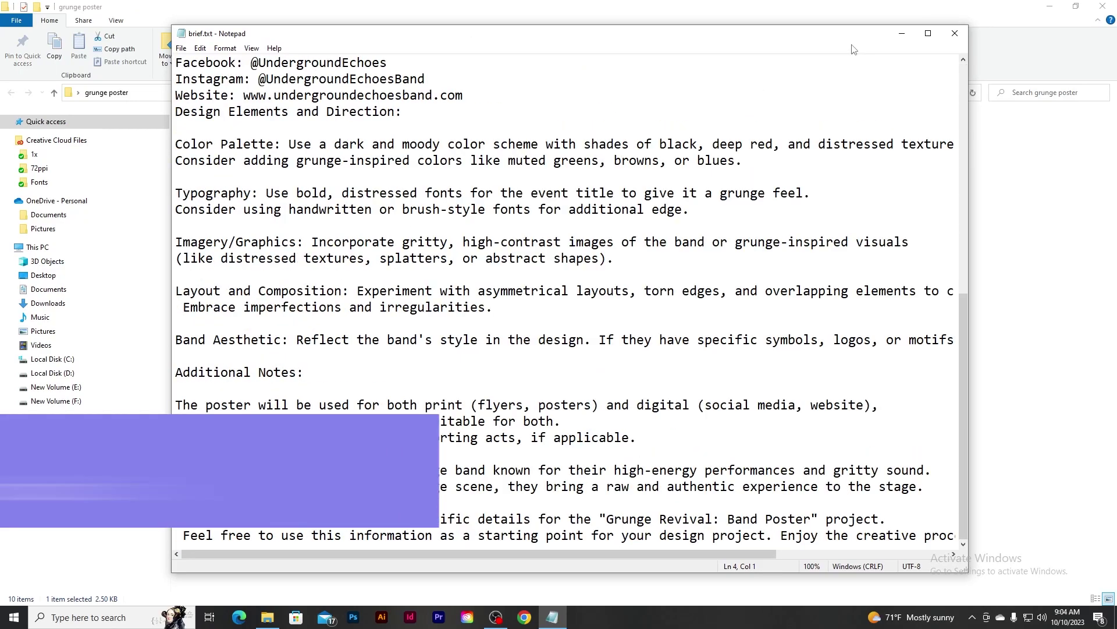
pyautogui.click(955, 33)
# Step: Look through all the texture, tape and band images in the grunge poster folder
pyautogui.doubleClick(291, 145)
pyautogui.click(1107, 317)
pyautogui.click(1107, 318)
pyautogui.click(1107, 319)
pyautogui.click(1107, 319)
pyautogui.click(1106, 319)
pyautogui.click(1107, 318)
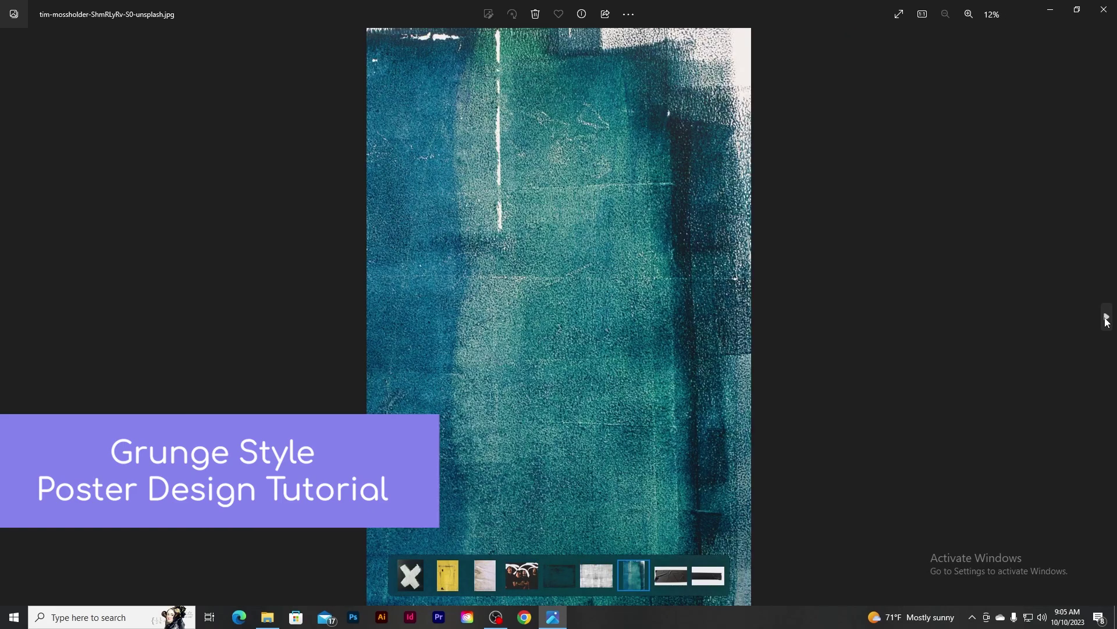
pyautogui.click(1107, 319)
pyautogui.click(1107, 319)
pyautogui.click(1104, 9)
pyautogui.click(446, 494)
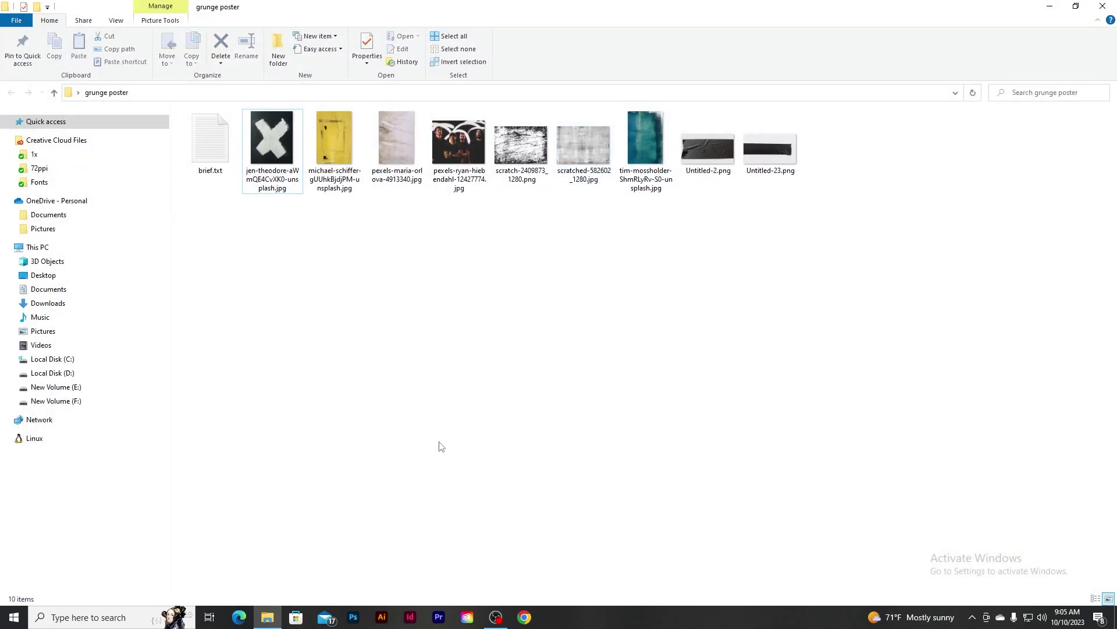
# Step: Switch to Photoshop and create an 11 x 17 inch, 300 ppi CMYK document named "grunge band poster"
pyautogui.click(354, 616)
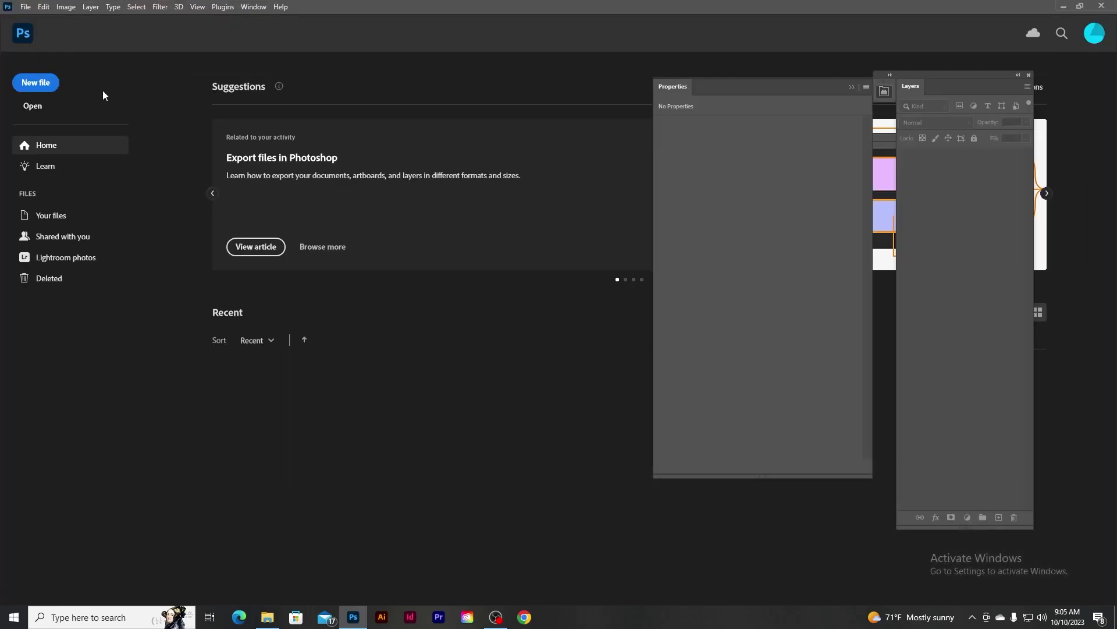
pyautogui.click(27, 7)
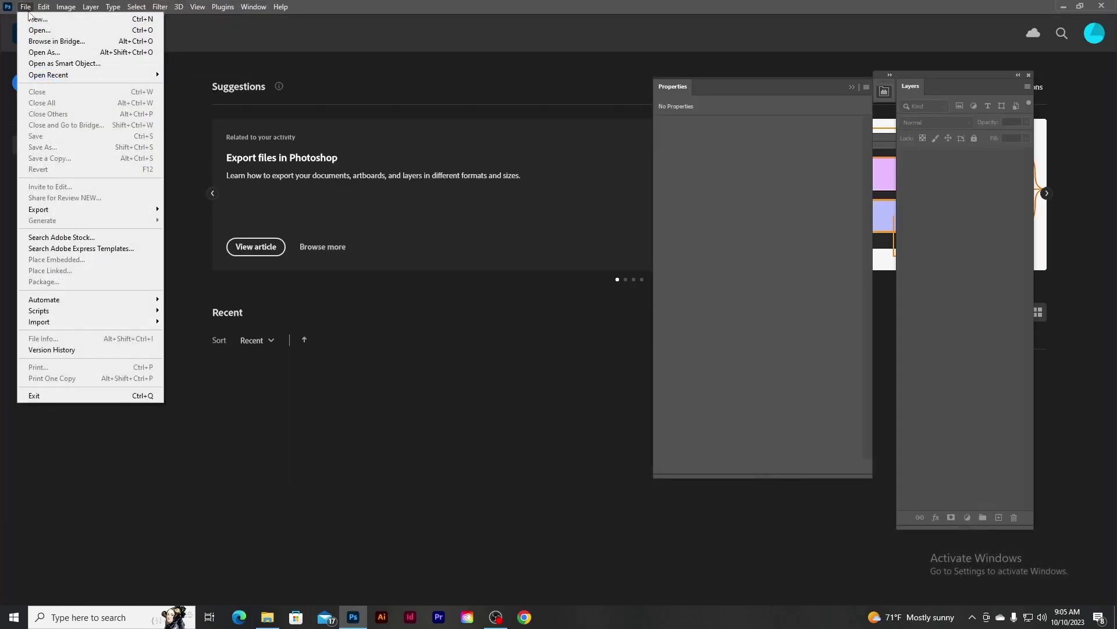
pyautogui.click(35, 19)
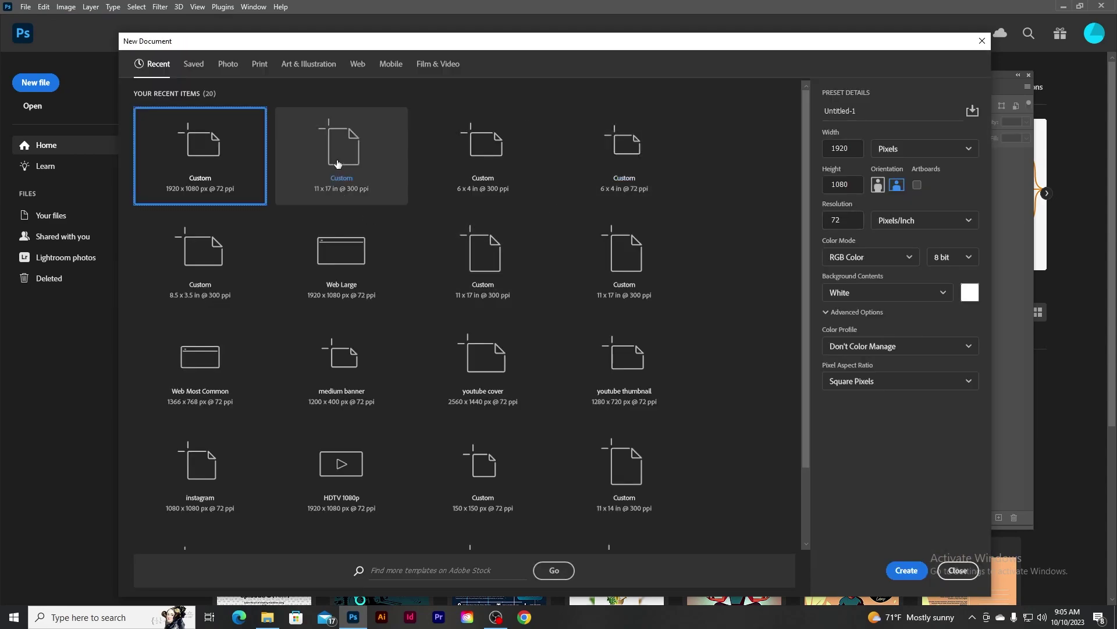
pyautogui.click(338, 162)
pyautogui.click(845, 185)
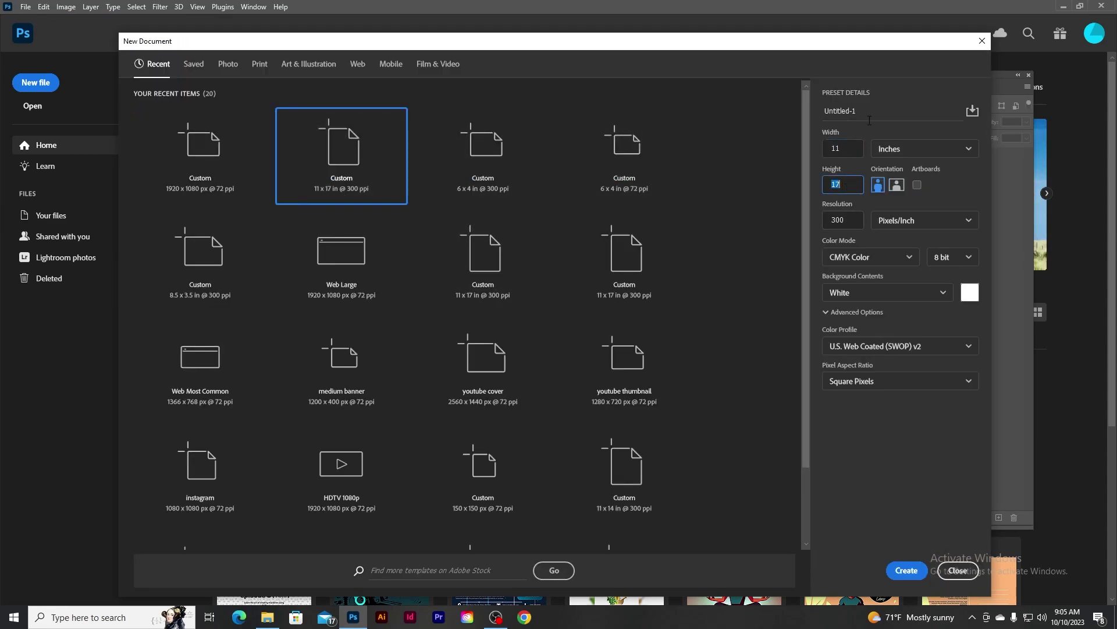
pyautogui.write('grunge band poster')
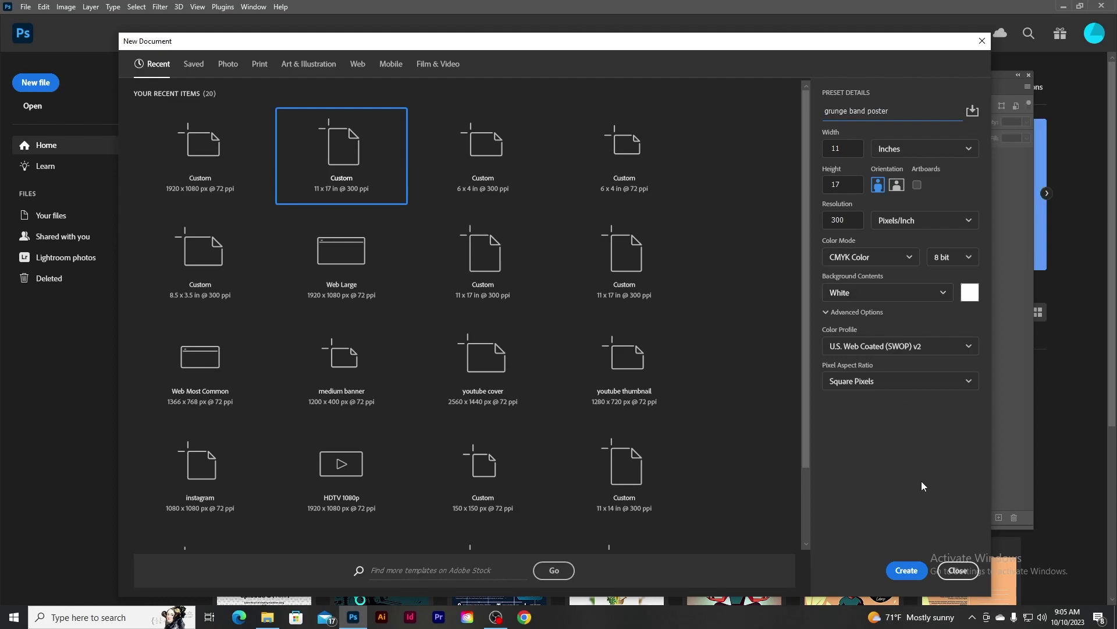
pyautogui.click(906, 570)
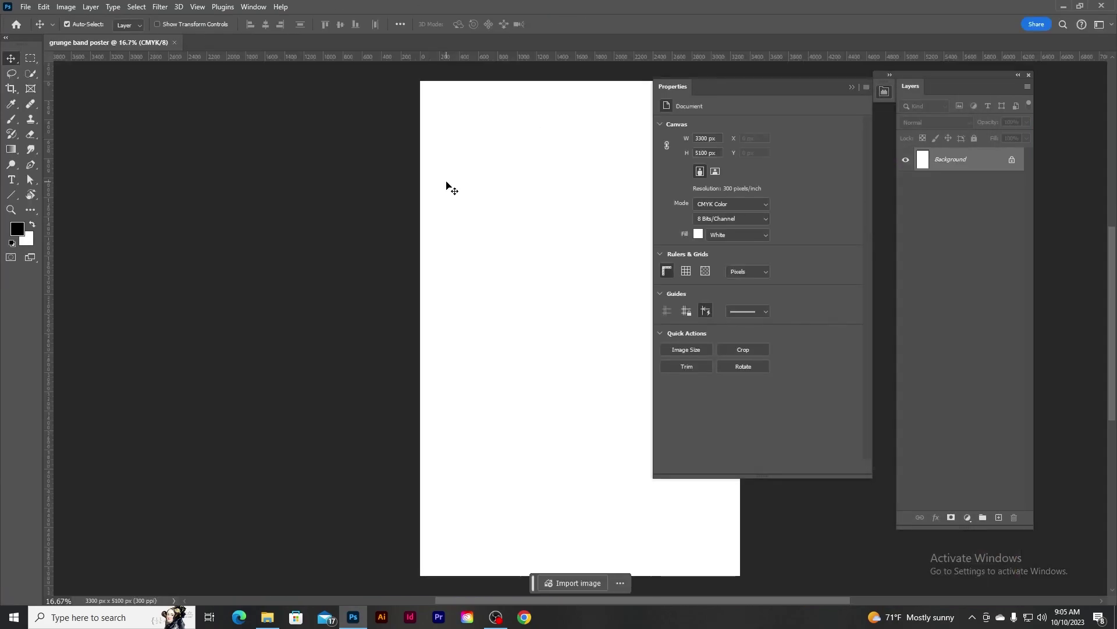
# Step: Clear the floating panels off the canvas and open all the image files from the grunge poster folder
pyautogui.click(853, 88)
pyautogui.moveTo(929, 76); pyautogui.dragTo(962, 70)
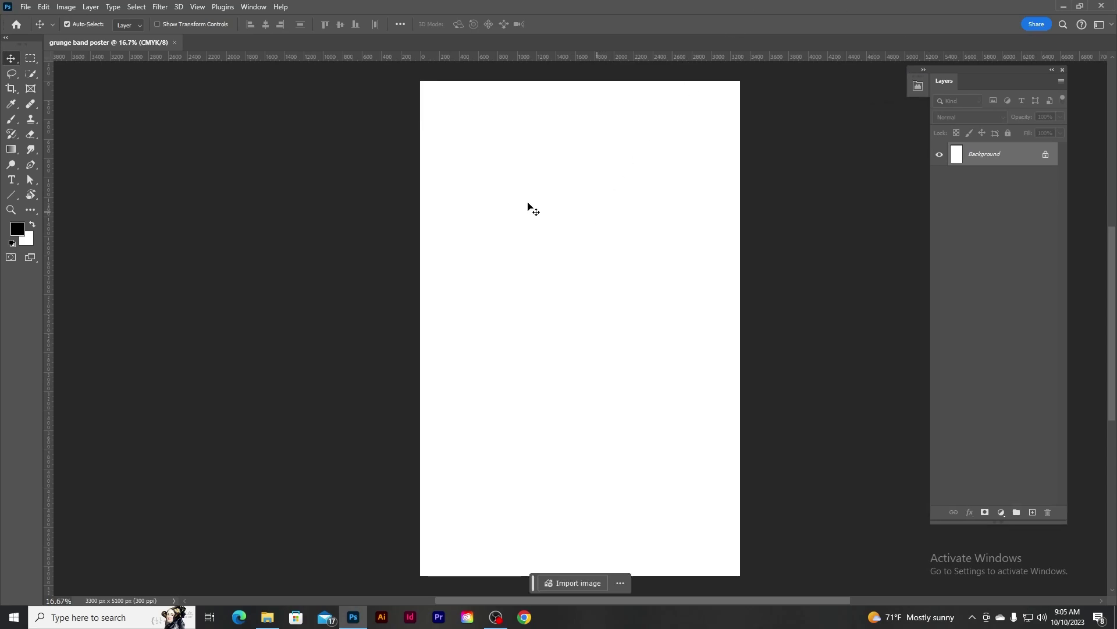
pyautogui.click(26, 6)
pyautogui.click(55, 33)
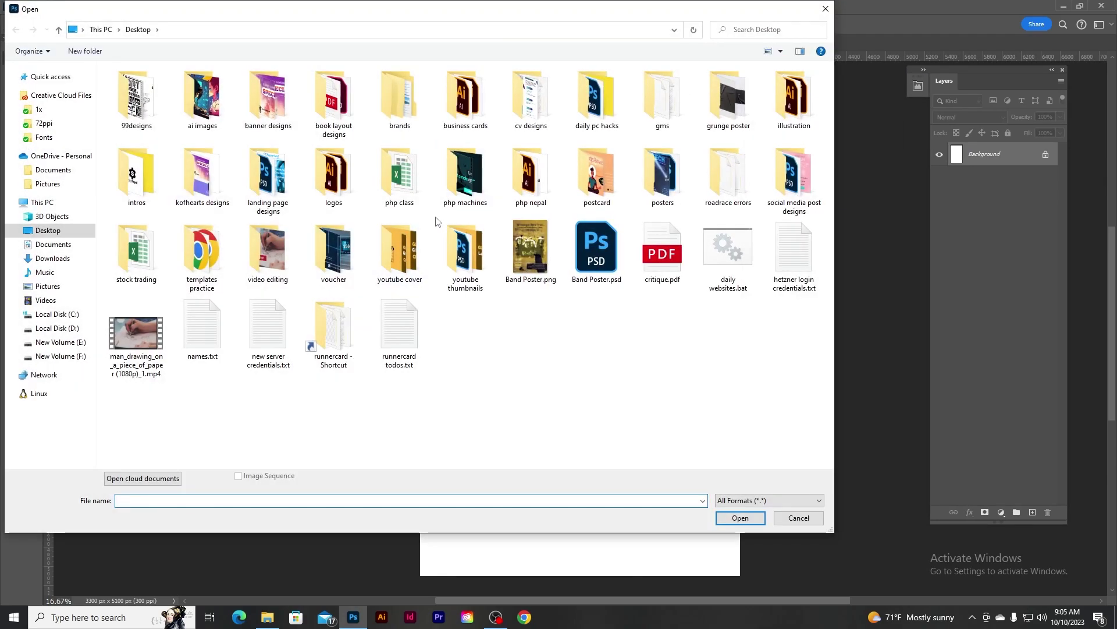
pyautogui.doubleClick(729, 98)
pyautogui.click(202, 96)
pyautogui.keyDown('shift'); pyautogui.click(728, 96); pyautogui.keyUp('shift')
pyautogui.click(741, 517)
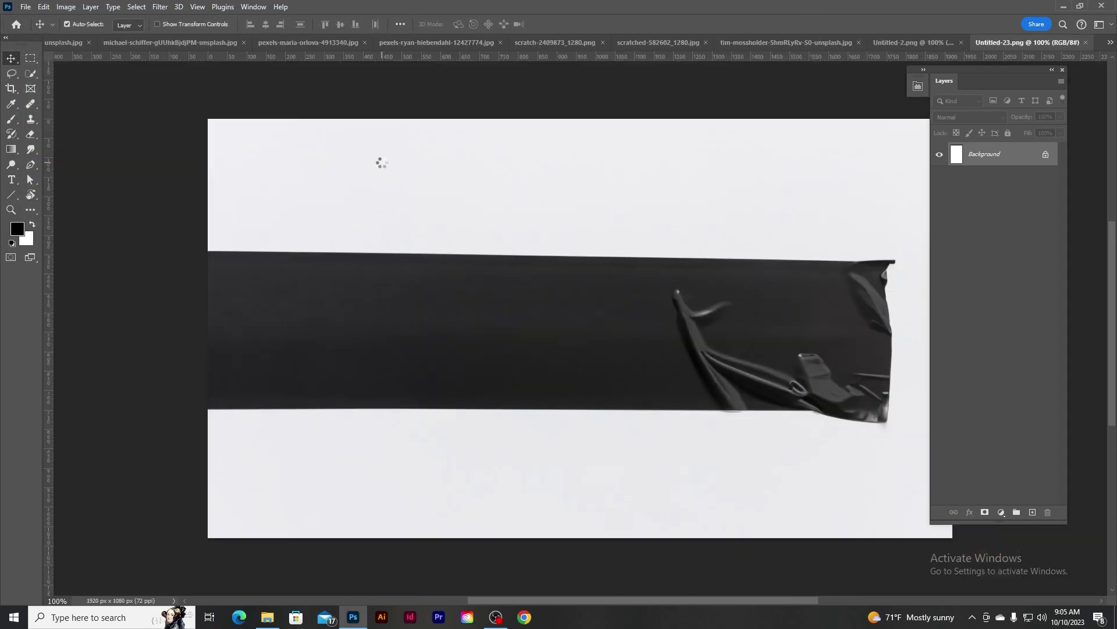
# Step: Bring up the band photo and convert its locked background into an editable layer
pyautogui.click(926, 43)
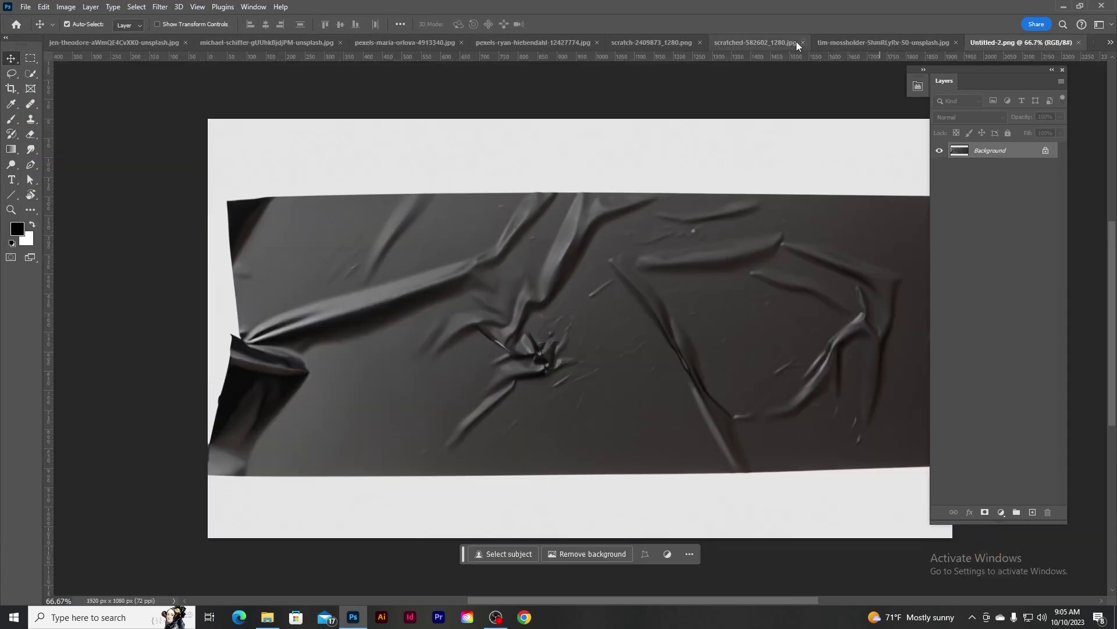
pyautogui.click(765, 42)
pyautogui.click(647, 43)
pyautogui.click(539, 42)
pyautogui.scroll(-3, 570, 256)
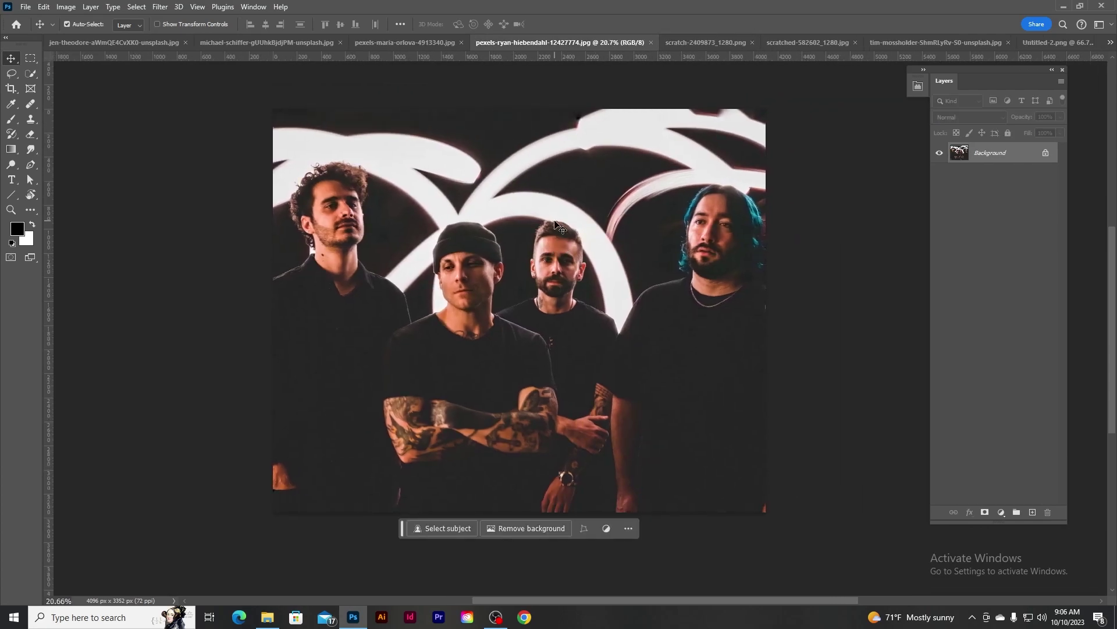
pyautogui.click(1046, 153)
pyautogui.scroll(-1, 549, 294)
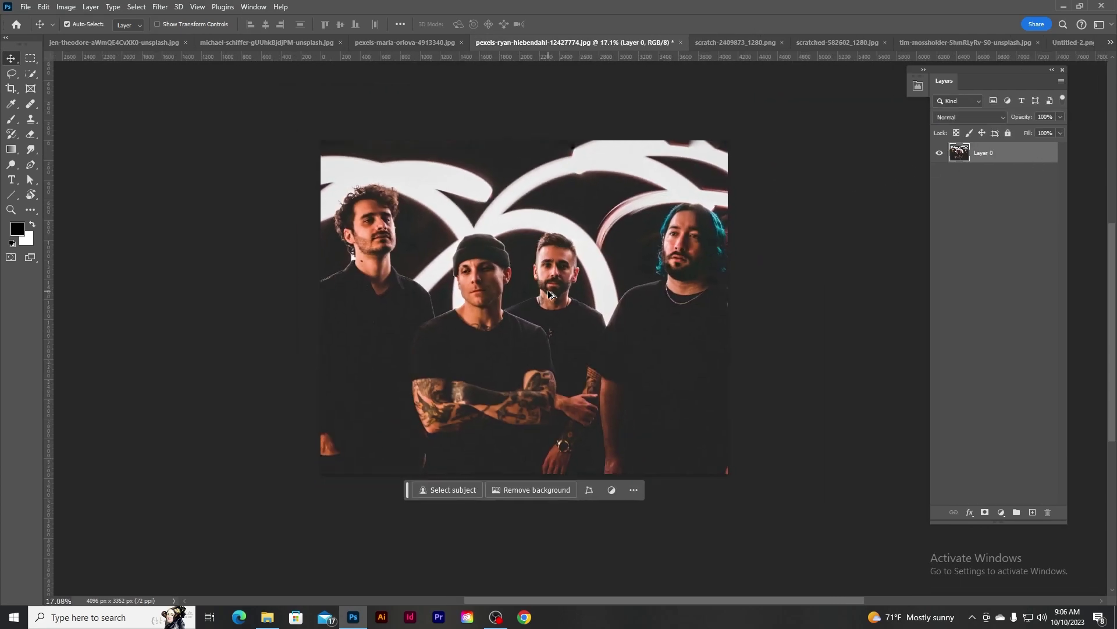
pyautogui.moveTo(409, 492); pyautogui.dragTo(396, 543)
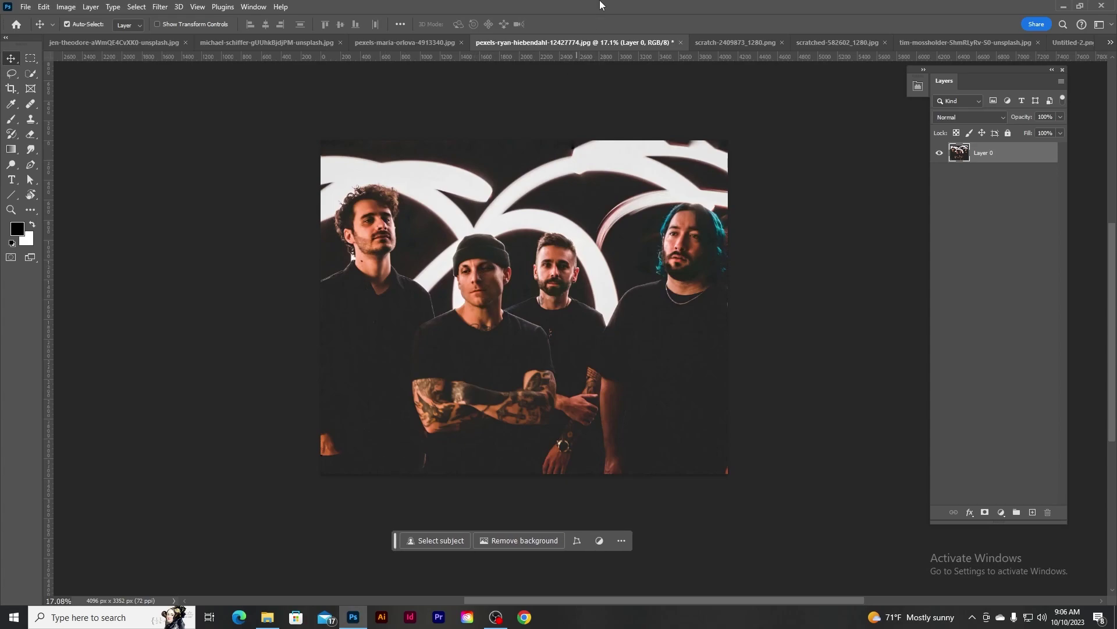
# Step: Add a Hue/Saturation adjustment over the band photo with saturation -46 and lightness -8
pyautogui.click(1001, 512)
pyautogui.click(1024, 408)
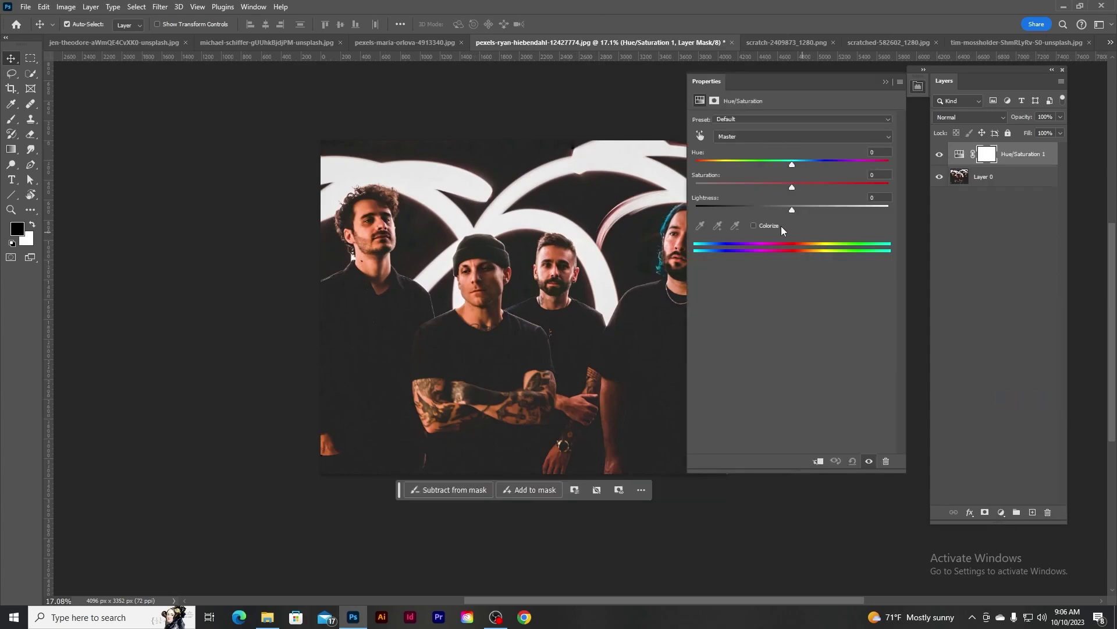
pyautogui.moveTo(790, 187); pyautogui.dragTo(784, 214)
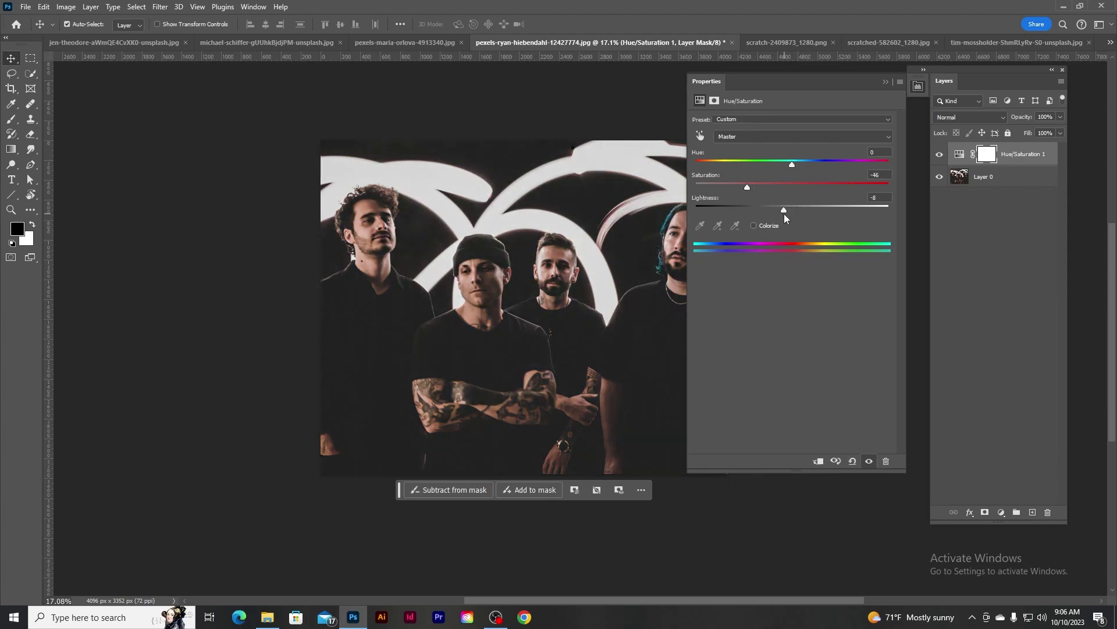
pyautogui.click(886, 82)
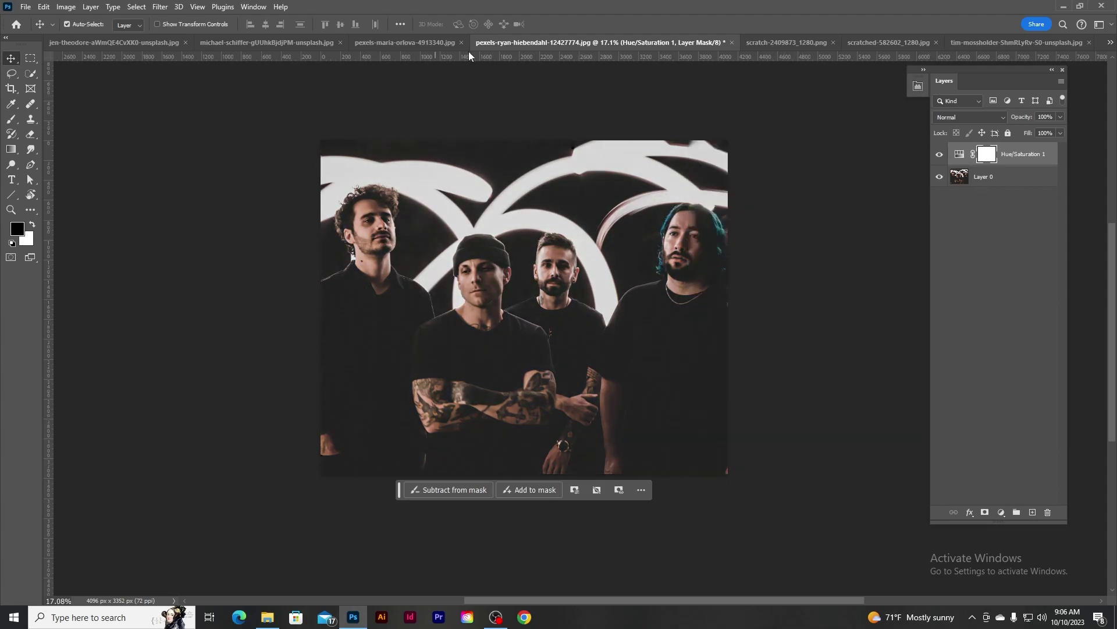
# Step: Copy the black scratch texture into the band photo document and scale it to cover the whole photo
pyautogui.click(780, 43)
pyautogui.hotkey('ctrl', 'a')
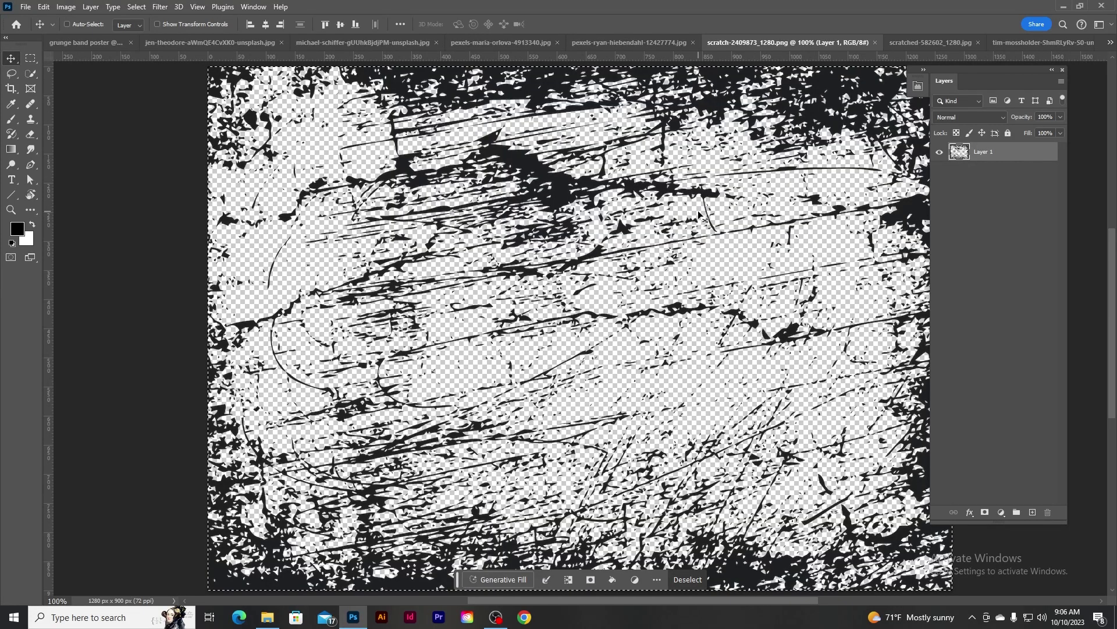
pyautogui.moveTo(699, 163); pyautogui.dragTo(562, 262)
pyautogui.hotkey('ctrl', 't')
pyautogui.moveTo(628, 308); pyautogui.dragTo(801, 506)
pyautogui.click(577, 25)
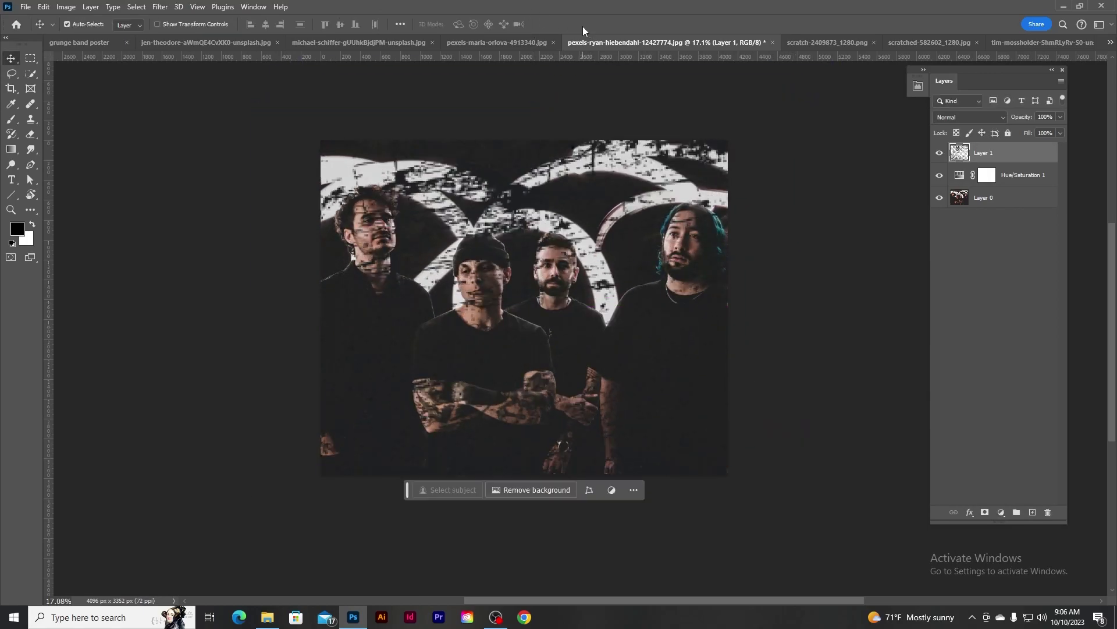
# Step: Try the Hard Mix blend mode with 19% opacity on the scratch texture layer
pyautogui.click(984, 117)
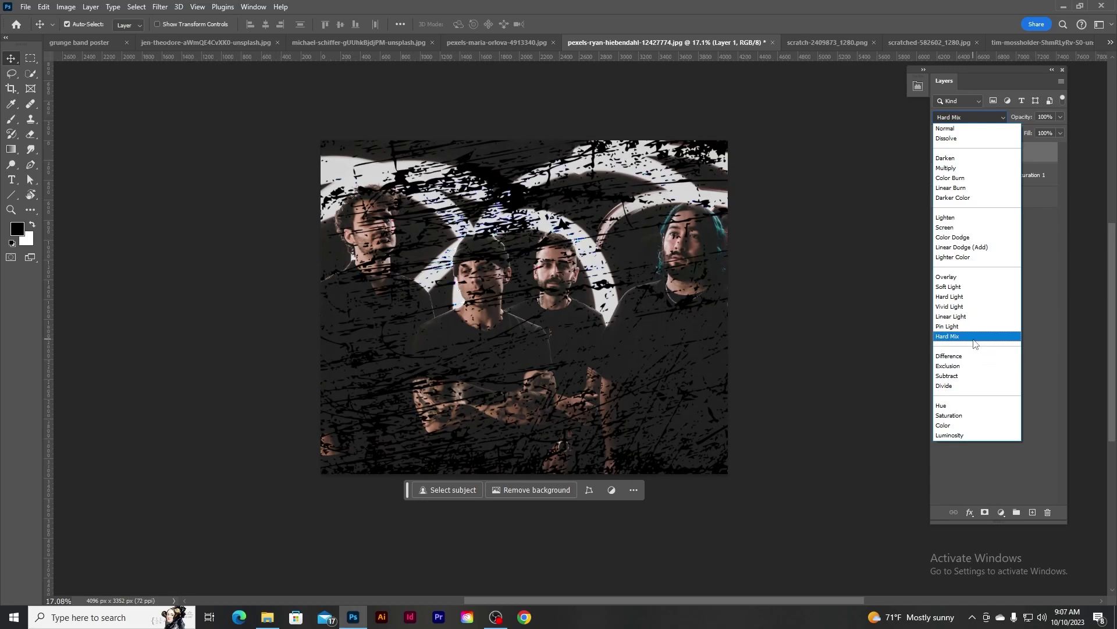
pyautogui.click(975, 340)
pyautogui.moveTo(1000, 121); pyautogui.dragTo(984, 120)
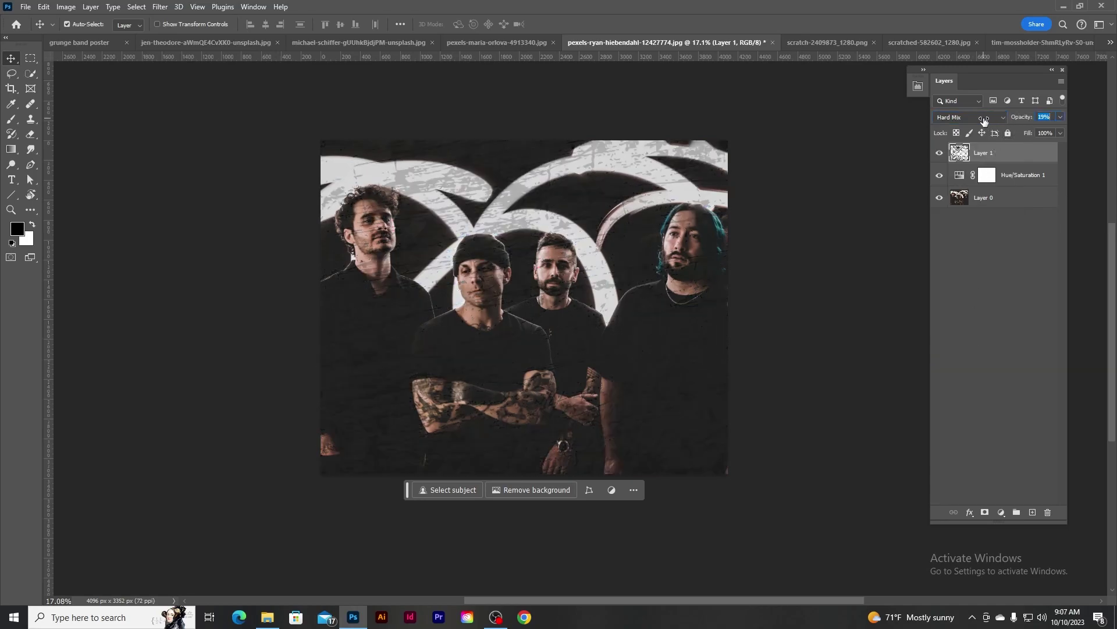
pyautogui.hotkey('ctrl', 'z')
# Step: Set the scratch texture layer's blend mode to Darken and add a layer mask to it
pyautogui.click(992, 115)
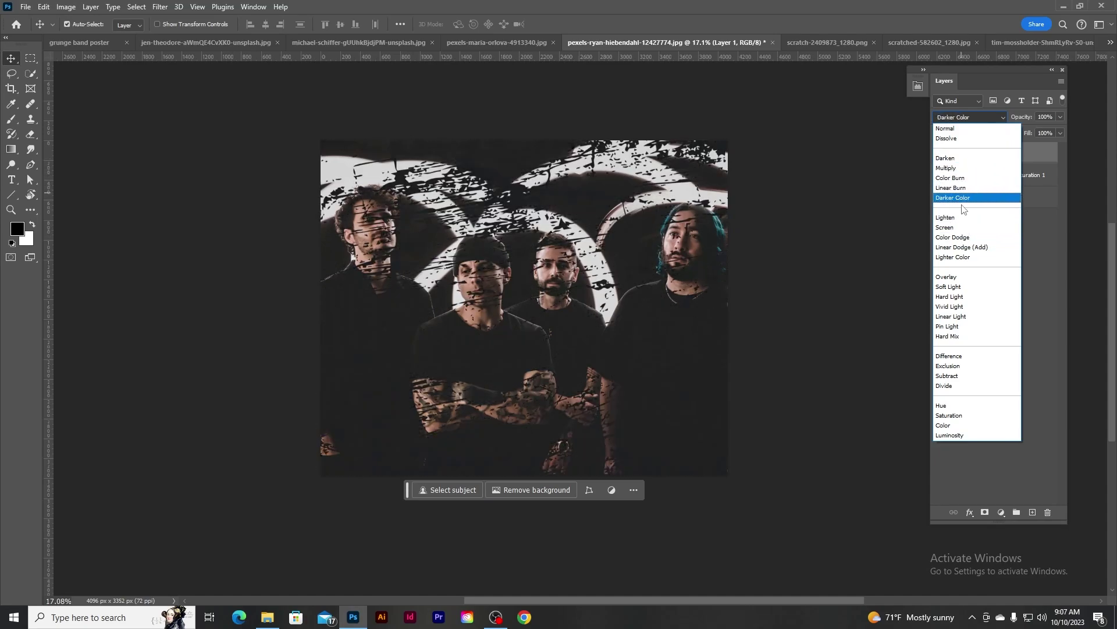
pyautogui.click(966, 158)
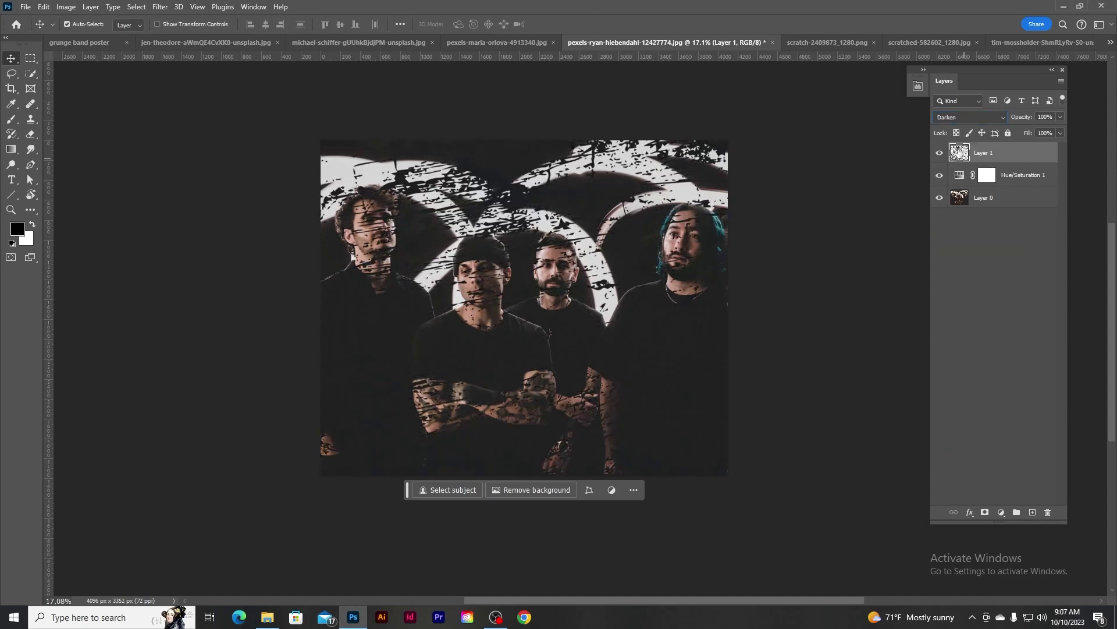
pyautogui.click(985, 513)
# Step: Paint black on the scratch layer's mask with a 900 px soft round brush to clear the face of the man in the beanie
pyautogui.click(11, 118)
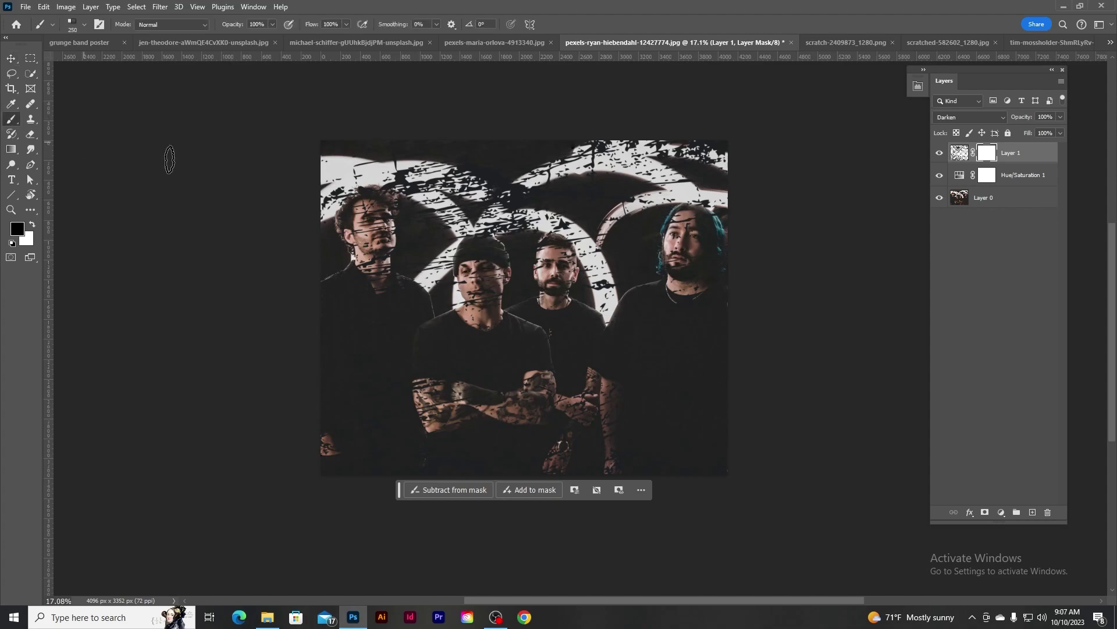
pyautogui.rightClick(522, 258)
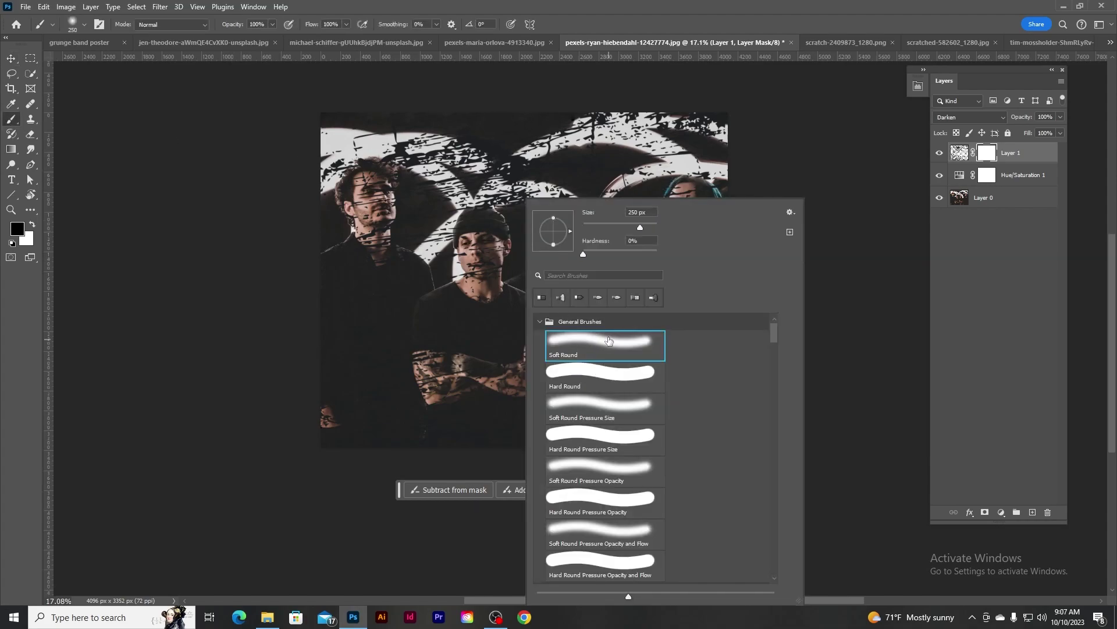
pyautogui.click(501, 98)
pyautogui.press(']')
pyautogui.press(']')
pyautogui.press(']')
pyautogui.press(']')
pyautogui.press(']')
pyautogui.press(']')
pyautogui.press(']')
pyautogui.press(']')
pyautogui.press(']')
pyautogui.press(']')
pyautogui.press(']')
pyautogui.press(']')
pyautogui.moveTo(473, 250); pyautogui.dragTo(499, 319)
pyautogui.hotkey('ctrl', 'z')
pyautogui.press('[')
pyautogui.press('[')
pyautogui.press('[')
pyautogui.press('[')
pyautogui.press('[')
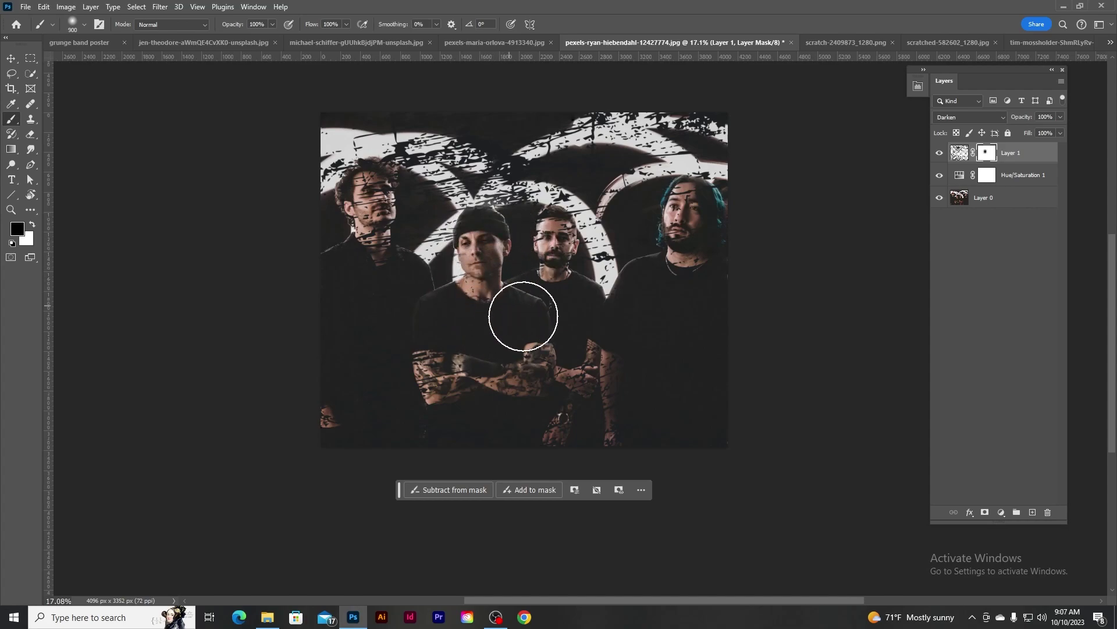
# Step: Try masking the scratches around the head of the man beside the one in the beanie
pyautogui.moveTo(536, 218)
pyautogui.mouseDown()
pyautogui.moveTo(494, 180)
pyautogui.moveTo(535, 194)
pyautogui.mouseUp()
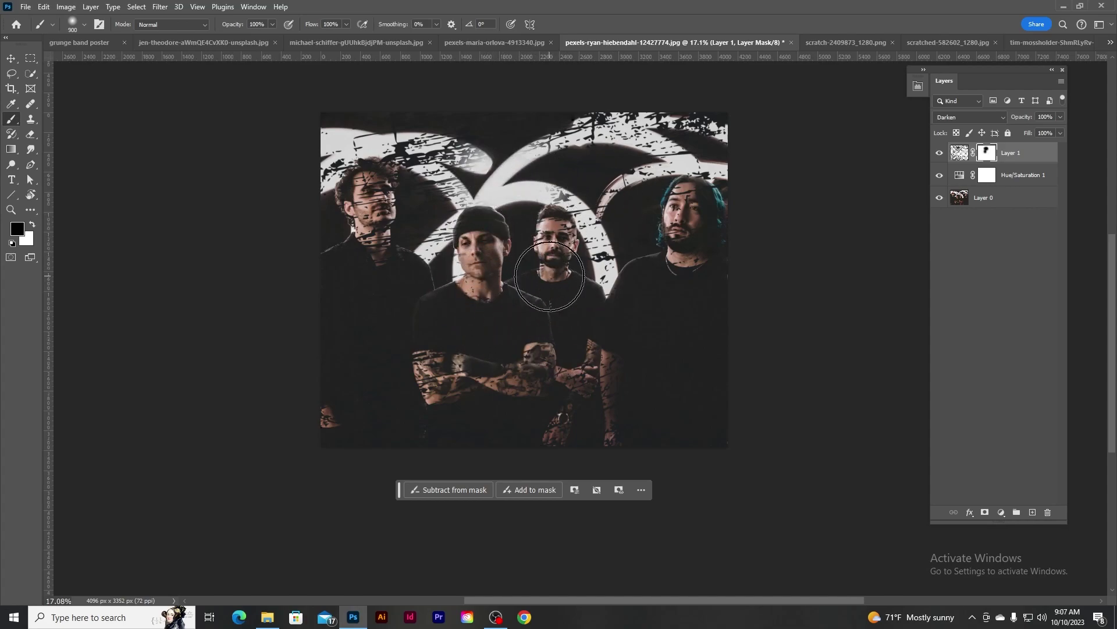
pyautogui.hotkey('ctrl', 'z')
pyautogui.click(522, 204)
pyautogui.hotkey('ctrl', 'z')
pyautogui.hotkey('ctrl', 'z')
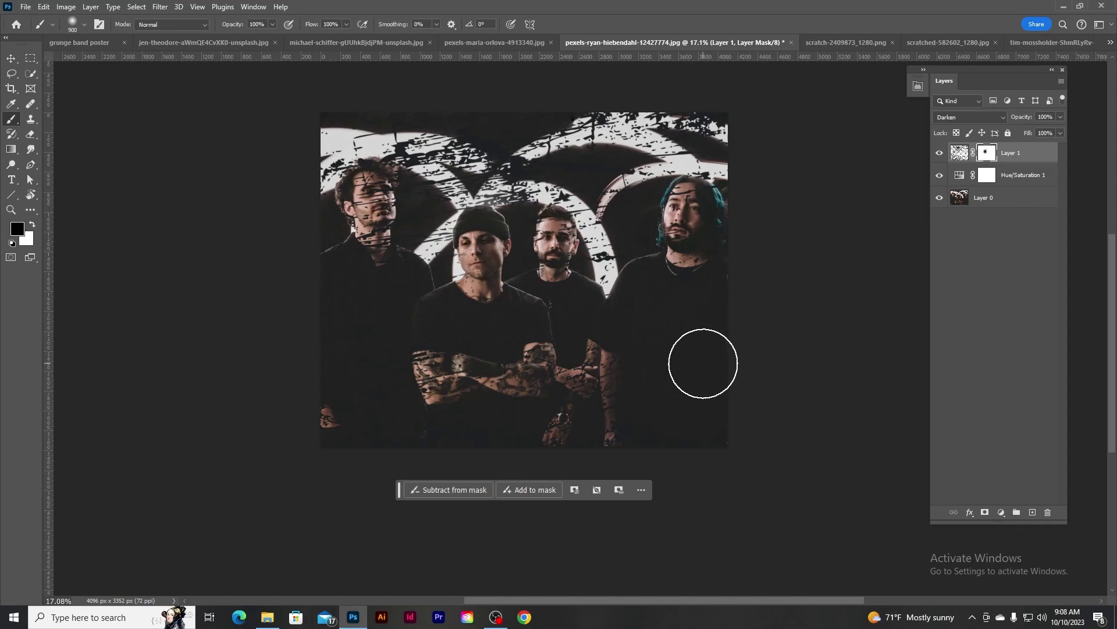
# Step: Mask the scratches off the far-left man's face and combine all three layers into one smart object
pyautogui.moveTo(373, 211)
pyautogui.mouseDown()
pyautogui.moveTo(386, 257)
pyautogui.moveTo(361, 195)
pyautogui.moveTo(343, 193)
pyautogui.mouseUp()
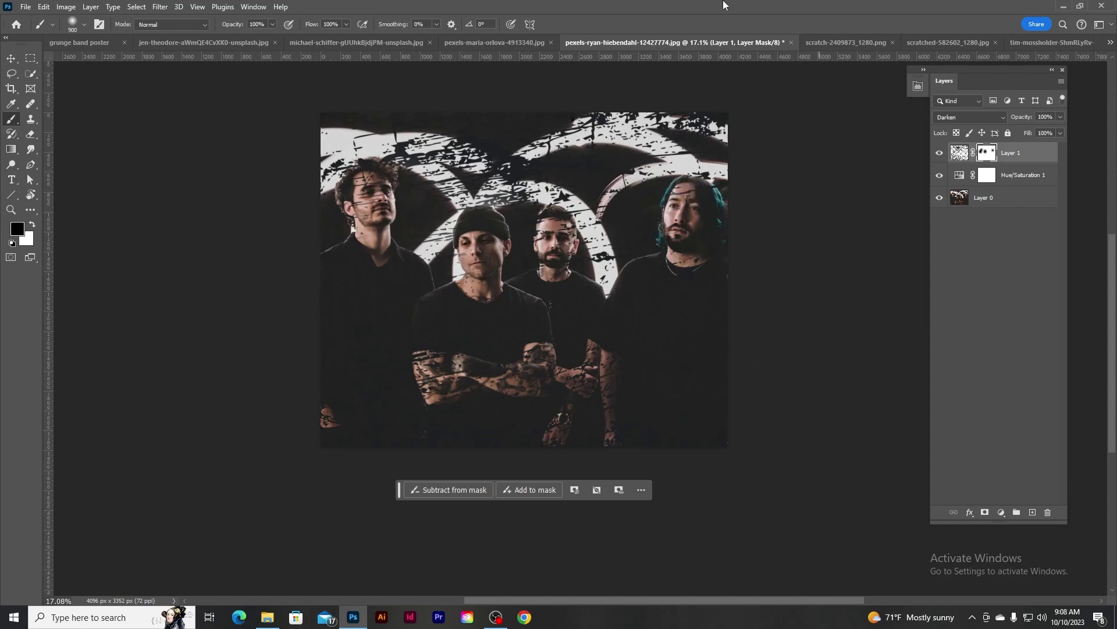
pyautogui.rightClick(1036, 199)
pyautogui.click(1001, 301)
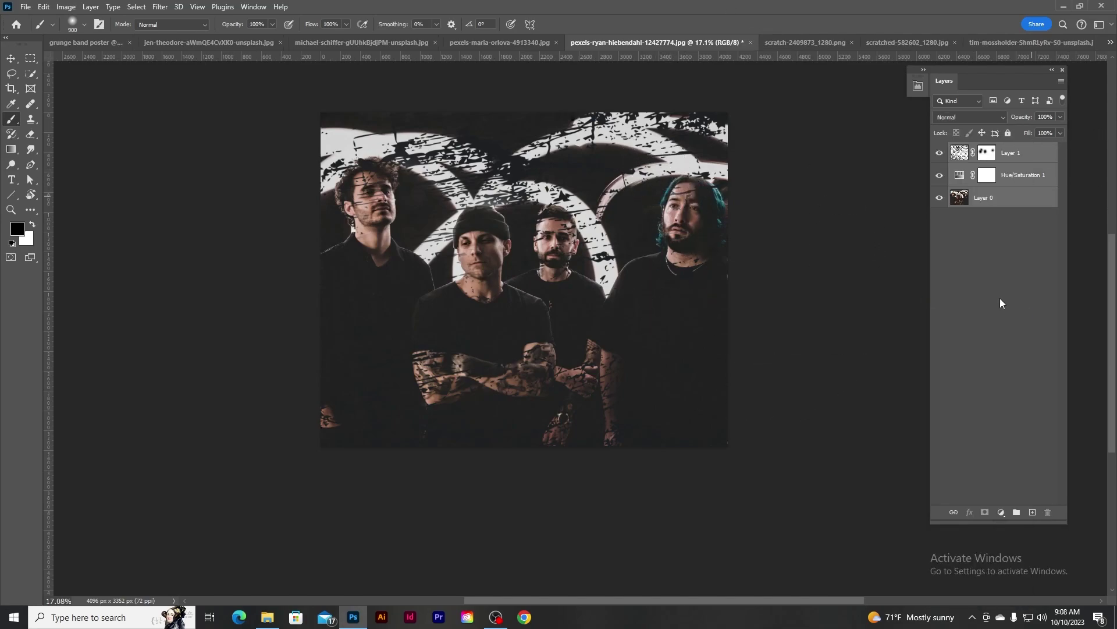
# Step: Unlock the yellow distressed texture's background layer and copy it into the grunge band poster document
pyautogui.click(105, 43)
pyautogui.click(229, 43)
pyautogui.click(392, 43)
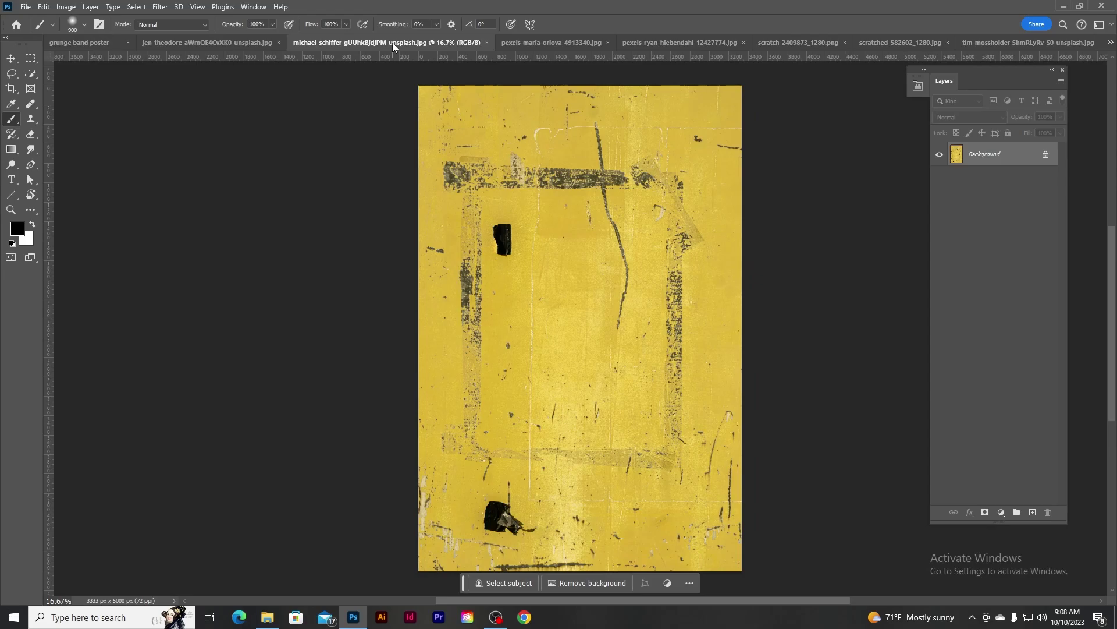
pyautogui.click(10, 57)
pyautogui.click(1046, 155)
pyautogui.moveTo(604, 226); pyautogui.dragTo(551, 297)
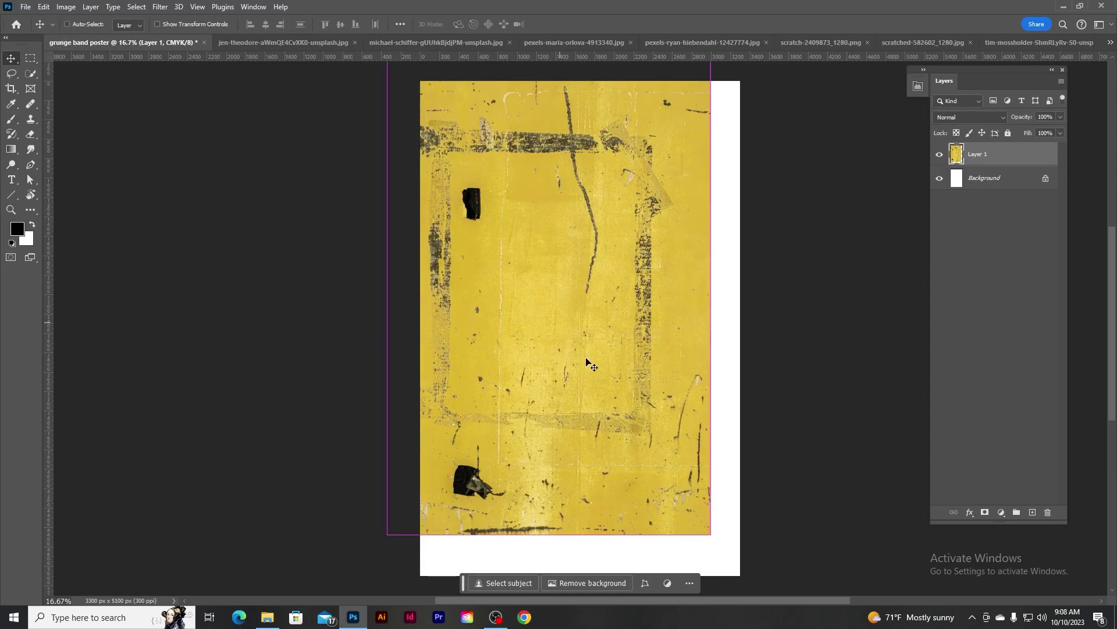
# Step: Rotate the yellow texture a quarter turn, then scale and reposition it over the upper part of the poster
pyautogui.hotkey('ctrl', 't')
pyautogui.moveTo(768, 553); pyautogui.dragTo(727, 165)
pyautogui.moveTo(791, 130); pyautogui.dragTo(674, 207)
pyautogui.moveTo(588, 259); pyautogui.dragTo(668, 227)
pyautogui.click(576, 23)
# Step: Copy the scratched band photo smart object into the poster, above the yellow texture on its upper part
pyautogui.click(326, 42)
pyautogui.click(387, 40)
pyautogui.click(558, 42)
pyautogui.click(666, 41)
pyautogui.moveTo(449, 242); pyautogui.dragTo(573, 265)
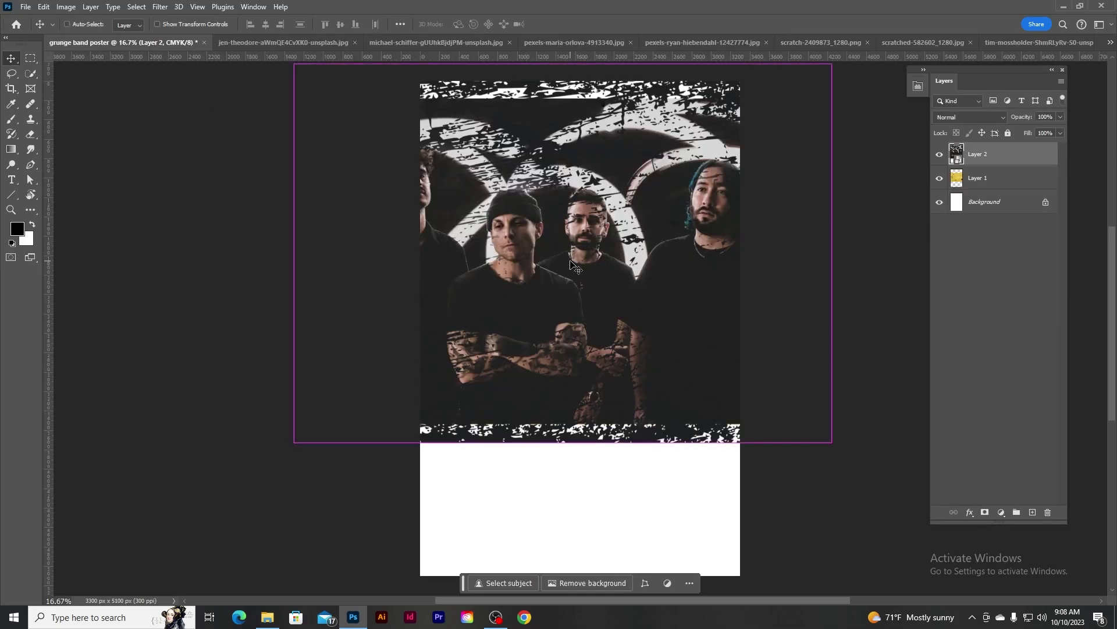
# Step: Scale the band photo down to about 10% and place it over the taped frame on the yellow texture
pyautogui.hotkey('ctrl', 't')
pyautogui.moveTo(831, 68); pyautogui.dragTo(647, 248)
pyautogui.click(576, 23)
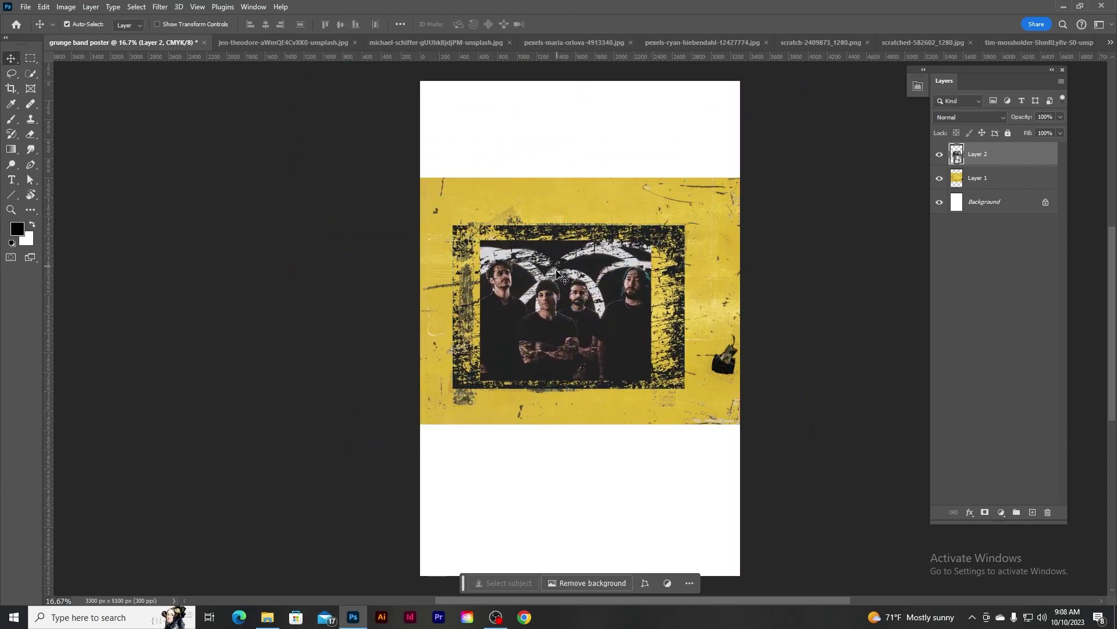
pyautogui.scroll(3, 557, 322)
pyautogui.scroll(-2, 576, 256)
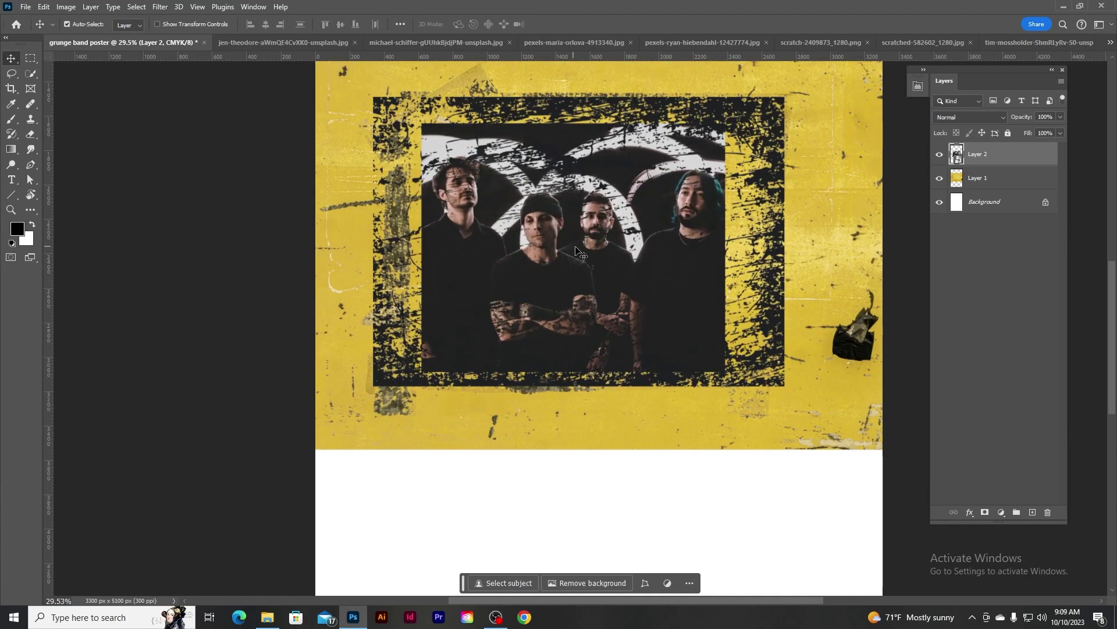
pyautogui.scroll(1, 600, 256)
pyautogui.moveTo(596, 261)
pyautogui.mouseDown()
pyautogui.moveTo(597, 406)
pyautogui.moveTo(596, 251)
pyautogui.mouseUp()
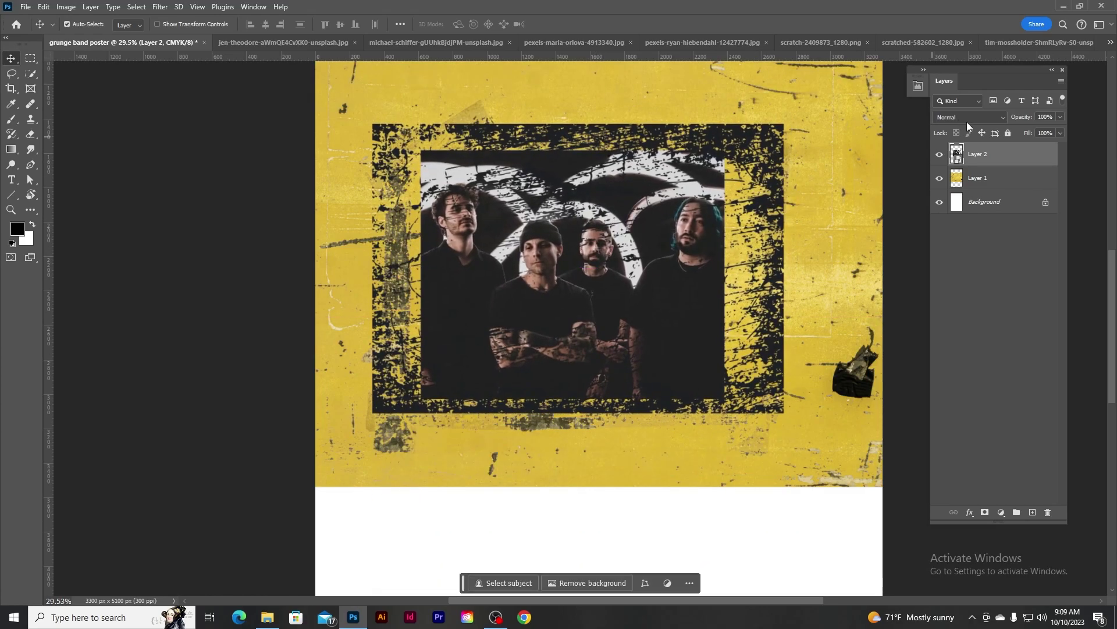
# Step: Preview blend modes on the band photo, keep Normal, and move the photo up clear of the taped frame
pyautogui.click(961, 117)
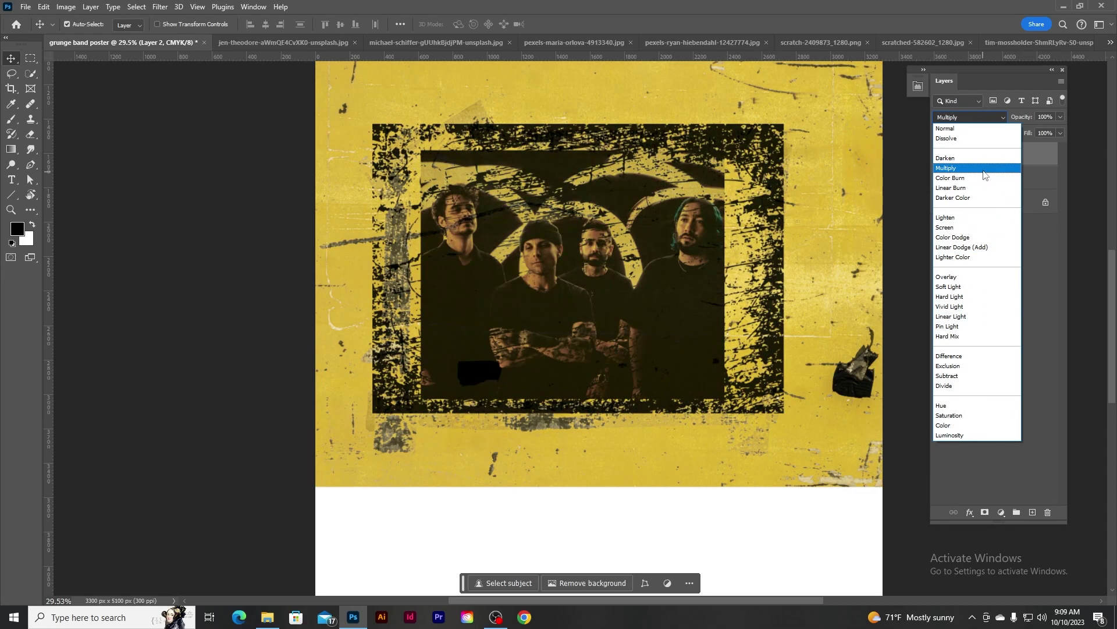
pyautogui.click(945, 128)
pyautogui.moveTo(596, 245); pyautogui.dragTo(560, 56)
pyautogui.scroll(-2, 559, 276)
pyautogui.scroll(2, 559, 274)
pyautogui.scroll(-1, 562, 256)
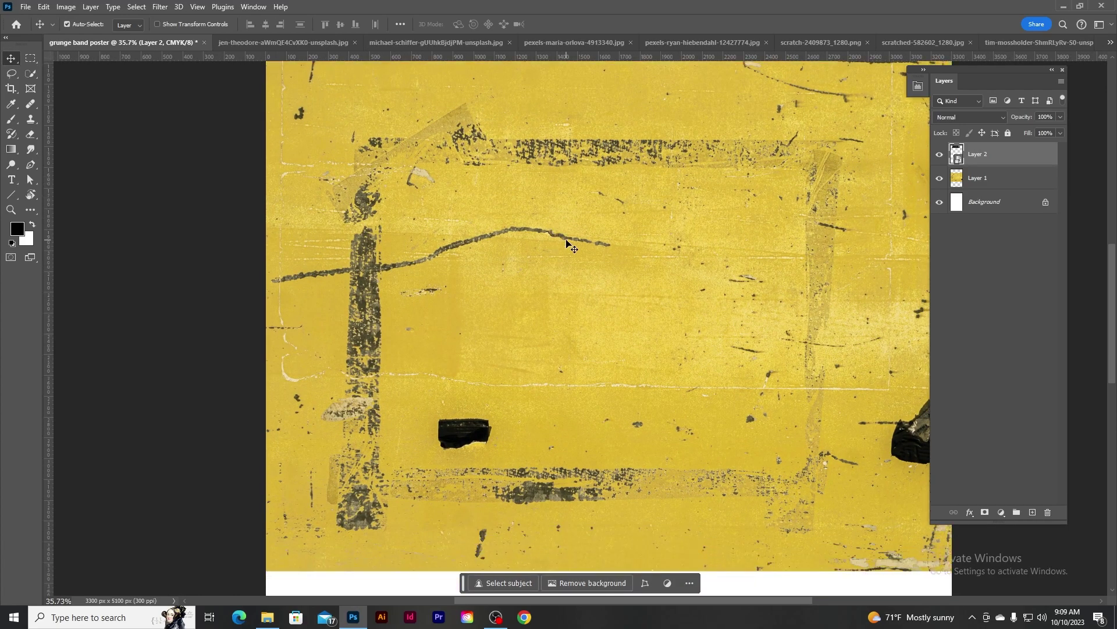
# Step: On a new layer above the yellow texture, draw a black four-sided Pen shape, about 2057 by 1483 px, filling the taped frame's inside
pyautogui.click(998, 185)
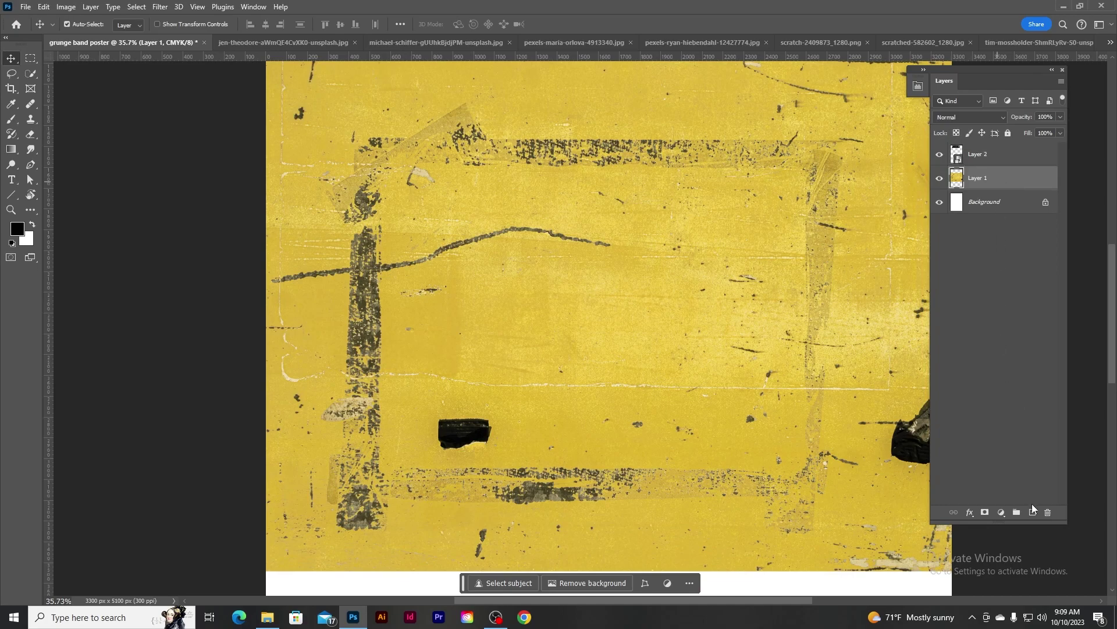
pyautogui.click(29, 166)
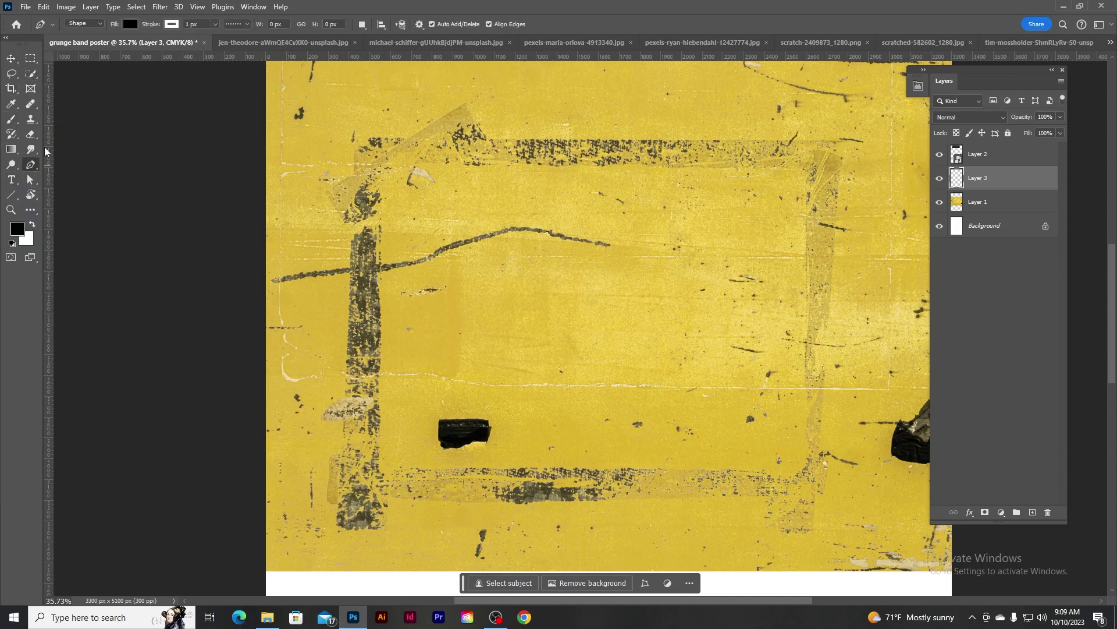
pyautogui.click(385, 164)
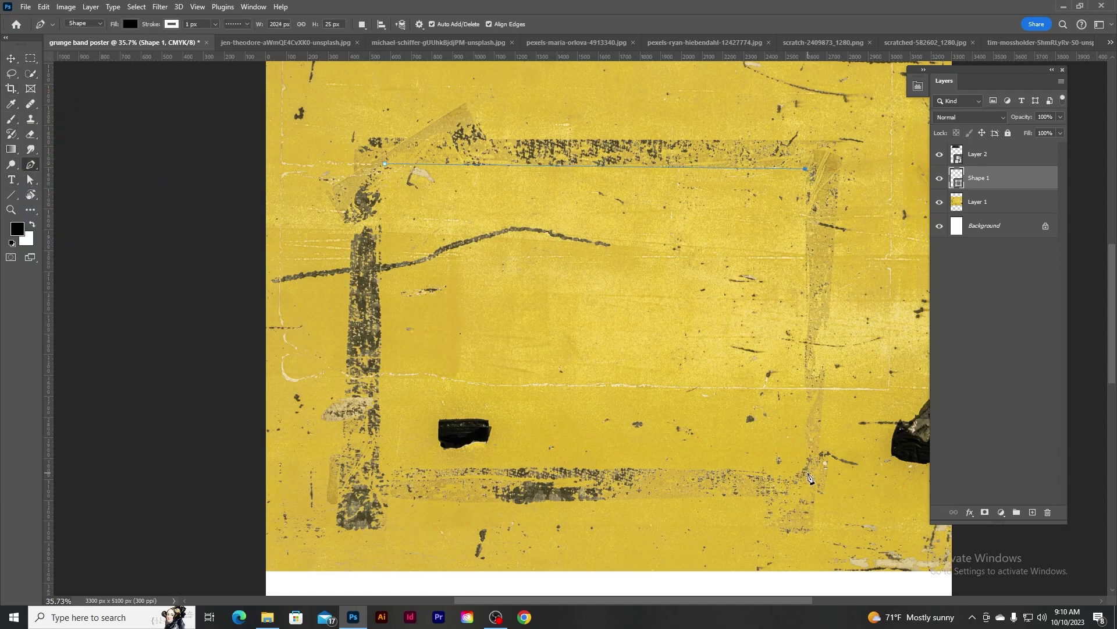
pyautogui.click(807, 472)
pyautogui.click(721, 470)
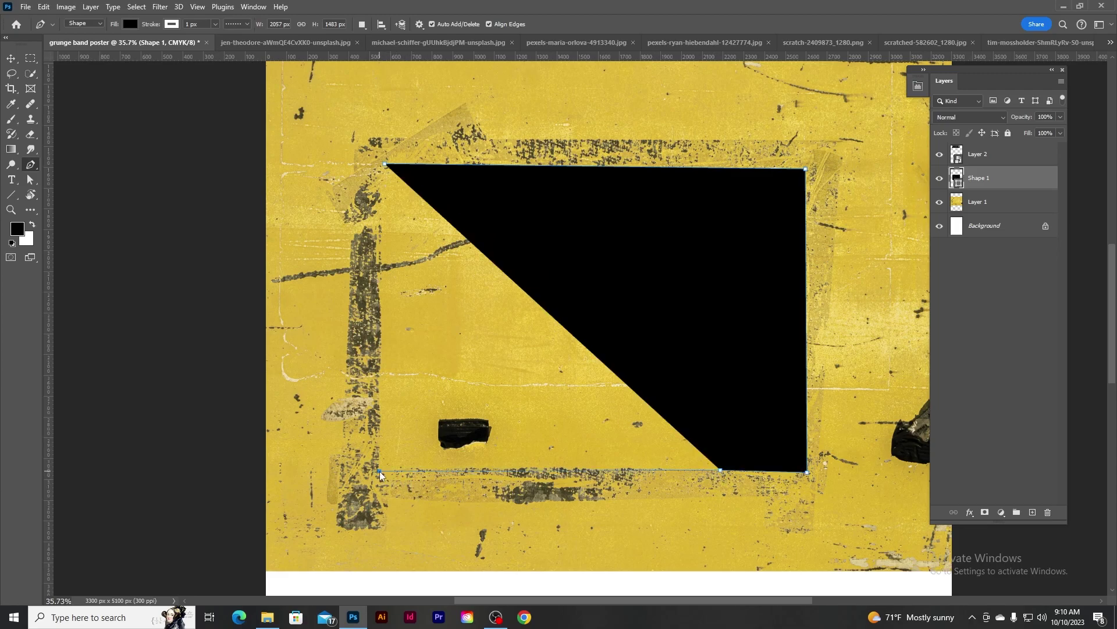
pyautogui.click(379, 471)
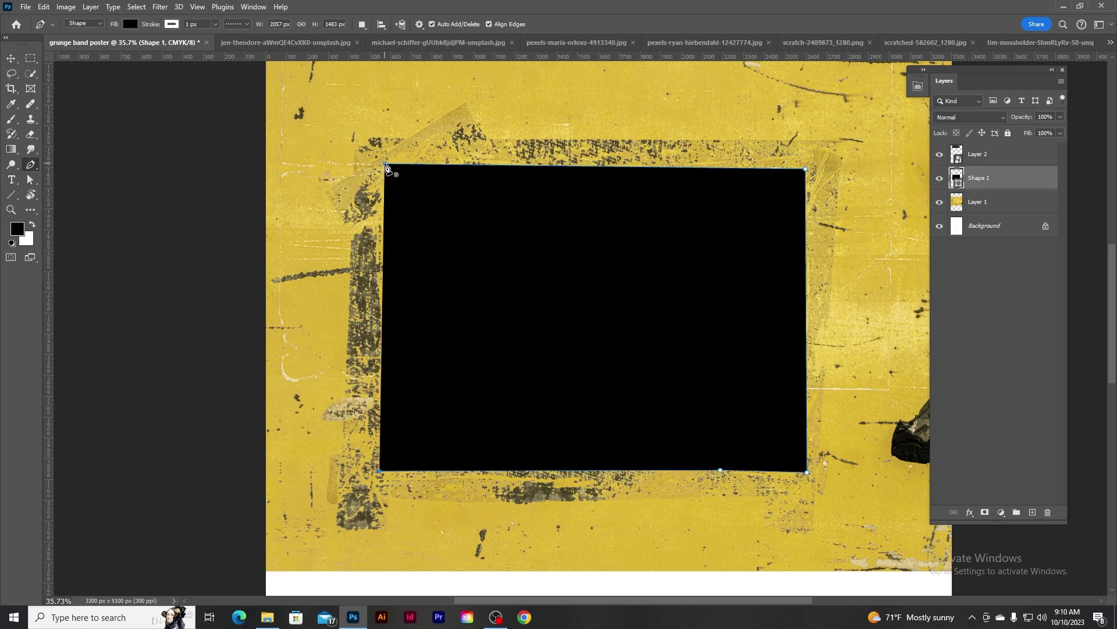
pyautogui.moveTo(388, 163); pyautogui.dragTo(385, 166)
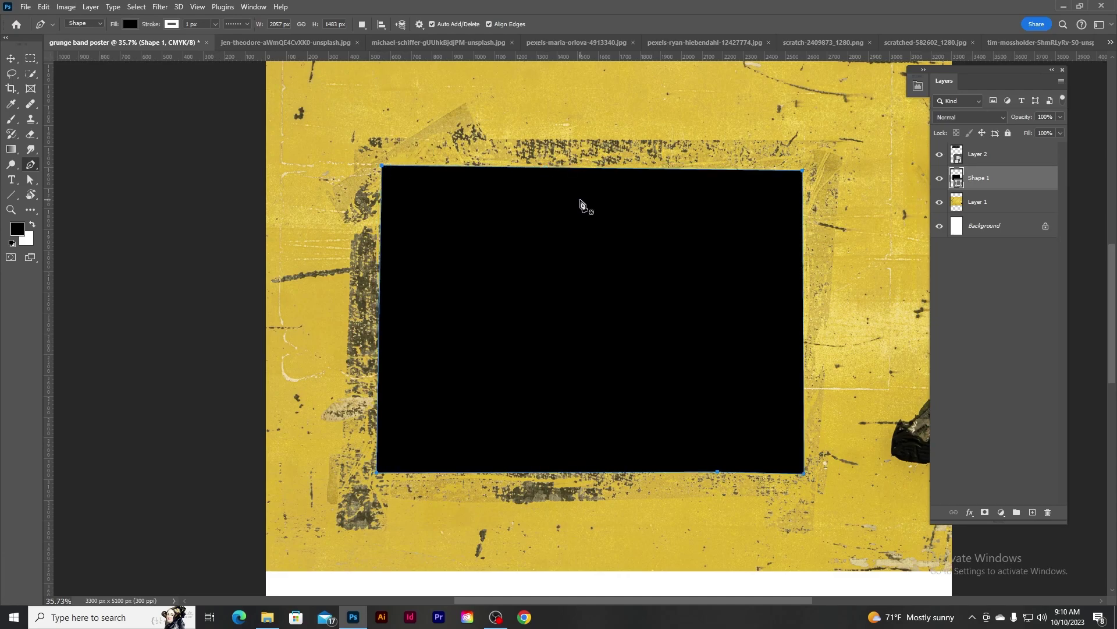
# Step: Bring the band photo back down over the black shape and clip it to that shape
pyautogui.click(11, 59)
pyautogui.click(994, 163)
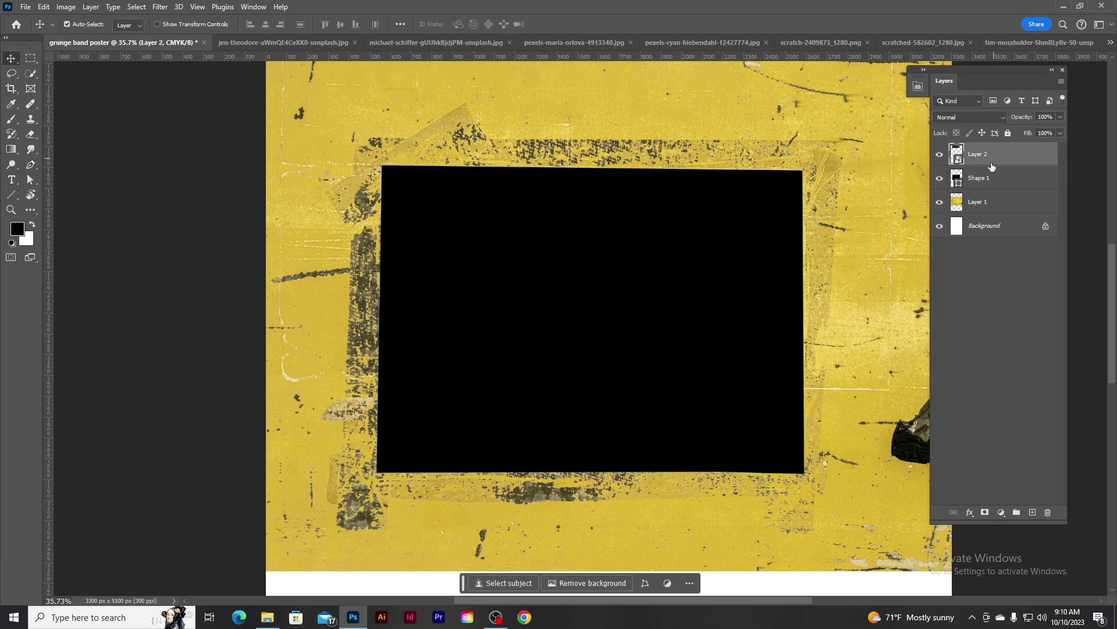
pyautogui.scroll(4, 661, 171)
pyautogui.moveTo(595, 182); pyautogui.dragTo(607, 603)
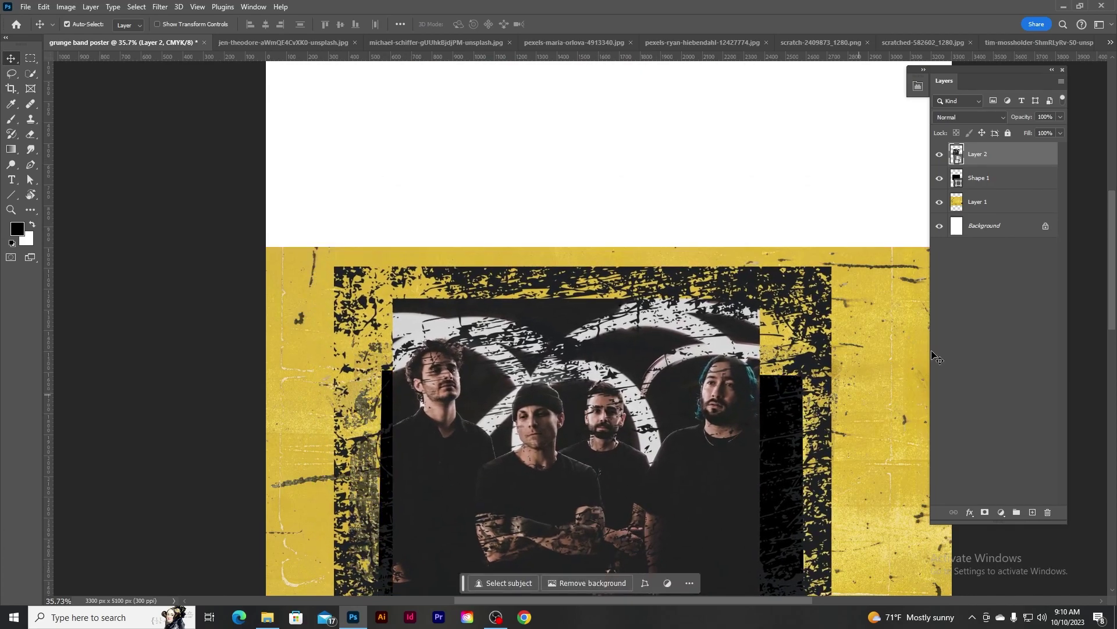
pyautogui.keyDown('alt'); pyautogui.click(999, 165); pyautogui.keyUp('alt')
pyautogui.scroll(-3, 582, 326)
pyautogui.moveTo(614, 255); pyautogui.dragTo(631, 317)
# Step: Enlarge the clipped band photo to 11.99% so it fills the black shape, keeping its Normal blend mode
pyautogui.hotkey('ctrl', 't')
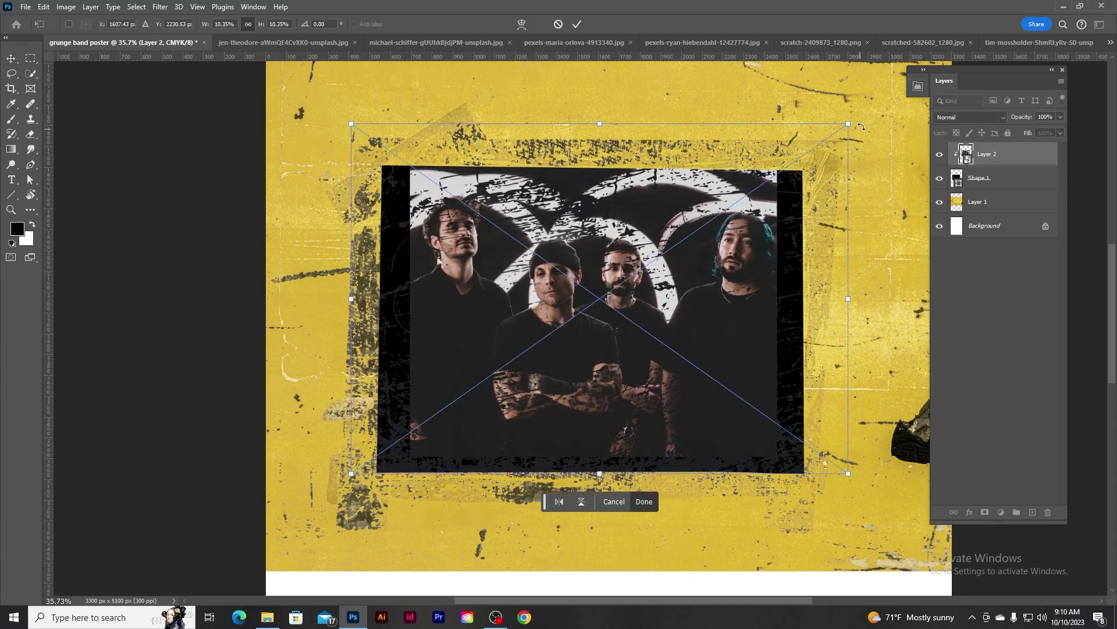
pyautogui.moveTo(850, 124); pyautogui.dragTo(892, 103)
pyautogui.click(577, 25)
pyautogui.scroll(-1, 908, 186)
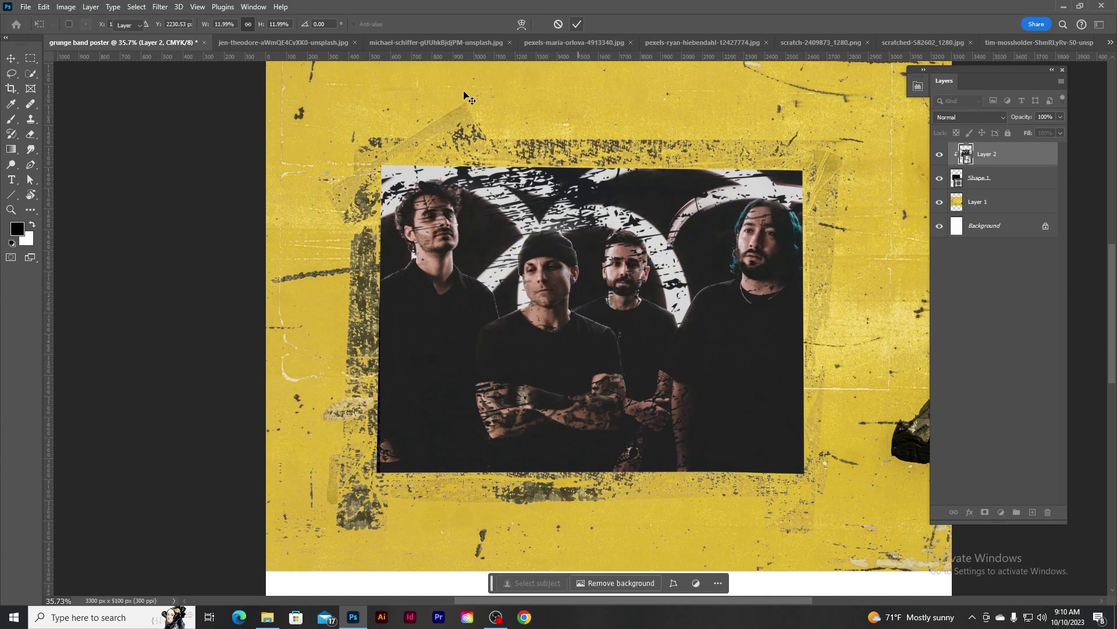
pyautogui.scroll(1, 925, 184)
pyautogui.click(969, 117)
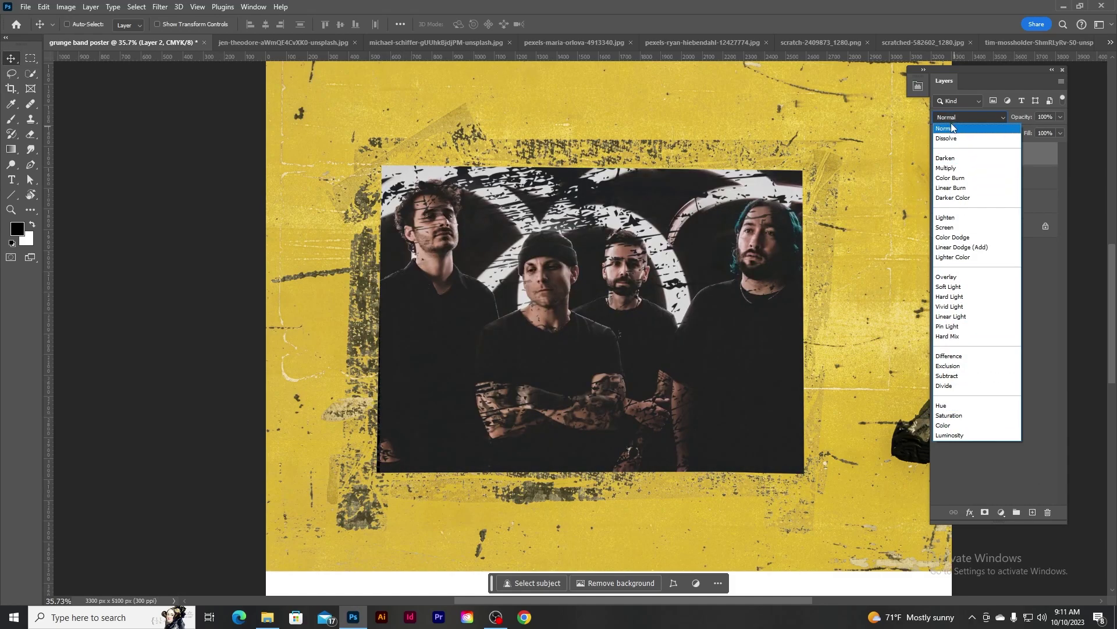
pyautogui.click(657, 5)
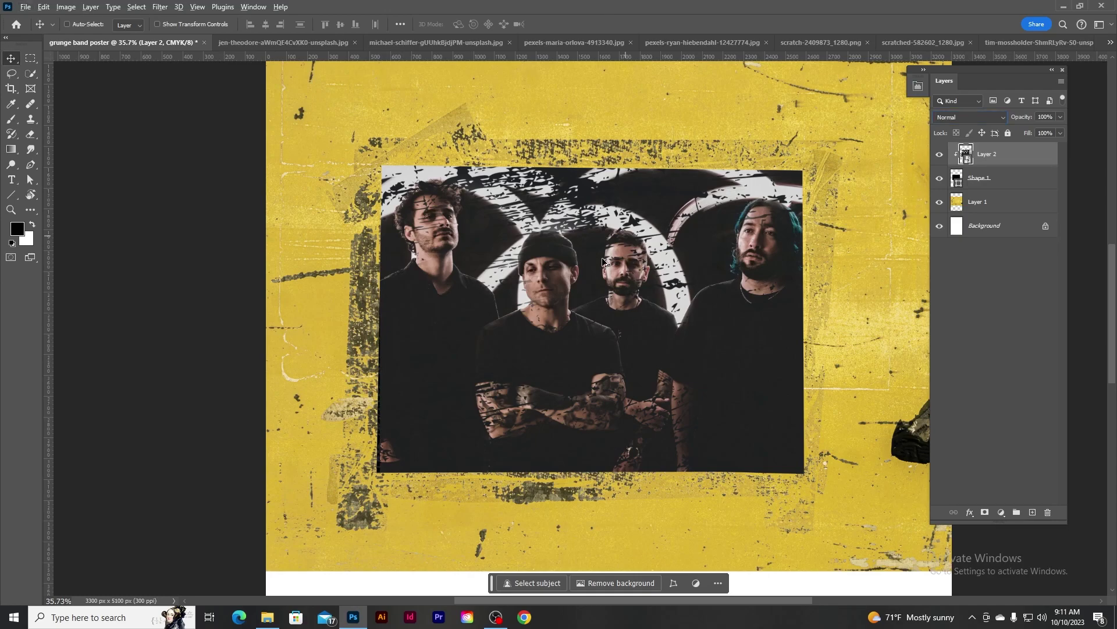
# Step: Add a blank layer above the yellow texture and copy the yellow distressed texture into the poster again above it
pyautogui.scroll(-3, 603, 261)
pyautogui.click(984, 200)
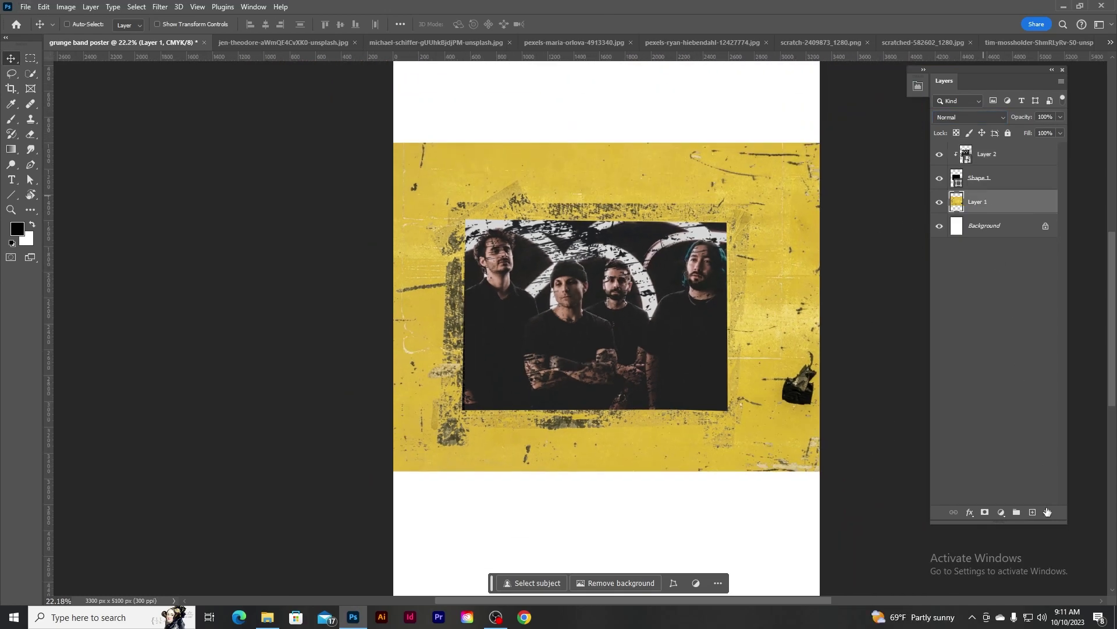
pyautogui.click(1032, 512)
pyautogui.scroll(-1, 634, 251)
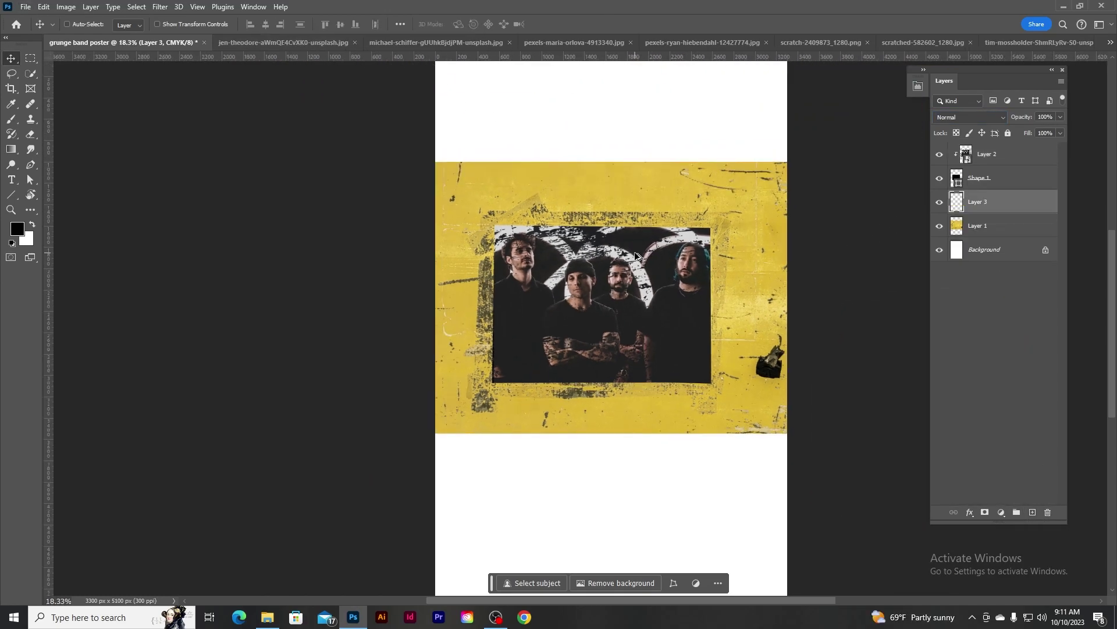
pyautogui.moveTo(683, 212); pyautogui.dragTo(573, 248)
pyautogui.scroll(1, 420, 194)
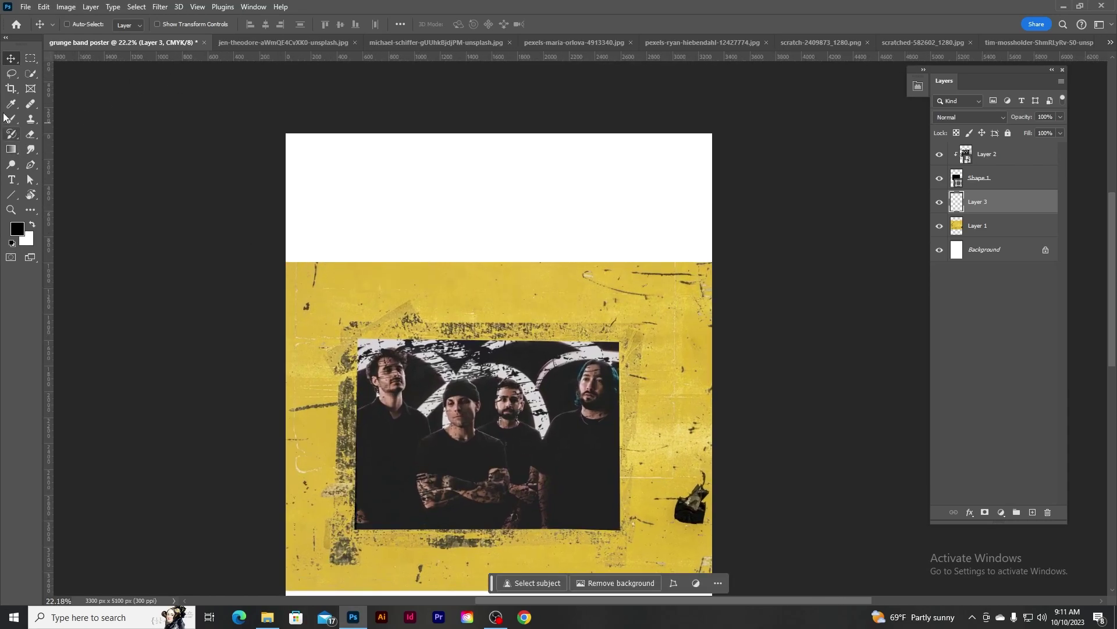
pyautogui.click(434, 46)
pyautogui.moveTo(517, 285); pyautogui.dragTo(89, 44)
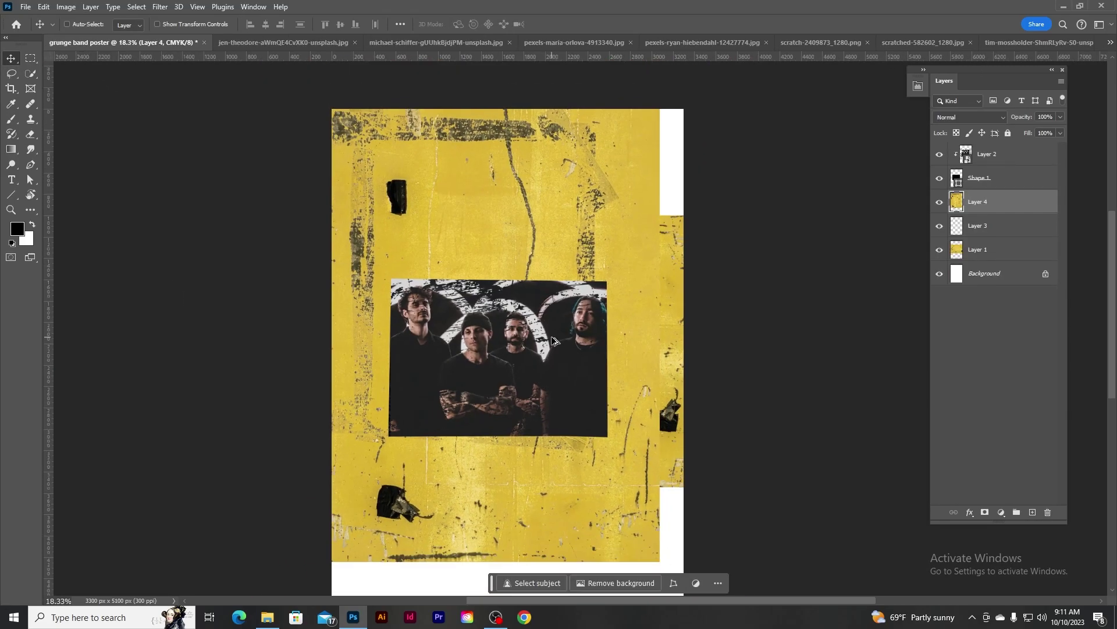
# Step: Reposition the second yellow texture and scale it up to about 127% so it covers the whole poster
pyautogui.moveTo(570, 302); pyautogui.dragTo(577, 310)
pyautogui.hotkey('ctrl', 't')
pyautogui.scroll(-3, 578, 310)
pyautogui.moveTo(650, 409); pyautogui.dragTo(736, 538)
pyautogui.click(576, 25)
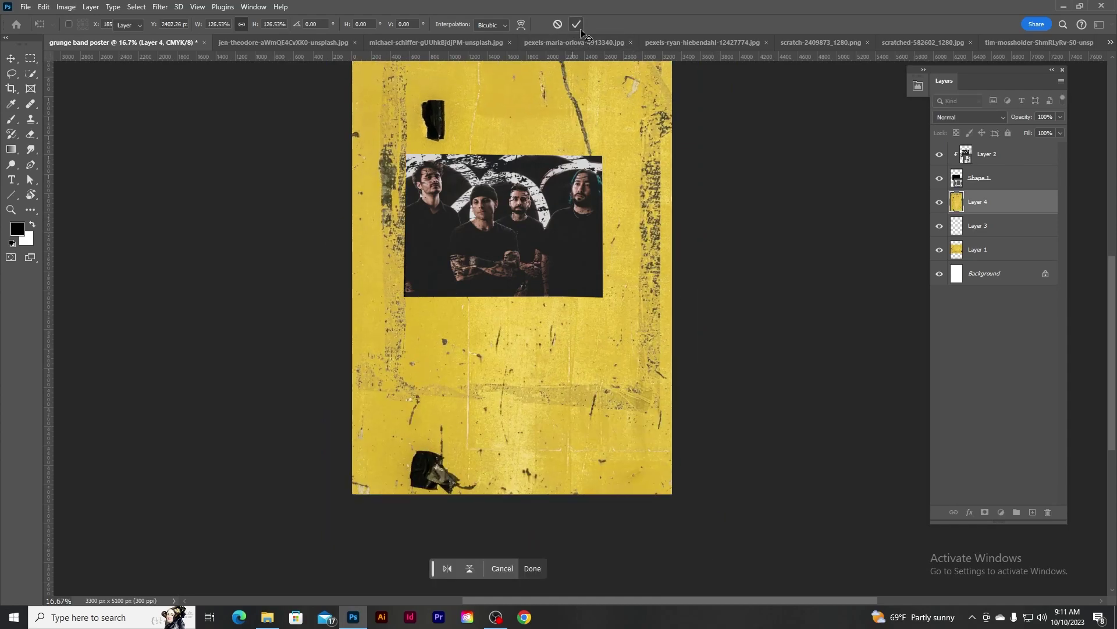
# Step: Move the second yellow texture below the first one in the layer order and shift it up and left on the poster
pyautogui.hotkey('ctrl', '[')
pyautogui.hotkey('ctrl', '[')
pyautogui.scroll(2, 471, 308)
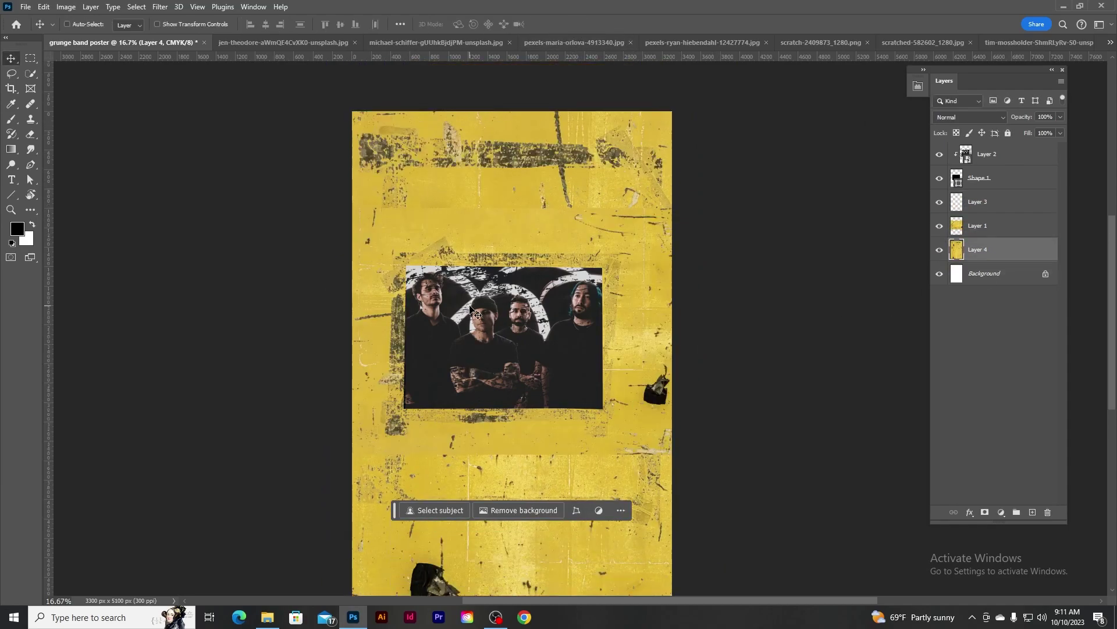
pyautogui.scroll(-1, 513, 259)
pyautogui.scroll(1, 436, 257)
pyautogui.scroll(-1, 477, 291)
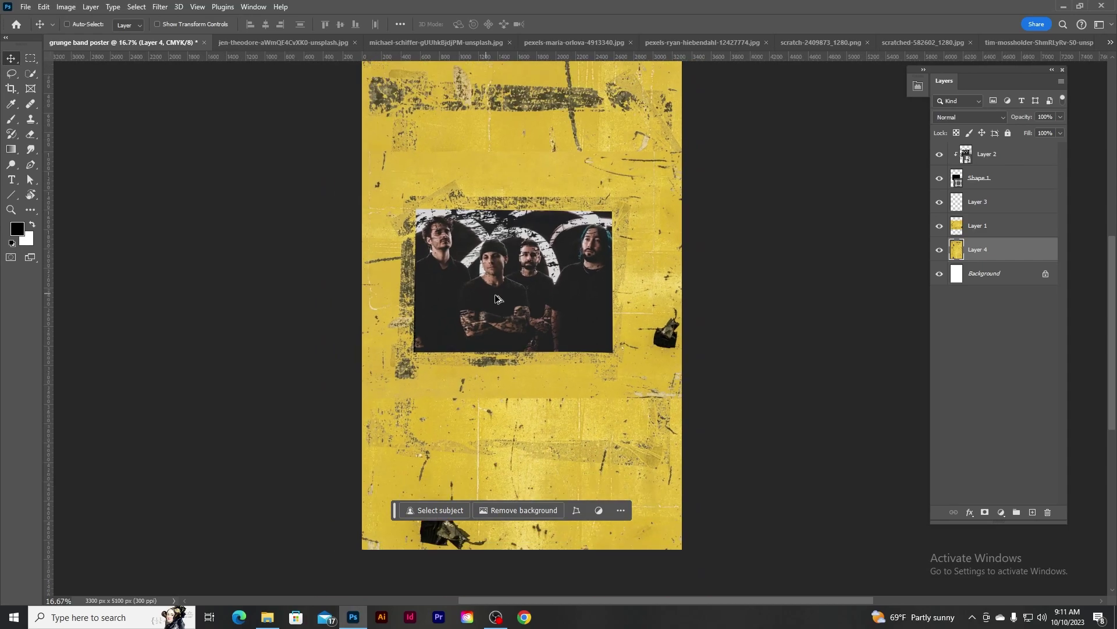
pyautogui.scroll(1, 582, 291)
pyautogui.moveTo(569, 191); pyautogui.dragTo(541, 169)
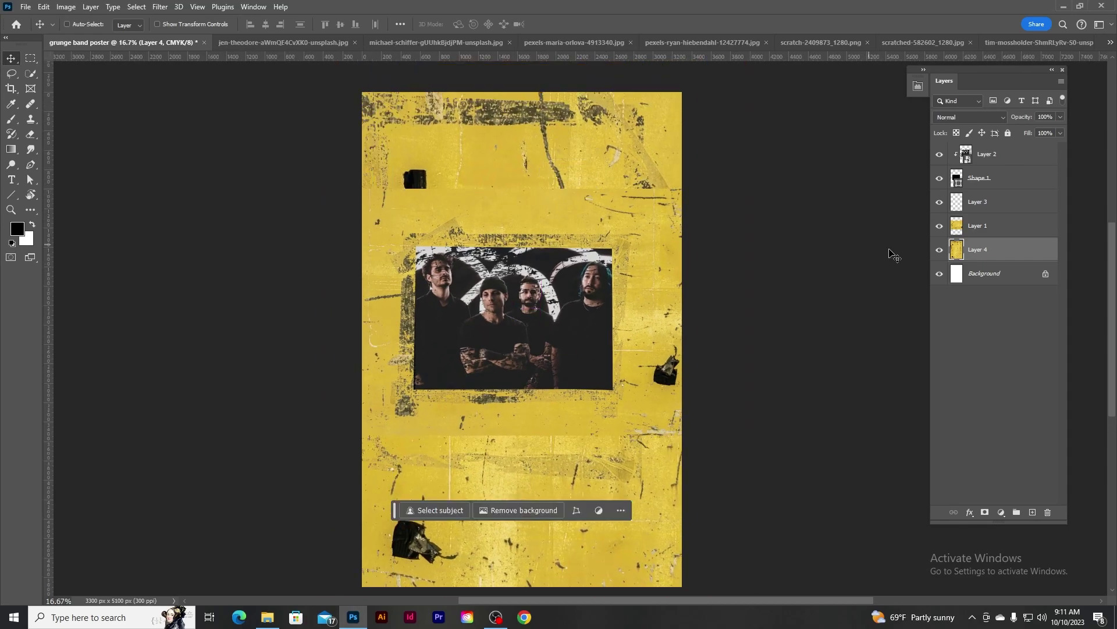
# Step: Hide the second yellow texture and add a new blank layer above the first yellow texture
pyautogui.click(940, 250)
pyautogui.click(990, 232)
pyautogui.click(1033, 513)
pyautogui.scroll(2, 544, 209)
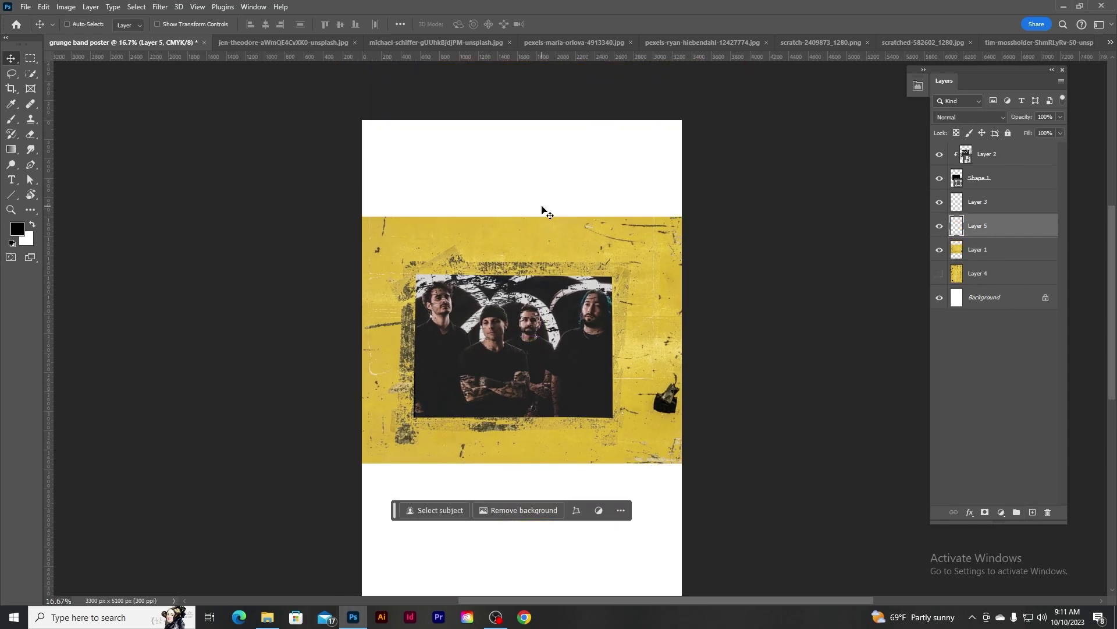
# Step: Select the white area above the yellow texture with a strip of its upper edge and run Generative Fill without a prompt
pyautogui.scroll(2, 544, 210)
pyautogui.click(31, 59)
pyautogui.moveTo(294, 137); pyautogui.dragTo(835, 294)
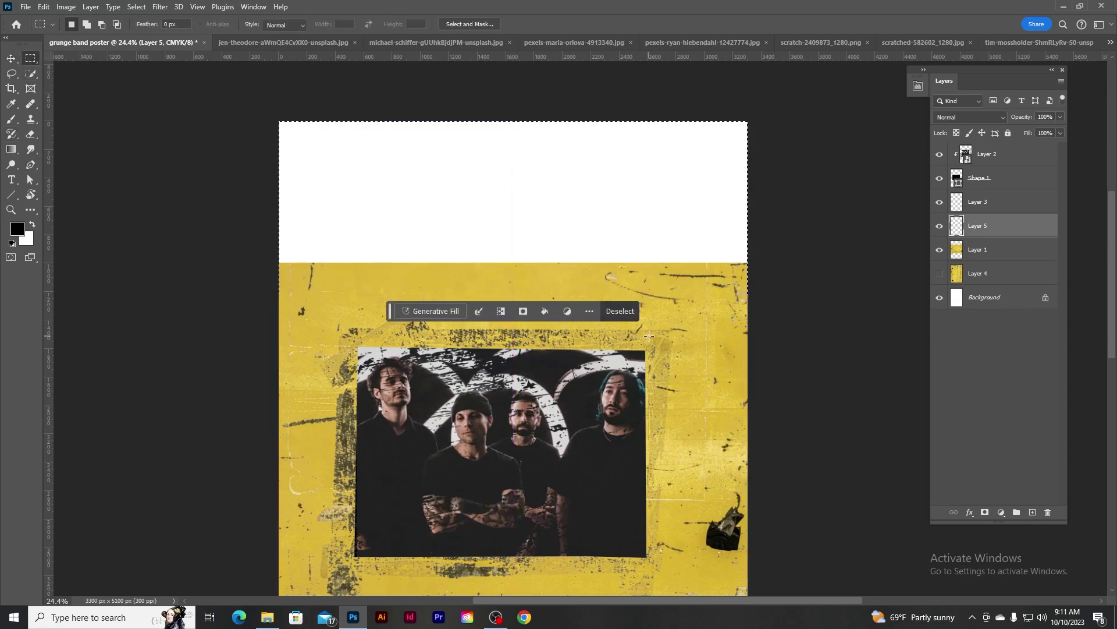
pyautogui.click(432, 315)
pyautogui.click(614, 311)
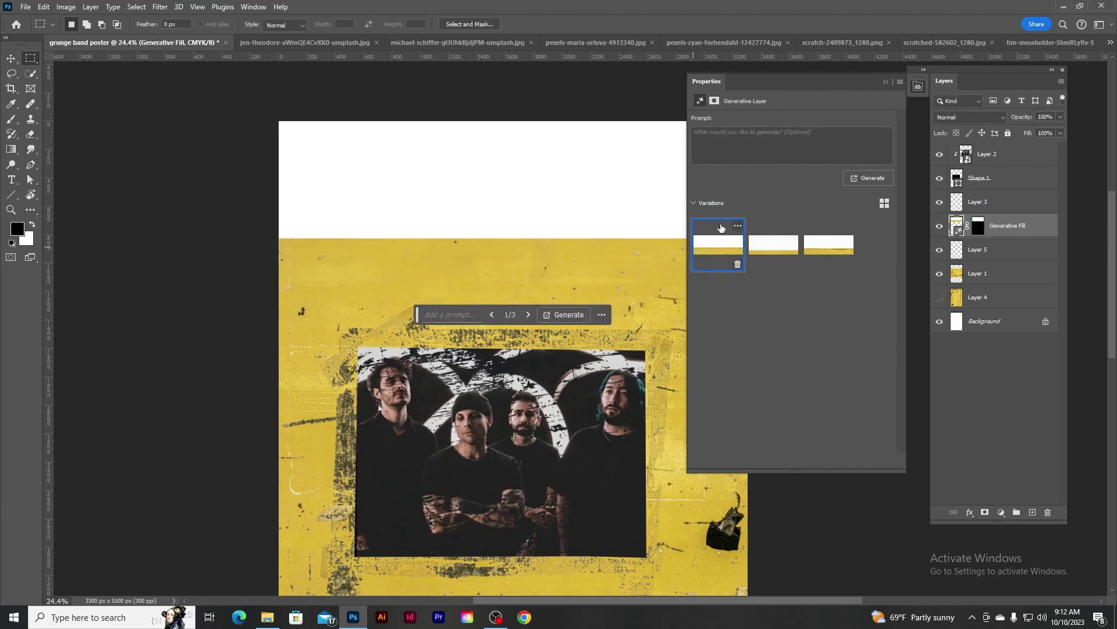
# Step: Compare the generated fill variations for the poster's upper area and choose the third one
pyautogui.scroll(-2, 535, 266)
pyautogui.scroll(1, 535, 266)
pyautogui.click(778, 249)
pyautogui.click(838, 253)
pyautogui.click(886, 81)
# Step: Hide the generated fill and the blank layer beneath it, and make the first yellow texture the active layer
pyautogui.click(939, 226)
pyautogui.click(988, 254)
pyautogui.click(940, 250)
pyautogui.click(940, 250)
pyautogui.click(940, 250)
pyautogui.click(987, 276)
pyautogui.click(940, 274)
pyautogui.click(940, 274)
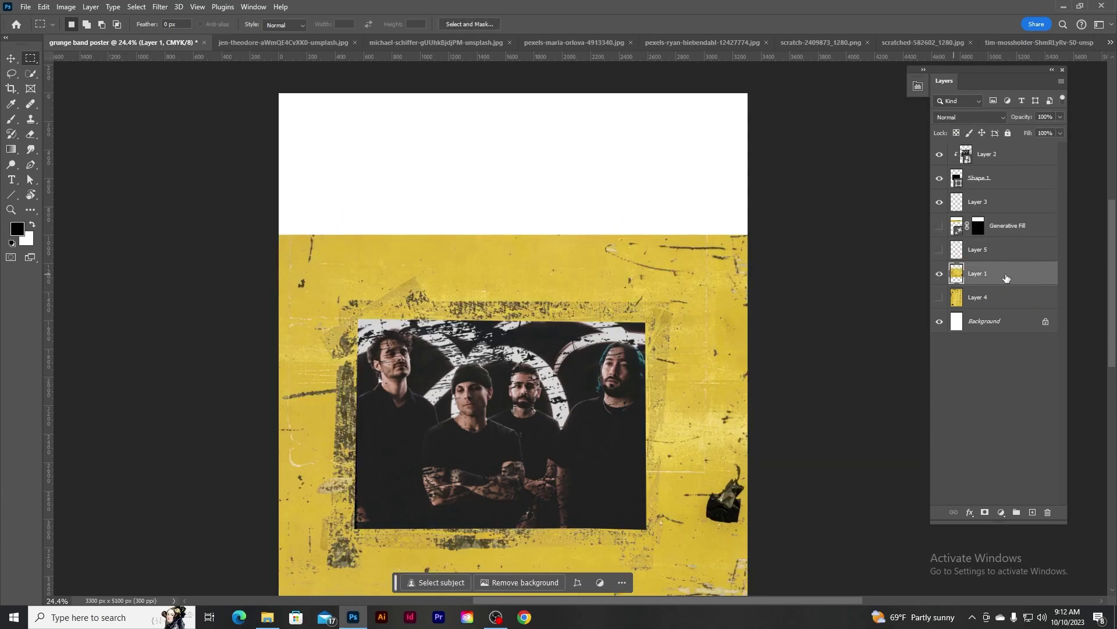
# Step: Generate a promptless fill over the white upper area from the yellow texture layer and choose the third variation
pyautogui.moveTo(252, 85); pyautogui.dragTo(784, 265)
pyautogui.click(421, 284)
pyautogui.click(630, 282)
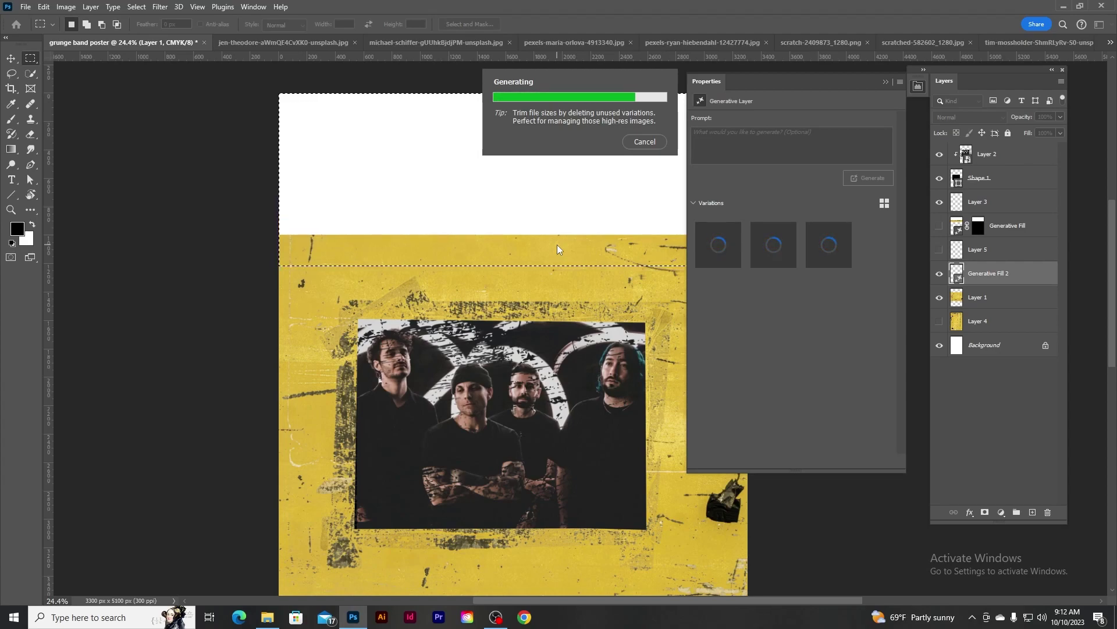
pyautogui.click(772, 250)
pyautogui.click(840, 252)
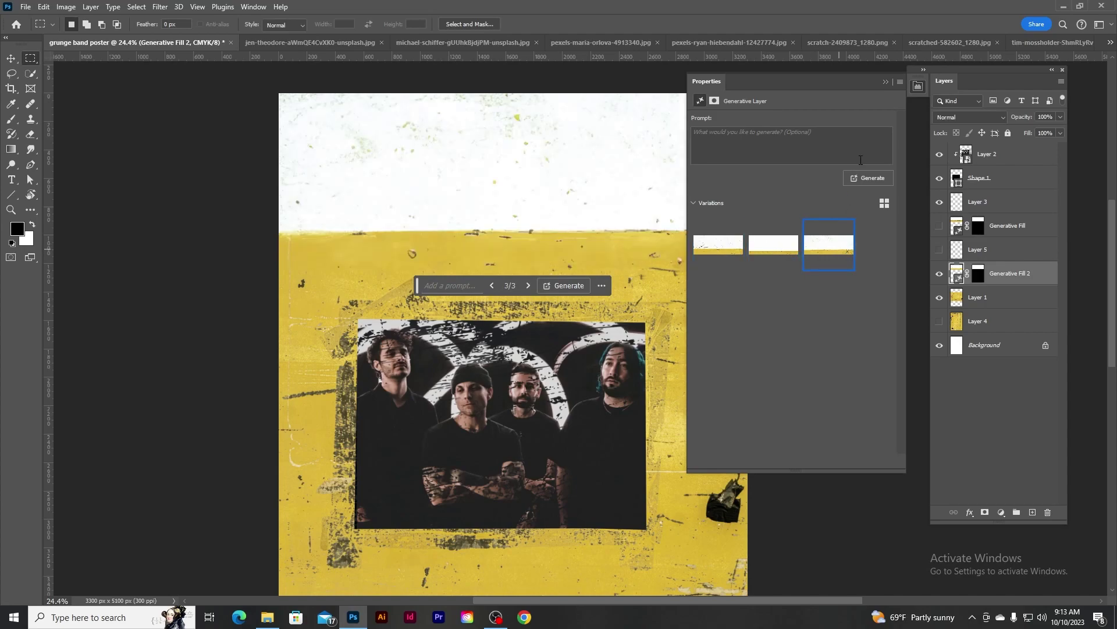
pyautogui.click(885, 81)
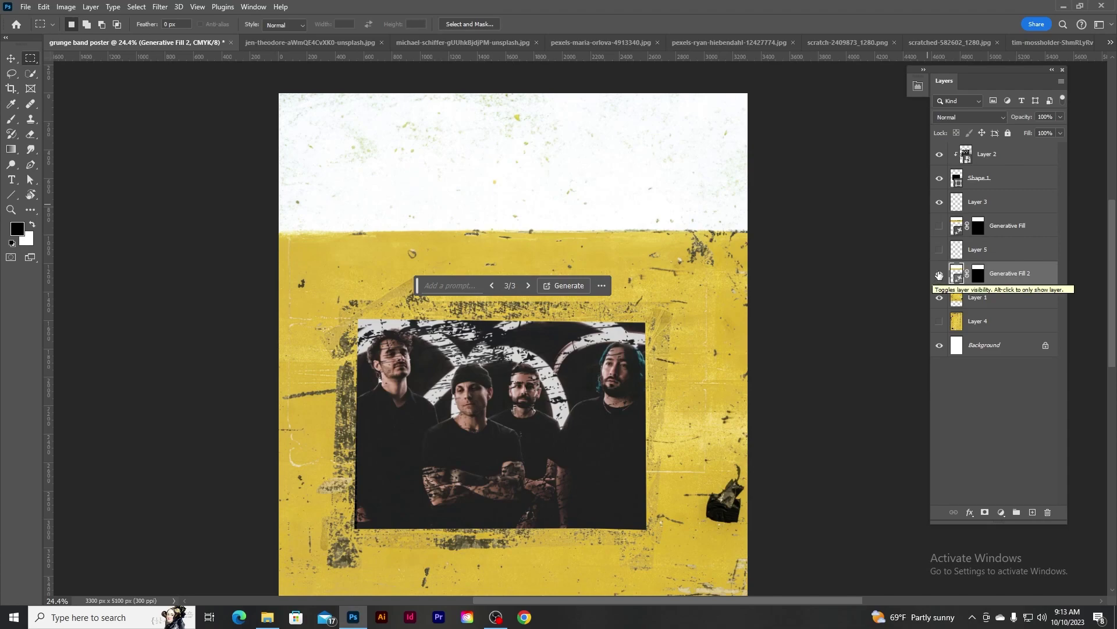
# Step: Hide the second generated fill and make the first yellow texture the active layer again
pyautogui.click(939, 274)
pyautogui.click(939, 298)
pyautogui.click(989, 300)
pyautogui.scroll(-3, 619, 346)
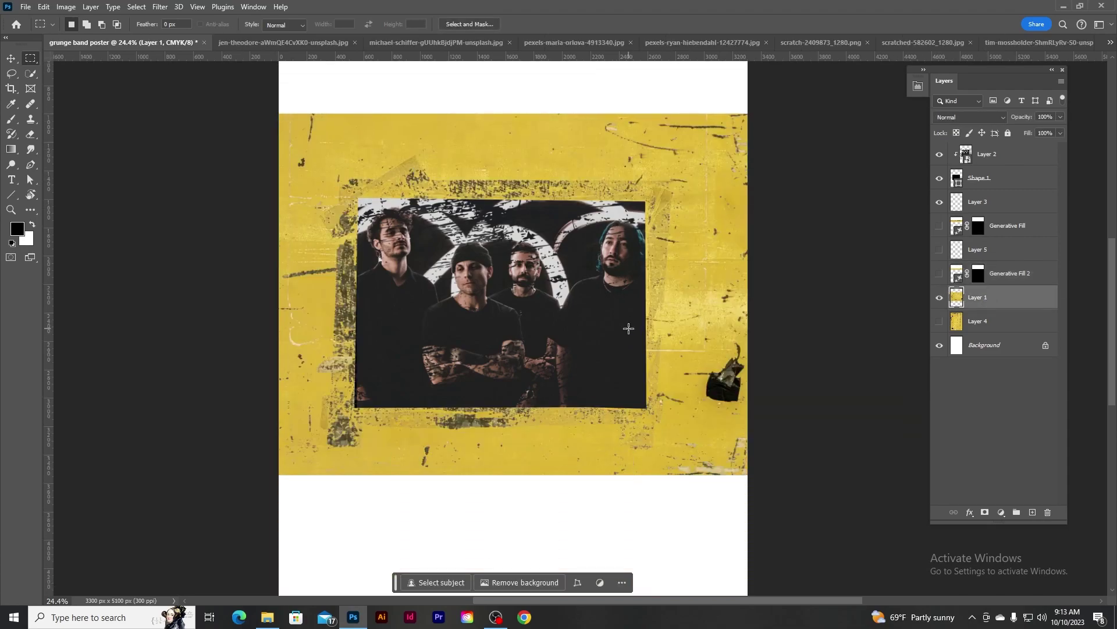
pyautogui.scroll(2, 628, 329)
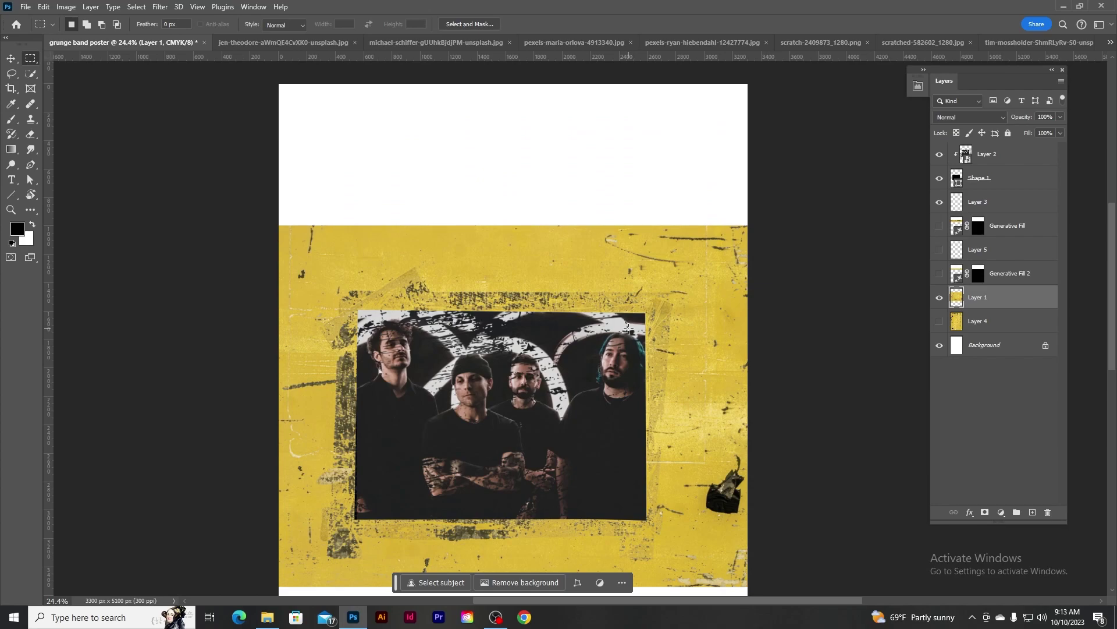
pyautogui.scroll(1, 629, 328)
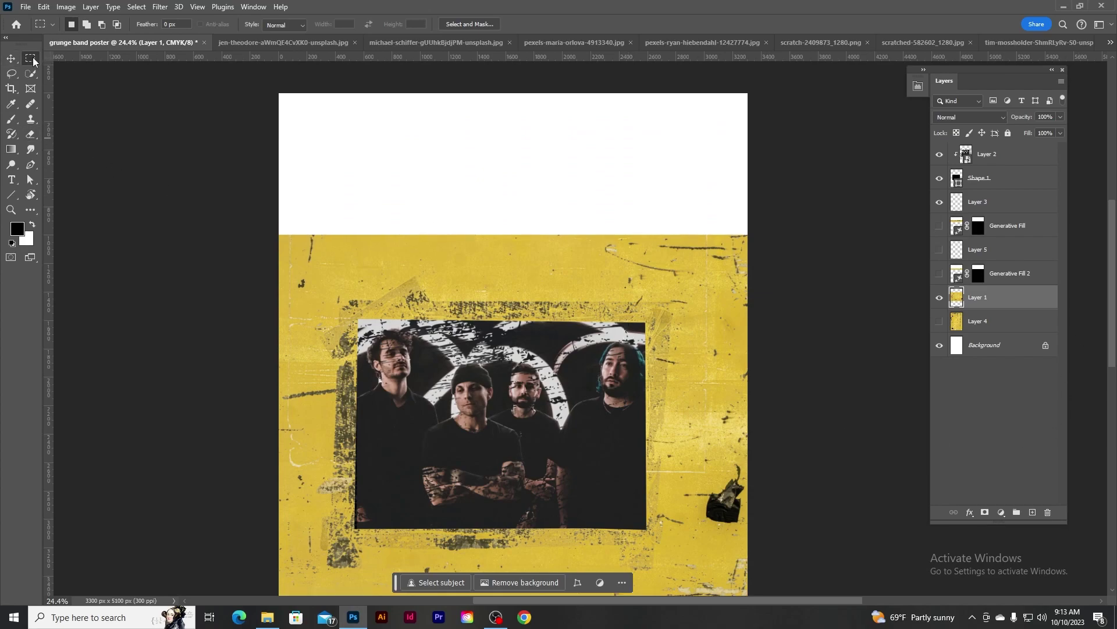
# Step: Fill the white area above the yellow texture, including a thin overlap strip, with Content-Aware contents on the first texture layer and deselect
pyautogui.moveTo(256, 90); pyautogui.dragTo(786, 269)
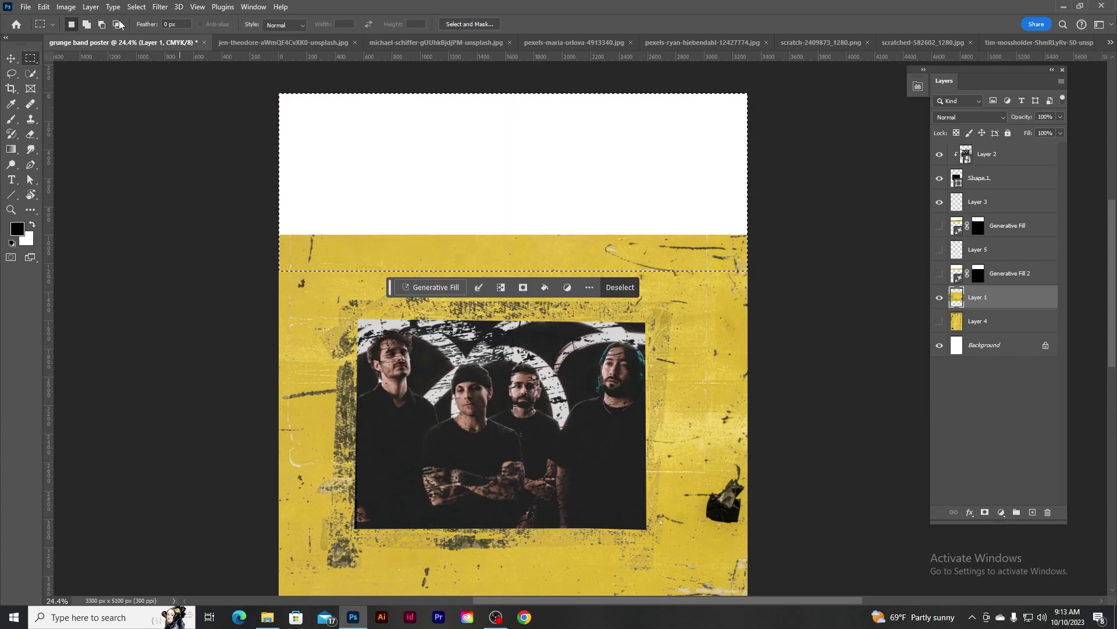
pyautogui.click(65, 8)
pyautogui.moveTo(43, 6)
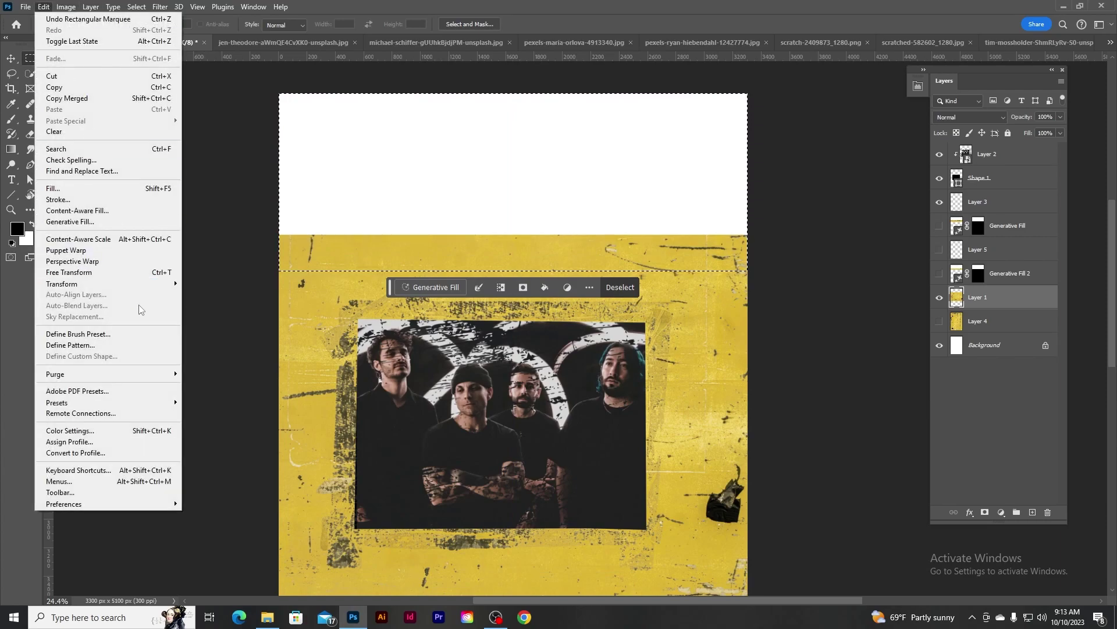
pyautogui.click(64, 188)
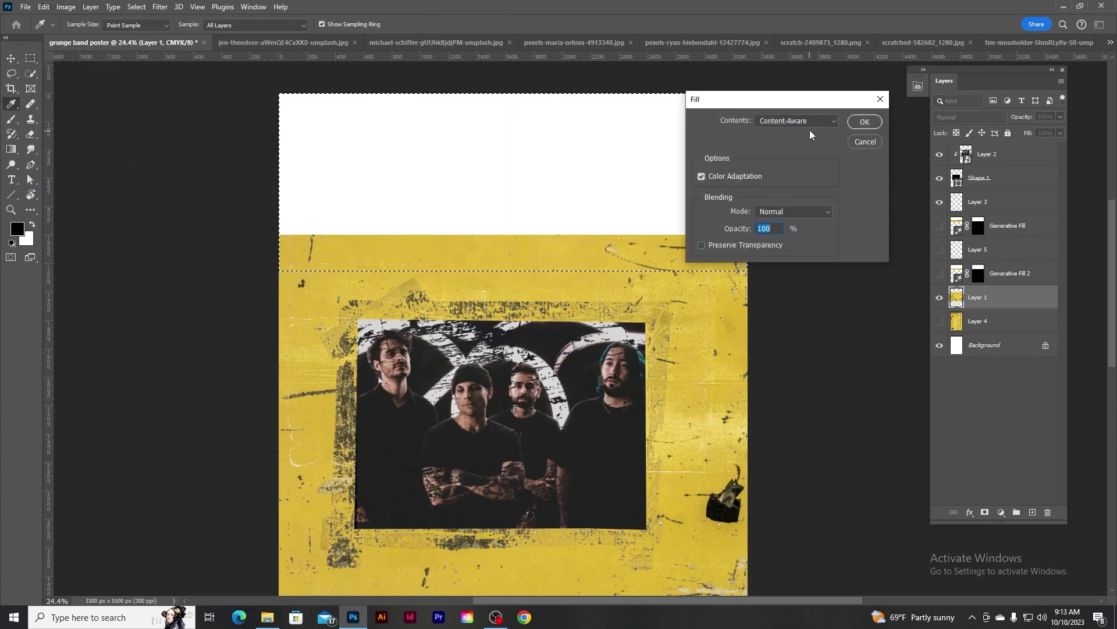
pyautogui.click(865, 122)
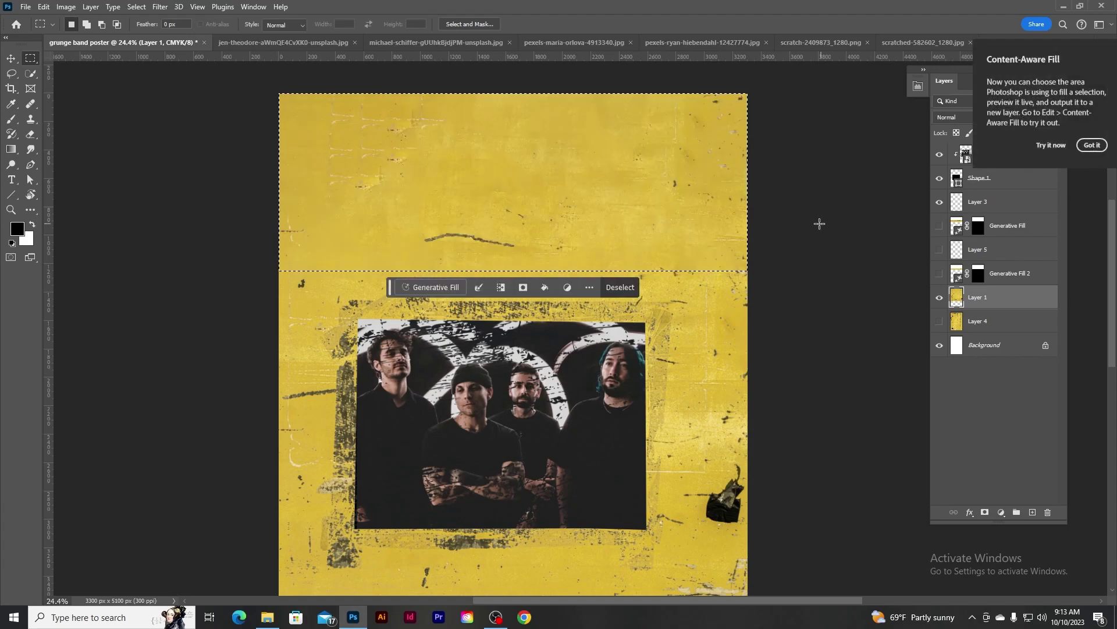
pyautogui.hotkey('ctrl', 'd')
# Step: Fill the white area below the yellow texture with Content-Aware contents, including a thin overlap strip, and deselect
pyautogui.scroll(-5, 523, 267)
pyautogui.moveTo(246, 245); pyautogui.dragTo(794, 549)
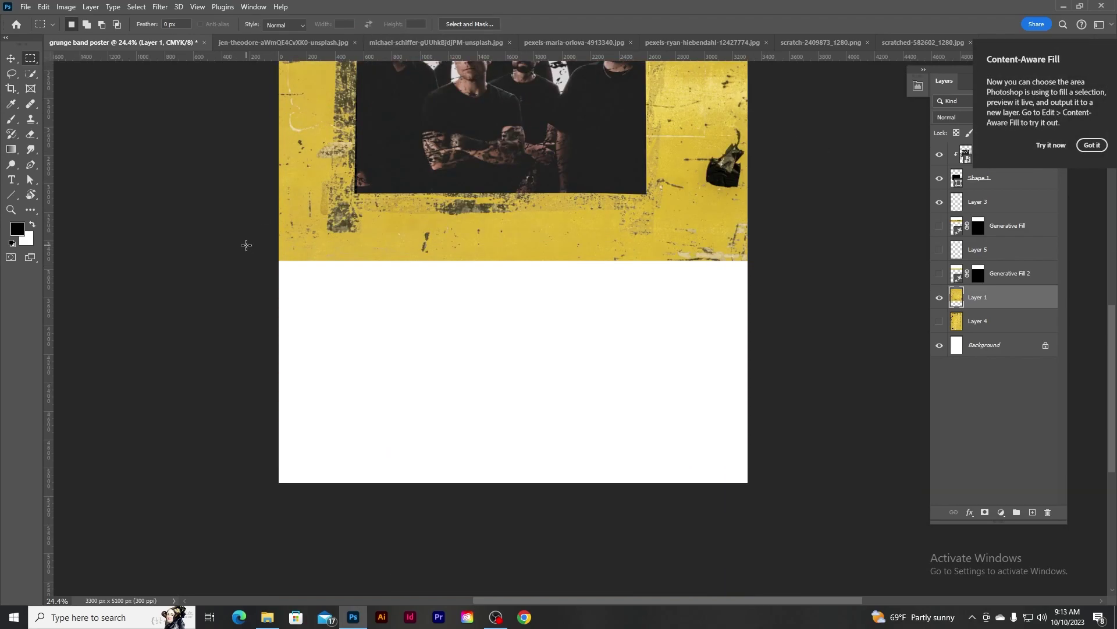
pyautogui.click(44, 7)
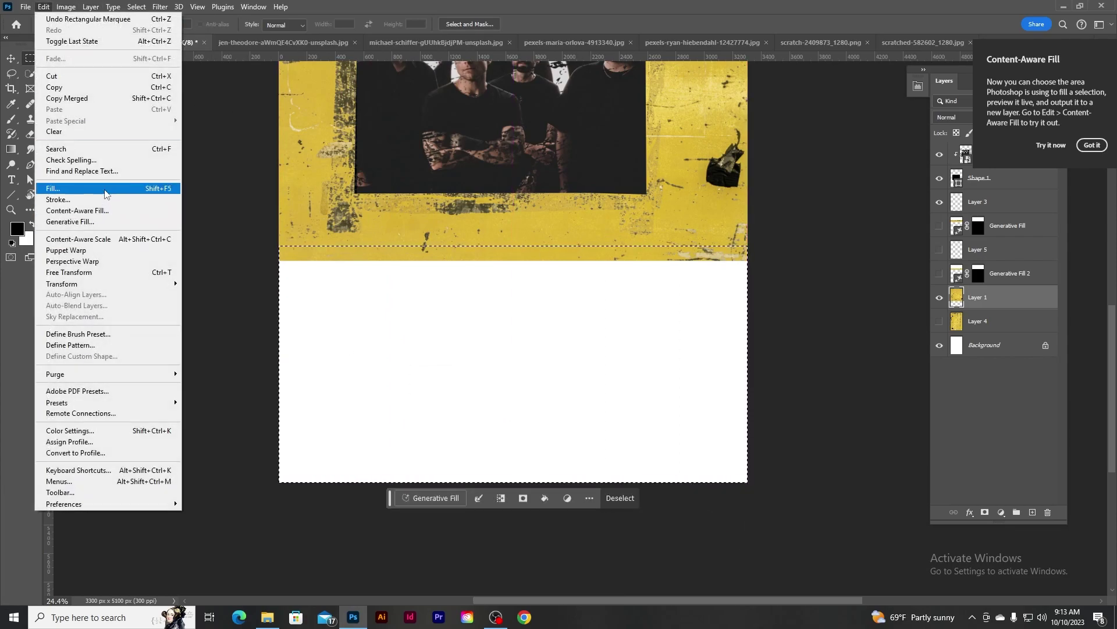
pyautogui.click(104, 188)
pyautogui.click(876, 123)
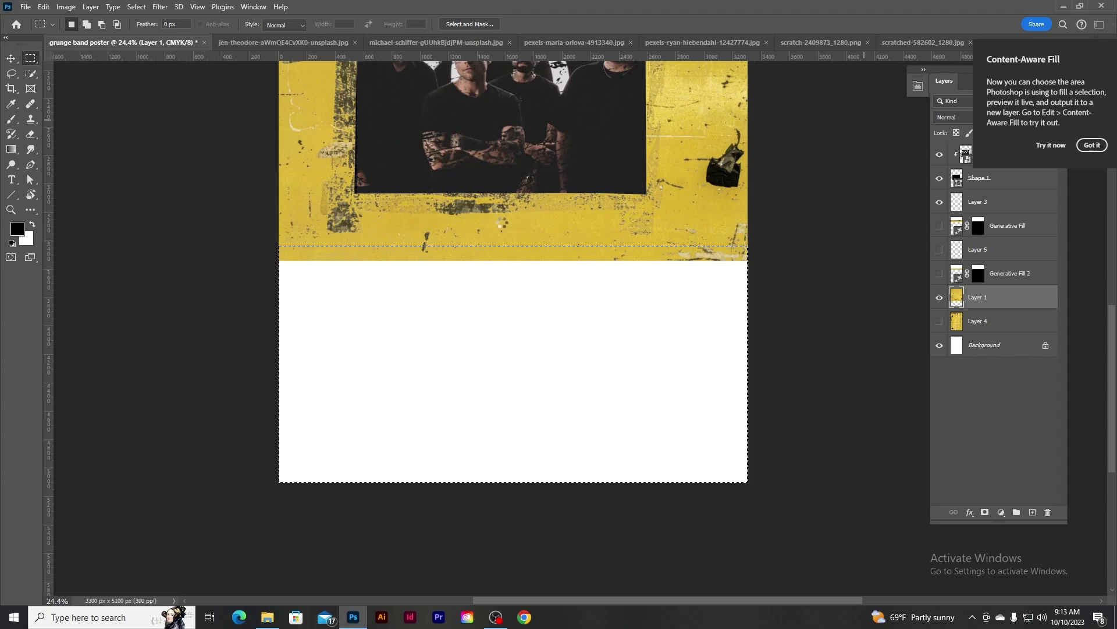
pyautogui.hotkey('ctrl', 'd')
# Step: Bring another copy of the original yellow taped texture from its source image into the poster, behind the band photo
pyautogui.scroll(3, 501, 222)
pyautogui.scroll(-3, 502, 222)
pyautogui.scroll(2, 501, 223)
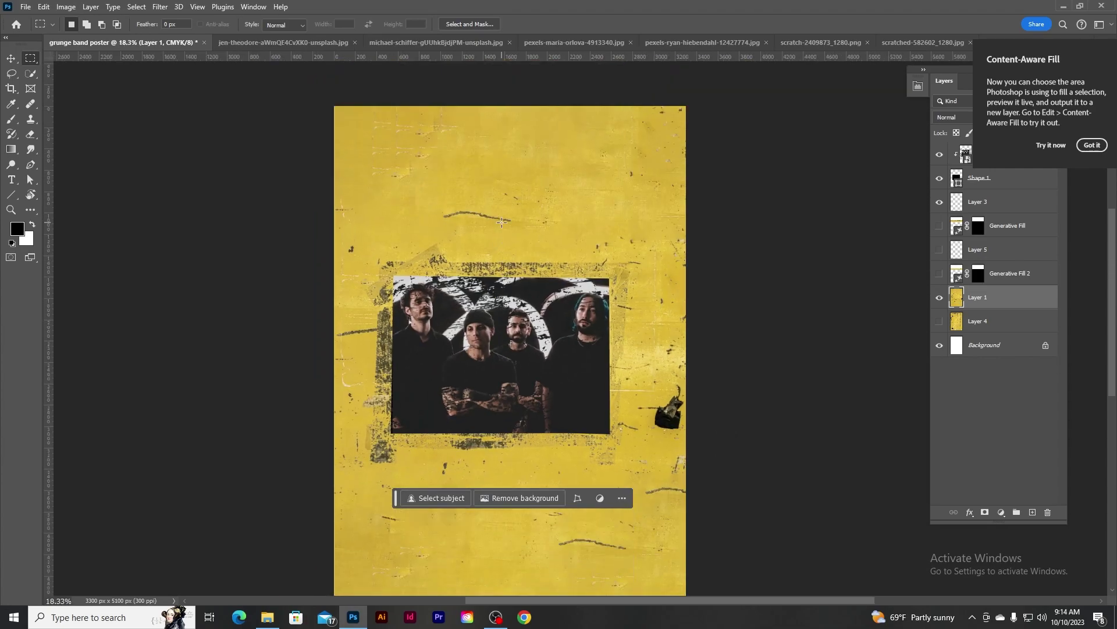
pyautogui.scroll(-2, 502, 223)
pyautogui.scroll(-3, 665, 286)
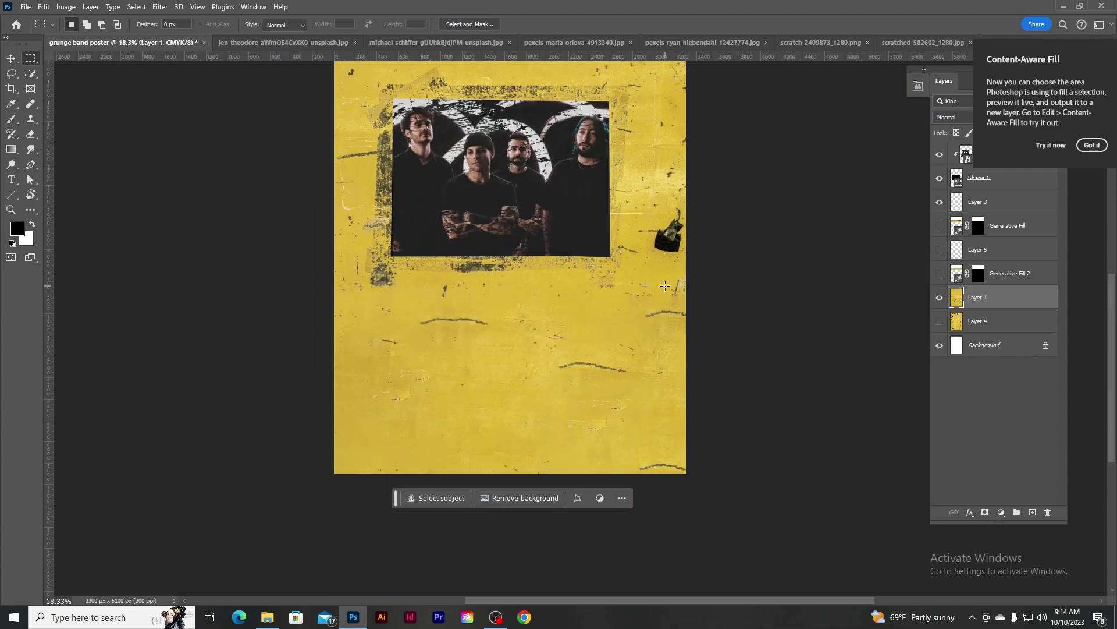
pyautogui.click(306, 44)
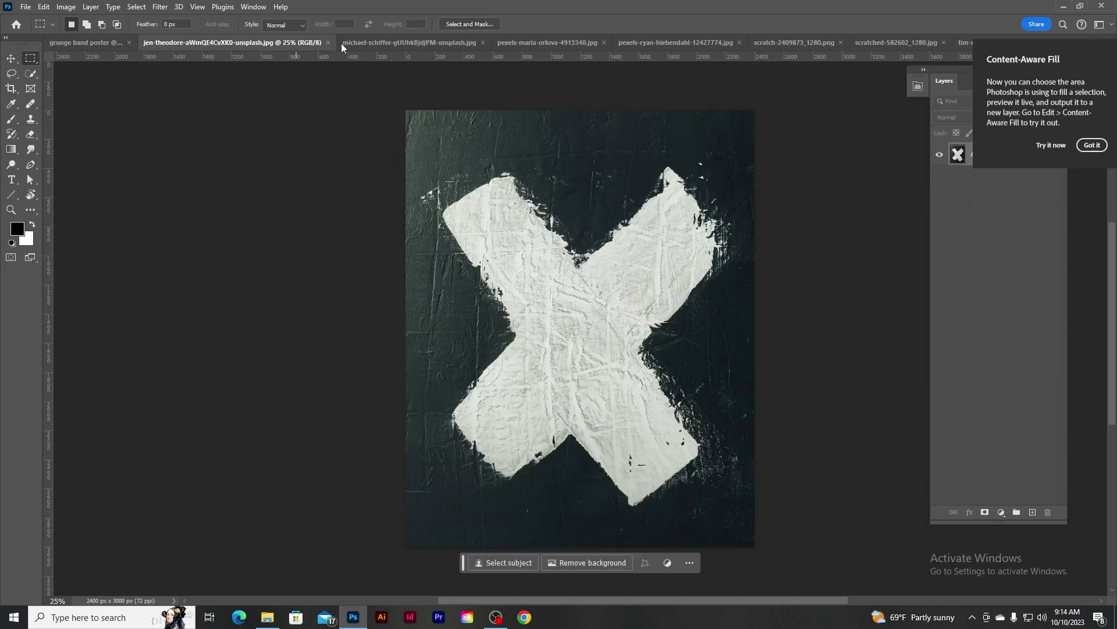
pyautogui.click(443, 43)
pyautogui.press('v')
pyautogui.moveTo(534, 354); pyautogui.dragTo(529, 388)
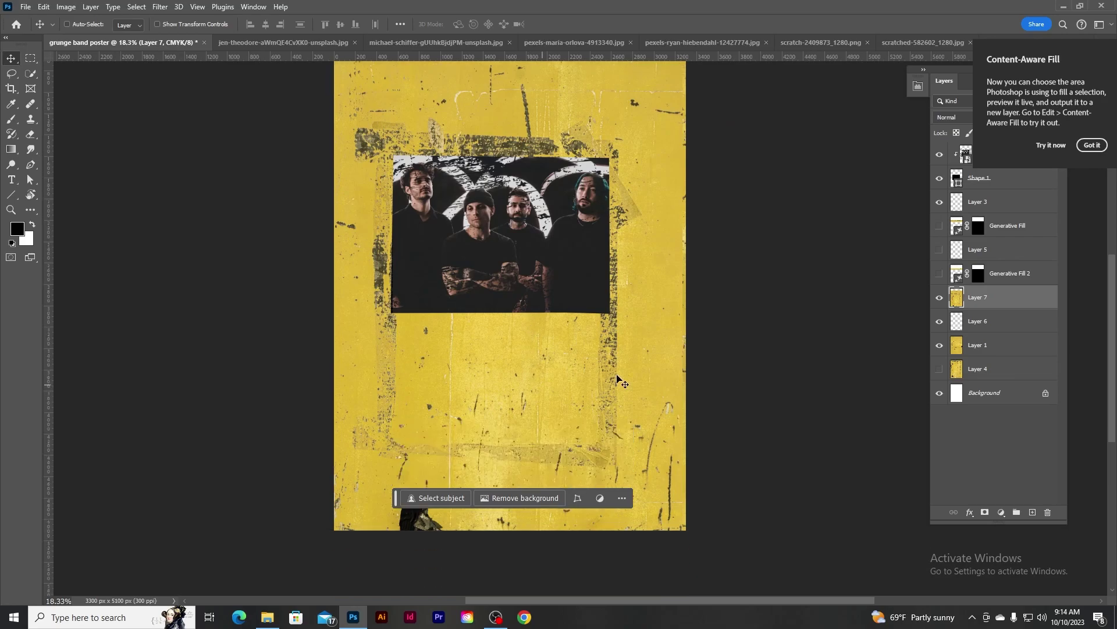
# Step: Shift the new yellow texture layer upward at 100% scale so it covers the top of the poster
pyautogui.scroll(-2, 569, 319)
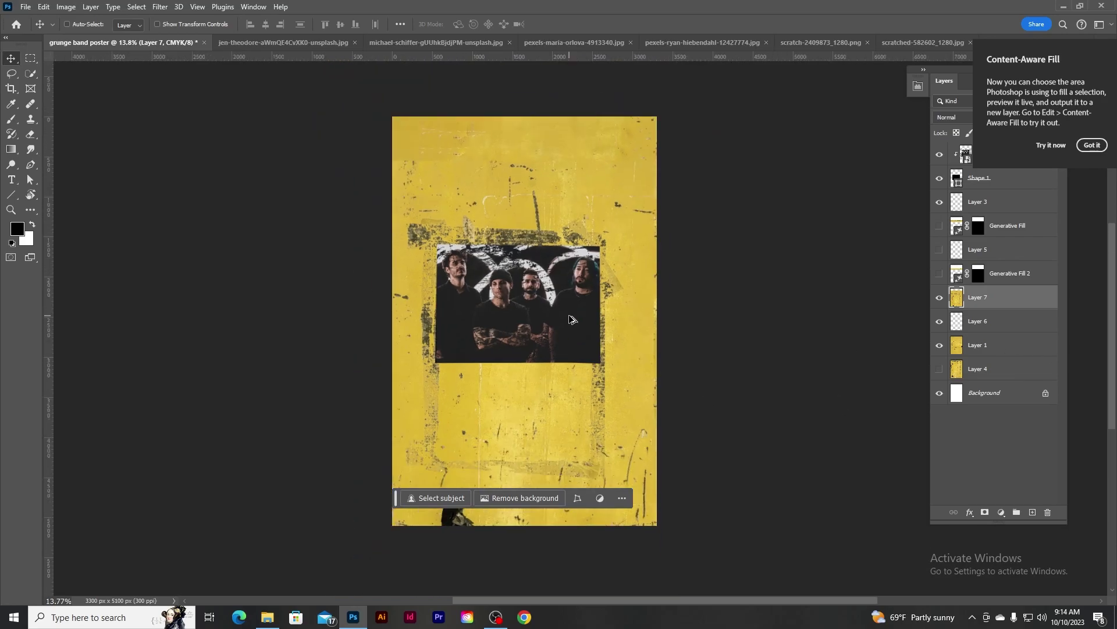
pyautogui.press('ctrl')
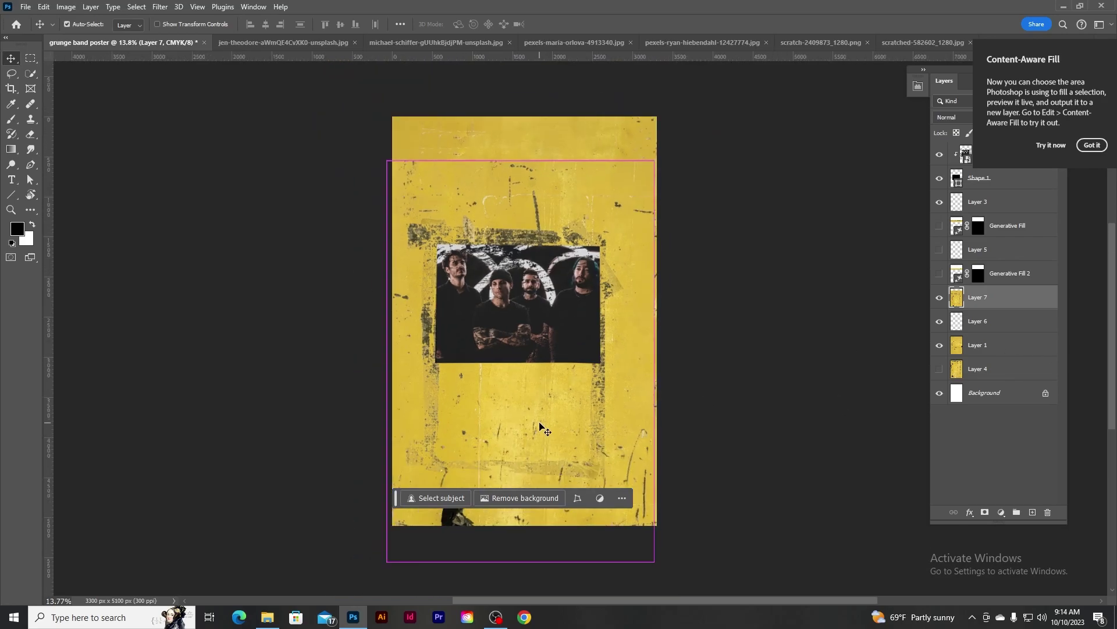
pyautogui.hotkey('ctrl', 't')
pyautogui.moveTo(610, 212); pyautogui.dragTo(616, 155)
pyautogui.press('Return')
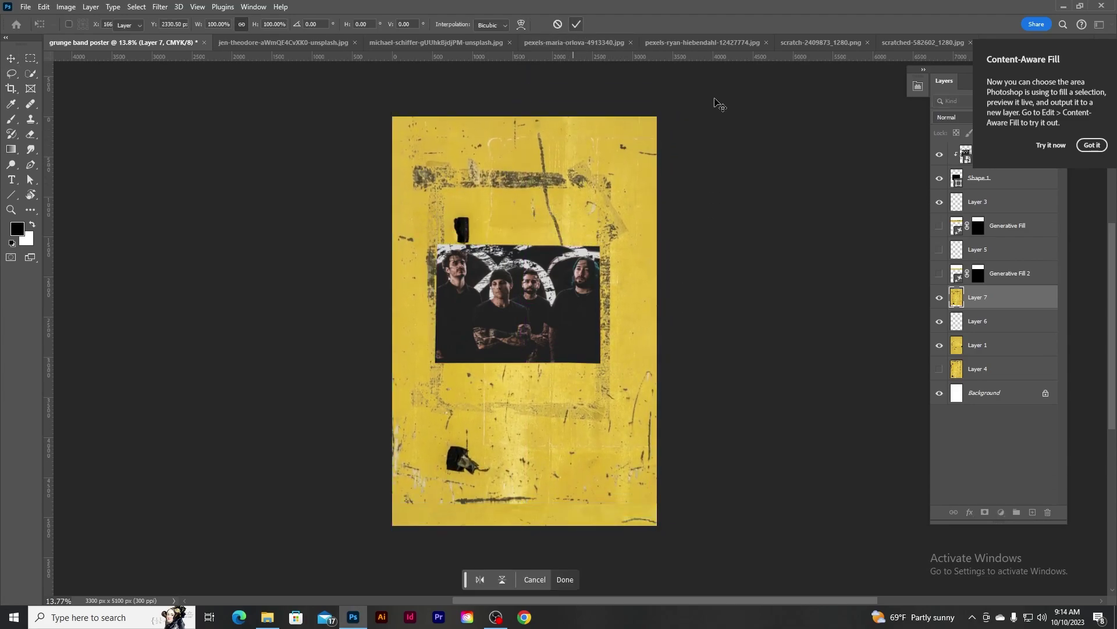
# Step: Add an inverted mask to the new texture layer and paint with white to reveal its scratches along the poster's lower edge
pyautogui.scroll(1, 604, 415)
pyautogui.click(985, 512)
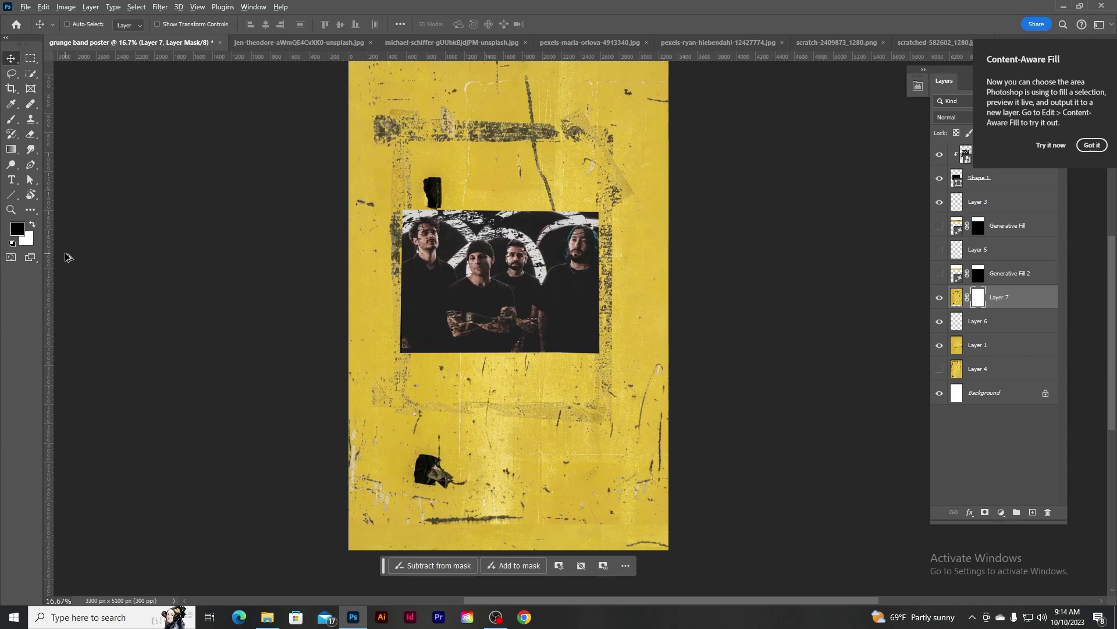
pyautogui.hotkey('ctrl', 'i')
pyautogui.click(11, 118)
pyautogui.press('x')
pyautogui.moveTo(511, 499)
pyautogui.mouseDown()
pyautogui.moveTo(393, 498)
pyautogui.moveTo(361, 513)
pyautogui.moveTo(272, 492)
pyautogui.moveTo(471, 524)
pyautogui.mouseUp()
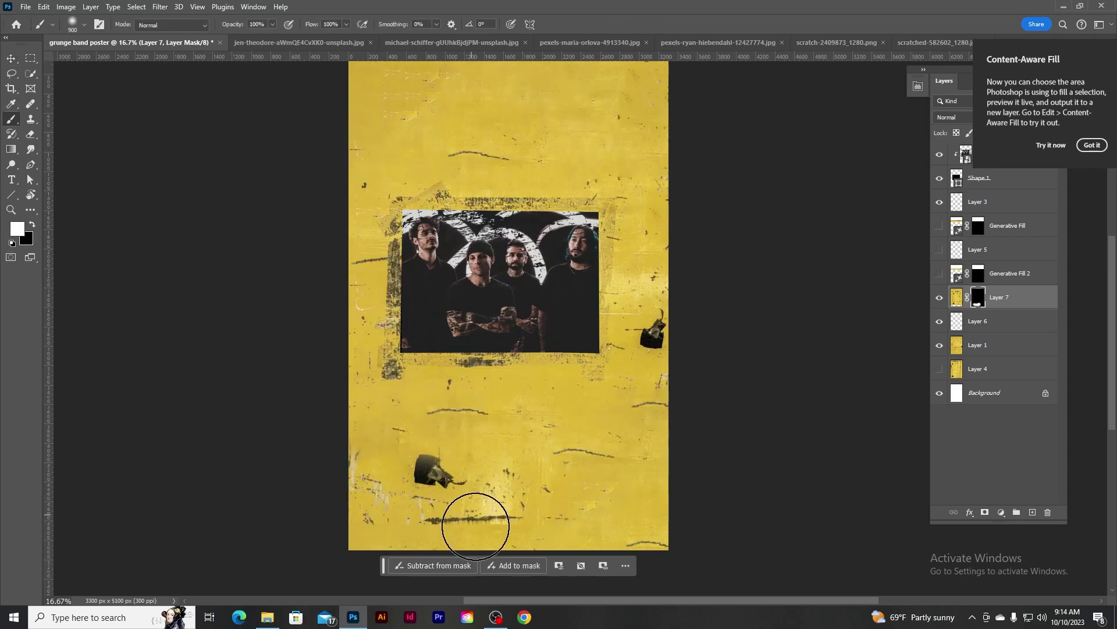
pyautogui.click(625, 566)
pyautogui.moveTo(573, 498); pyautogui.dragTo(623, 546)
# Step: Paint the texture layer's mask above the band photo to reveal the dark tape marks and scratches there
pyautogui.scroll(2, 574, 402)
pyautogui.moveTo(527, 251)
pyautogui.mouseDown()
pyautogui.moveTo(425, 236)
pyautogui.moveTo(645, 242)
pyautogui.mouseUp()
pyautogui.scroll(-1, 782, 307)
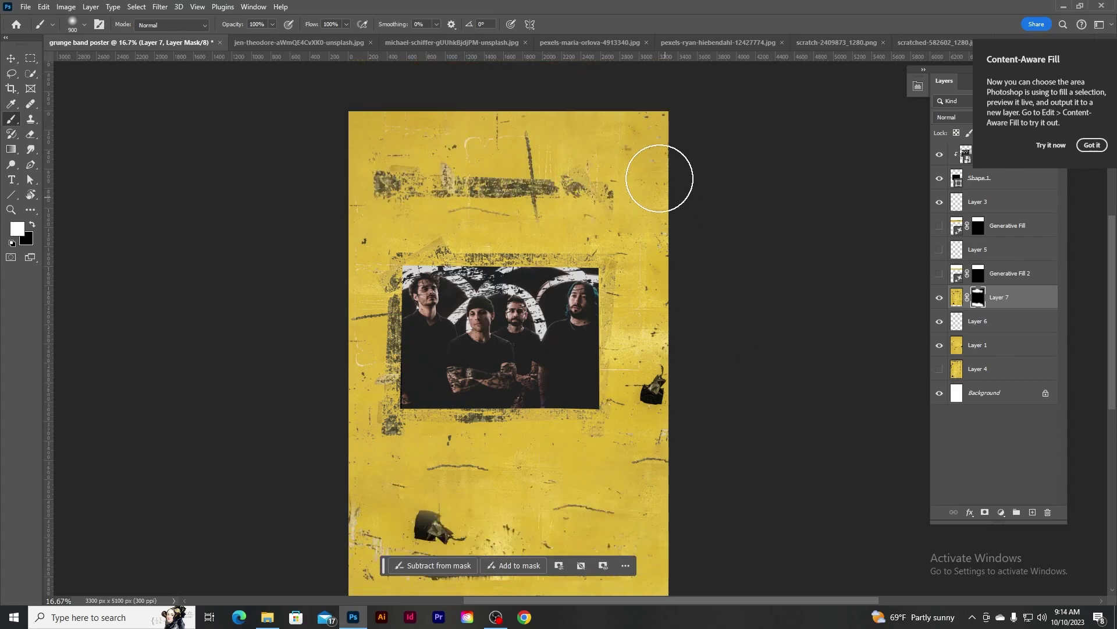
pyautogui.scroll(-2, 695, 373)
pyautogui.press('x')
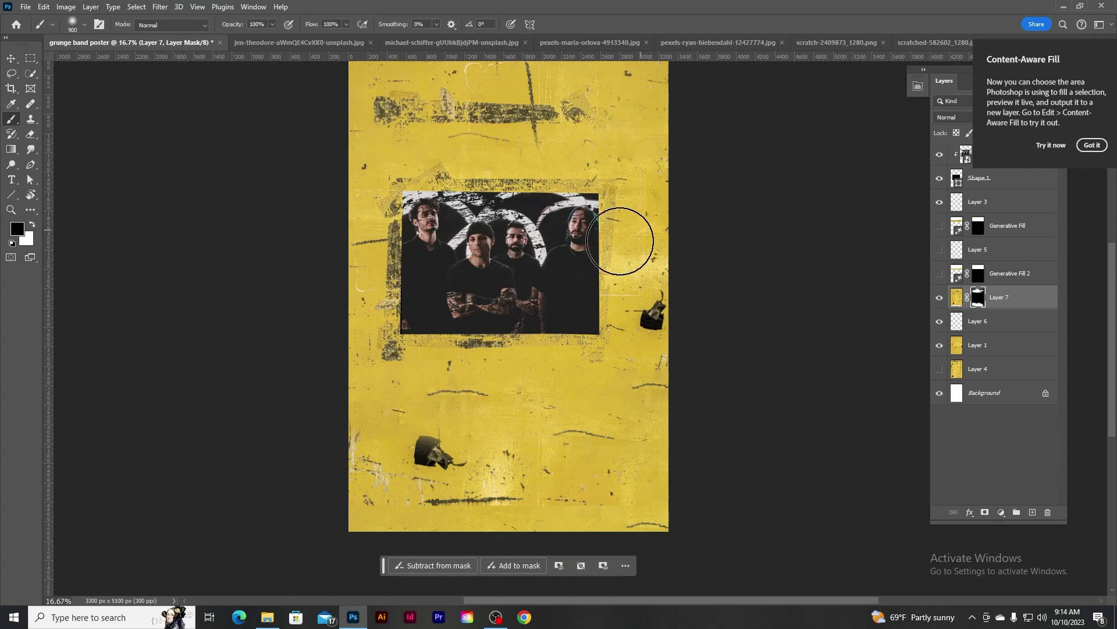
pyautogui.scroll(3, 633, 245)
pyautogui.scroll(1, 598, 262)
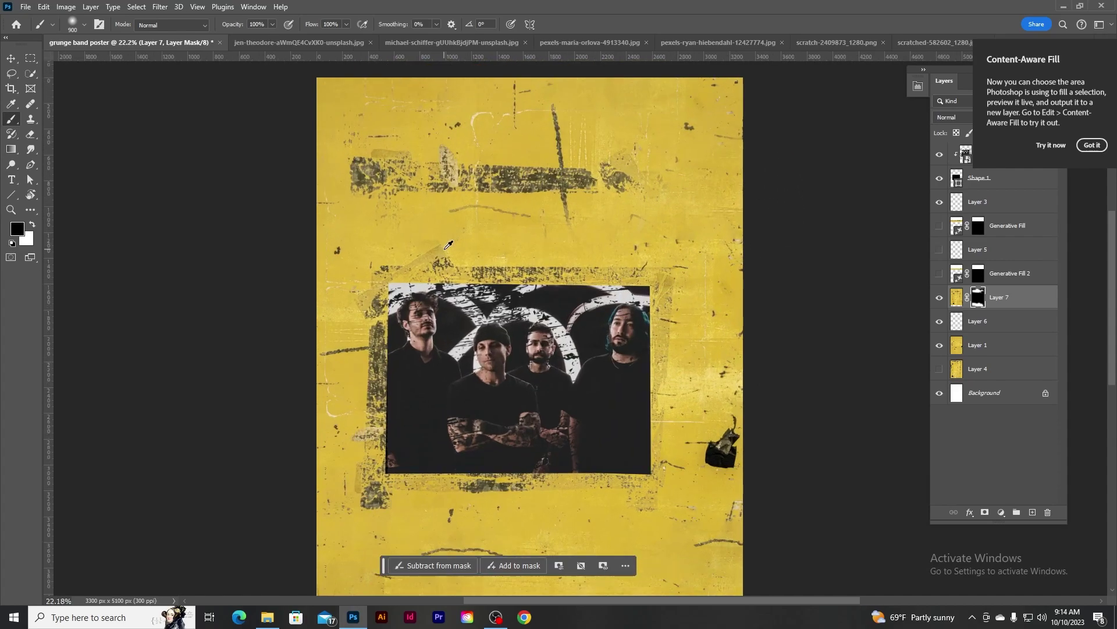
# Step: Make the masked texture layer's image active instead of its mask and review the blended texture over the whole poster
pyautogui.click(958, 298)
pyautogui.press('v')
pyautogui.scroll(-4, 442, 307)
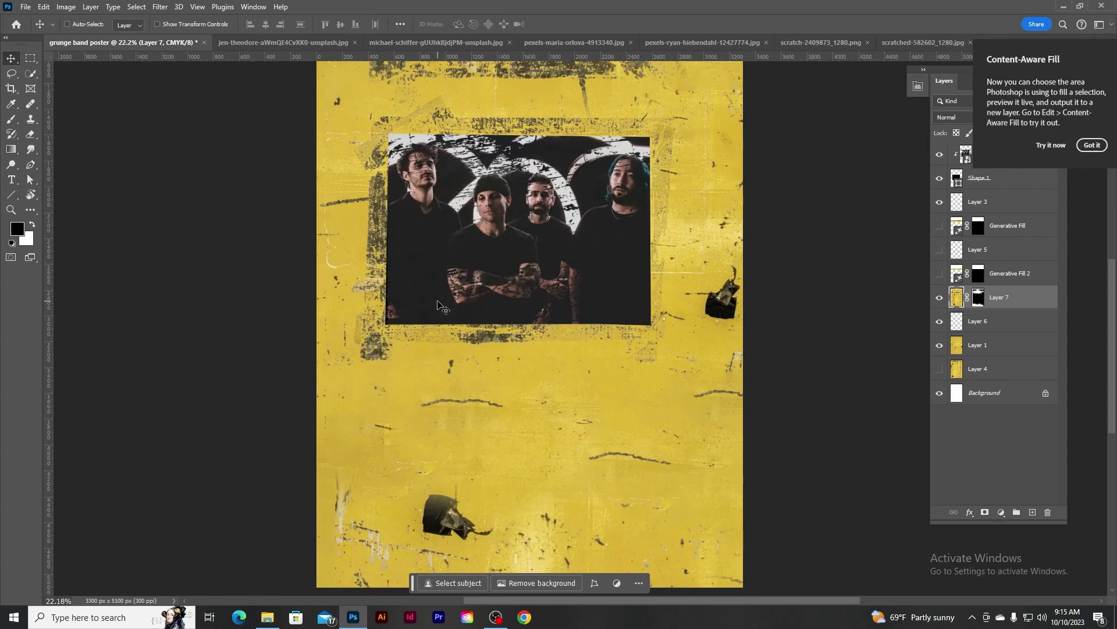
pyautogui.scroll(2, 442, 307)
pyautogui.scroll(-4, 516, 302)
pyautogui.scroll(-2, 516, 301)
pyautogui.scroll(3, 516, 301)
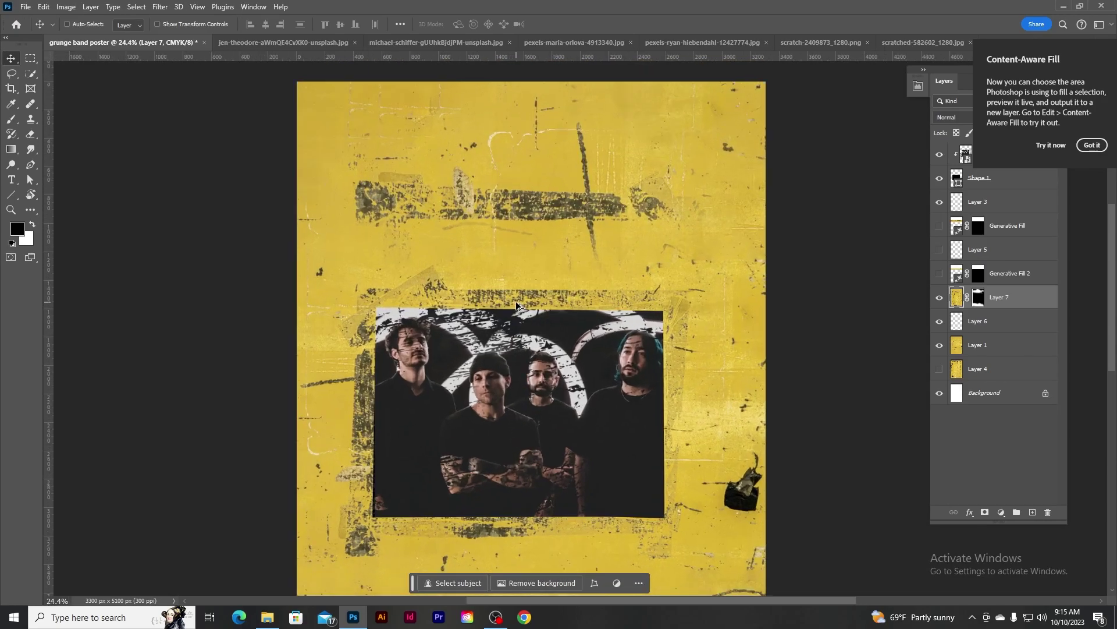
# Step: Look through the open source images for black tape and switch to Untitled-2.png, dismissing the Content-Aware Fill tip
pyautogui.click(416, 42)
pyautogui.click(564, 45)
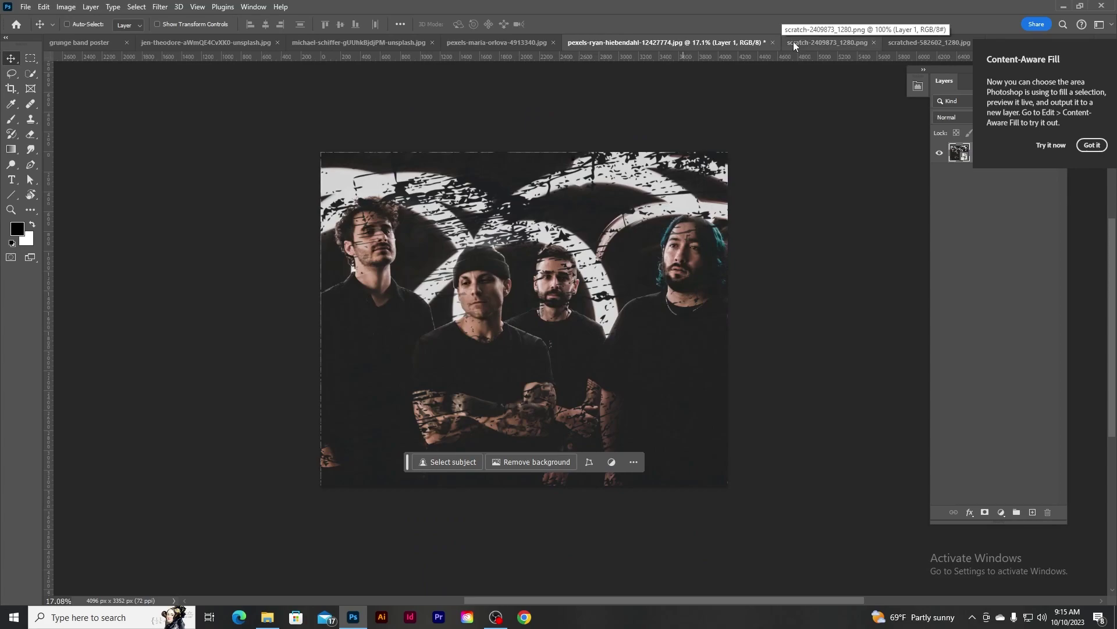
pyautogui.click(824, 41)
pyautogui.click(924, 44)
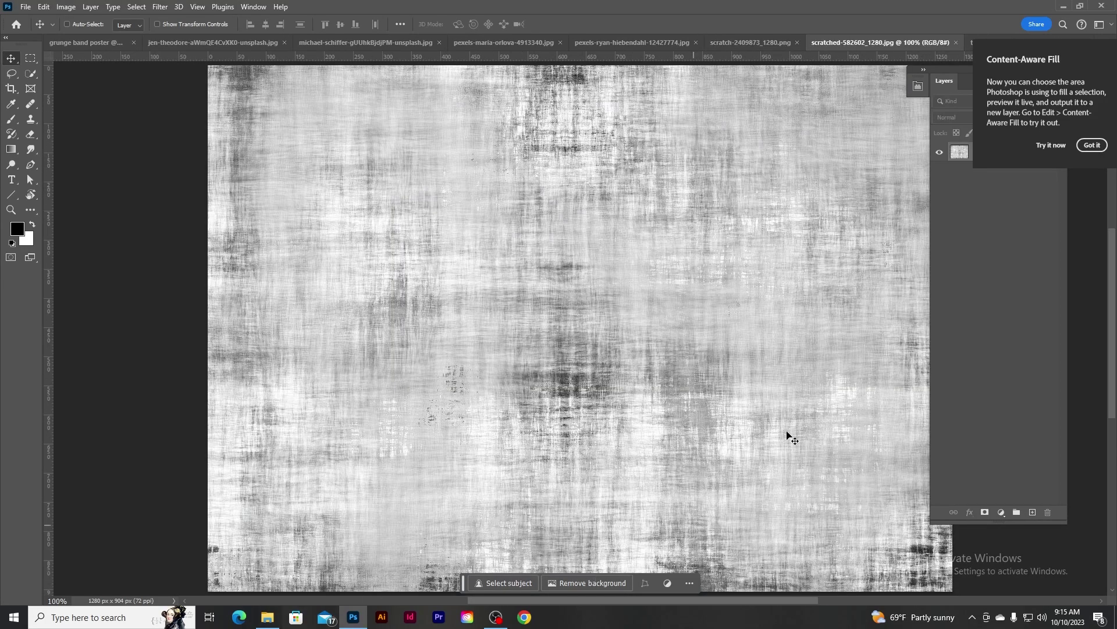
pyautogui.click(1096, 153)
pyautogui.click(1025, 44)
pyautogui.click(1110, 42)
pyautogui.click(989, 151)
pyautogui.scroll(-4, 535, 254)
pyautogui.scroll(2, 545, 277)
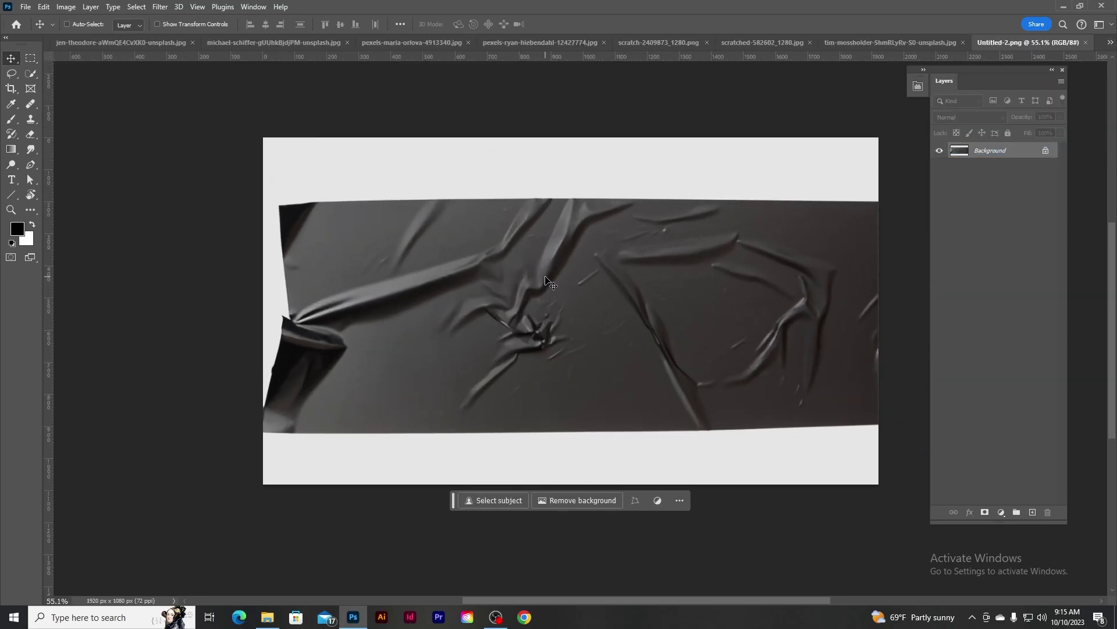
# Step: Unlock the tape image's background layer and mask out the light backdrop around the tape with a Magic Wand selection at tolerance 50
pyautogui.click(1046, 150)
pyautogui.click(31, 74)
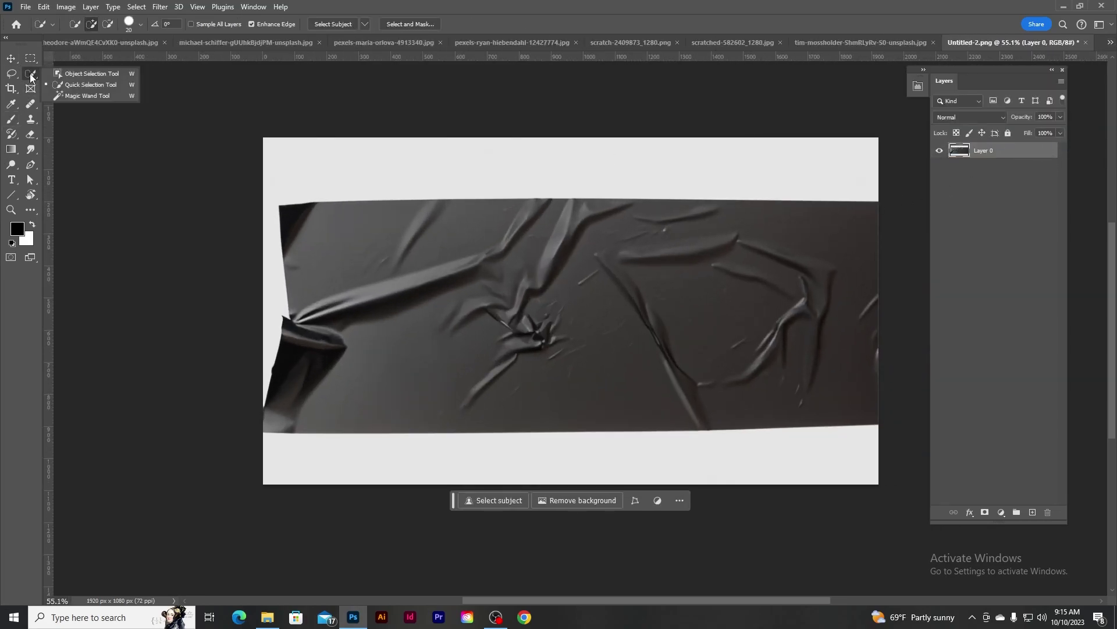
pyautogui.rightClick(31, 75)
pyautogui.click(64, 97)
pyautogui.click(379, 164)
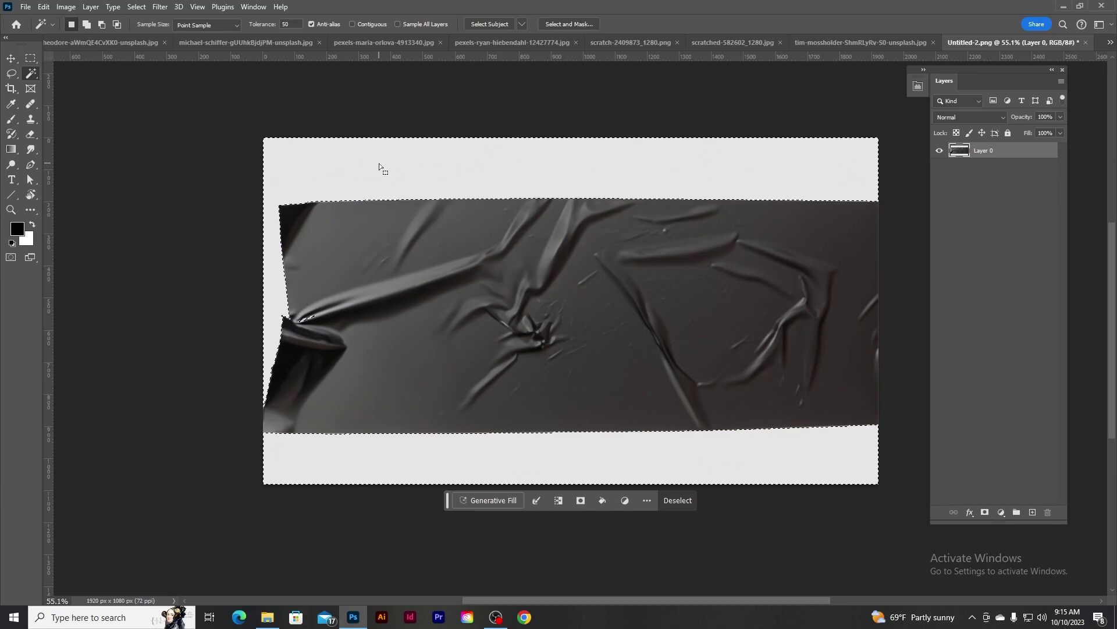
pyautogui.click(985, 513)
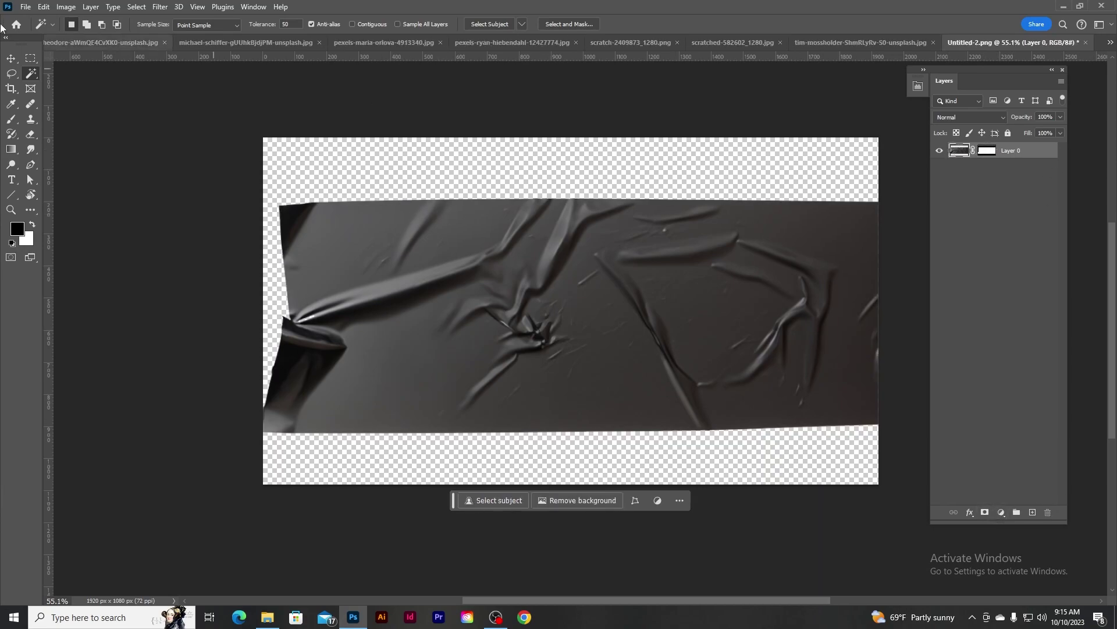
pyautogui.press('v')
# Step: Close the yellow texture source image without saving its changes
pyautogui.click(128, 44)
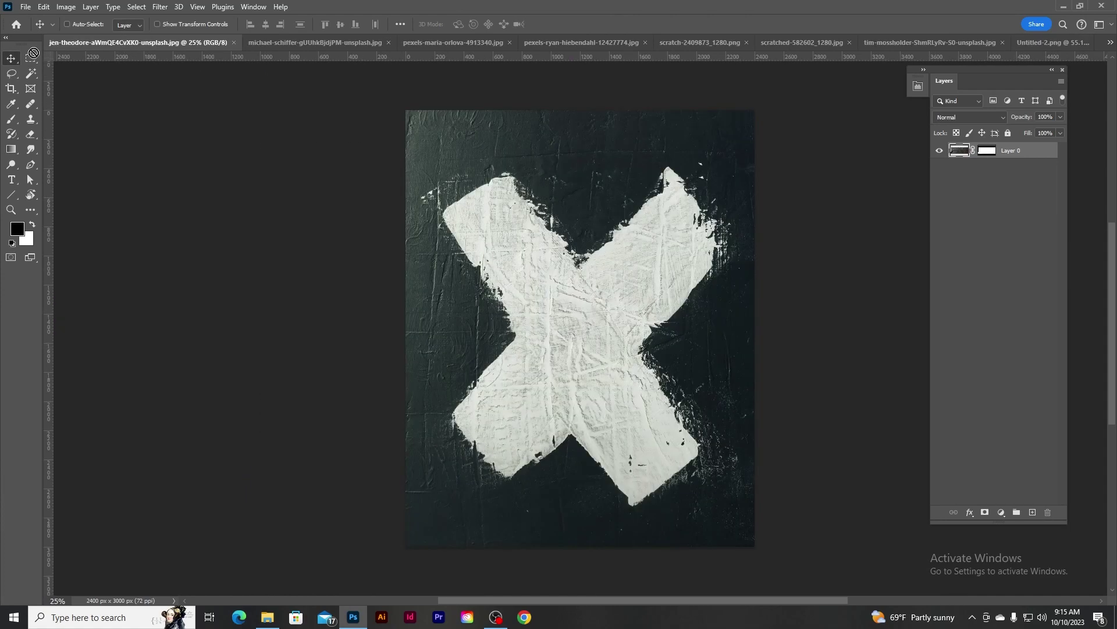
pyautogui.moveTo(325, 46); pyautogui.dragTo(425, 41)
pyautogui.click(424, 42)
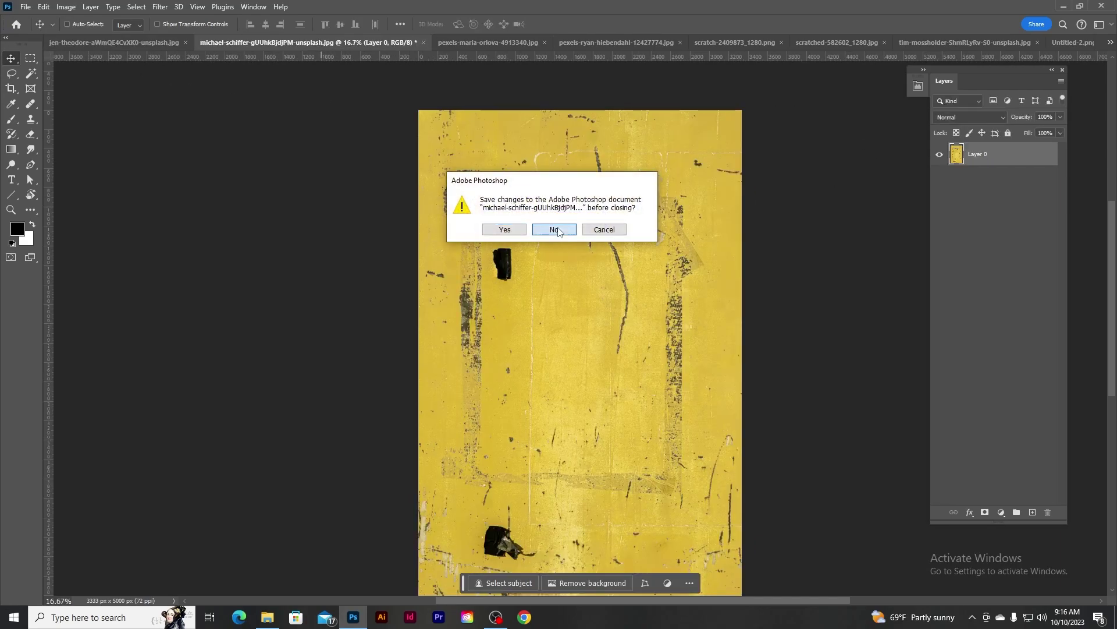
pyautogui.click(554, 231)
# Step: Copy the masked black tape from Untitled-2.png into the poster and place it above all other layers
pyautogui.click(396, 43)
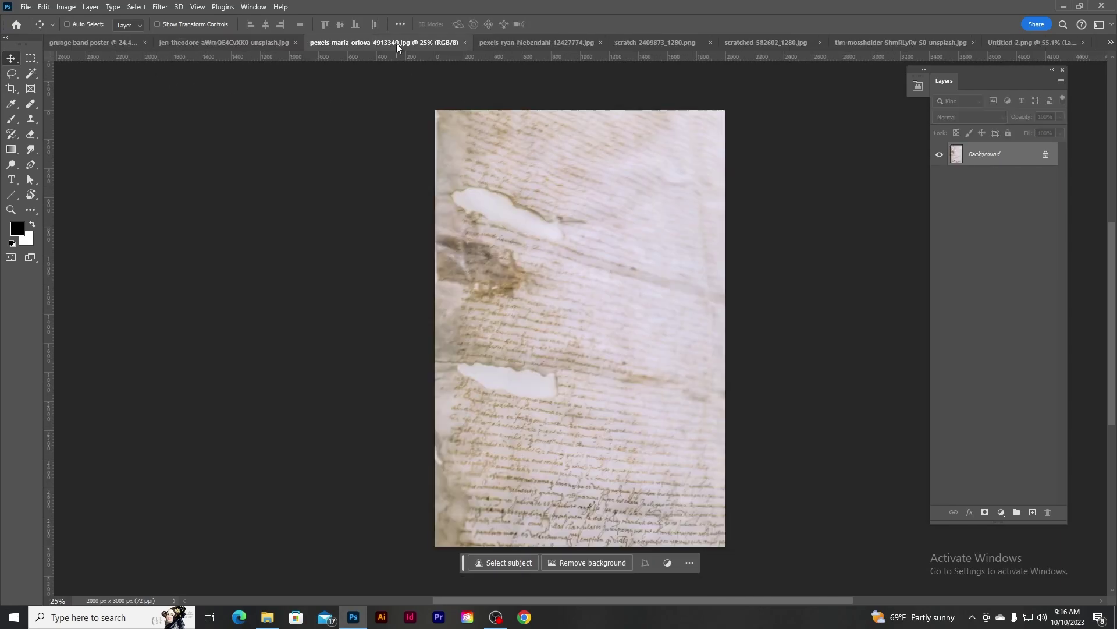
pyautogui.click(1043, 41)
pyautogui.click(1111, 42)
pyautogui.click(978, 149)
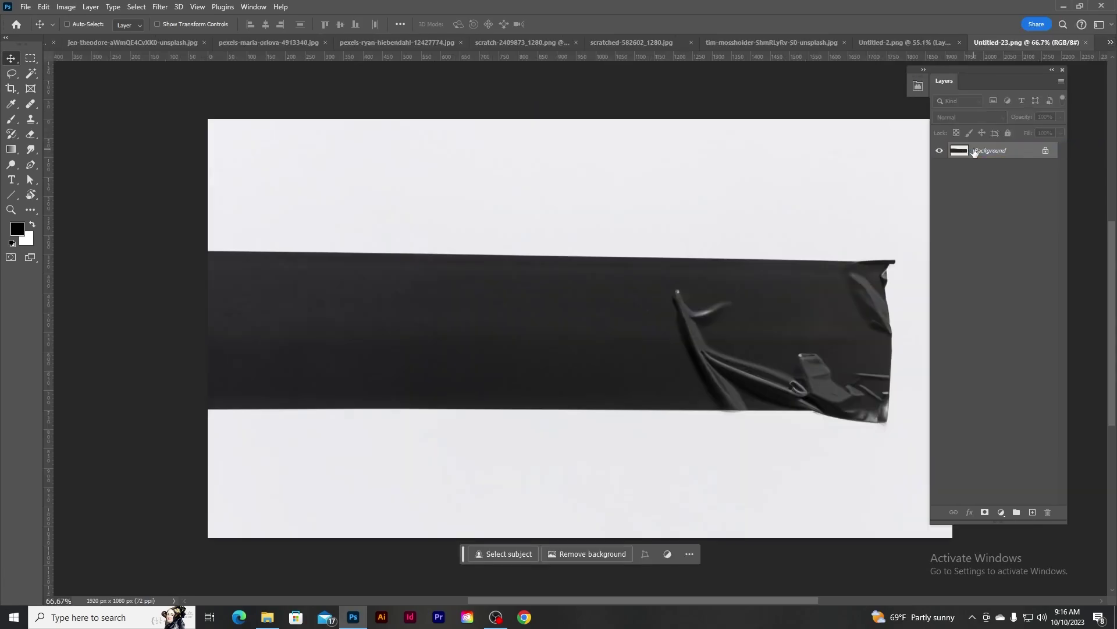
pyautogui.click(923, 42)
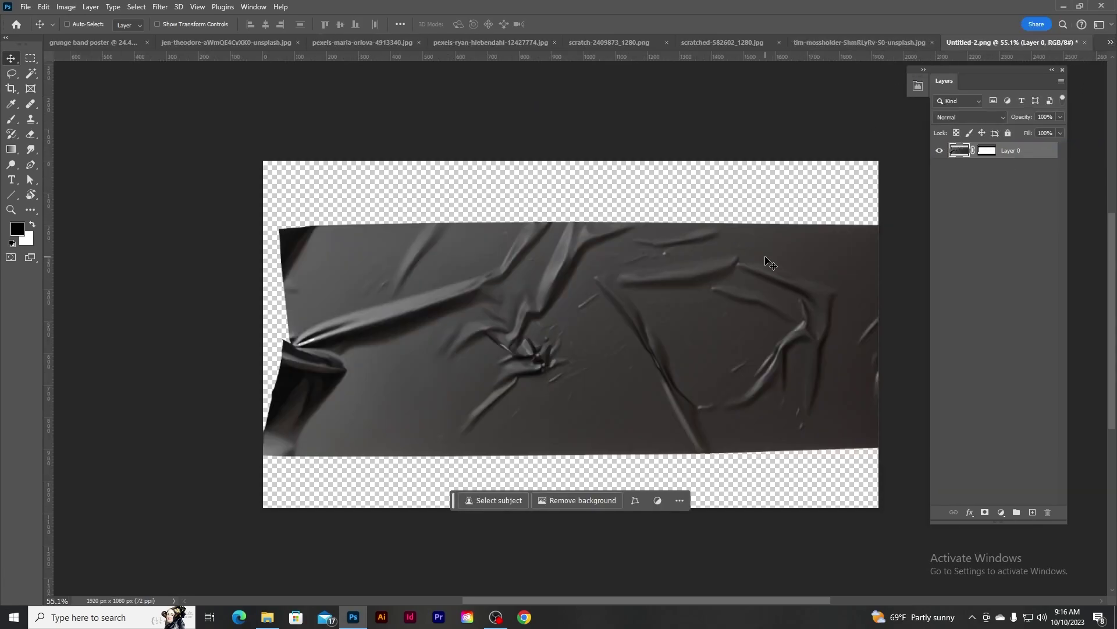
pyautogui.click(939, 151)
pyautogui.click(939, 151)
pyautogui.moveTo(371, 300); pyautogui.dragTo(448, 278)
pyautogui.moveTo(1027, 298); pyautogui.dragTo(1007, 147)
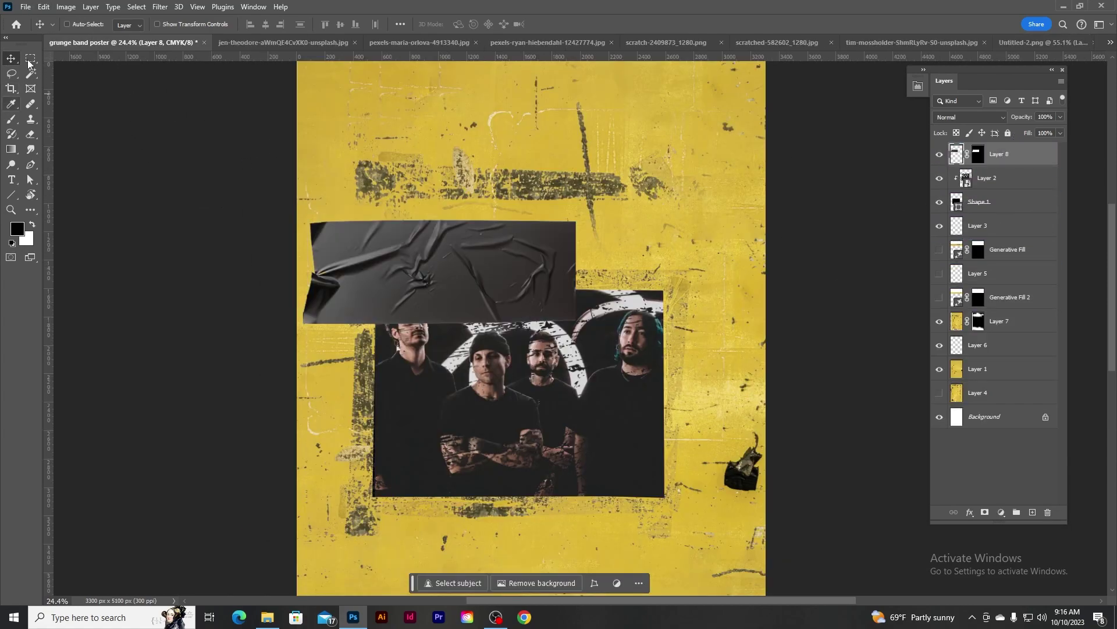
# Step: Scale the tape to about 51%, rotate it about -31°, and place it across the band photo's upper-left corner
pyautogui.hotkey('ctrl', 't')
pyautogui.moveTo(575, 190); pyautogui.dragTo(439, 269)
pyautogui.moveTo(373, 306); pyautogui.dragTo(425, 278)
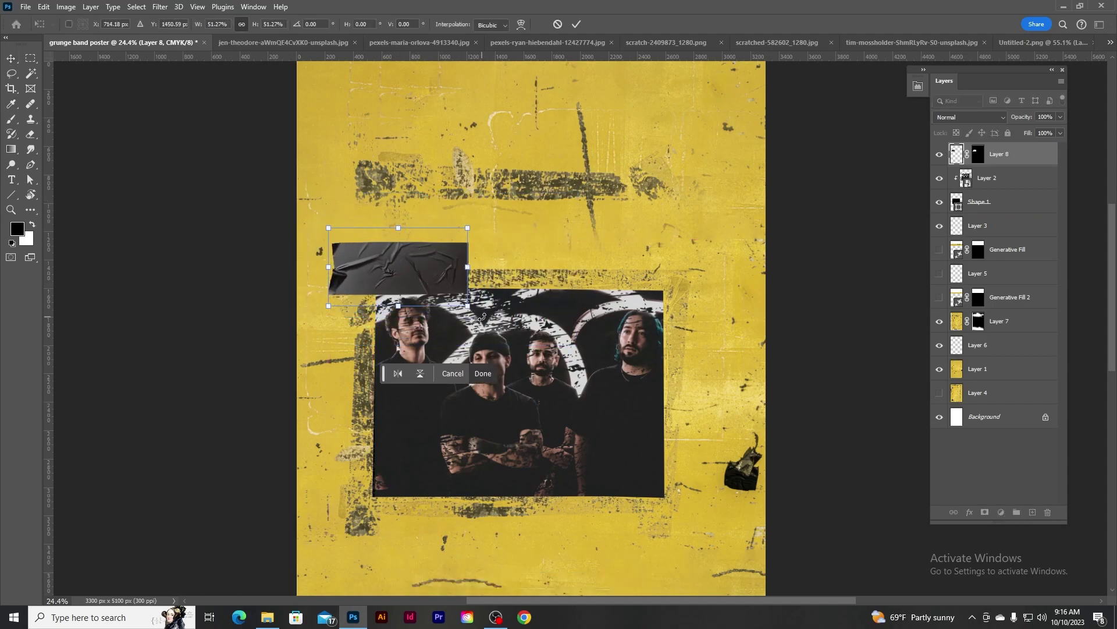
pyautogui.moveTo(482, 316); pyautogui.dragTo(493, 266)
pyautogui.moveTo(424, 249); pyautogui.dragTo(413, 280)
pyautogui.press('Return')
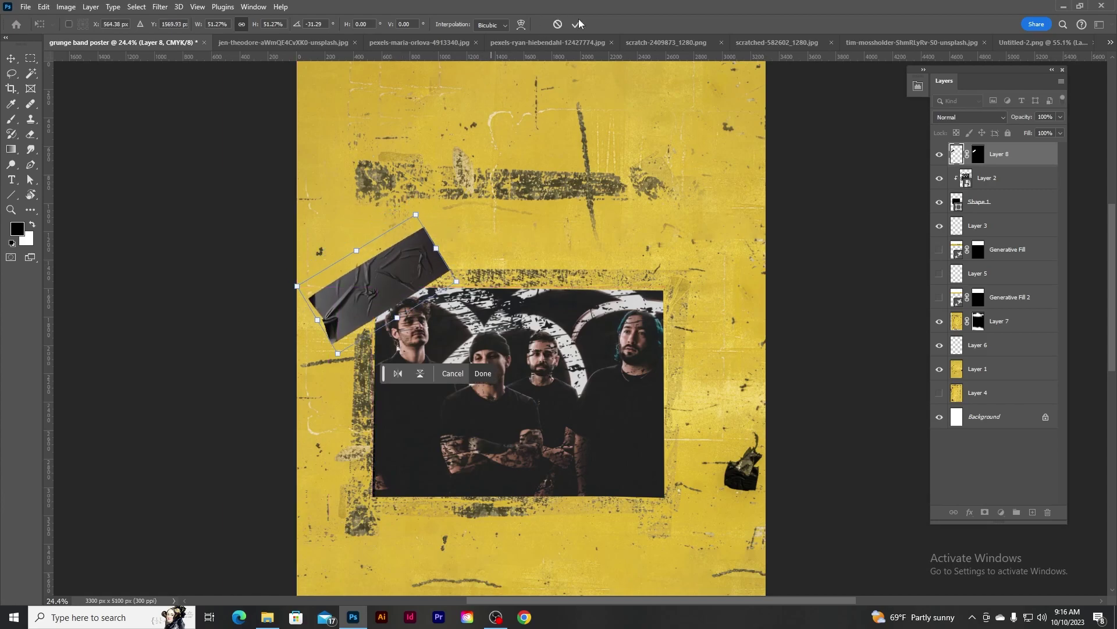
# Step: Invert the colours of the white painted X image and copy it into the poster as the topmost layer
pyautogui.scroll(-3, 582, 407)
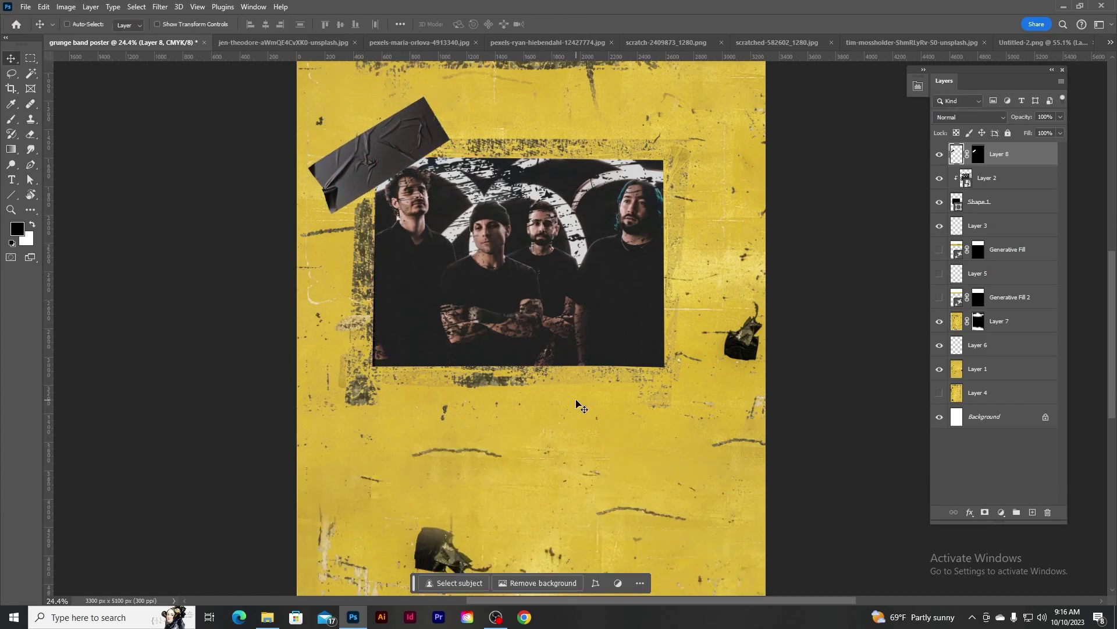
pyautogui.scroll(4, 579, 405)
pyautogui.scroll(-5, 515, 227)
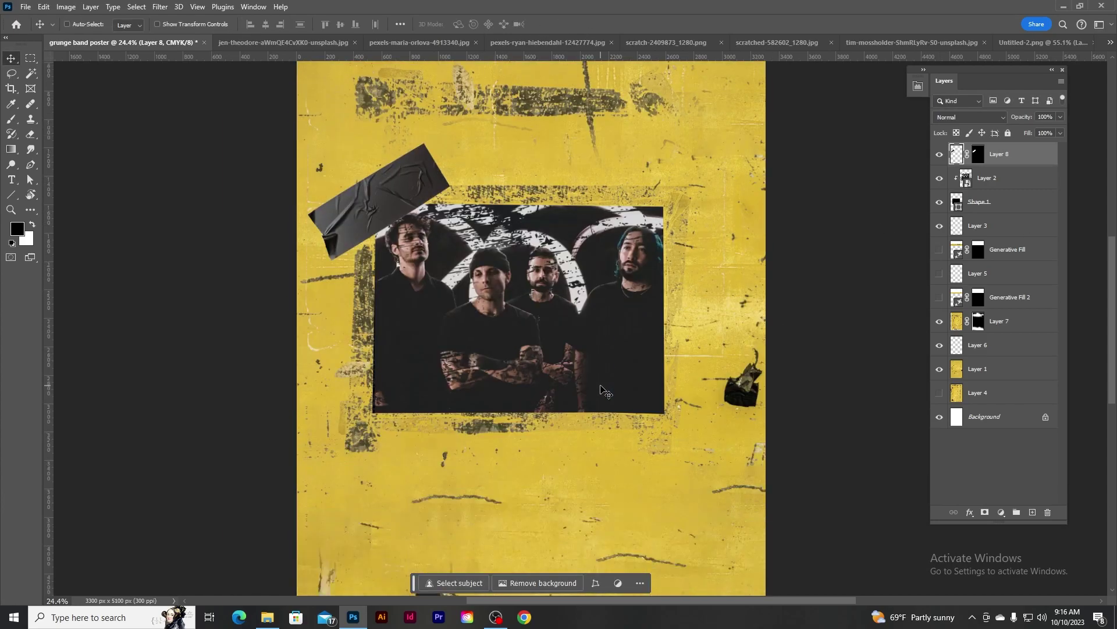
pyautogui.click(326, 44)
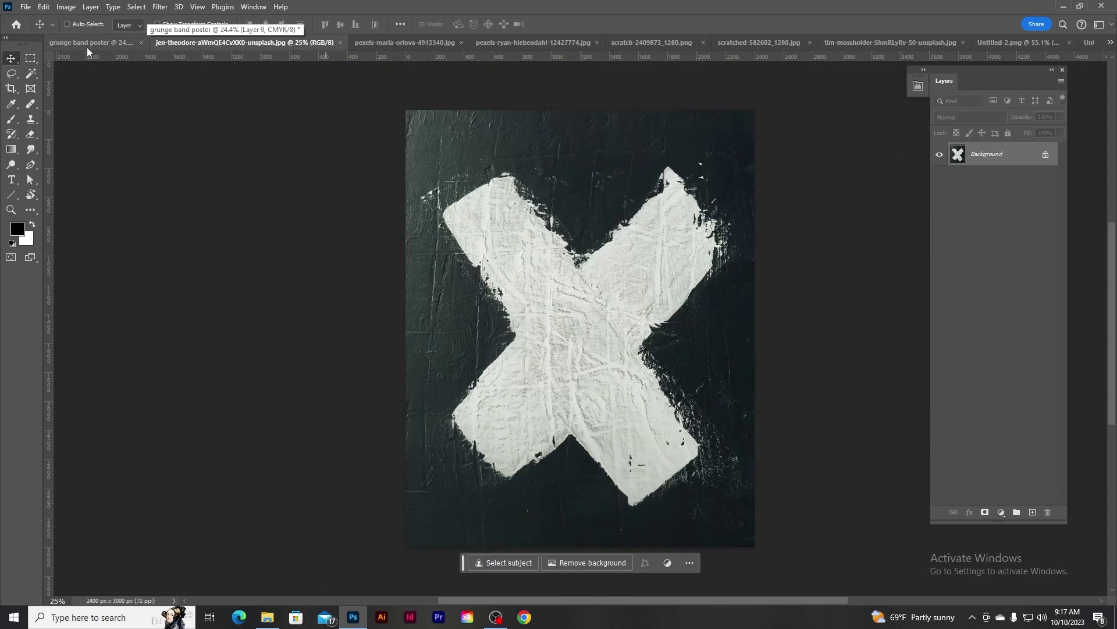
pyautogui.hotkey('ctrl', 'i')
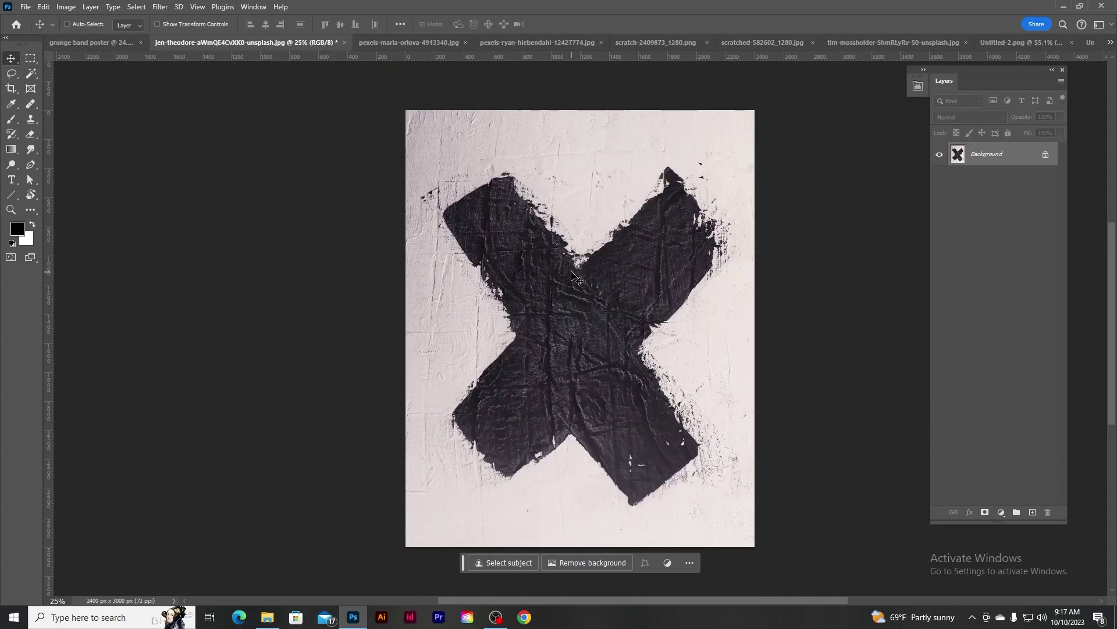
pyautogui.moveTo(575, 313); pyautogui.dragTo(296, 270)
pyautogui.click(662, 254)
pyautogui.click(1045, 156)
pyautogui.moveTo(605, 299); pyautogui.dragTo(625, 460)
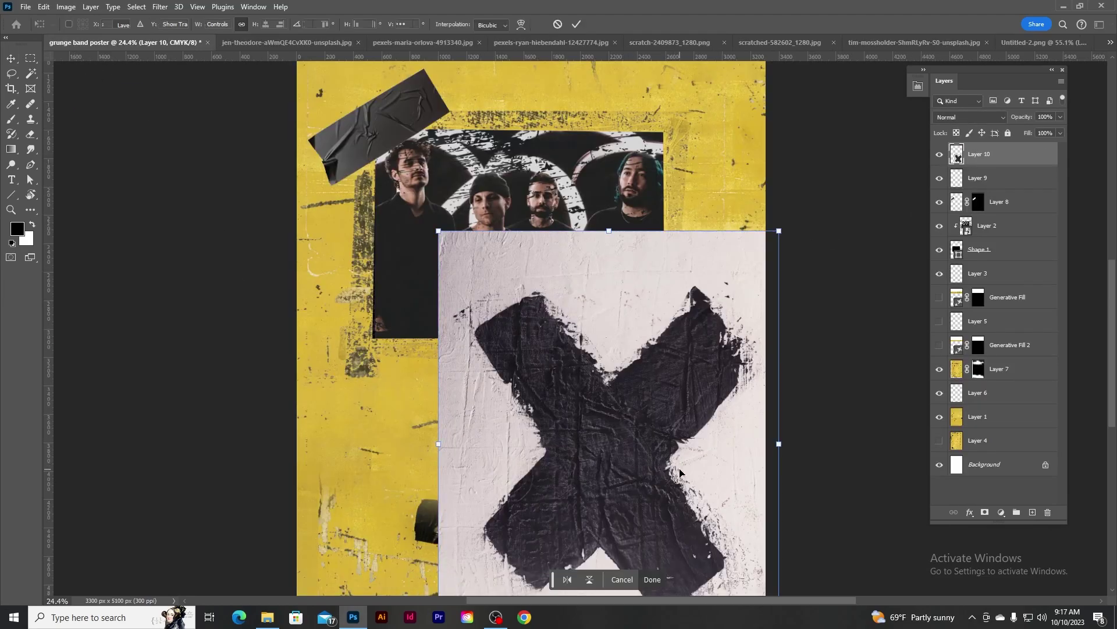
# Step: Rotate the X image about -59° over the poster's lower-right area and set its blend mode to Darker Color
pyautogui.scroll(-2, 681, 472)
pyautogui.hotkey('ctrl', 't')
pyautogui.moveTo(837, 560); pyautogui.dragTo(553, 150)
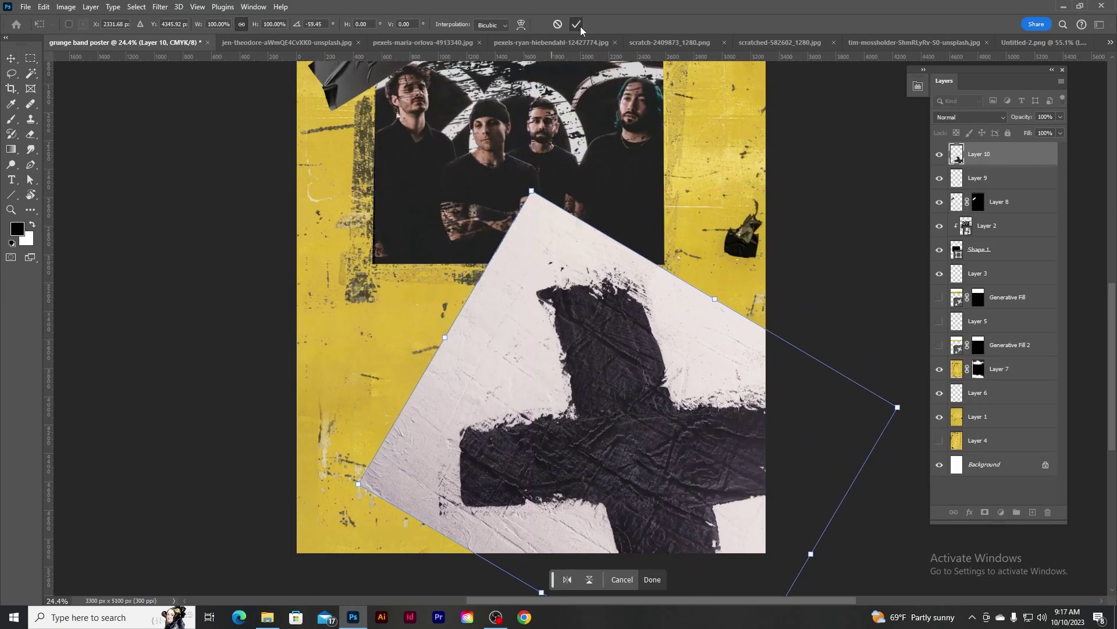
pyautogui.click(578, 25)
pyautogui.click(969, 117)
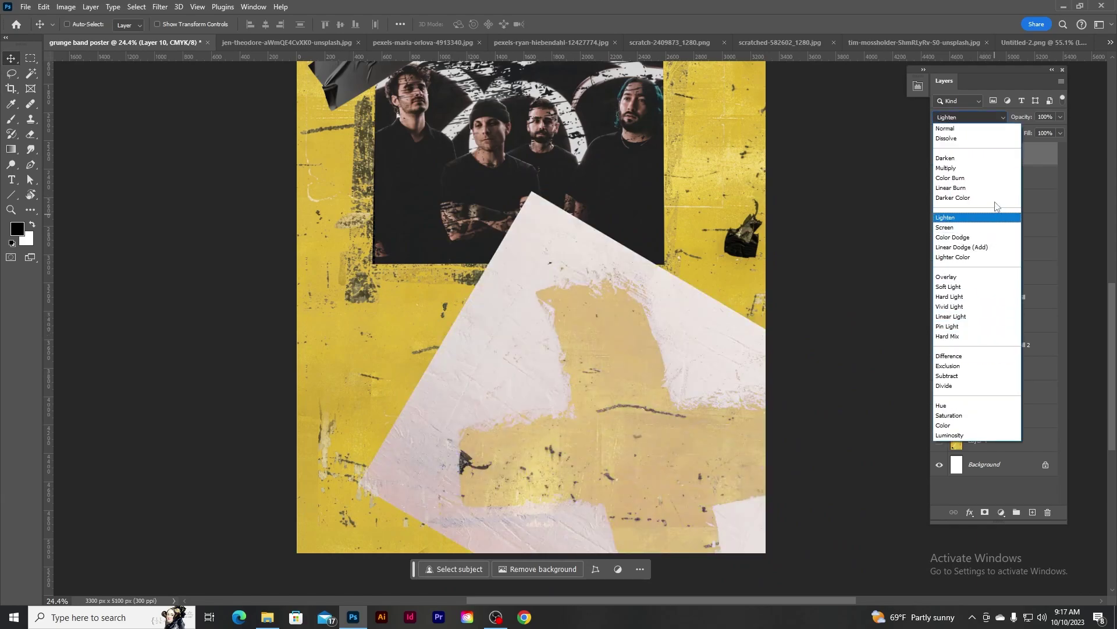
pyautogui.click(990, 198)
# Step: Take the main event title from brief.txt and add it as "Grunge Revival" text on a new layer near the poster's upper edge
pyautogui.scroll(5, 624, 219)
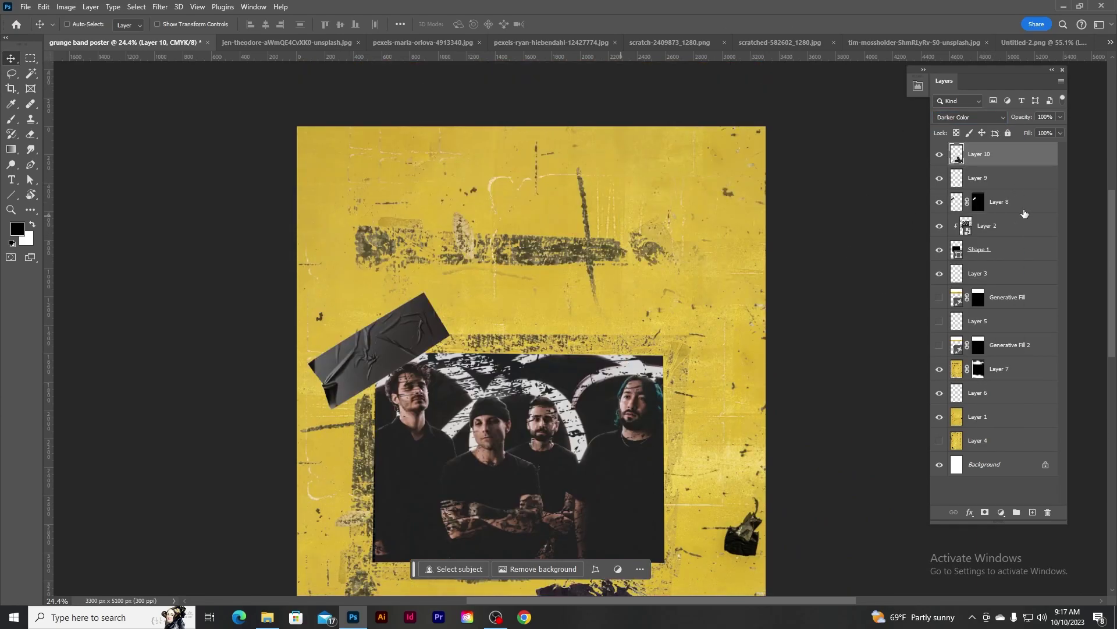
pyautogui.click(1033, 513)
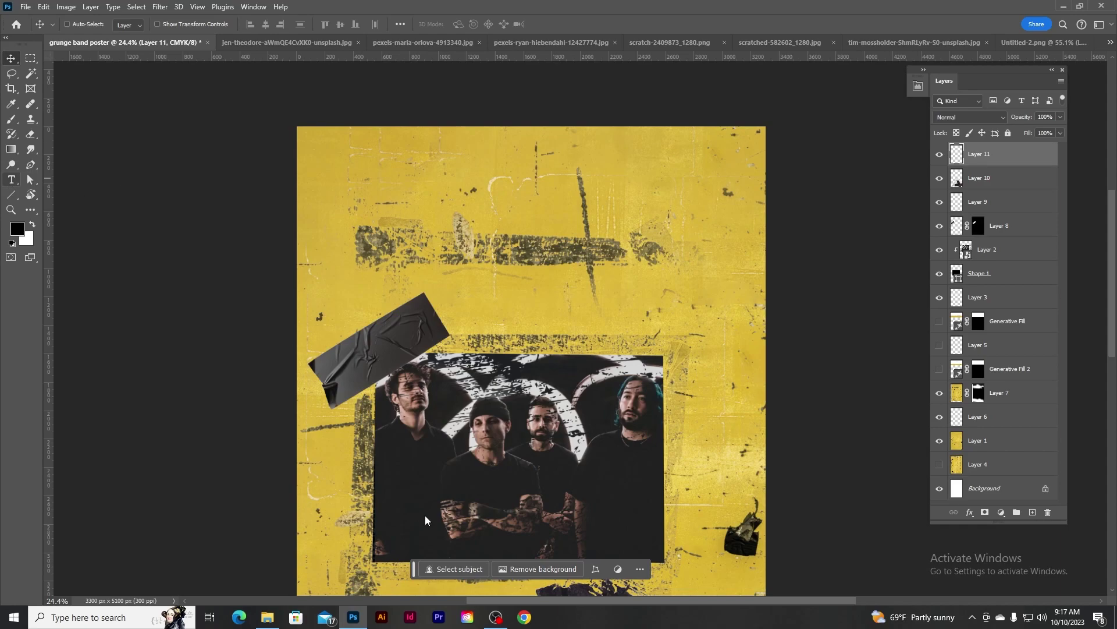
pyautogui.click(267, 617)
pyautogui.doubleClick(219, 139)
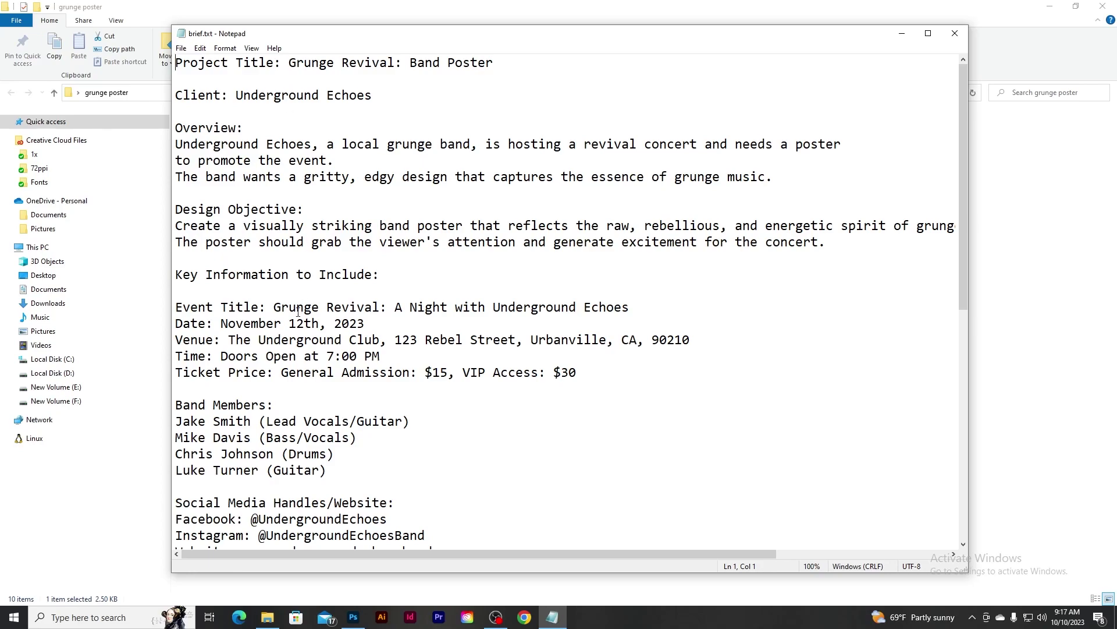
pyautogui.moveTo(274, 309); pyautogui.dragTo(351, 310)
pyautogui.click(354, 617)
pyautogui.click(482, 210)
pyautogui.write('Grunge Revival')
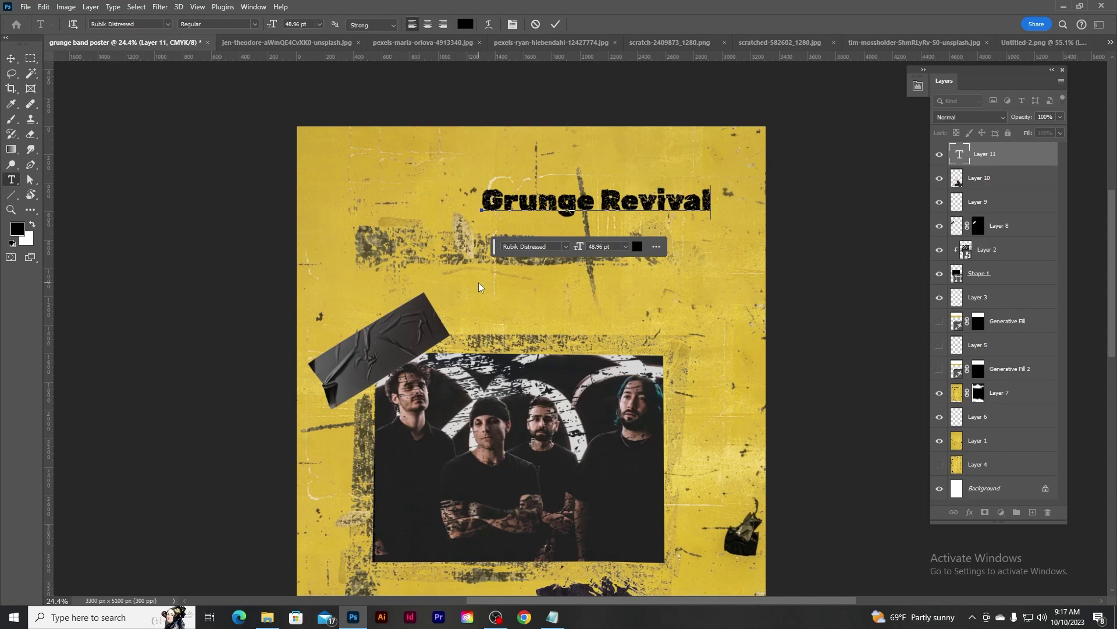
pyautogui.hotkey('ctrl', 'Return')
# Step: Enlarge the "Grunge Revival" title and position it in the middle above the band photo
pyautogui.press('v')
pyautogui.moveTo(558, 208); pyautogui.dragTo(501, 204)
pyautogui.hotkey('ctrl', 't')
pyautogui.moveTo(654, 178); pyautogui.dragTo(619, 180)
pyautogui.click(577, 25)
# Step: Add "A Night with Underground Echoes" from the brief as a separate text layer below the title
pyautogui.click(1033, 513)
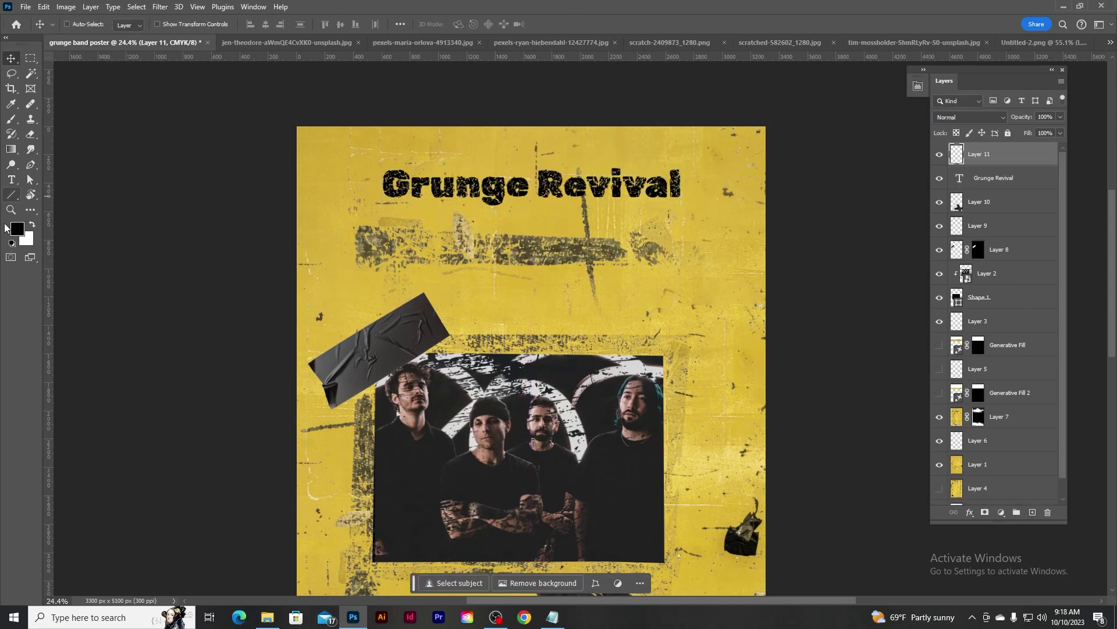
pyautogui.click(13, 184)
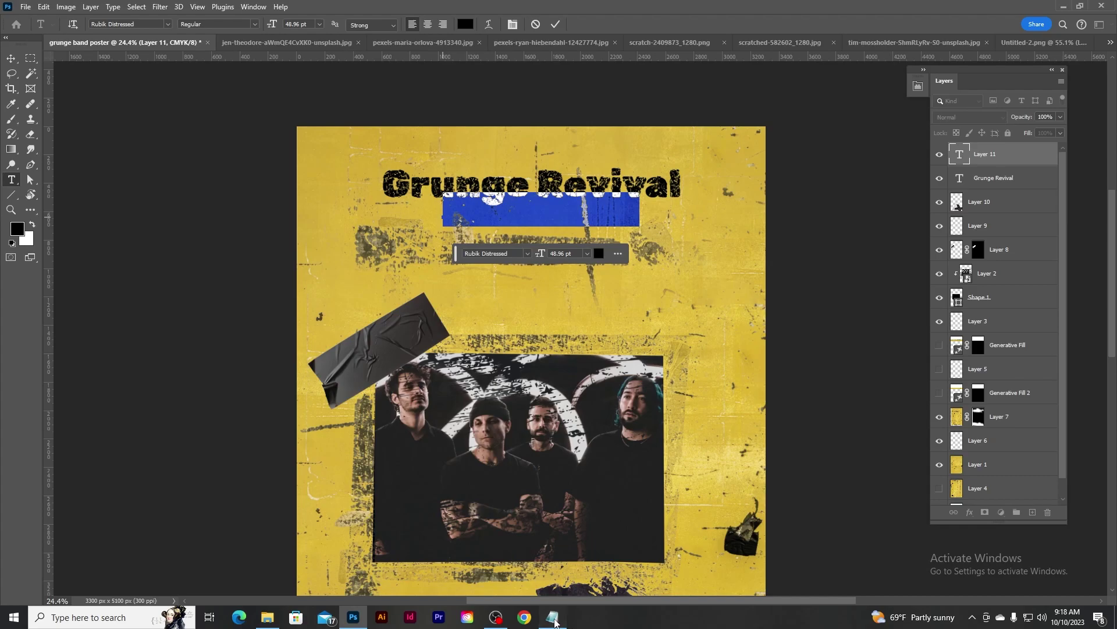
pyautogui.click(554, 622)
pyautogui.moveTo(464, 307); pyautogui.dragTo(686, 309)
pyautogui.hotkey('ctrl', 'c')
pyautogui.hotkey('alt', 'Tab')
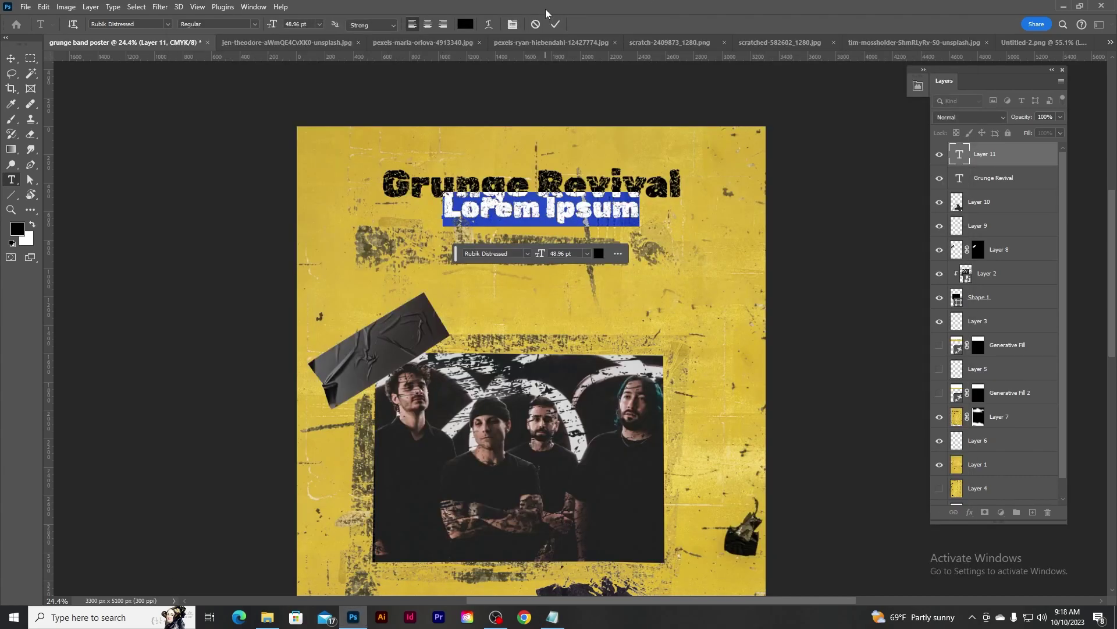
pyautogui.hotkey('ctrl', 'v')
# Step: Set the subtitle's font to Rock Salt at 19 pt
pyautogui.hotkey('ctrl', 'a')
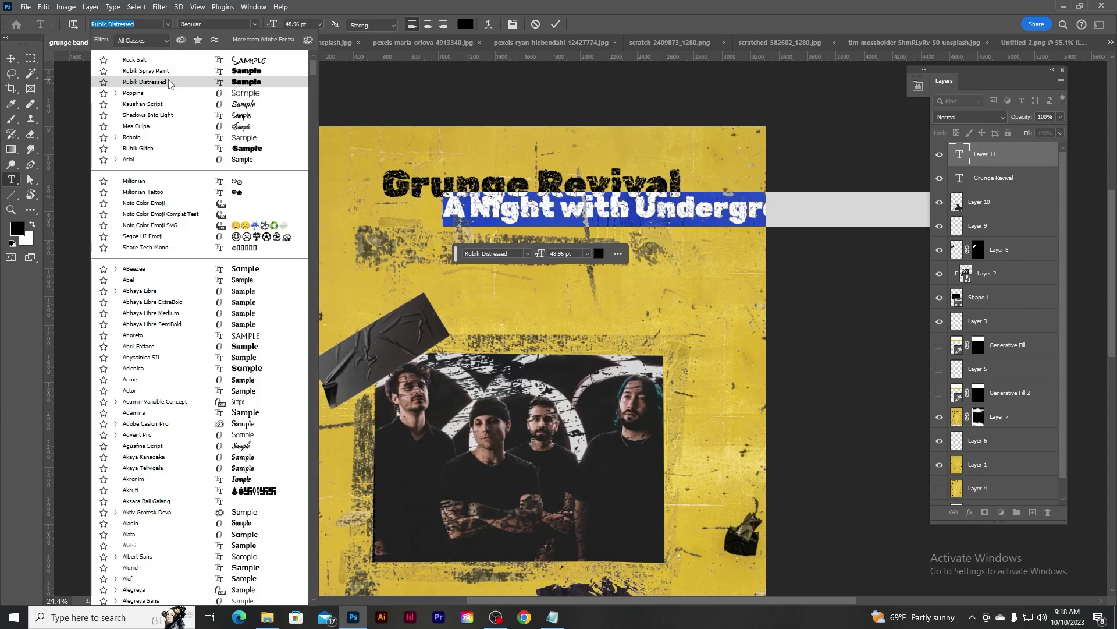
pyautogui.click(155, 60)
pyautogui.moveTo(272, 24); pyautogui.dragTo(257, 33)
pyautogui.click(554, 25)
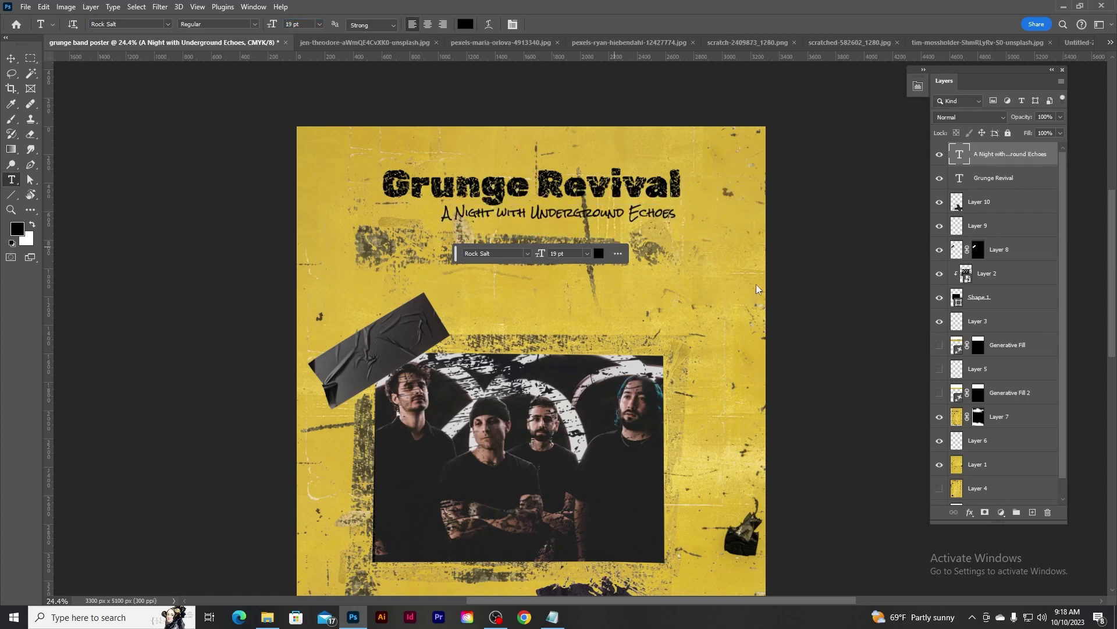
# Step: Align the title and subtitle layers with each other on their horizontal centres
pyautogui.keyDown('shift'); pyautogui.click(984, 185); pyautogui.keyUp('shift')
pyautogui.press('v')
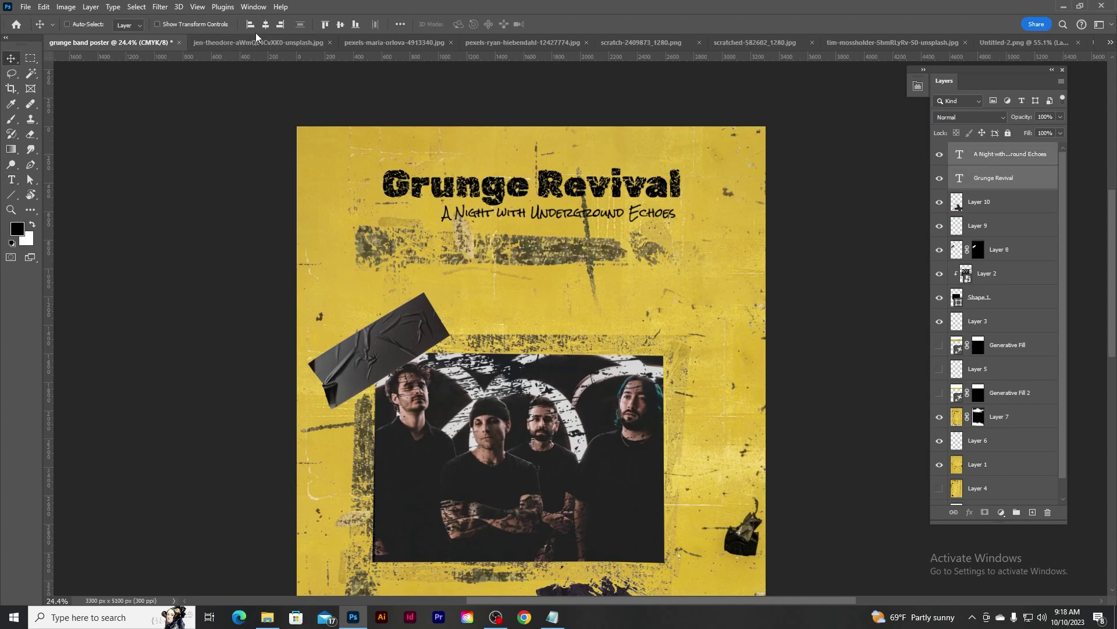
pyautogui.click(265, 24)
pyautogui.press('ctrl')
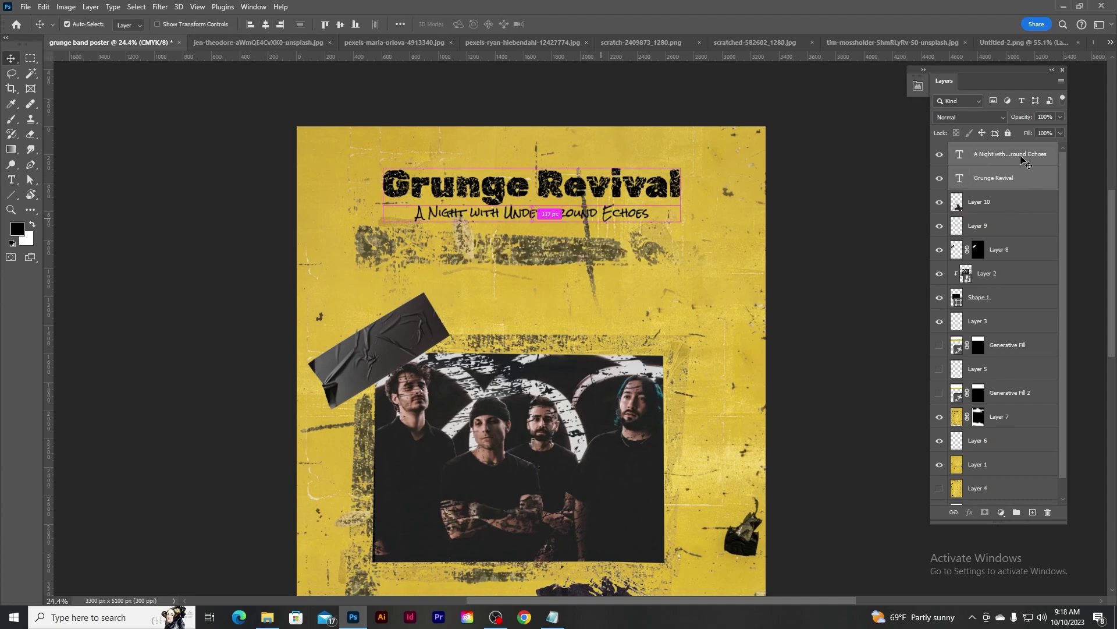
# Step: Group the title and subtitle layers and centre the group horizontally on the canvas
pyautogui.hotkey('ctrl', 'g')
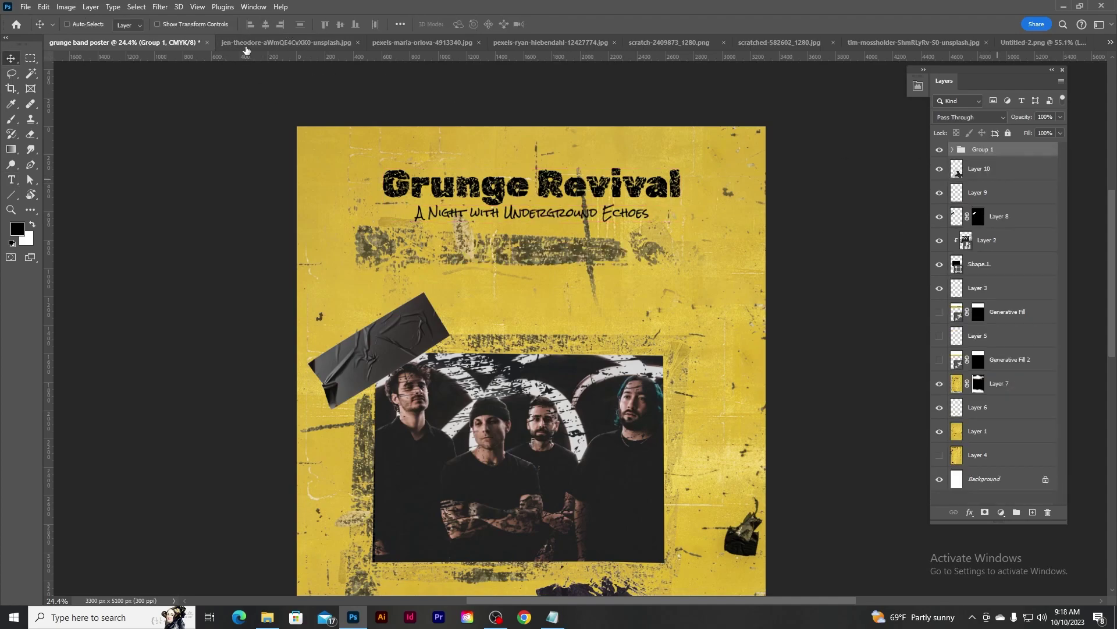
pyautogui.hotkey('ctrl', 'a')
pyautogui.click(265, 26)
pyautogui.hotkey('ctrl', 'd')
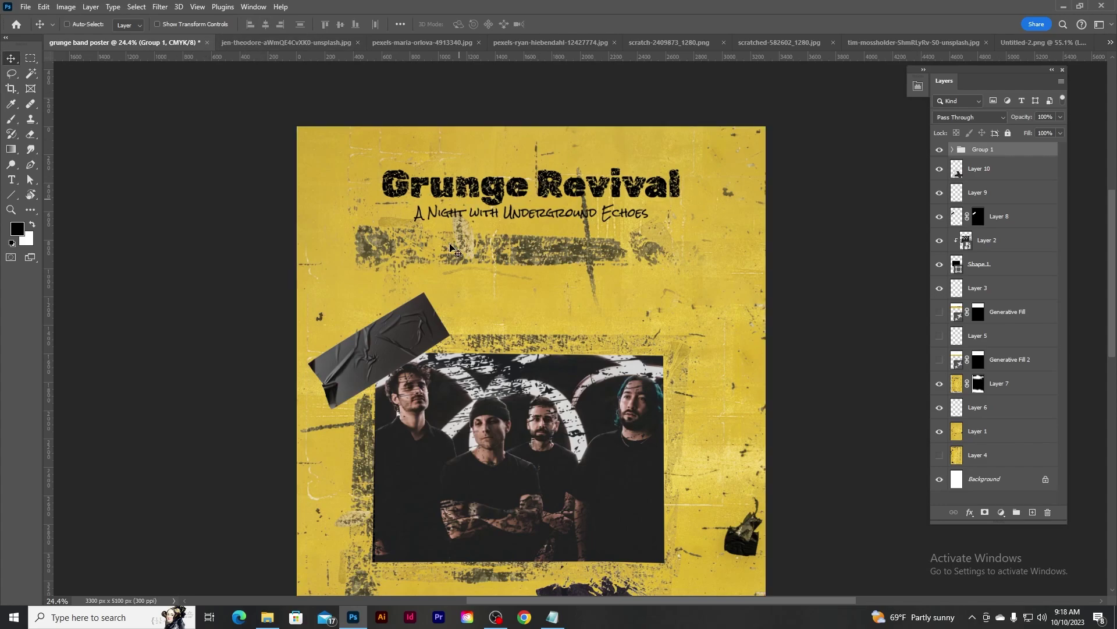
# Step: Add a new empty layer above the title group
pyautogui.scroll(-5, 440, 349)
pyautogui.scroll(-3, 438, 353)
pyautogui.scroll(-1, 440, 357)
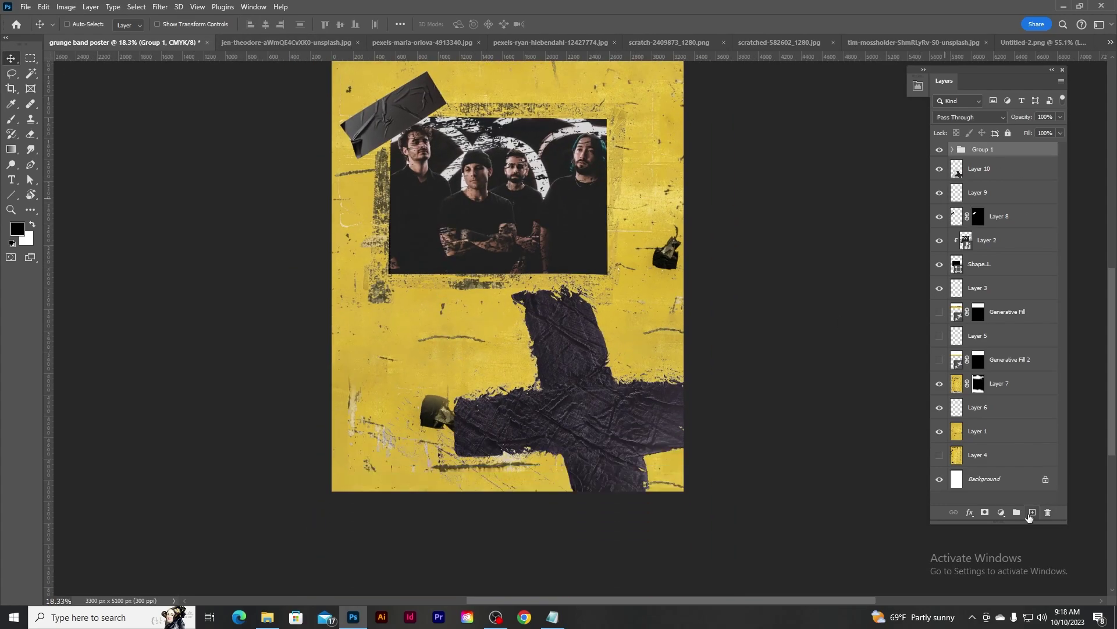
pyautogui.click(1032, 513)
# Step: Check the key information in the brief and examine the poster for free space for the remaining text
pyautogui.click(552, 617)
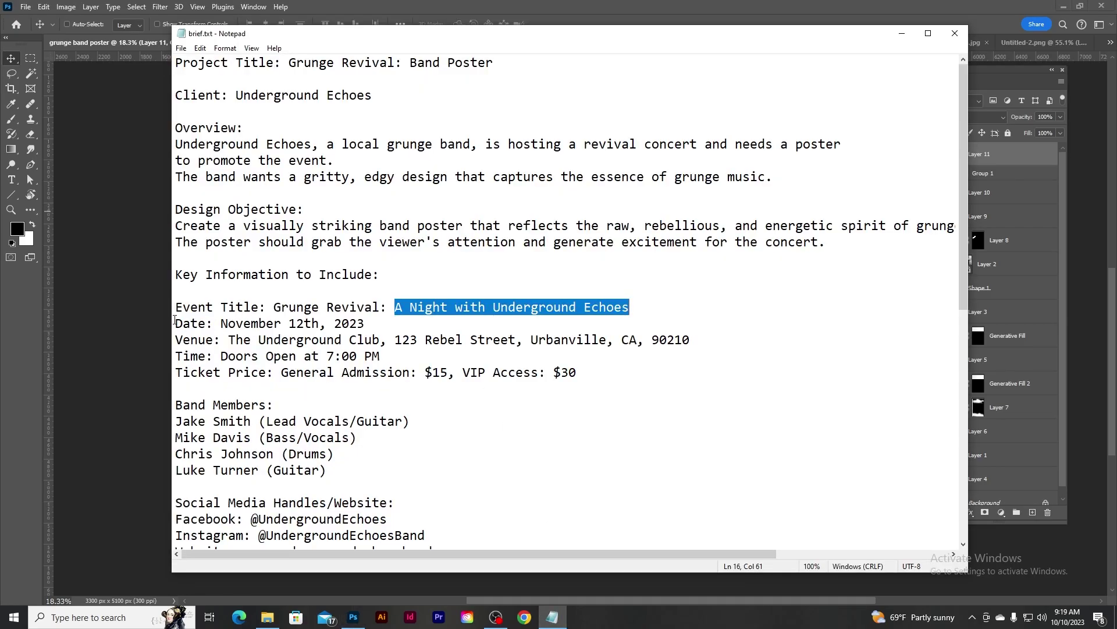
pyautogui.click(513, 13)
pyautogui.scroll(-3, 483, 347)
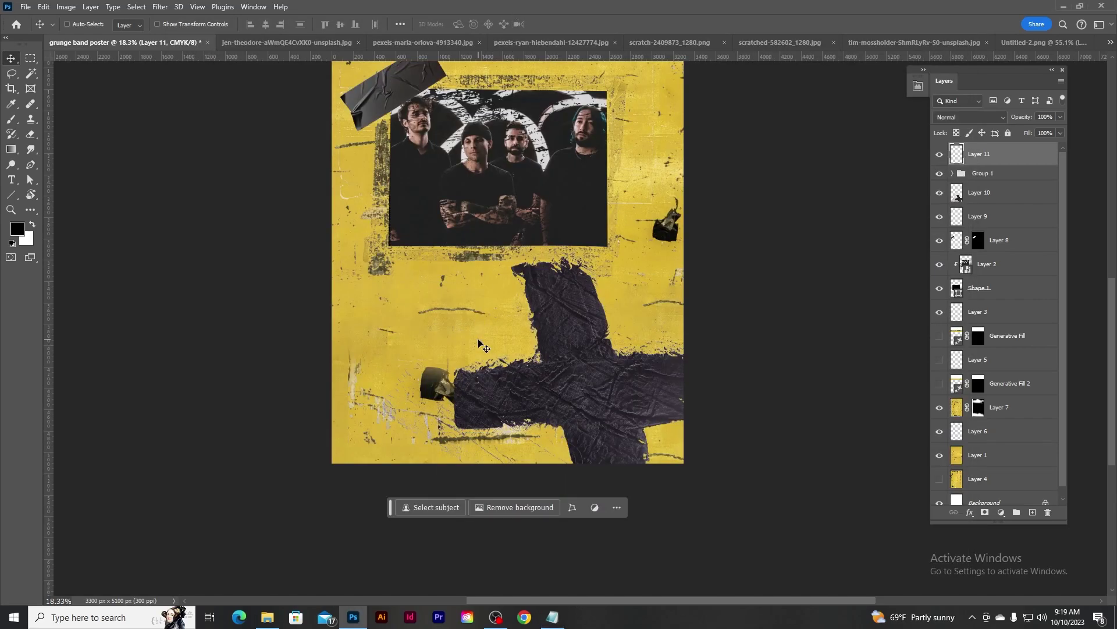
pyautogui.scroll(5, 479, 345)
pyautogui.scroll(-5, 479, 345)
pyautogui.scroll(2, 478, 344)
pyautogui.scroll(5, 478, 344)
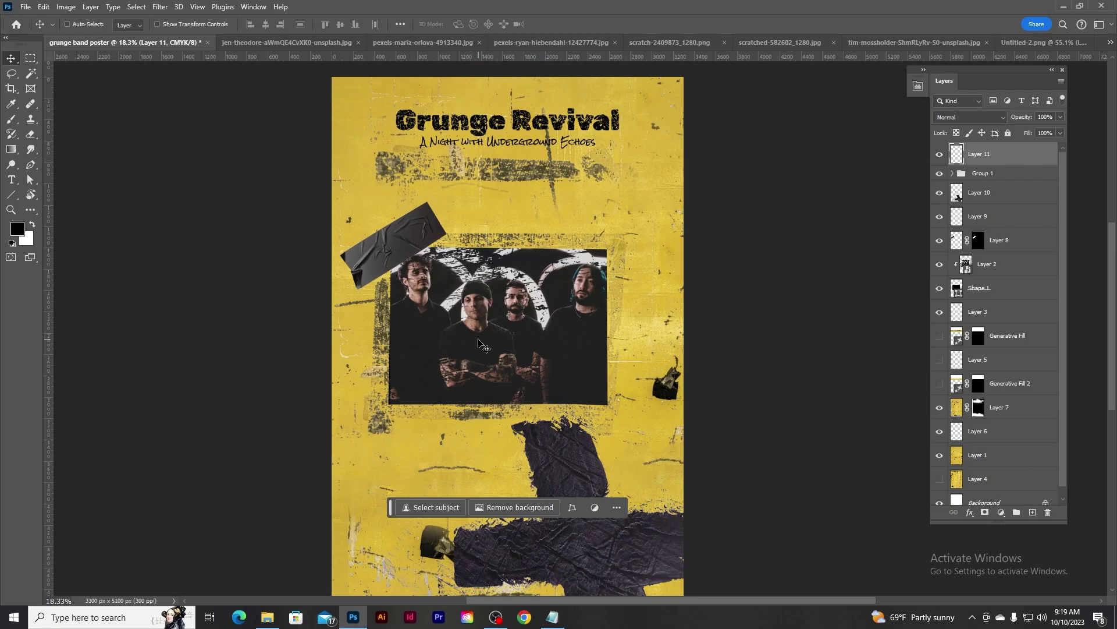
pyautogui.scroll(-5, 478, 345)
pyautogui.scroll(2, 471, 329)
# Step: Copy the Band Members list from the brief into a new text box below the photo, beside the black X
pyautogui.click(553, 617)
pyautogui.scroll(-2, 428, 372)
pyautogui.moveTo(201, 294); pyautogui.dragTo(378, 367)
pyautogui.hotkey('alt', 'Tab')
pyautogui.scroll(2, 443, 233)
pyautogui.click(11, 180)
pyautogui.moveTo(311, 257); pyautogui.dragTo(528, 397)
pyautogui.write('Band Members:')
# Step: Set the band members text to the Rock Salt font at 15 pt
pyautogui.hotkey('ctrl', 'a')
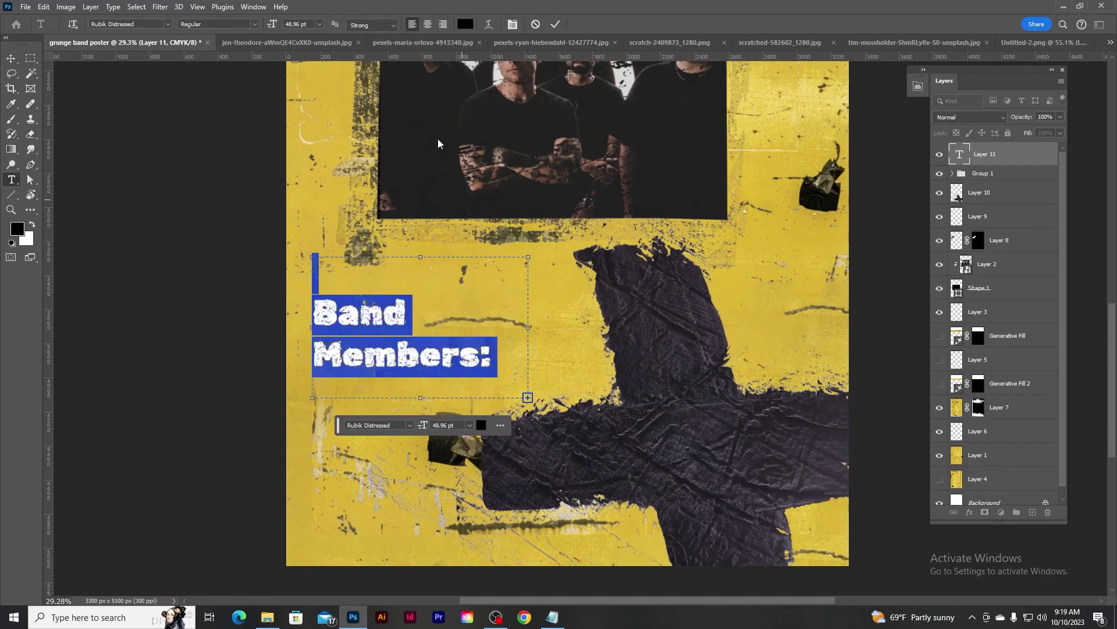
pyautogui.click(169, 25)
pyautogui.click(137, 57)
pyautogui.moveTo(274, 28); pyautogui.dragTo(257, 29)
# Step: Set the line spacing of the band members text to 30 pt in the character settings
pyautogui.click(254, 7)
pyautogui.click(265, 148)
pyautogui.click(182, 152)
pyautogui.click(182, 140)
pyautogui.click(176, 249)
pyautogui.click(183, 140)
pyautogui.click(173, 266)
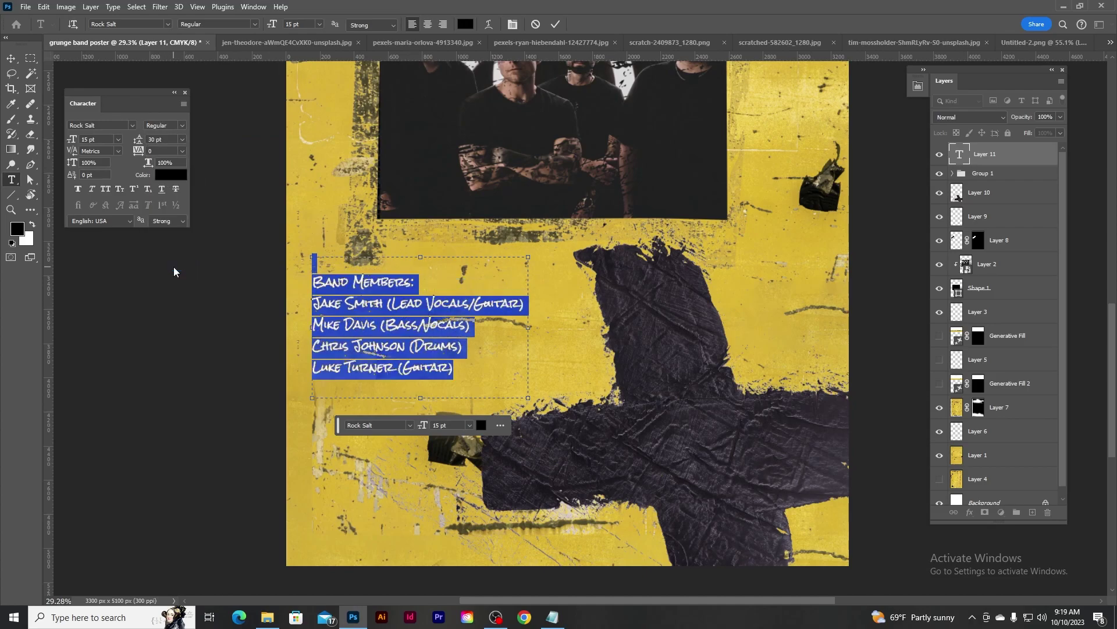
pyautogui.click(555, 24)
# Step: Add a new empty layer, duplicate the band members text, and place the copy over the black X
pyautogui.scroll(-3, 755, 305)
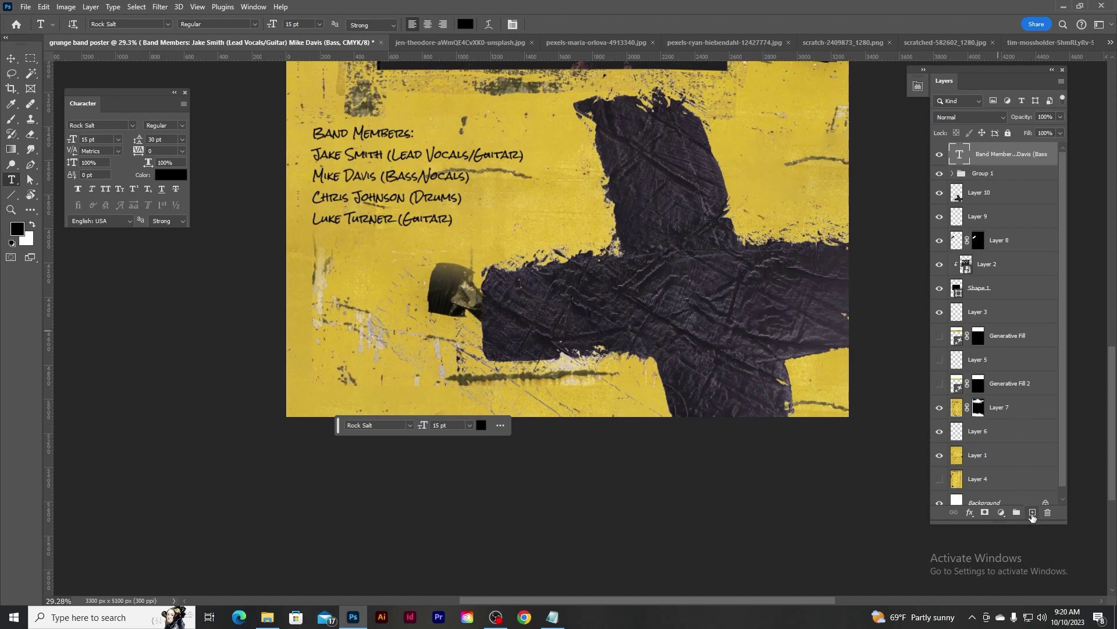
pyautogui.click(1032, 513)
pyautogui.click(12, 61)
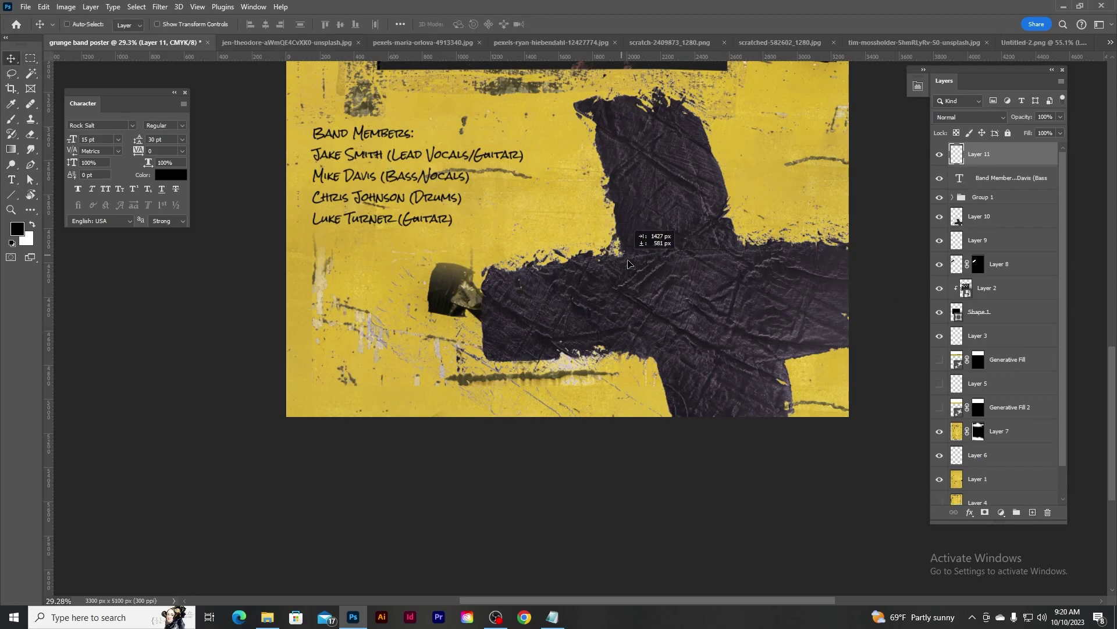
pyautogui.hotkey('ctrl', 'j')
pyautogui.hotkey('ctrl', 'z')
pyautogui.click(994, 179)
pyautogui.moveTo(431, 159); pyautogui.dragTo(726, 288)
# Step: Change the colour of the duplicated text on the black X to white (ffffff)
pyautogui.doubleClick(959, 177)
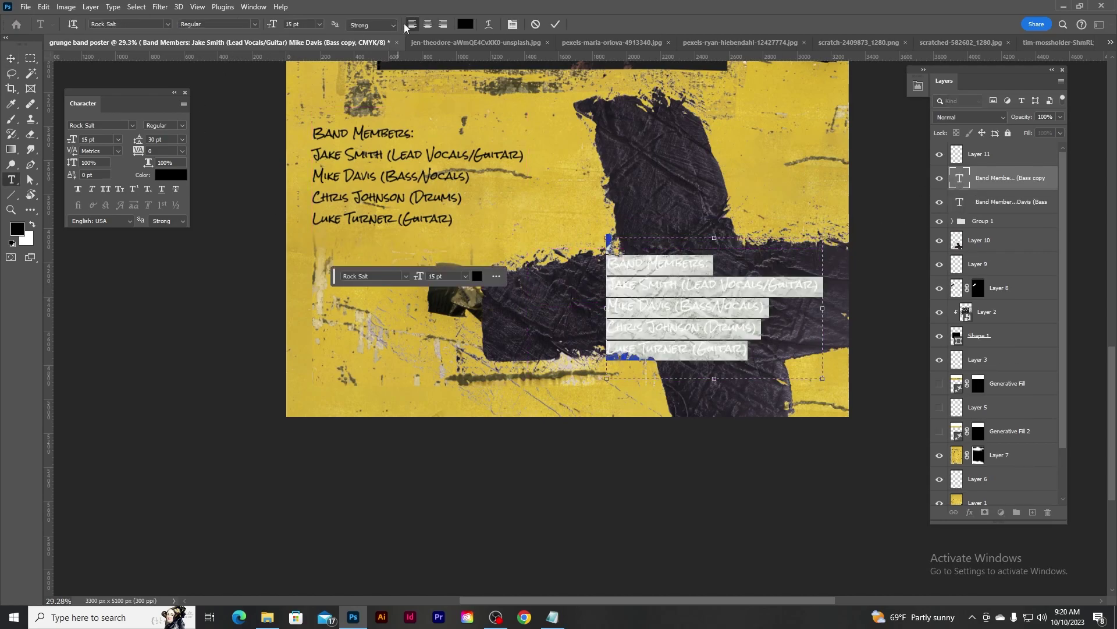
pyautogui.click(461, 24)
pyautogui.click(318, 294)
pyautogui.click(392, 257)
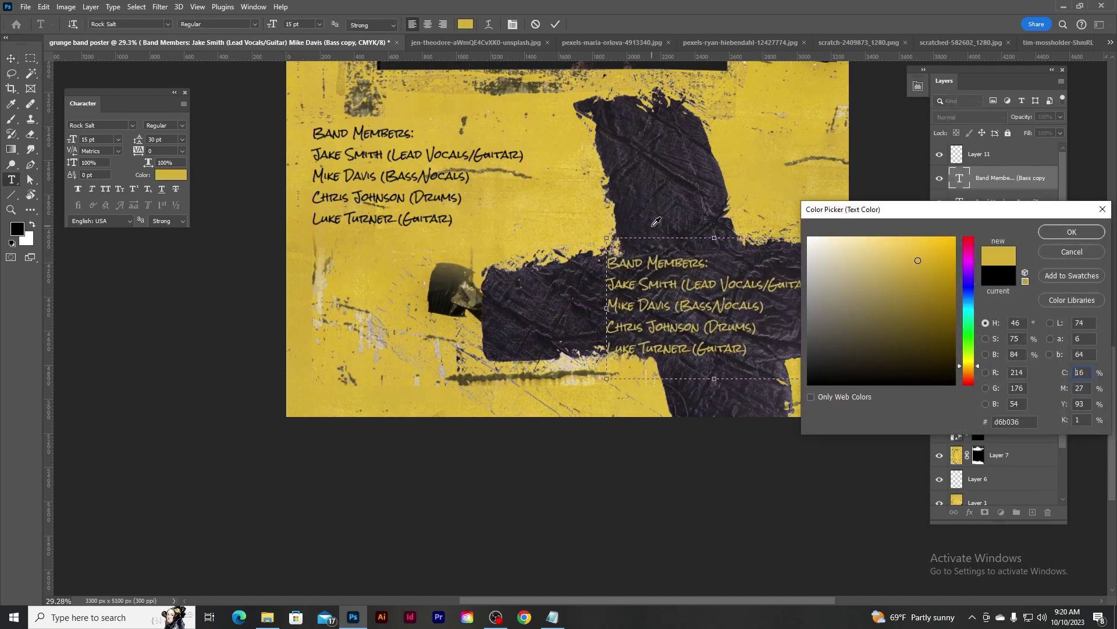
pyautogui.click(809, 239)
pyautogui.click(1072, 231)
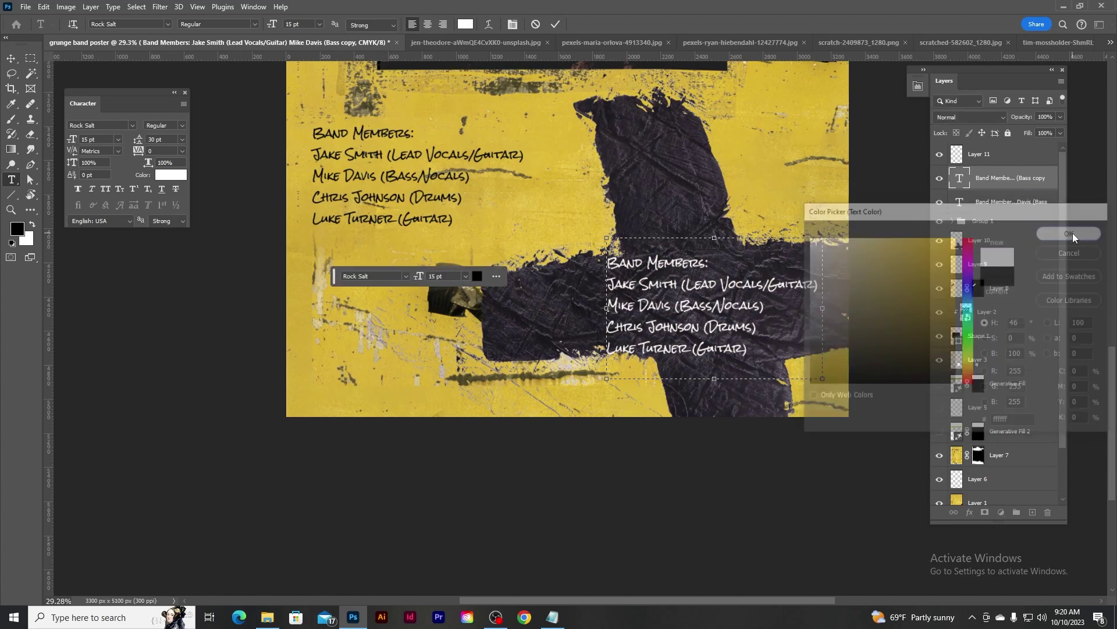
pyautogui.click(555, 24)
pyautogui.press('v')
# Step: Switch to the brief in Notepad and copy the date, venue, time and ticket price lines
pyautogui.click(553, 617)
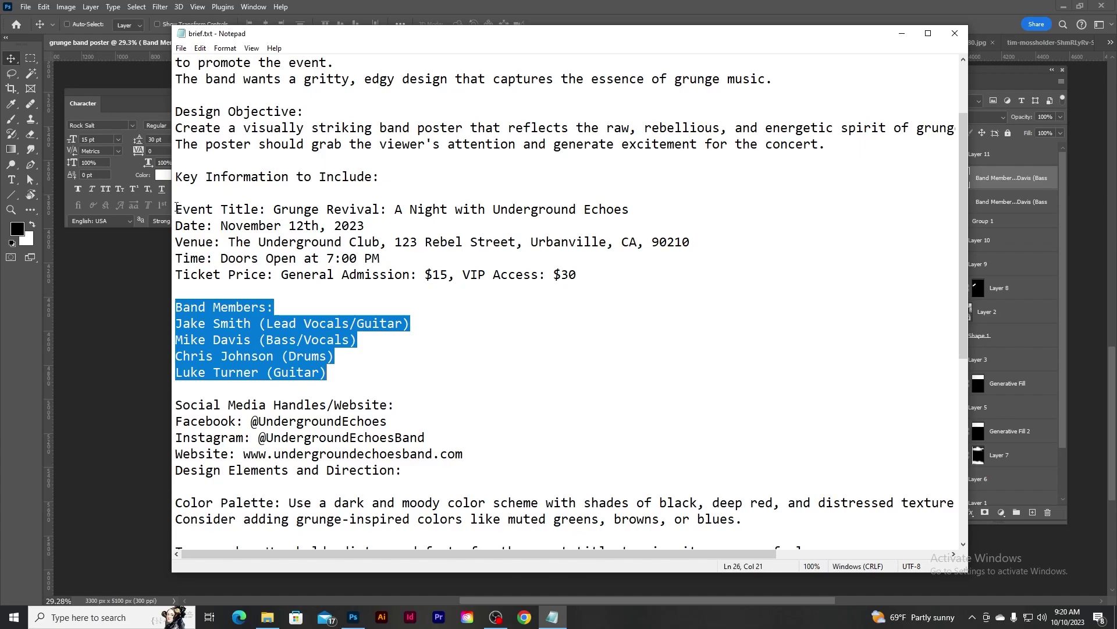
pyautogui.click(176, 208)
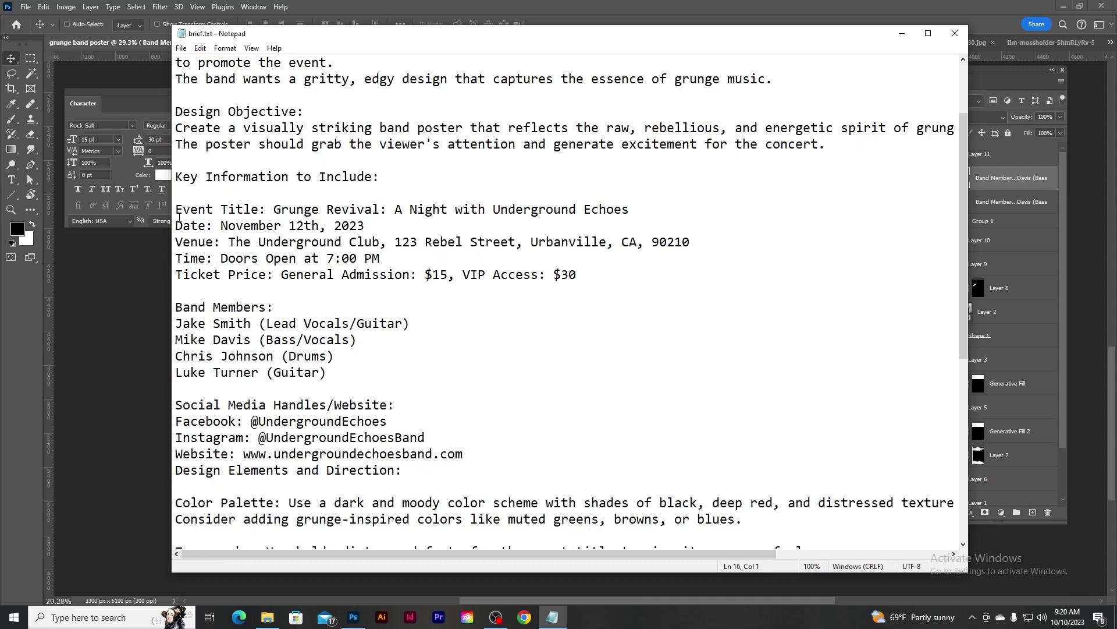
pyautogui.moveTo(177, 221); pyautogui.dragTo(641, 278)
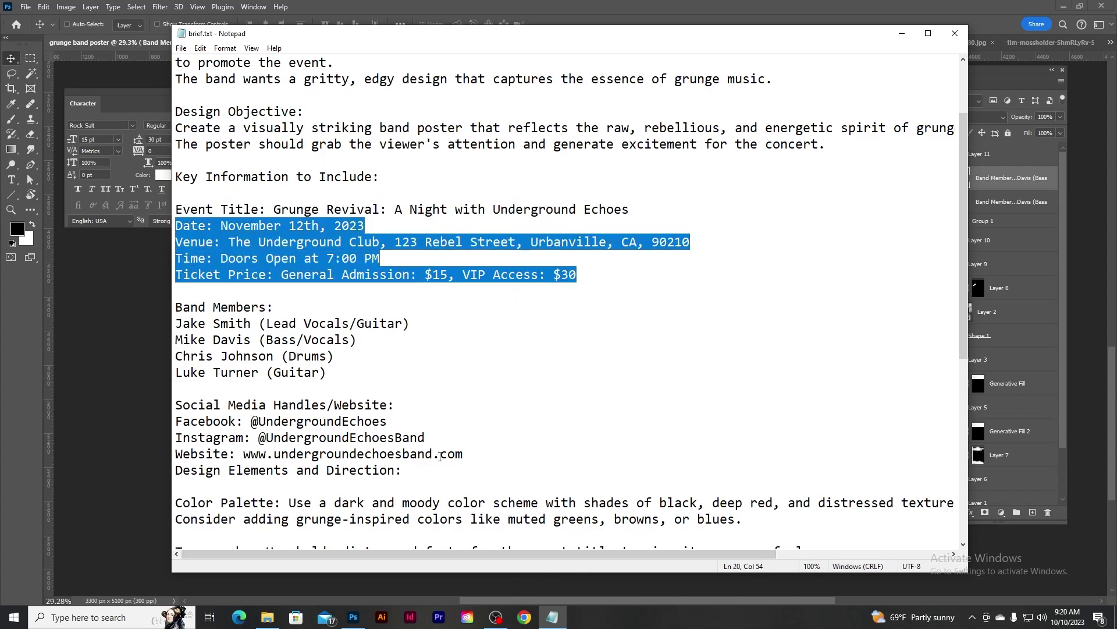
pyautogui.click(446, 584)
# Step: Replace the white text on the black X with the copied event details and widen its text box
pyautogui.doubleClick(959, 181)
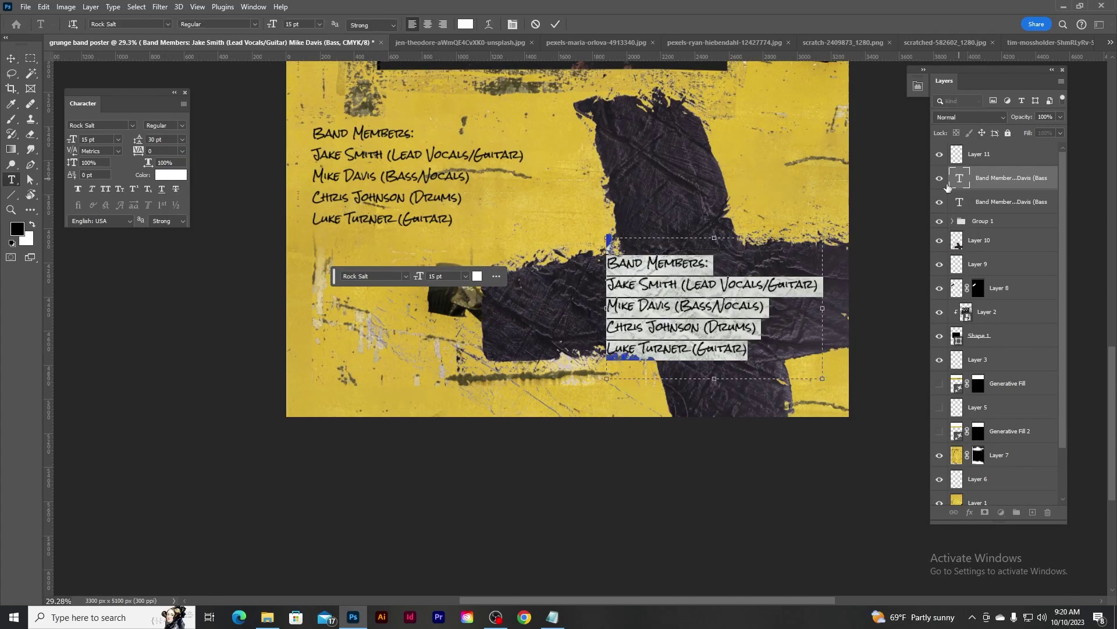
pyautogui.write('Date: November 12th, 2023 Venue: The Underground Club, 123 Rebel Street, Urbanville, CA 90210 Time: Doors Open at 7:00 PM Ticket Price: General Admission: $15, VIP Access: $30')
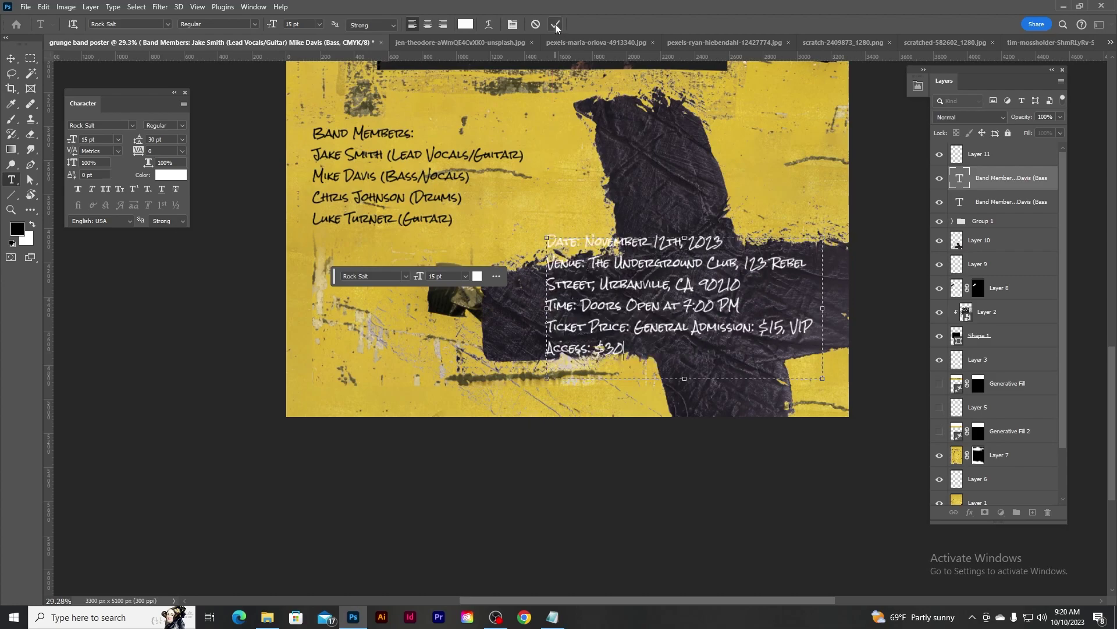
pyautogui.moveTo(528, 310); pyautogui.dragTo(457, 310)
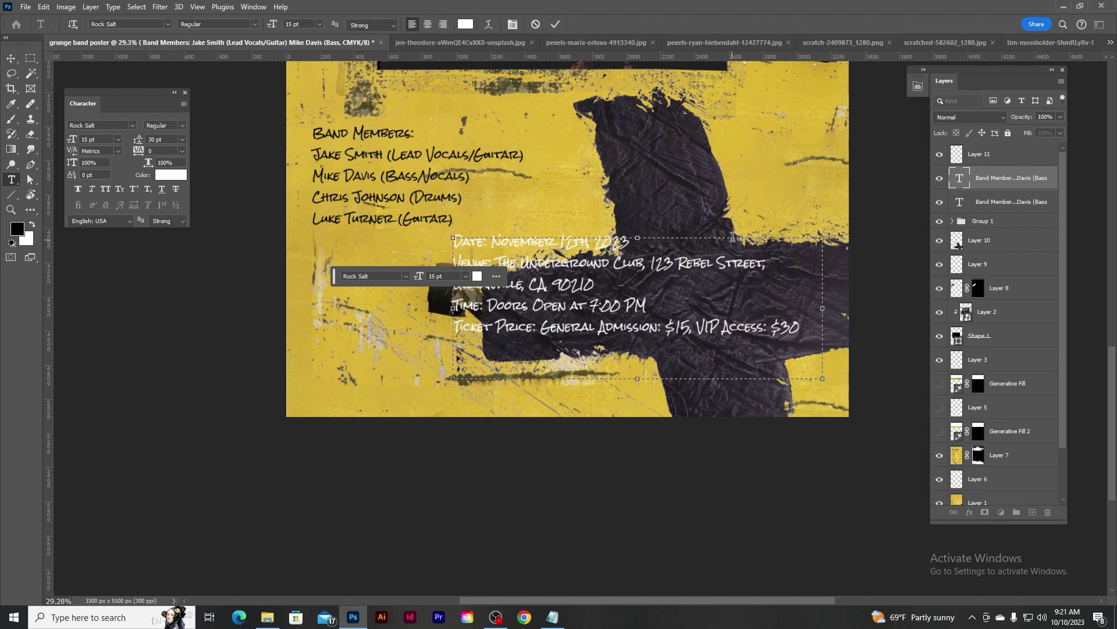
# Step: Scale the event details text down to about 11 pt and position it on the black X's horizontal arm
pyautogui.click(11, 58)
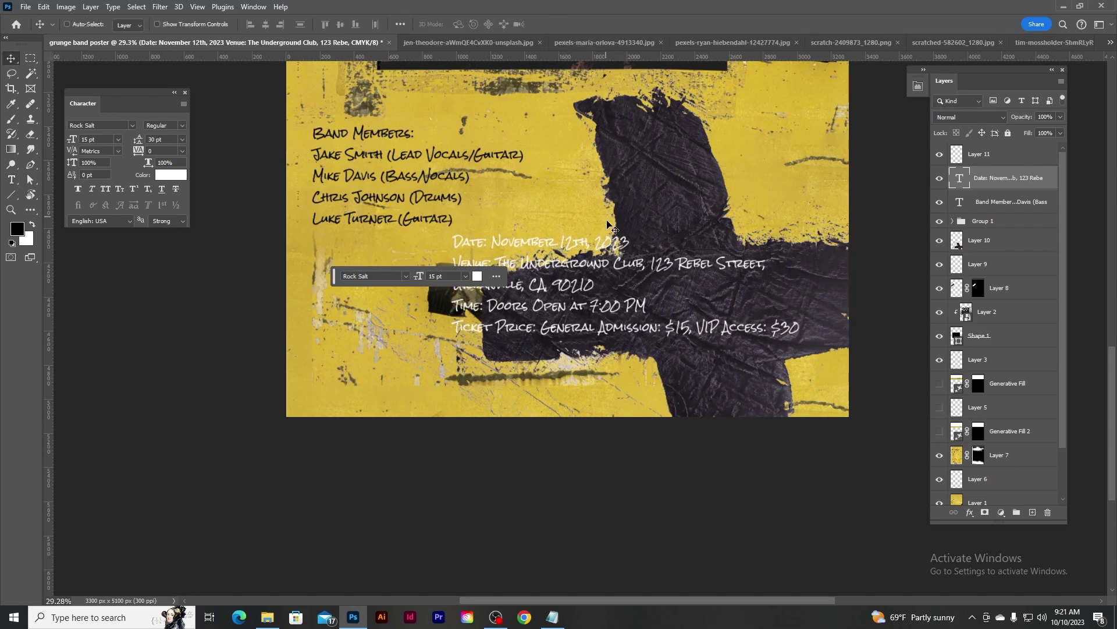
pyautogui.moveTo(607, 223); pyautogui.dragTo(653, 244)
pyautogui.hotkey('ctrl', 't')
pyautogui.moveTo(869, 255); pyautogui.dragTo(771, 293)
pyautogui.moveTo(659, 330); pyautogui.dragTo(722, 298)
pyautogui.click(576, 23)
pyautogui.scroll(1, 433, 311)
pyautogui.scroll(-1, 433, 311)
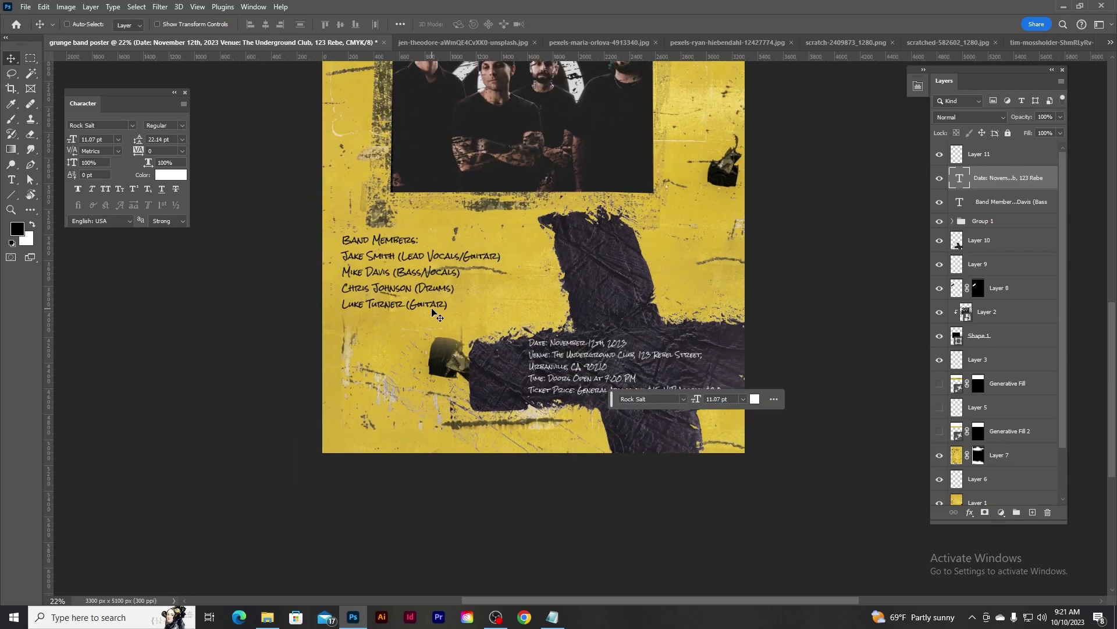
# Step: Move the floating contextual task bar away from the event details text
pyautogui.scroll(2, 432, 310)
pyautogui.scroll(3, 459, 256)
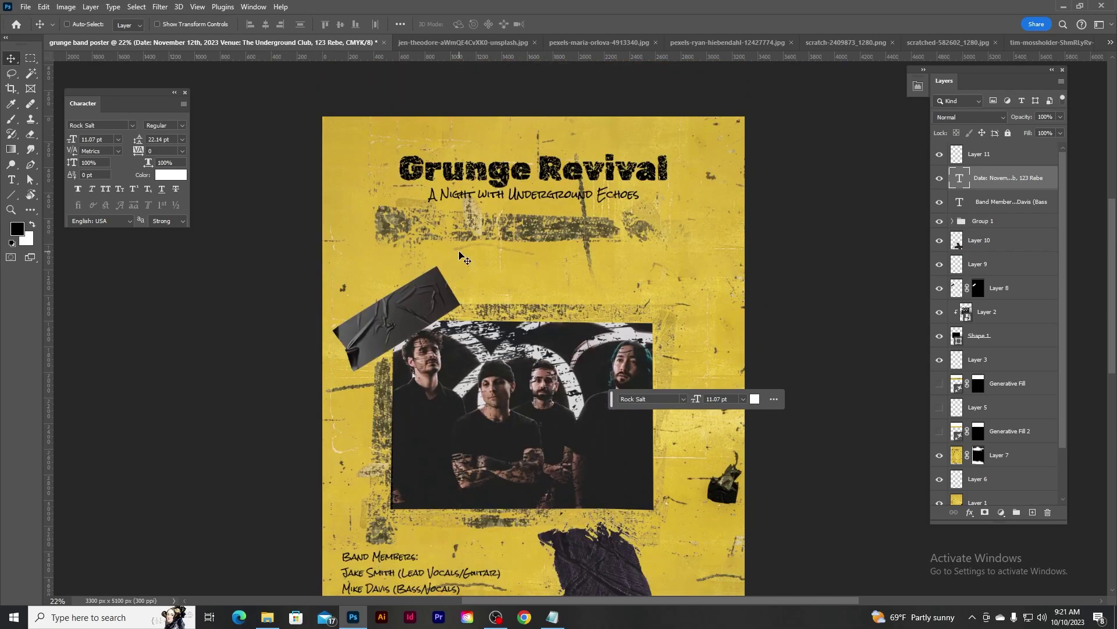
pyautogui.scroll(-3, 460, 256)
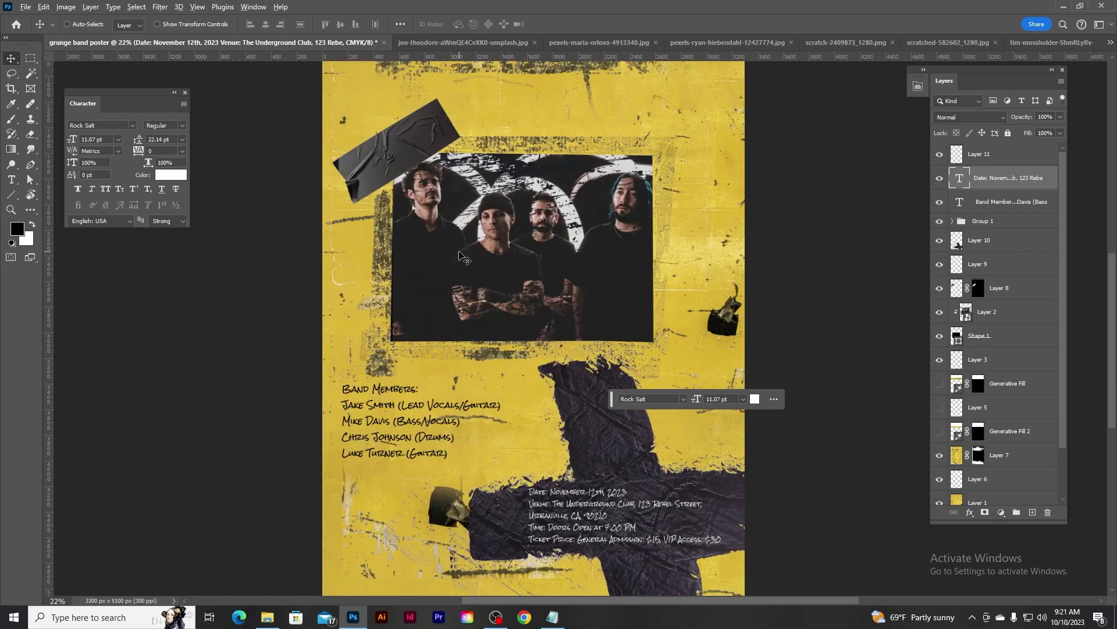
pyautogui.scroll(-1, 460, 256)
pyautogui.scroll(3, 576, 256)
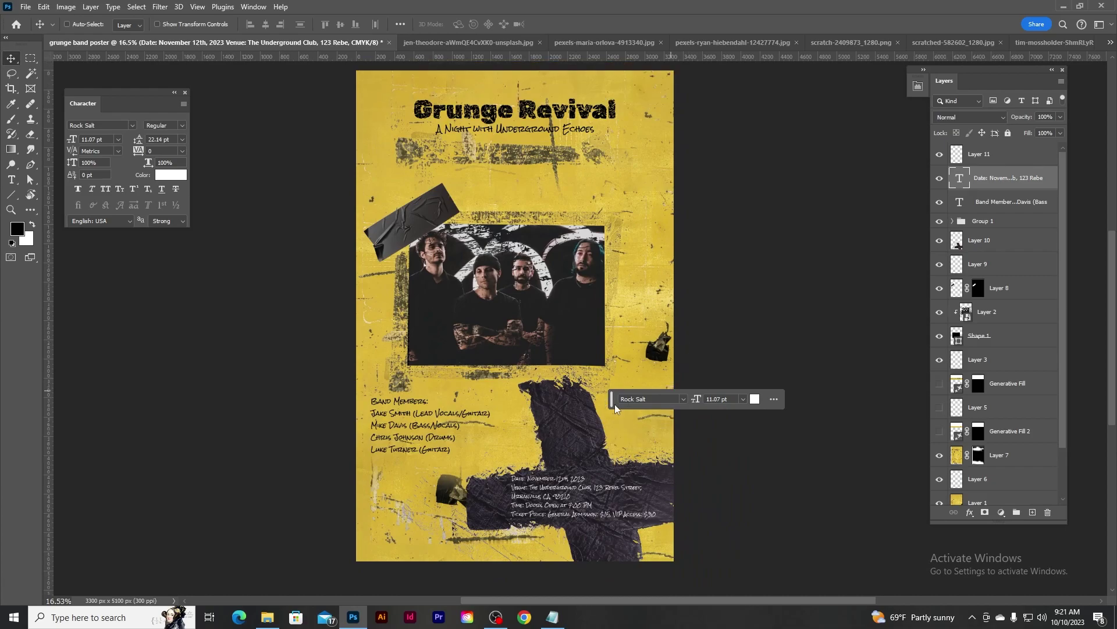
pyautogui.moveTo(615, 405); pyautogui.dragTo(766, 295)
# Step: Add a new empty layer at the top of the layer stack and close the source image open beside the poster
pyautogui.hotkey('ctrl', 'shift', 'alt', 'n')
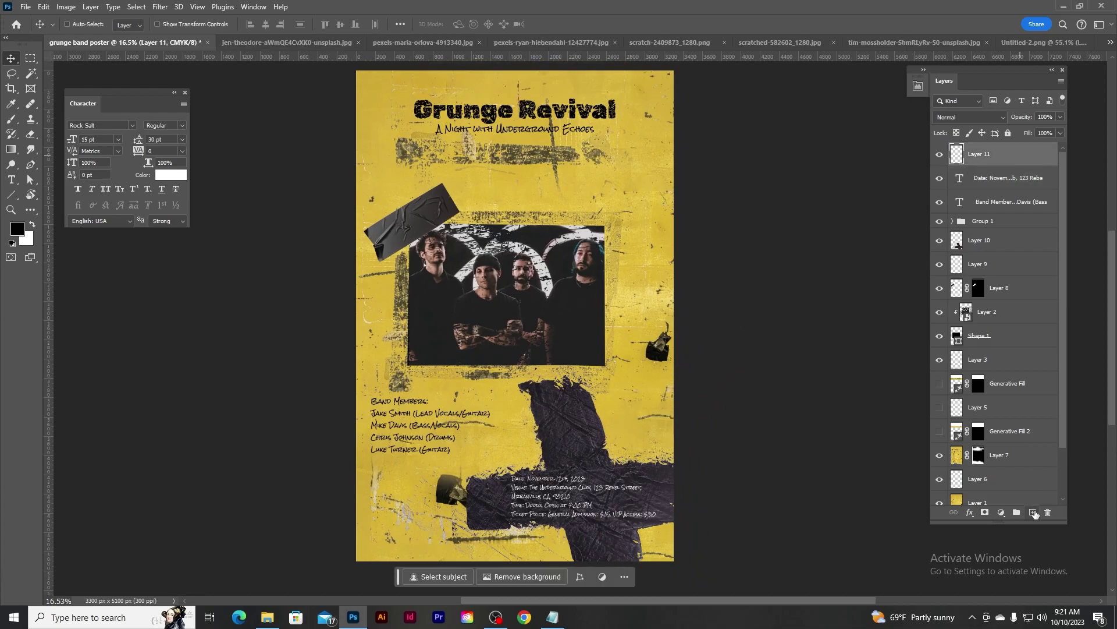
pyautogui.scroll(1, 536, 236)
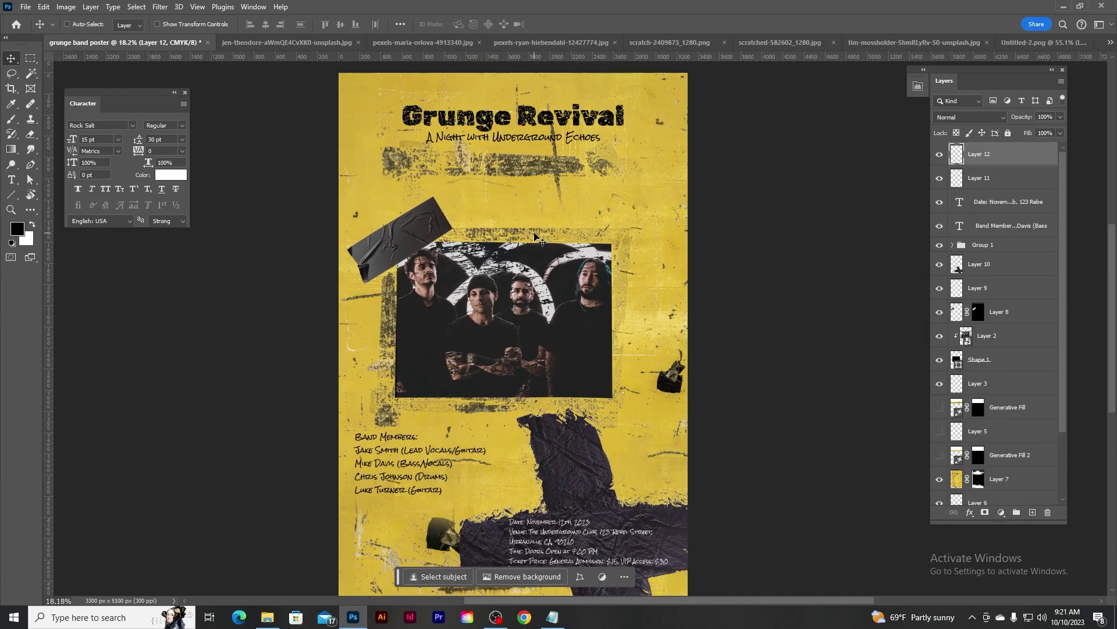
pyautogui.click(349, 42)
pyautogui.click(365, 43)
pyautogui.click(553, 237)
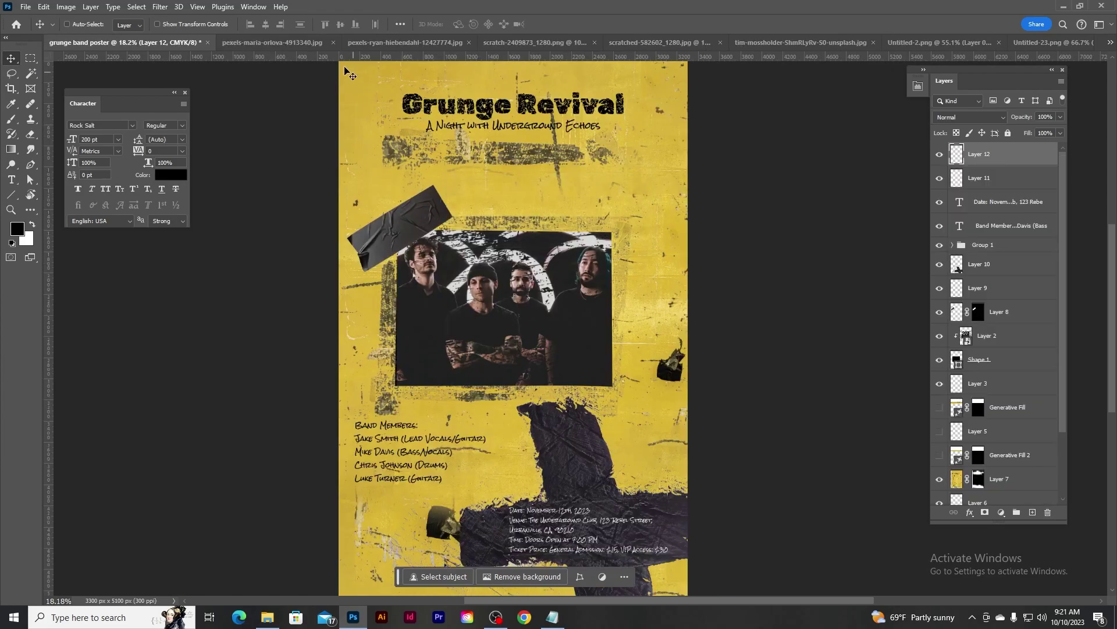
# Step: Unlock the old handwritten paper image and copy it into the poster as a new top layer
pyautogui.click(288, 44)
pyautogui.click(1046, 155)
pyautogui.moveTo(312, 193); pyautogui.dragTo(522, 277)
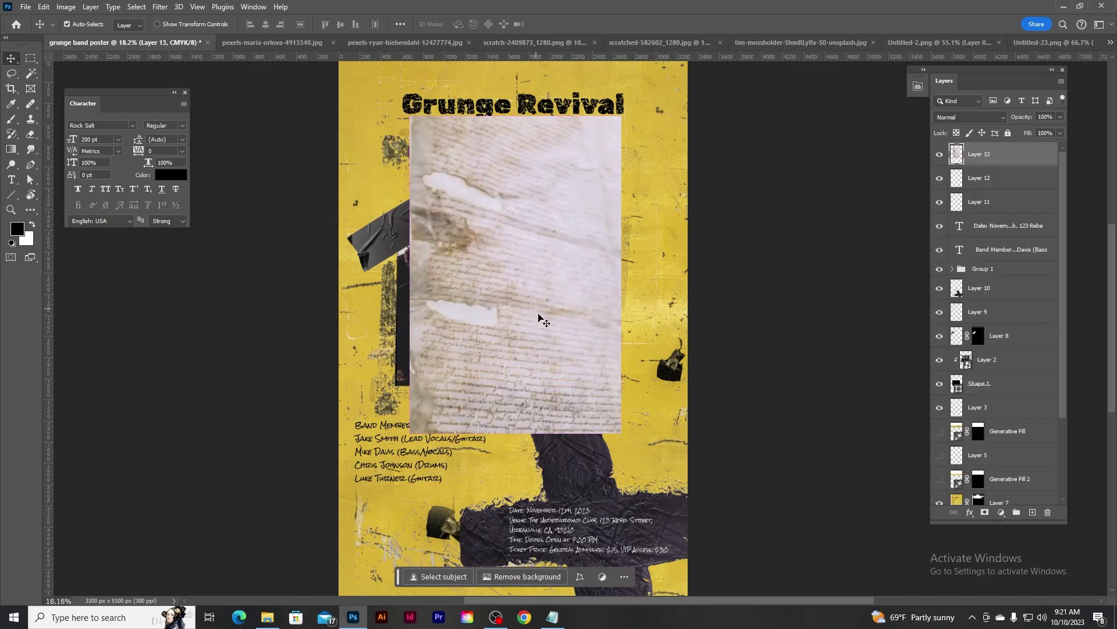
# Step: Scale the paper texture to cover the whole poster and set its blend mode to Divide at 33% opacity
pyautogui.hotkey('ctrl', 't')
pyautogui.scroll(-2, 615, 410)
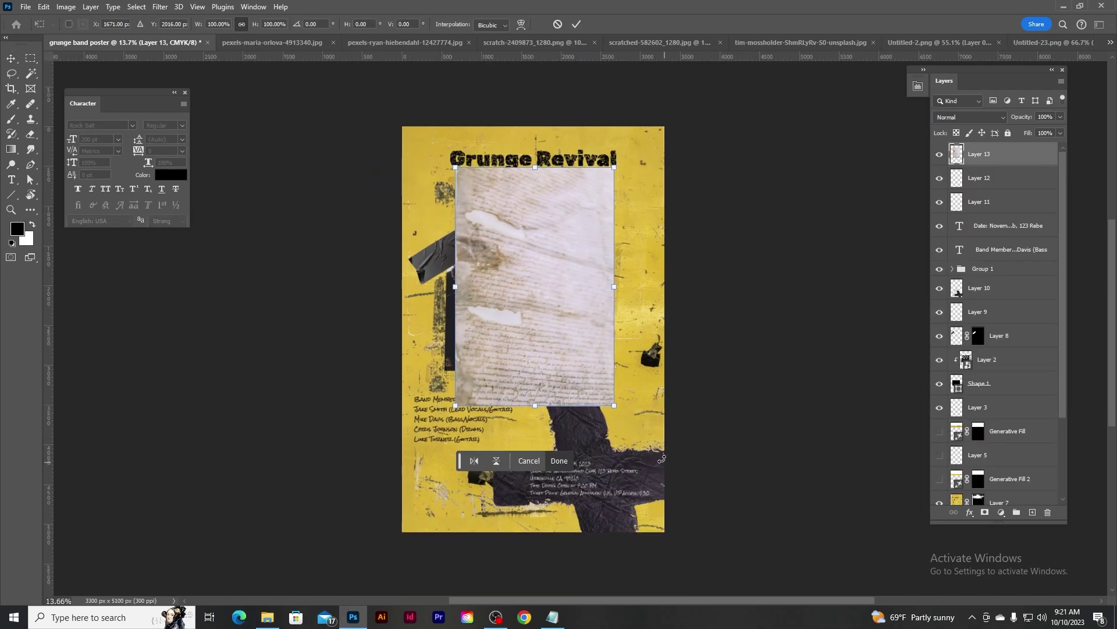
pyautogui.moveTo(615, 405); pyautogui.dragTo(674, 497)
pyautogui.moveTo(571, 296); pyautogui.dragTo(579, 347)
pyautogui.click(576, 24)
pyautogui.click(969, 117)
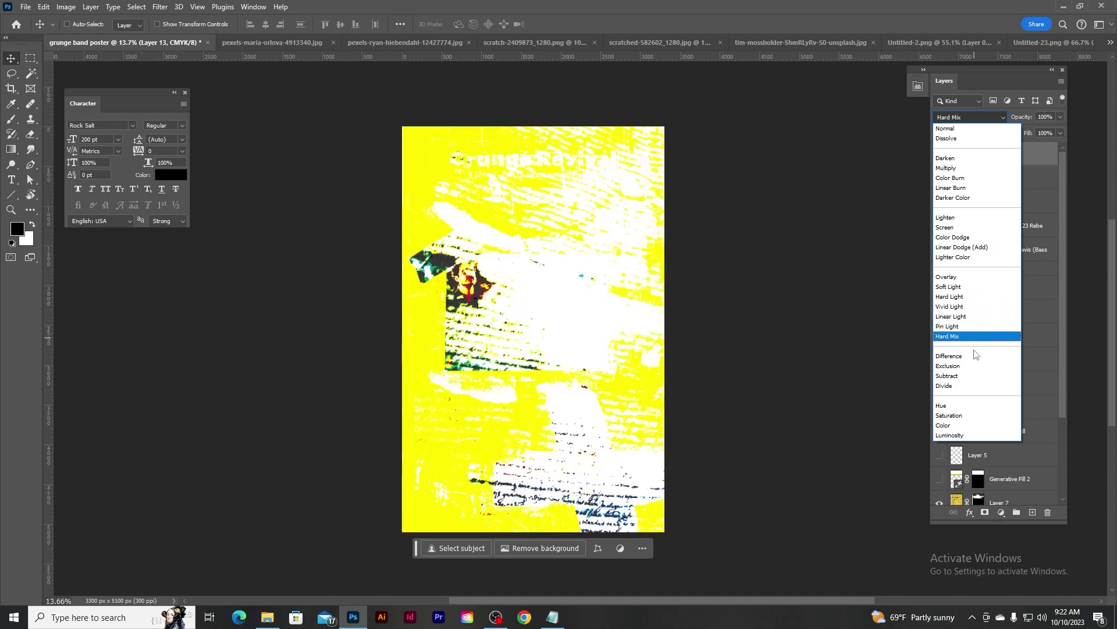
pyautogui.click(976, 386)
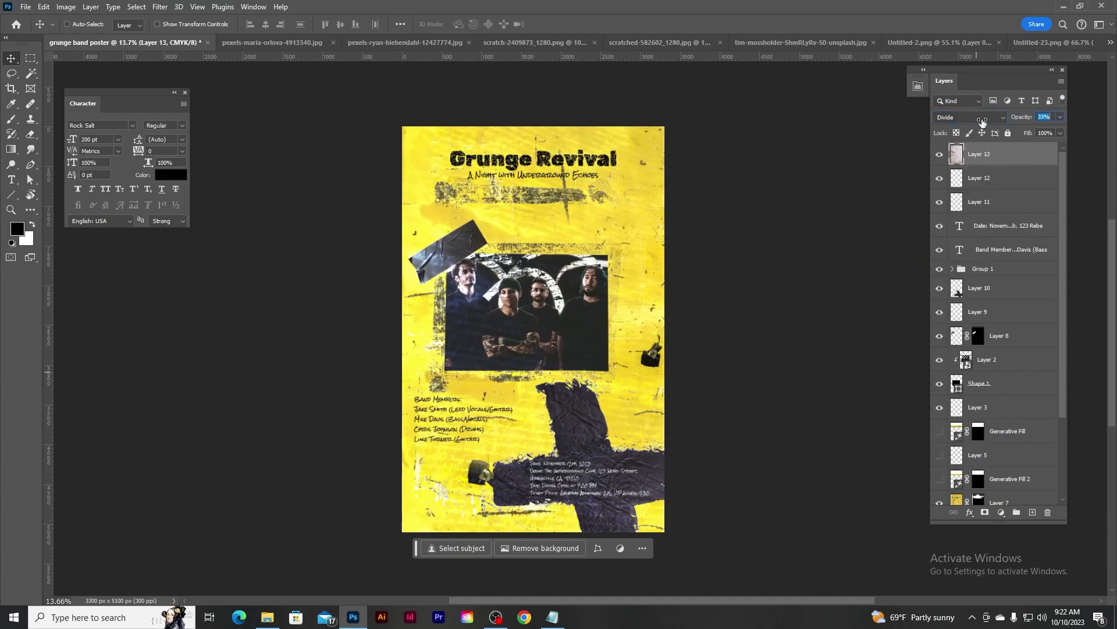
# Step: Find the blue-green paint texture among the open images and copy it into the poster as a new top layer
pyautogui.click(374, 41)
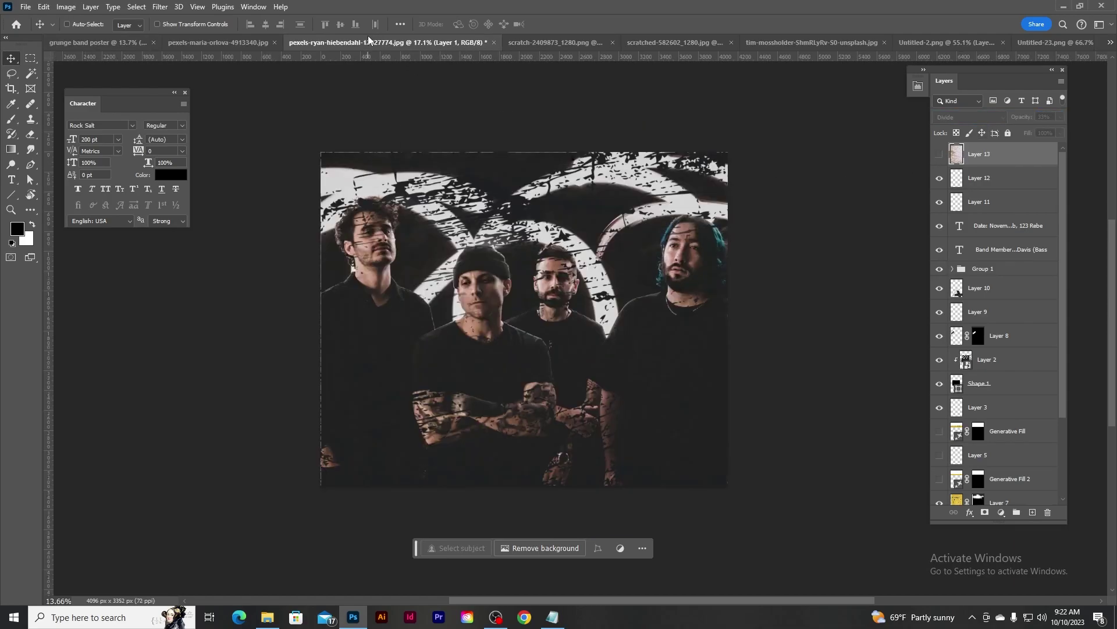
pyautogui.click(570, 41)
pyautogui.click(656, 43)
pyautogui.click(771, 43)
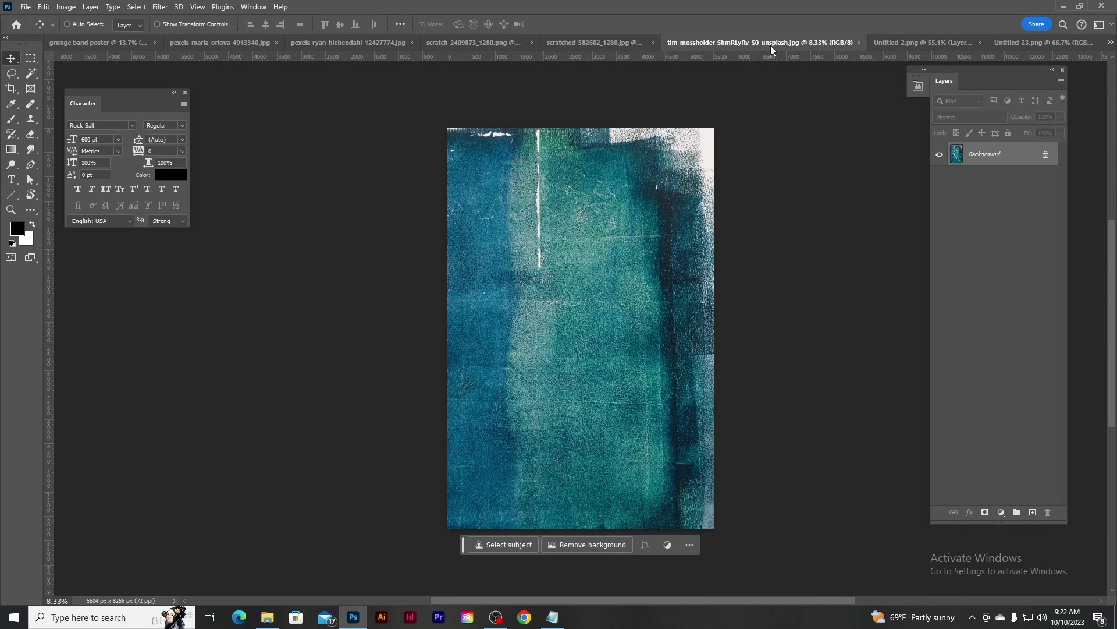
pyautogui.click(895, 44)
pyautogui.click(771, 46)
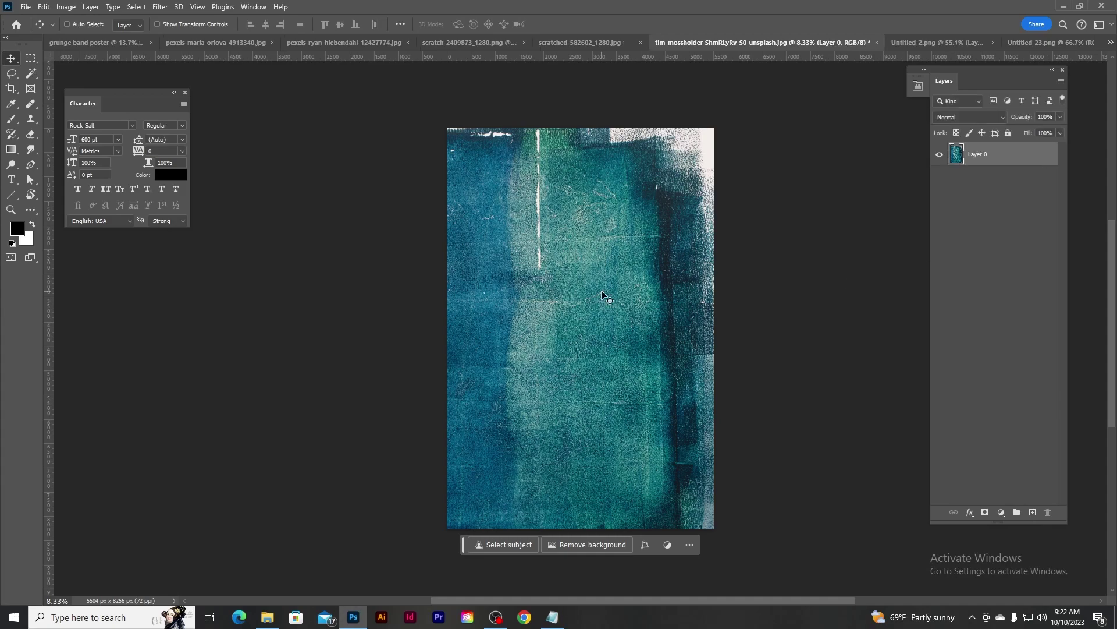
pyautogui.hotkey('ctrl', 'a')
pyautogui.hotkey('ctrl', 'd')
pyautogui.moveTo(529, 281); pyautogui.dragTo(582, 232)
# Step: Scale down and position the blue-green texture so that it covers the whole poster
pyautogui.hotkey('ctrl', 't')
pyautogui.scroll(-2, 588, 352)
pyautogui.scroll(-3, 588, 352)
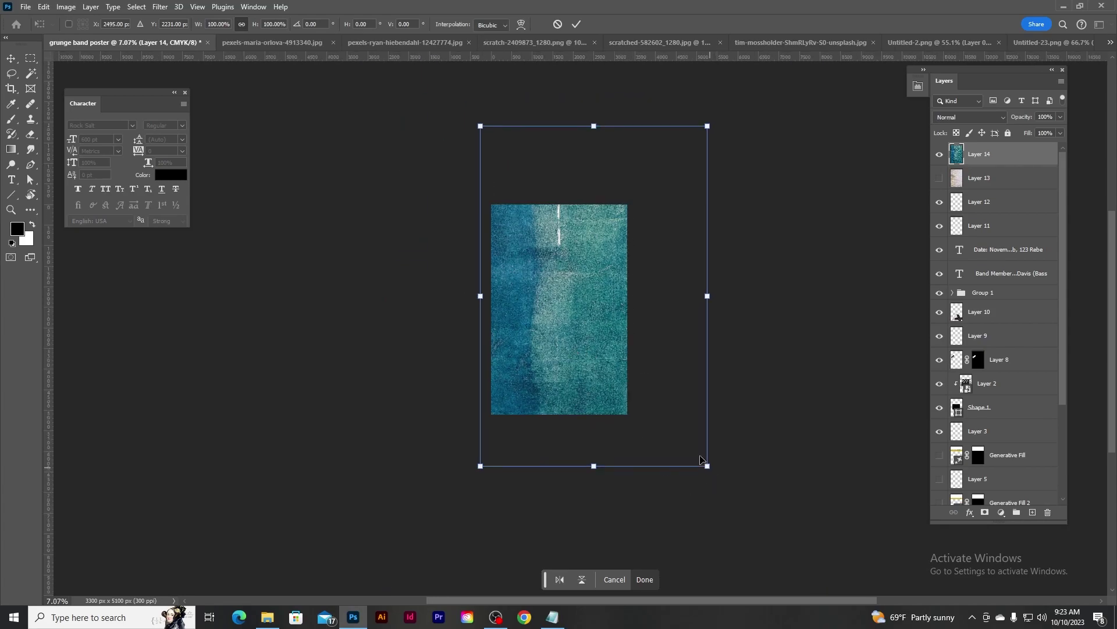
pyautogui.moveTo(708, 465); pyautogui.dragTo(662, 436)
pyautogui.moveTo(605, 307); pyautogui.dragTo(587, 337)
pyautogui.click(577, 25)
pyautogui.scroll(2, 595, 260)
# Step: Set the blue-green texture's blend mode to Soft Light and compare the poster with and without it
pyautogui.click(969, 117)
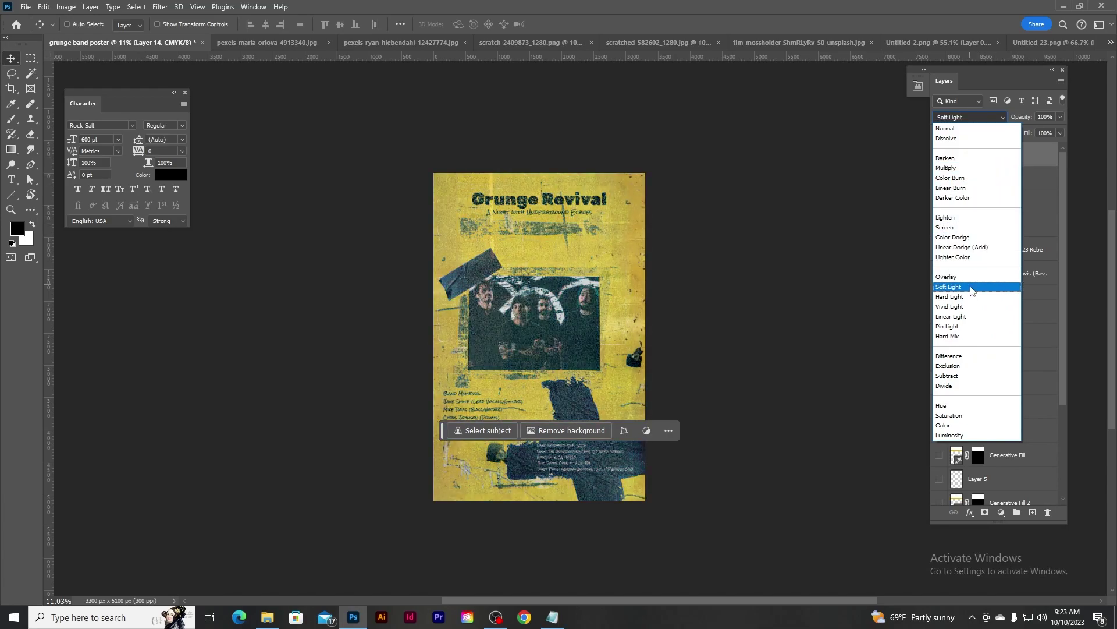
pyautogui.click(966, 287)
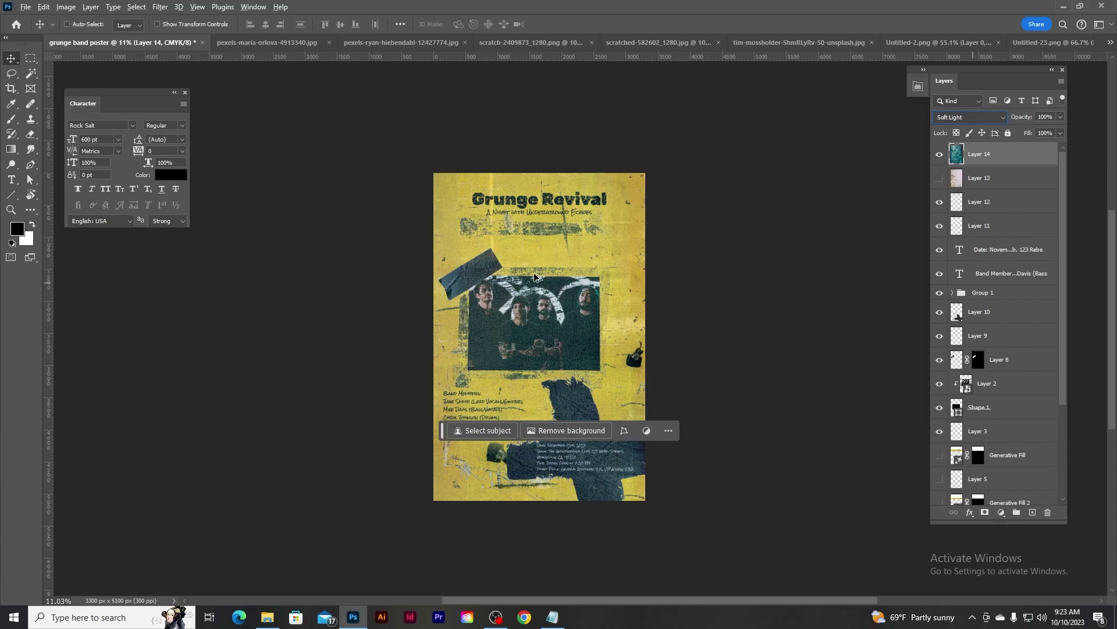
pyautogui.scroll(3, 559, 402)
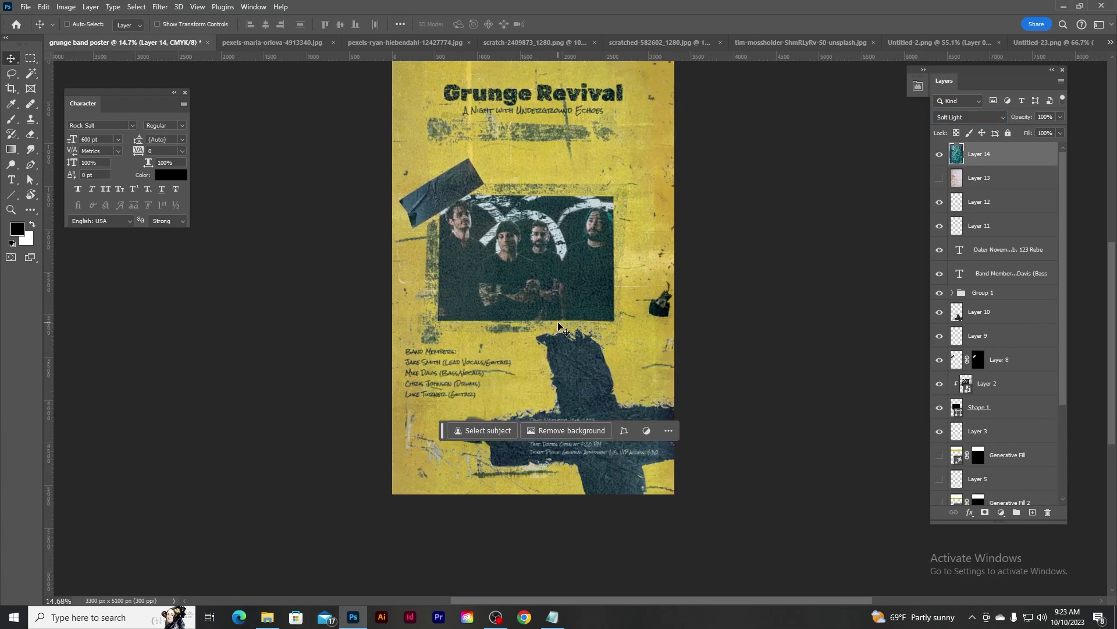
pyautogui.click(938, 153)
pyautogui.click(938, 153)
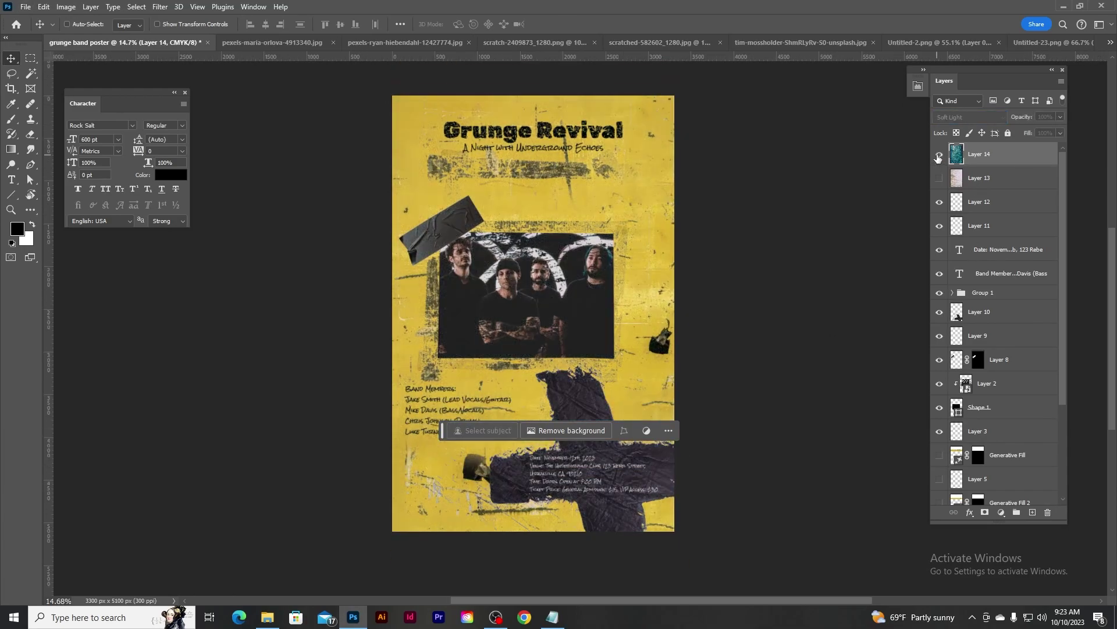
# Step: Add a Hue/Saturation adjustment clipped to the blue-green texture, with saturation at -100 and a lower lightness
pyautogui.click(1002, 515)
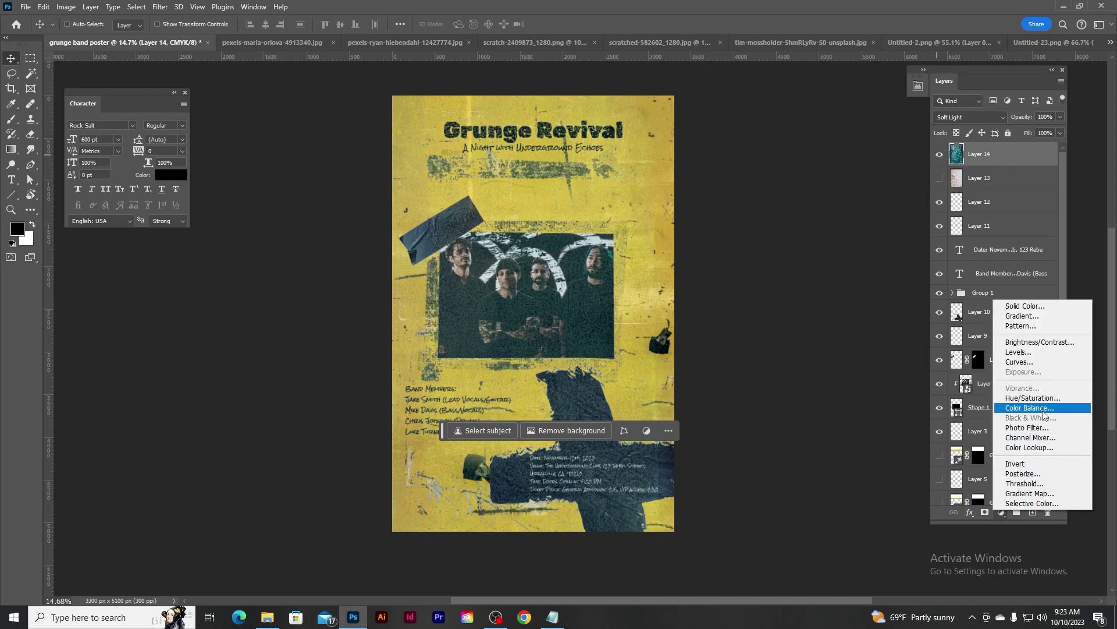
pyautogui.click(995, 520)
pyautogui.click(998, 515)
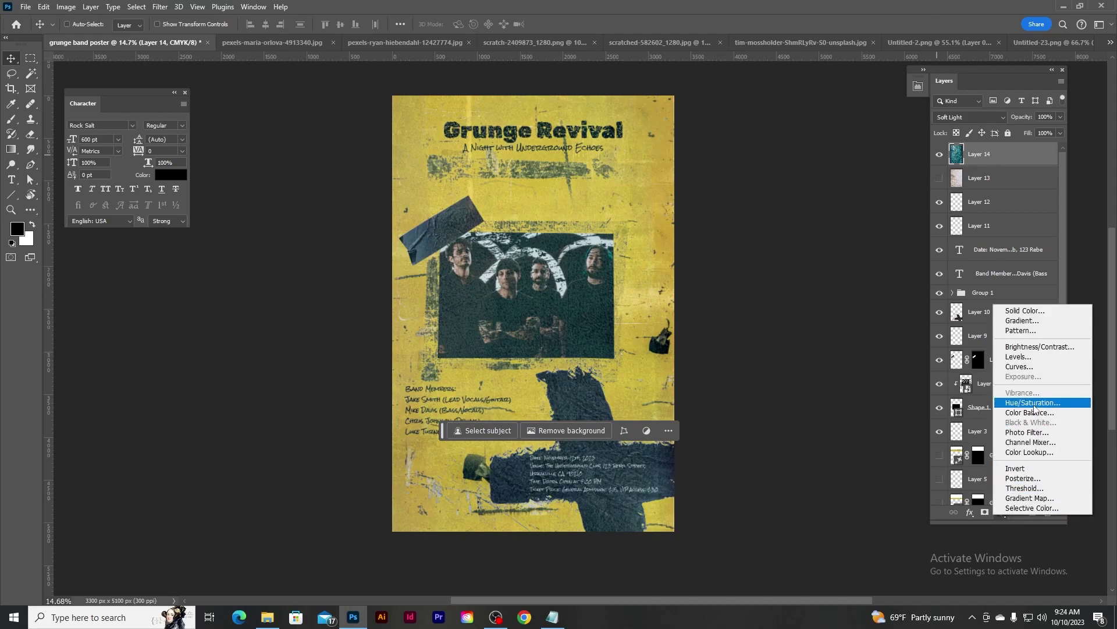
pyautogui.click(1016, 401)
pyautogui.keyDown('alt'); pyautogui.click(978, 164); pyautogui.keyUp('alt')
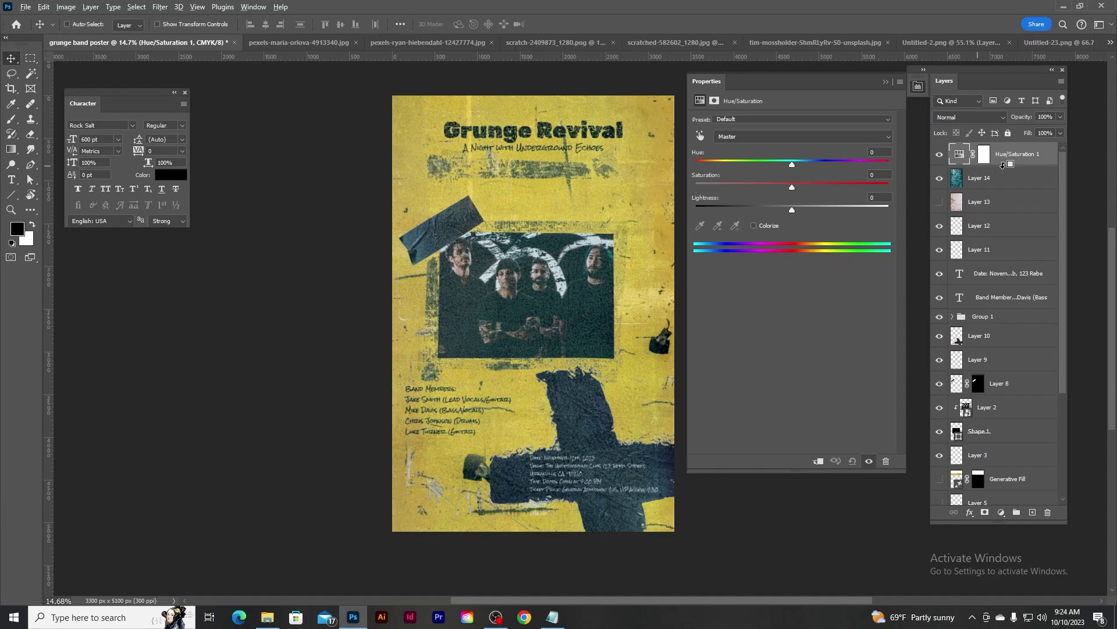
pyautogui.keyDown('alt'); pyautogui.click(1003, 165); pyautogui.keyUp('alt')
pyautogui.moveTo(792, 187); pyautogui.dragTo(598, 208)
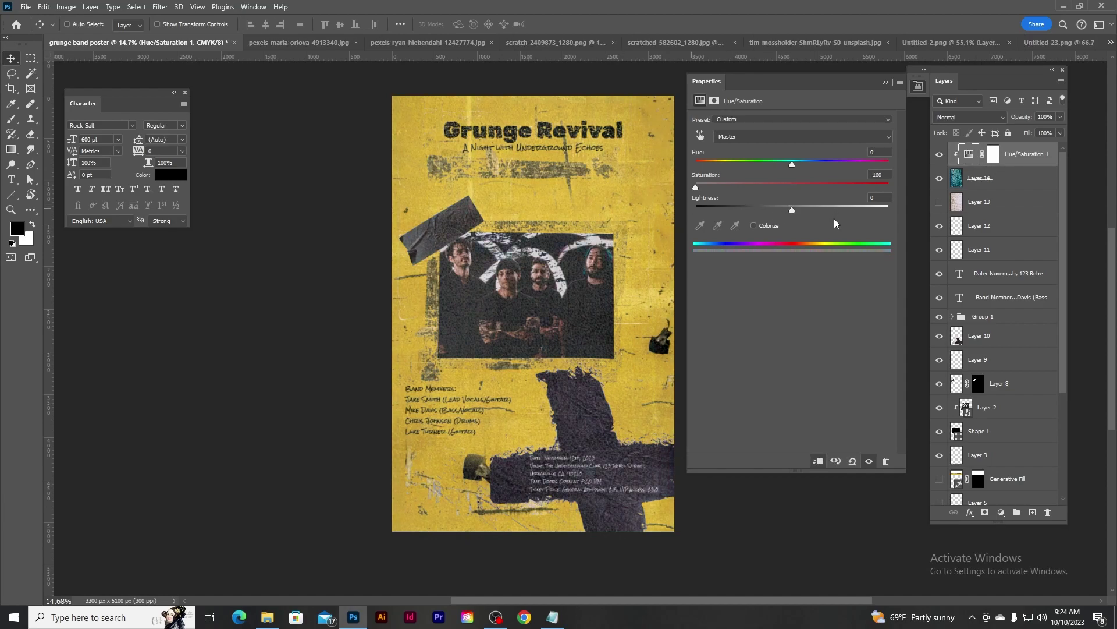
pyautogui.moveTo(809, 212); pyautogui.dragTo(773, 219)
pyautogui.click(886, 82)
# Step: Group the texture layer with its Hue/Saturation adjustment and compare the poster with and without the group
pyautogui.click(1012, 179)
pyautogui.keyDown('shift'); pyautogui.click(1020, 159); pyautogui.keyUp('shift')
pyautogui.hotkey('ctrl', 'g')
pyautogui.click(938, 149)
pyautogui.click(938, 150)
pyautogui.click(937, 149)
pyautogui.click(938, 150)
# Step: Check the texture group's effect up close by toggling its visibility, and set the group's opacity to 45%
pyautogui.scroll(4, 639, 304)
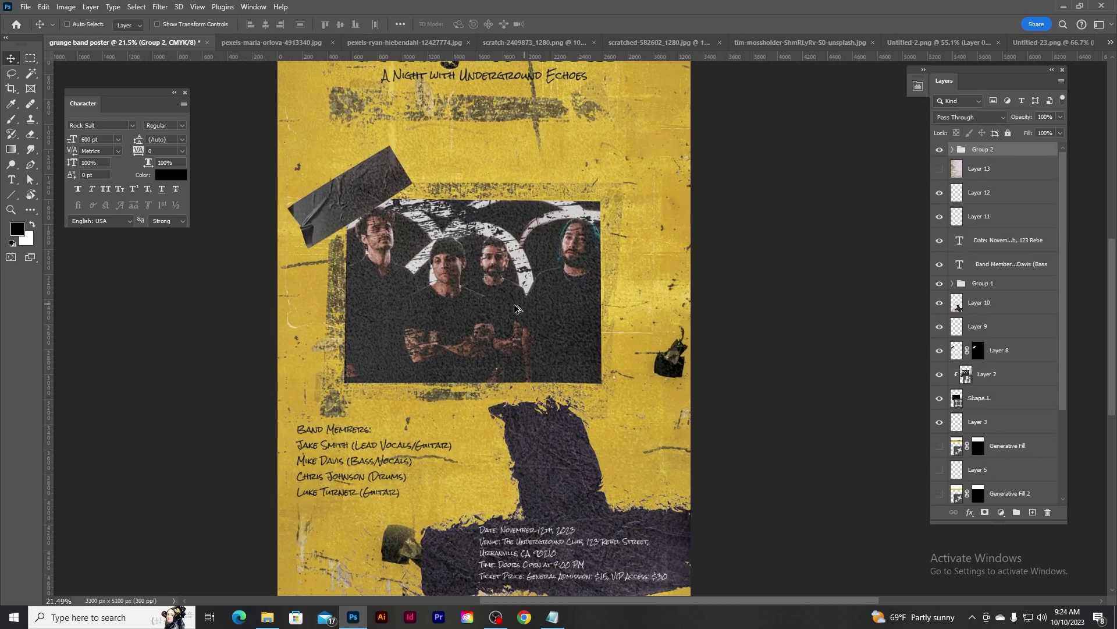
pyautogui.scroll(2, 519, 309)
pyautogui.click(940, 150)
pyautogui.click(939, 151)
pyautogui.scroll(-2, 634, 328)
pyautogui.click(939, 149)
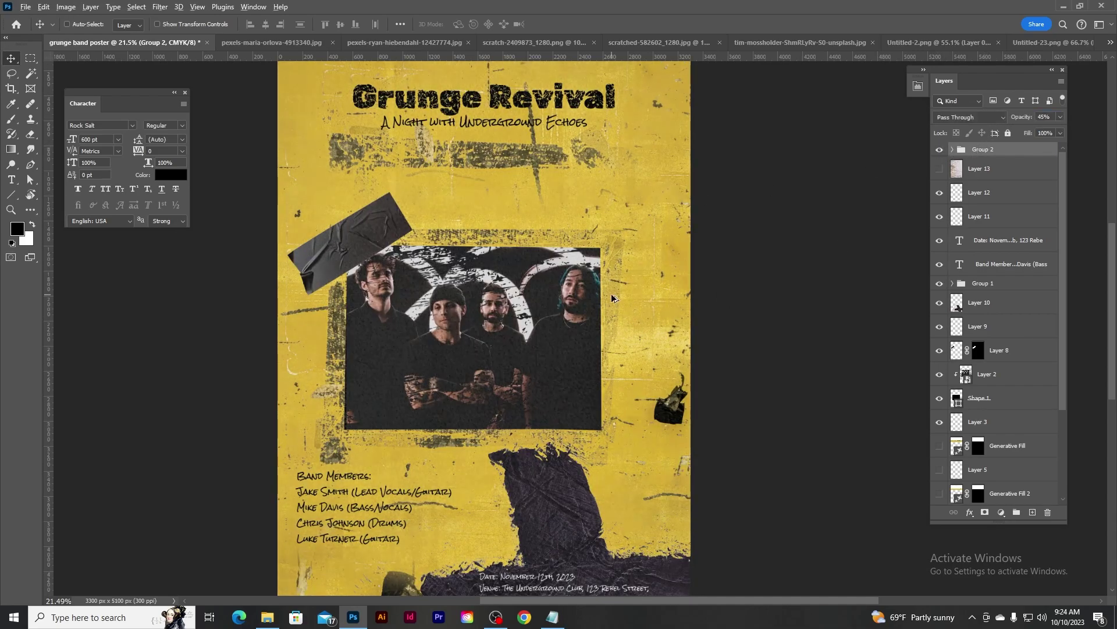
pyautogui.scroll(-2, 616, 301)
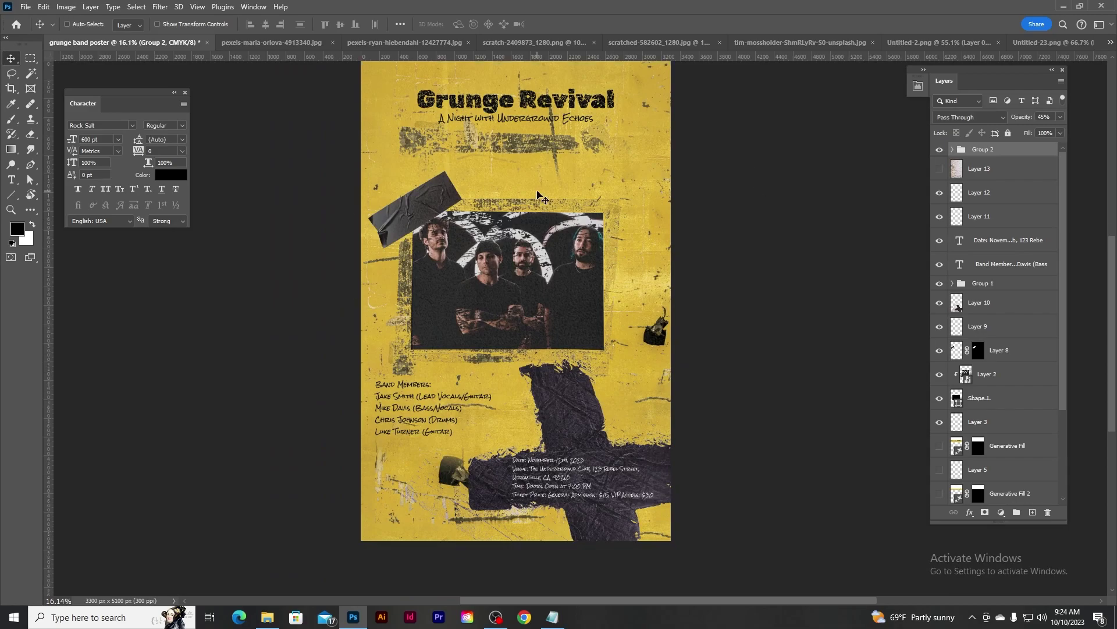
pyautogui.scroll(2, 537, 194)
pyautogui.scroll(-2, 495, 233)
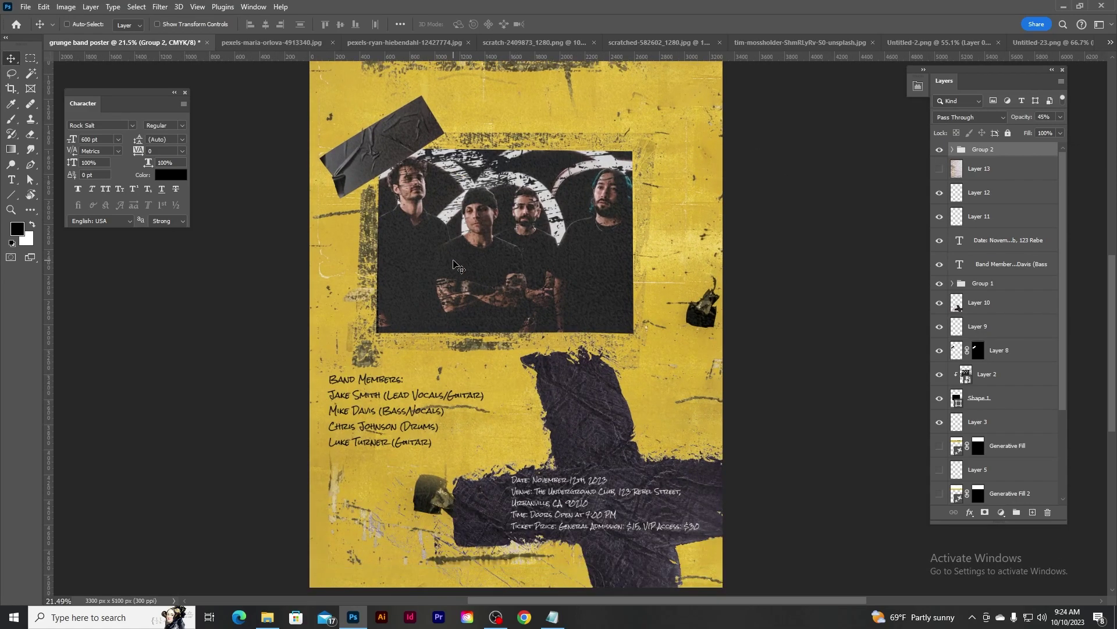
pyautogui.scroll(2, 567, 474)
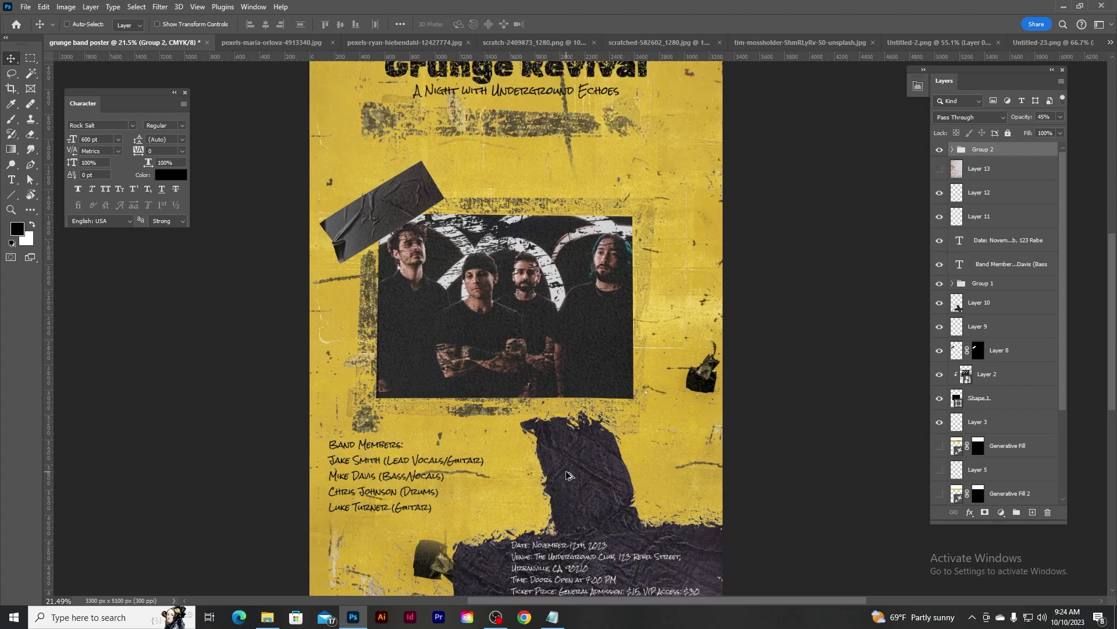
# Step: Close the band photo and scratch-2409873_1280.png documents without saving changes
pyautogui.click(495, 42)
pyautogui.click(560, 229)
pyautogui.click(467, 47)
pyautogui.click(516, 43)
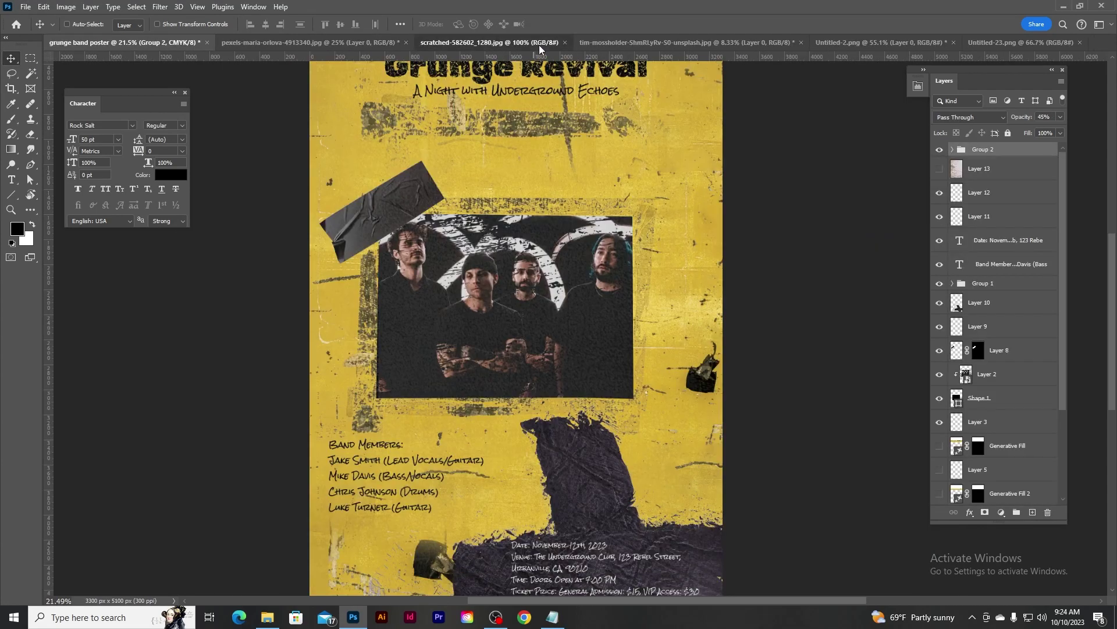
# Step: Copy the scratched-582602_1280.jpg texture into the poster as the uppermost layer and transform it to cover the whole page
pyautogui.click(539, 44)
pyautogui.click(1046, 152)
pyautogui.moveTo(483, 227); pyautogui.dragTo(553, 269)
pyautogui.hotkey('ctrl', 't')
pyautogui.moveTo(658, 235); pyautogui.dragTo(574, 121)
pyautogui.scroll(-1, 571, 368)
pyautogui.hotkey('ctrl', '0')
pyautogui.moveTo(569, 287); pyautogui.dragTo(754, 547)
pyautogui.click(575, 24)
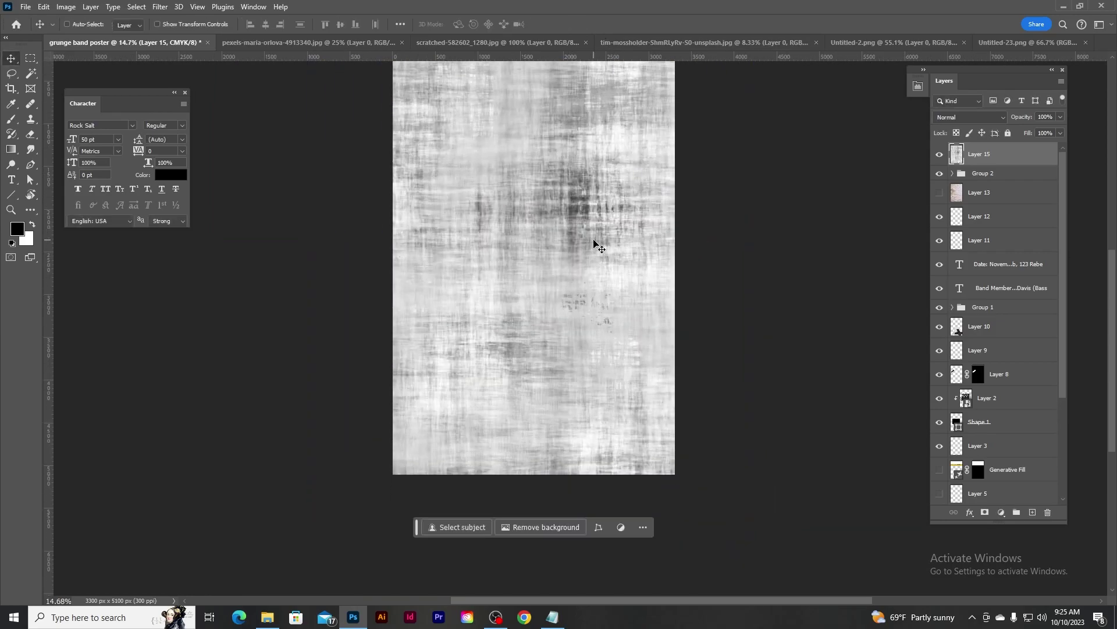
# Step: Preview blend modes such as Hard Light on the scratched texture, leave it at Normal and hide the layer
pyautogui.click(969, 117)
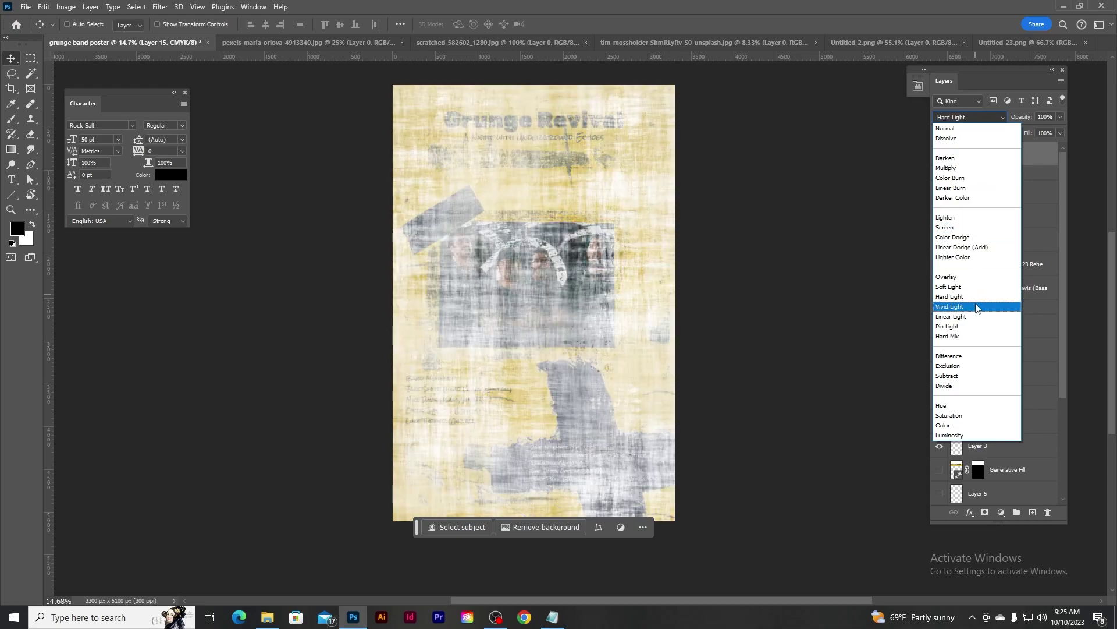
pyautogui.click(876, 6)
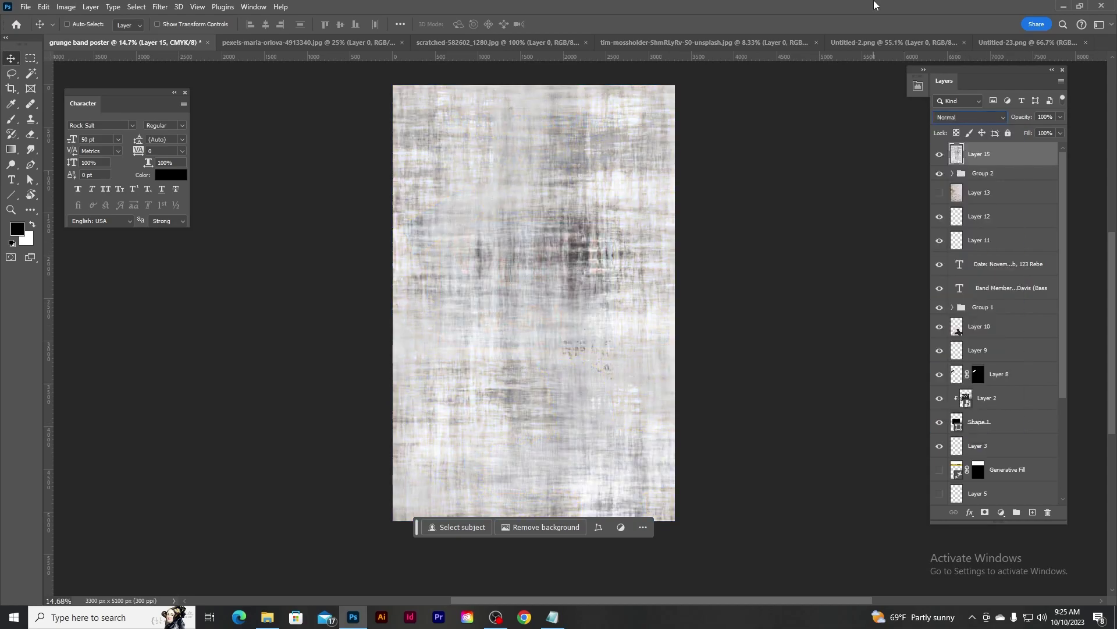
pyautogui.click(939, 155)
# Step: Close the pale paper texture, scratched-582602_1280.jpg and blue-green texture documents without saving changes
pyautogui.click(332, 43)
pyautogui.click(462, 42)
pyautogui.click(401, 42)
pyautogui.press('n')
pyautogui.click(398, 42)
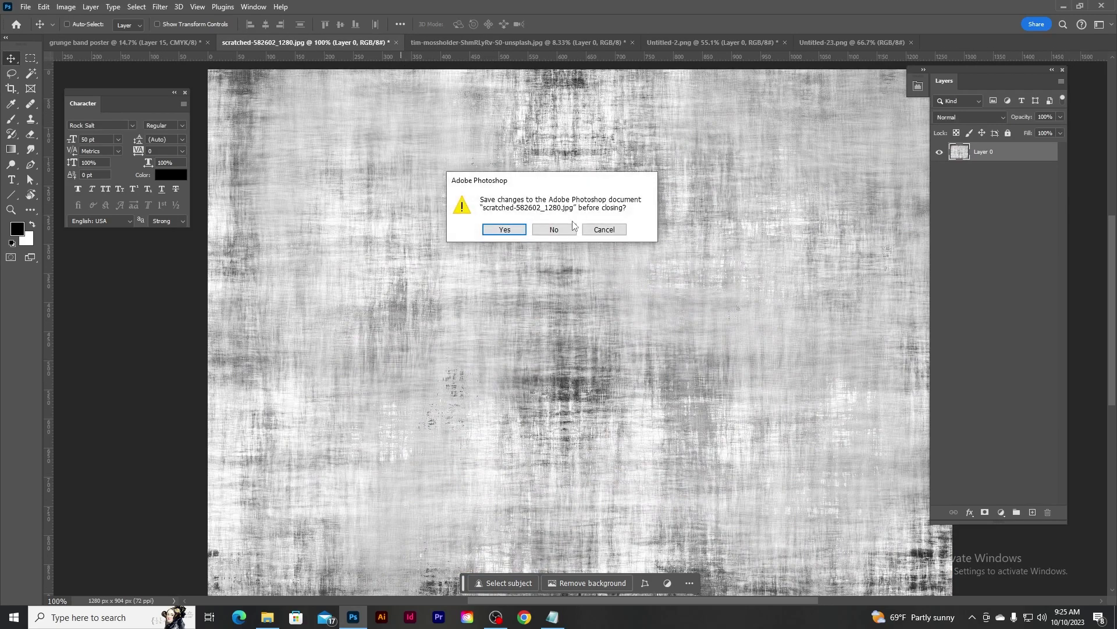
pyautogui.press('n')
pyautogui.click(362, 44)
pyautogui.click(444, 43)
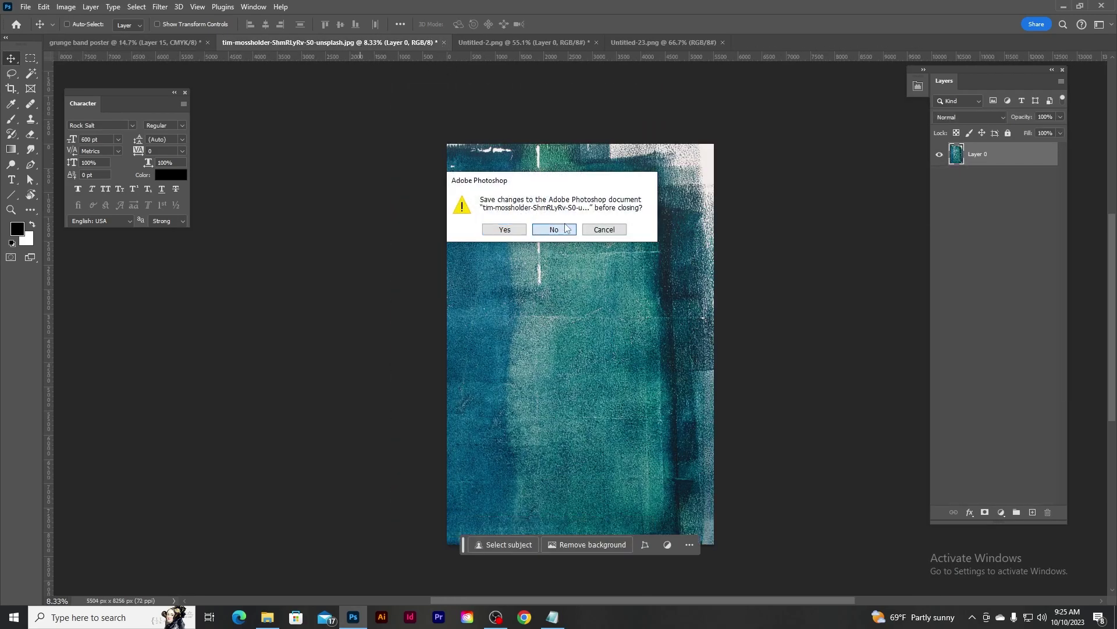
pyautogui.press('n')
# Step: In Untitled-23.png, unlock the layer, select the black tape by inverting a Magic Wand background selection, and mask out the background
pyautogui.click(314, 44)
pyautogui.click(427, 45)
pyautogui.click(1046, 150)
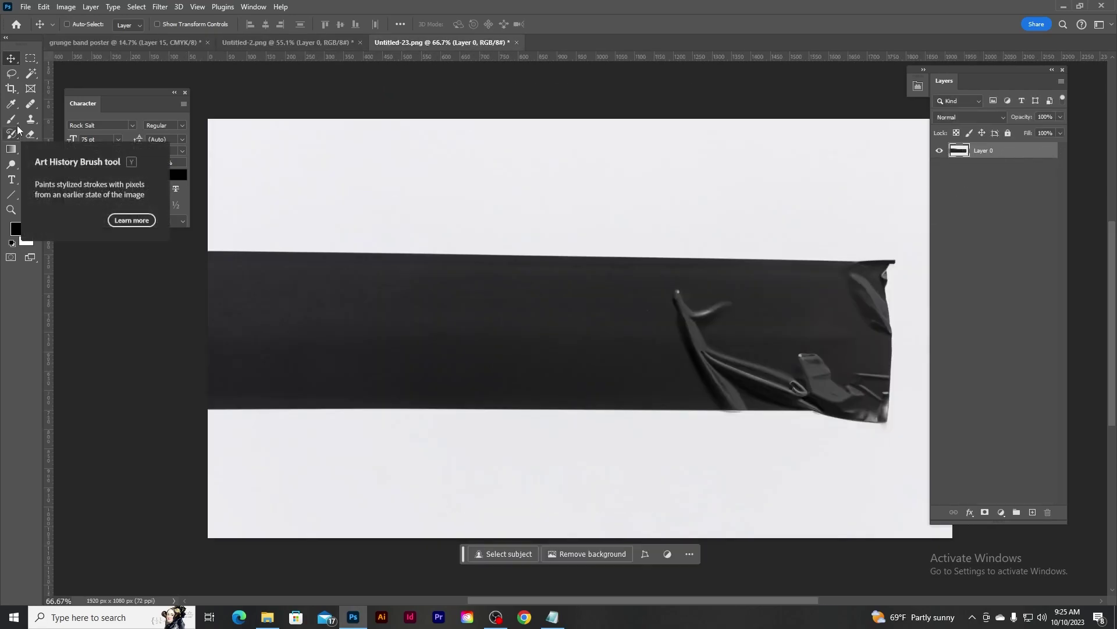
pyautogui.click(31, 73)
pyautogui.click(390, 187)
pyautogui.hotkey('ctrl', 'shift', 'i')
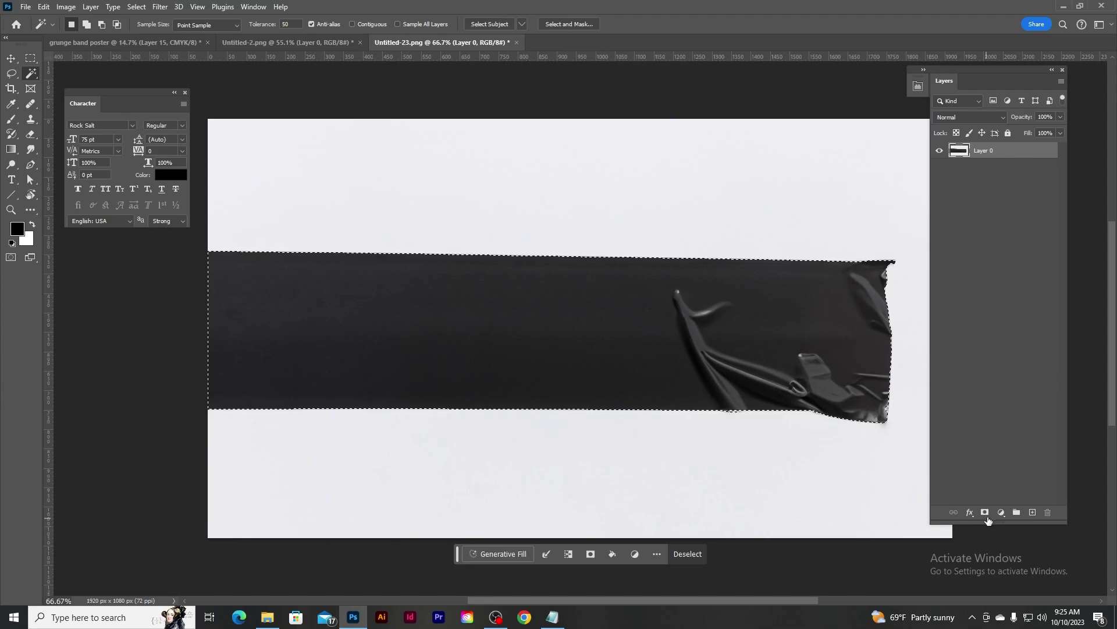
pyautogui.click(985, 513)
# Step: Copy the masked tape into the poster, flip it horizontally and place it over the photo's lower-right corner
pyautogui.press('v')
pyautogui.moveTo(411, 324); pyautogui.dragTo(640, 320)
pyautogui.hotkey('ctrl', 't')
pyautogui.moveTo(721, 390); pyautogui.dragTo(522, 257)
pyautogui.moveTo(639, 314); pyautogui.dragTo(630, 357)
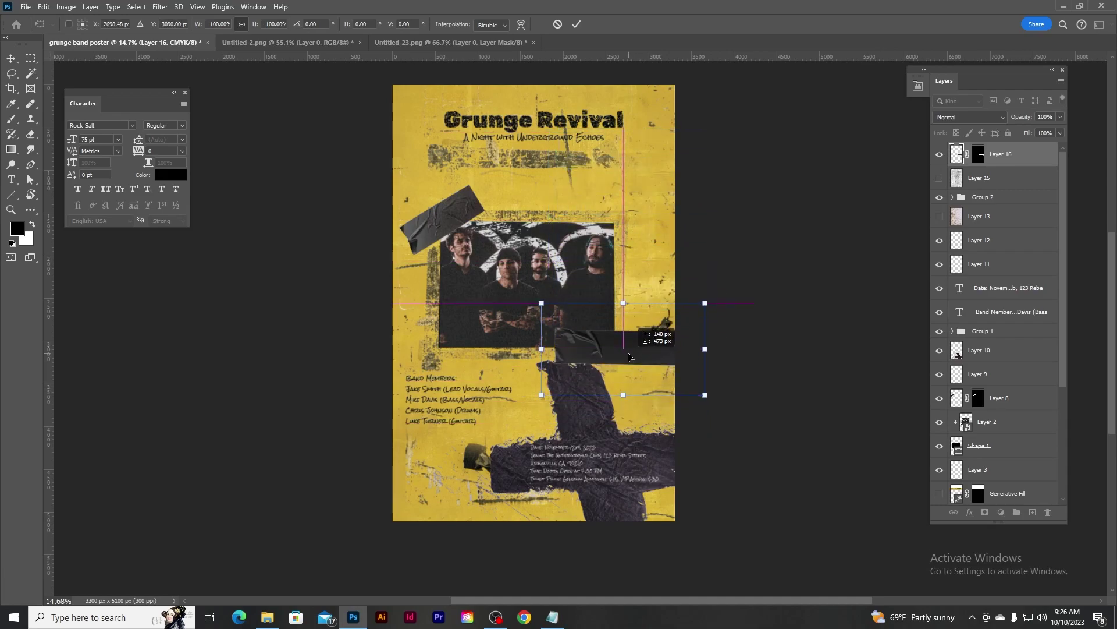
pyautogui.click(576, 24)
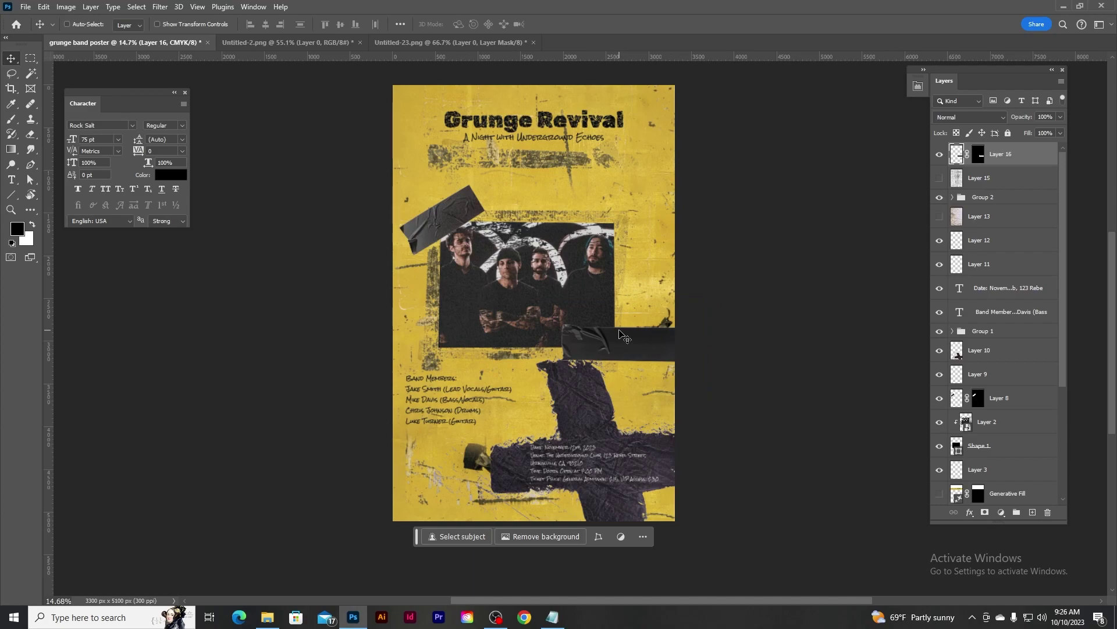
# Step: Scale down the new tape strip and rotate it diagonally near the photo's lower-right corner
pyautogui.scroll(1, 620, 333)
pyautogui.scroll(-1, 664, 286)
pyautogui.scroll(3, 663, 286)
pyautogui.moveTo(646, 428); pyautogui.dragTo(537, 416)
pyautogui.scroll(-3, 605, 241)
pyautogui.scroll(1, 602, 241)
pyautogui.hotkey('ctrl', 't')
pyautogui.moveTo(621, 263); pyautogui.dragTo(635, 363)
pyautogui.moveTo(672, 417); pyautogui.dragTo(651, 359)
pyautogui.click(576, 24)
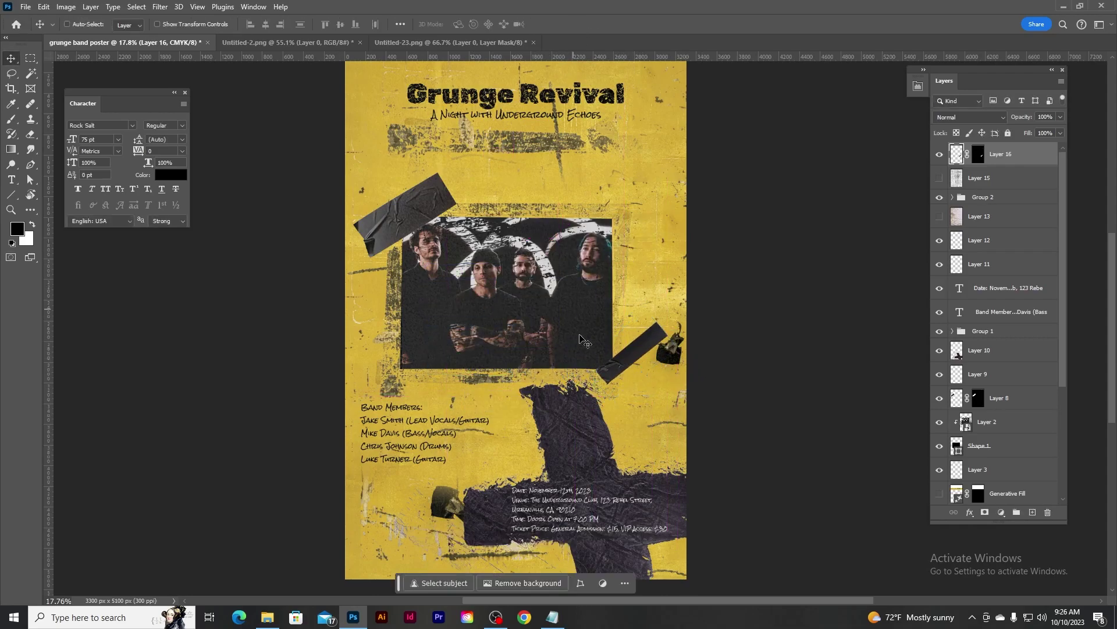
# Step: Enlarge the new tape strip and move it diagonally across the photo's upper-right corner
pyautogui.scroll(-3, 608, 275)
pyautogui.scroll(3, 608, 275)
pyautogui.hotkey('ctrl', 't')
pyautogui.moveTo(706, 256); pyautogui.dragTo(716, 257)
pyautogui.moveTo(619, 279); pyautogui.dragTo(627, 284)
pyautogui.moveTo(662, 328); pyautogui.dragTo(687, 361)
pyautogui.moveTo(647, 291); pyautogui.dragTo(646, 117)
pyautogui.click(576, 24)
# Step: Hide the new tape strip's layer
pyautogui.scroll(-2, 464, 270)
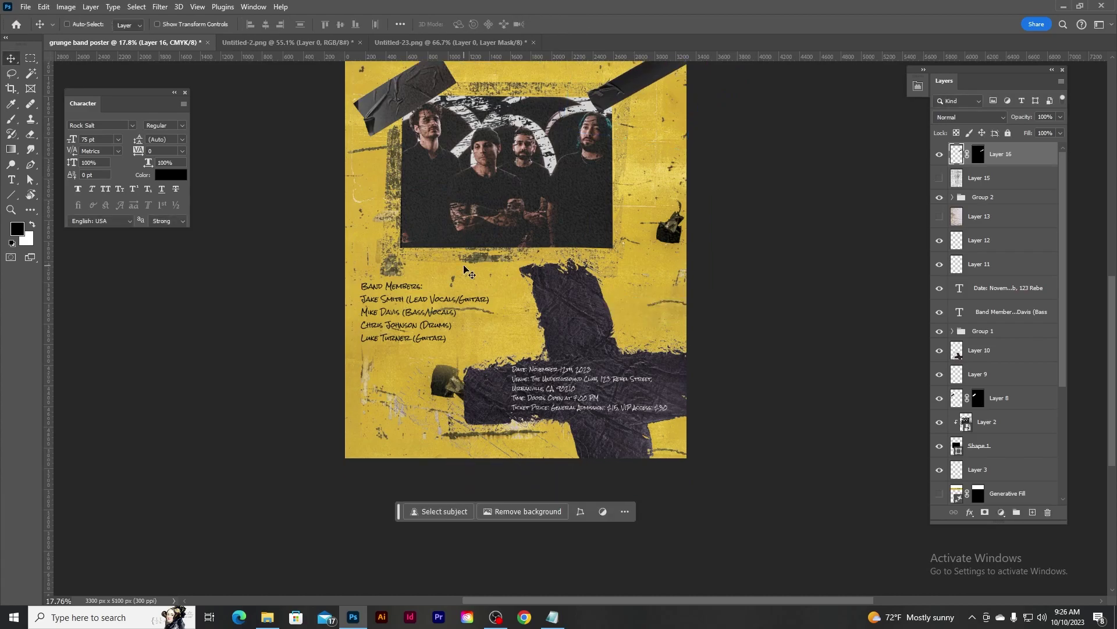
pyautogui.scroll(4, 464, 270)
pyautogui.click(939, 155)
pyautogui.scroll(-1, 547, 356)
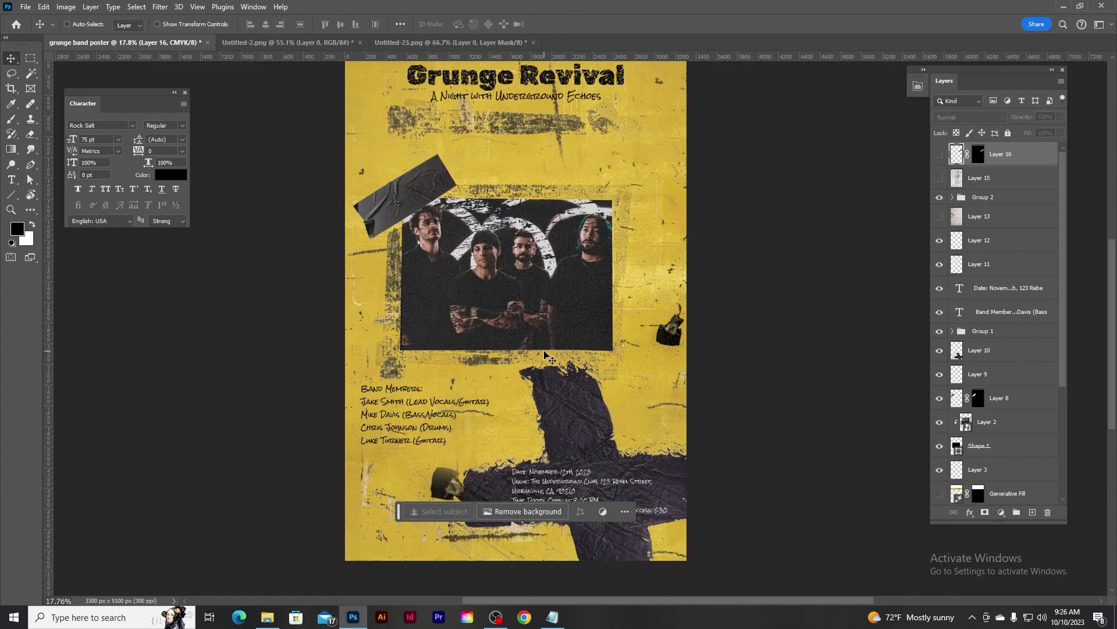
pyautogui.scroll(1, 515, 197)
pyautogui.scroll(-1, 547, 294)
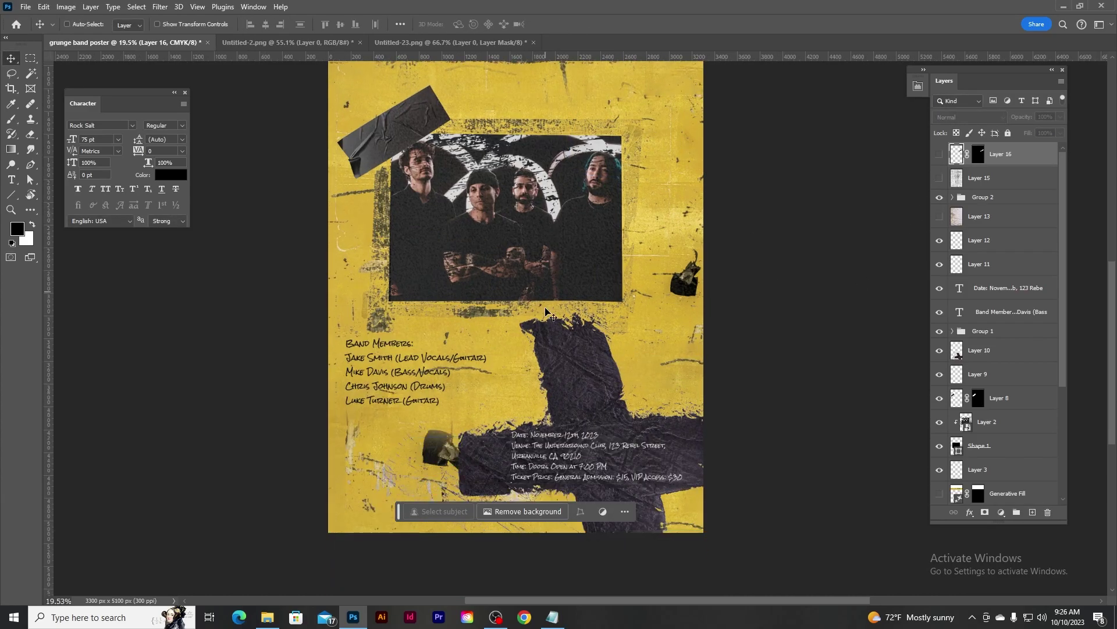
# Step: Switch to Notepad, check the social media handles and website in brief.txt, and return to Photoshop
pyautogui.click(552, 617)
pyautogui.click(281, 431)
pyautogui.scroll(5, 354, 309)
pyautogui.scroll(-2, 354, 308)
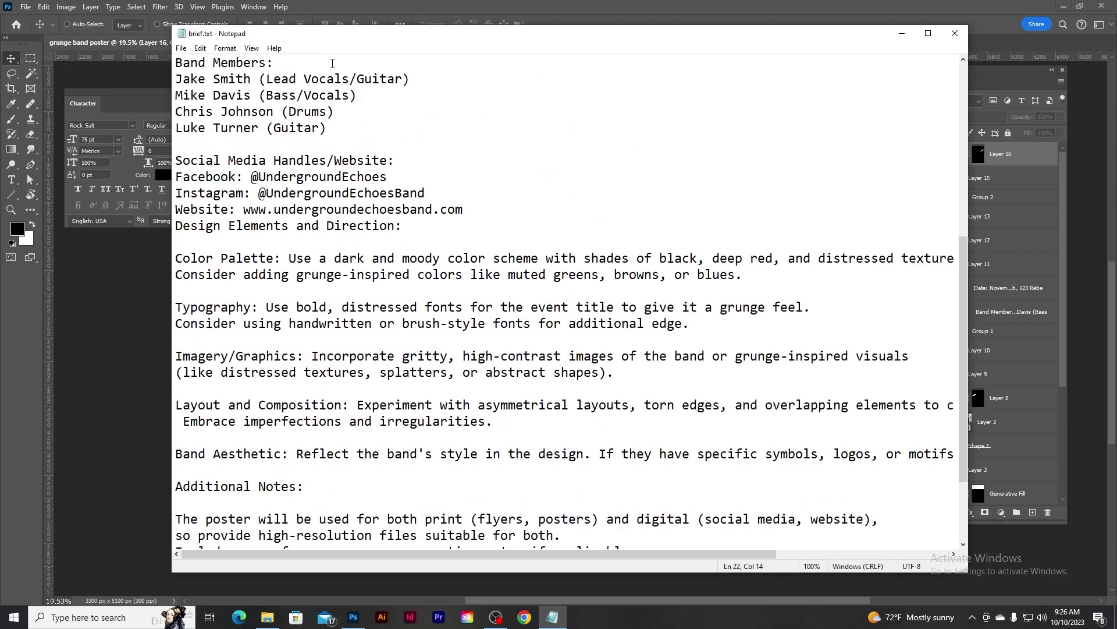
pyautogui.moveTo(431, 41); pyautogui.dragTo(584, 80)
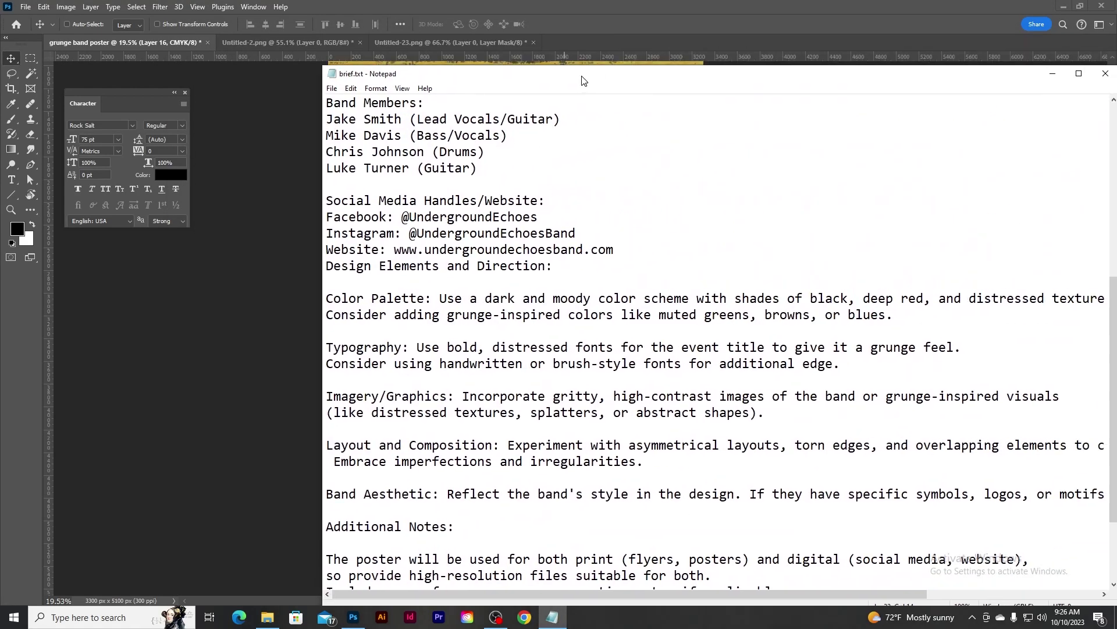
pyautogui.click(516, 5)
# Step: Look through the Downloads folder for a graphic to embed in the poster, and close the file browser without placing anything
pyautogui.click(25, 6)
pyautogui.click(64, 267)
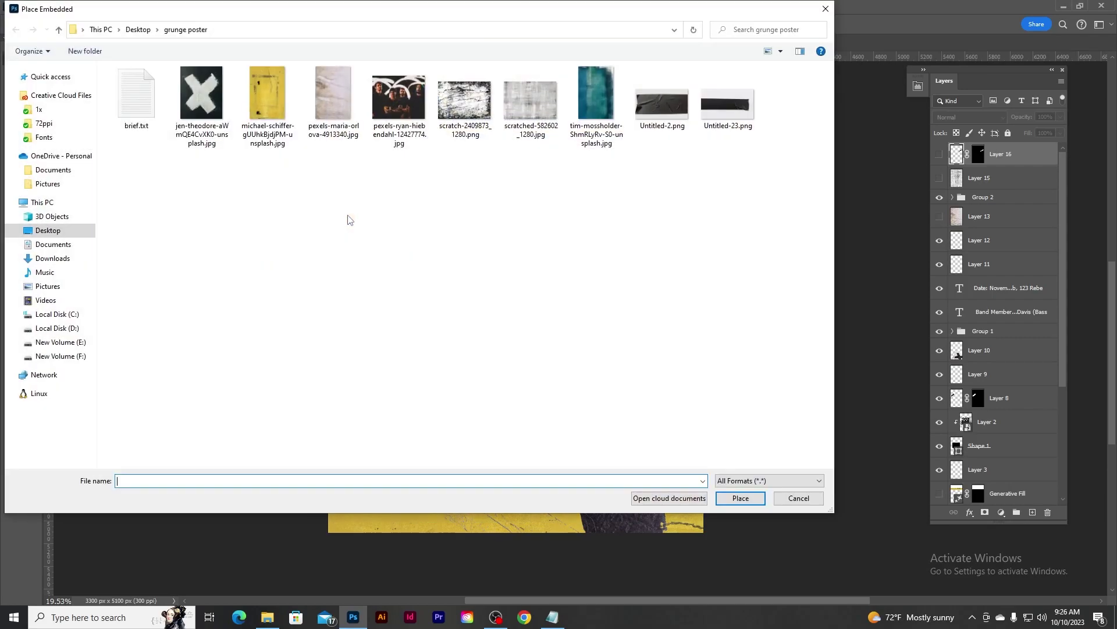
pyautogui.click(52, 258)
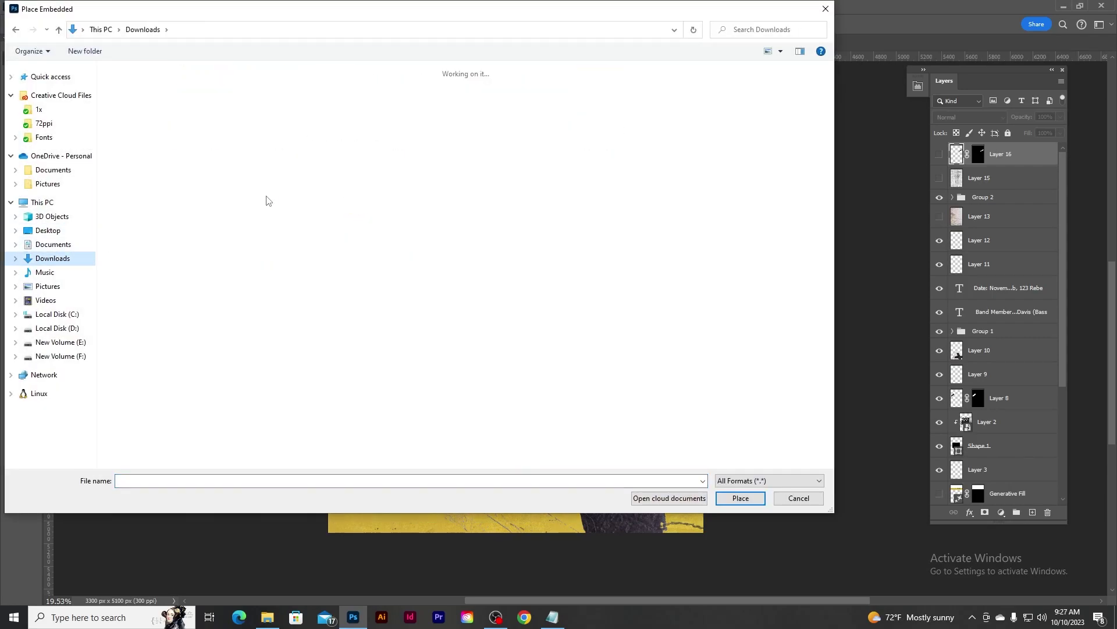
pyautogui.scroll(-8, 267, 200)
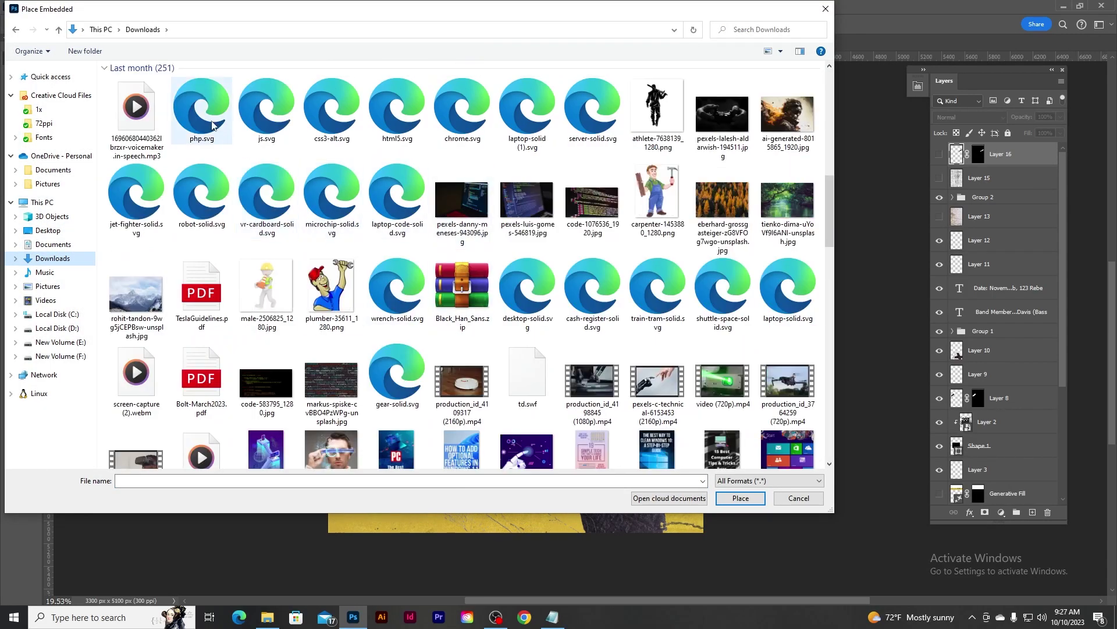
pyautogui.scroll(4, 213, 125)
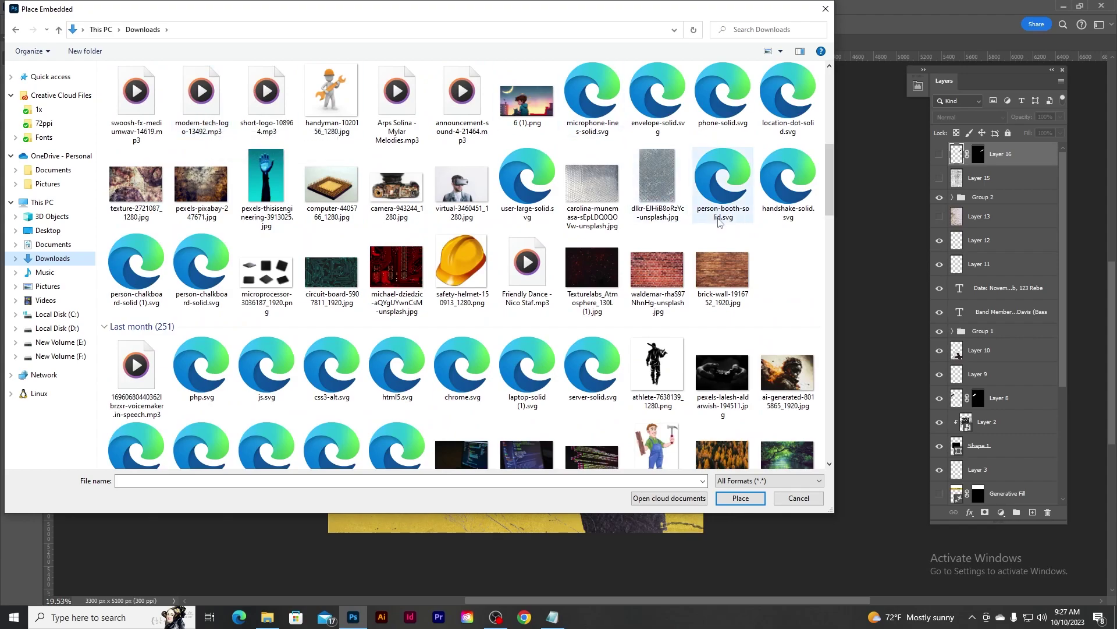
pyautogui.scroll(-3, 719, 222)
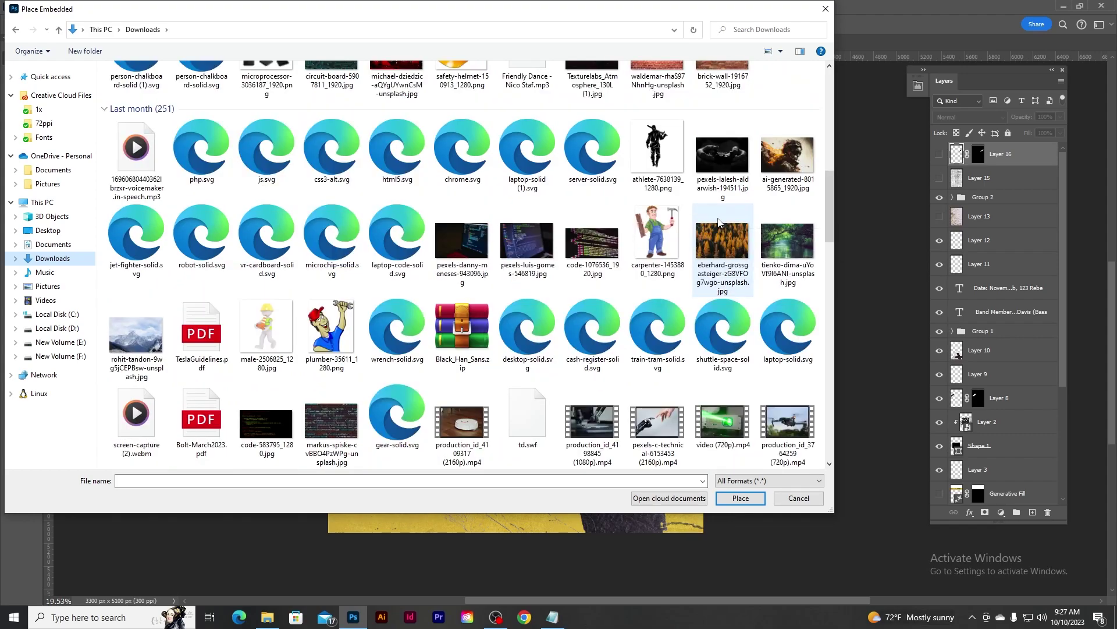
pyautogui.scroll(-3, 719, 222)
pyautogui.scroll(-5, 719, 223)
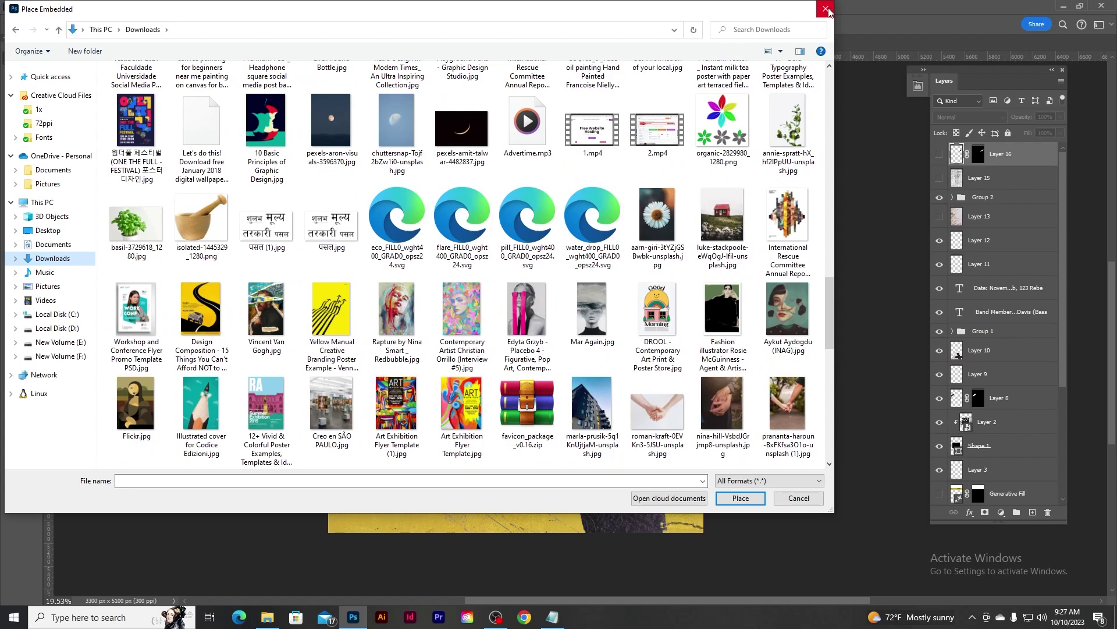
pyautogui.click(826, 9)
pyautogui.scroll(-3, 611, 326)
pyautogui.scroll(3, 582, 349)
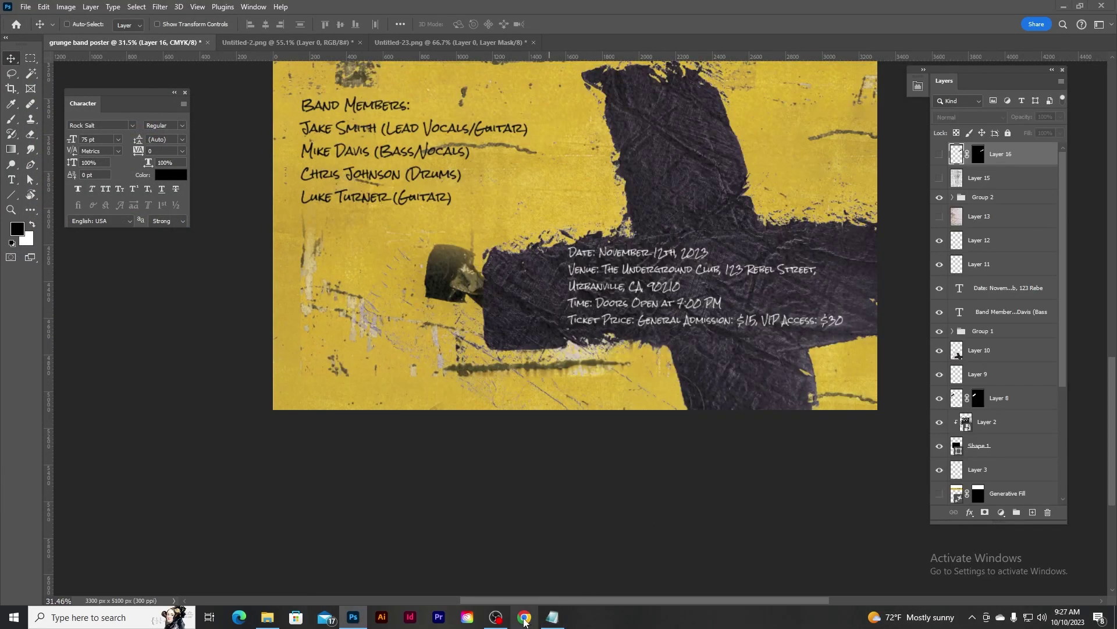
# Step: Switch to Chrome, search Font Awesome for "facebook" and download the round facebook icon as SVG
pyautogui.rightClick(524, 617)
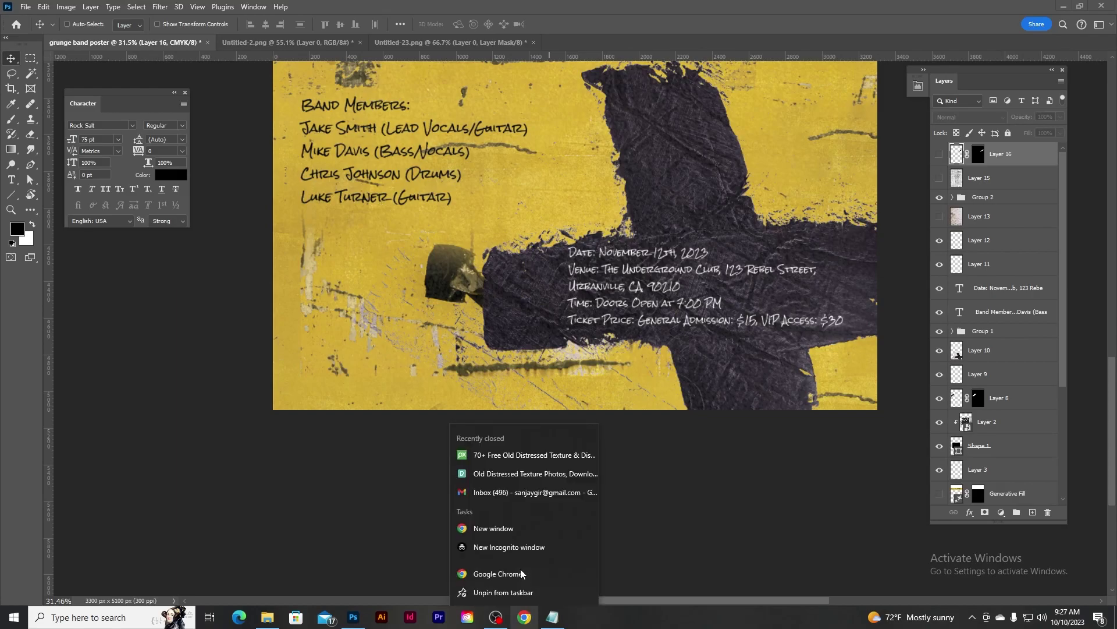
pyautogui.click(518, 575)
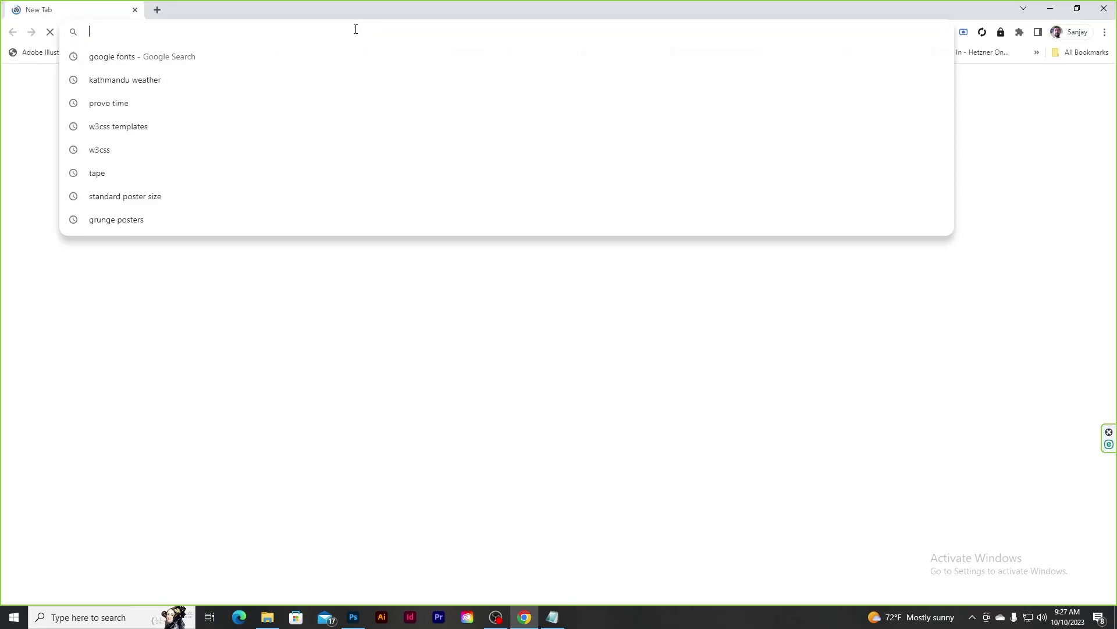
pyautogui.write('font')
pyautogui.press('Return')
pyautogui.click(391, 148)
pyautogui.write('facebook')
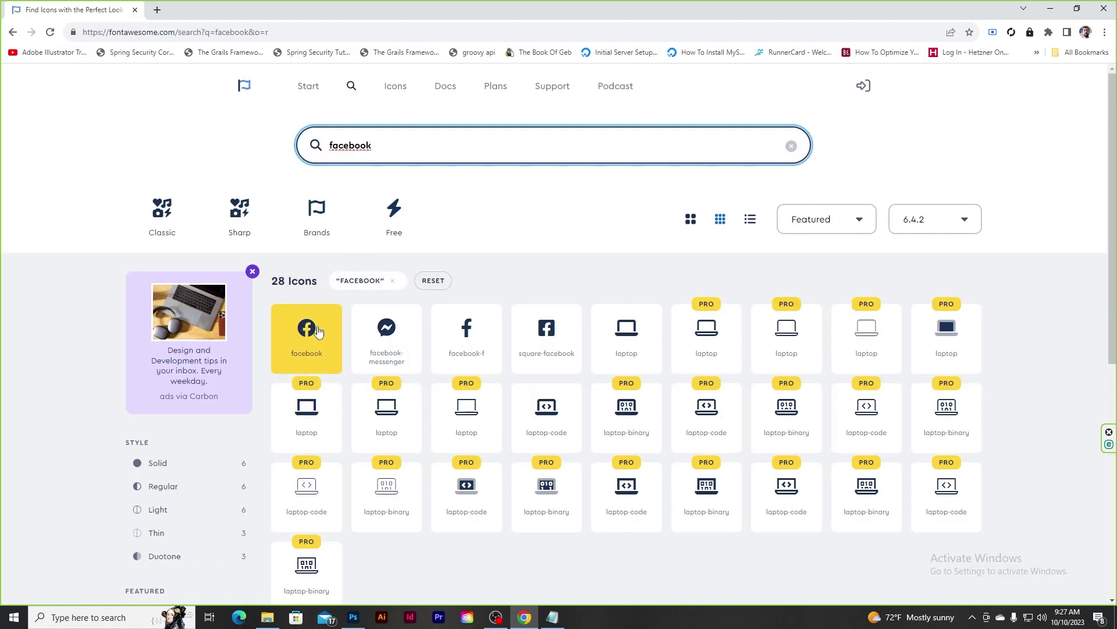
pyautogui.click(317, 329)
pyautogui.click(586, 327)
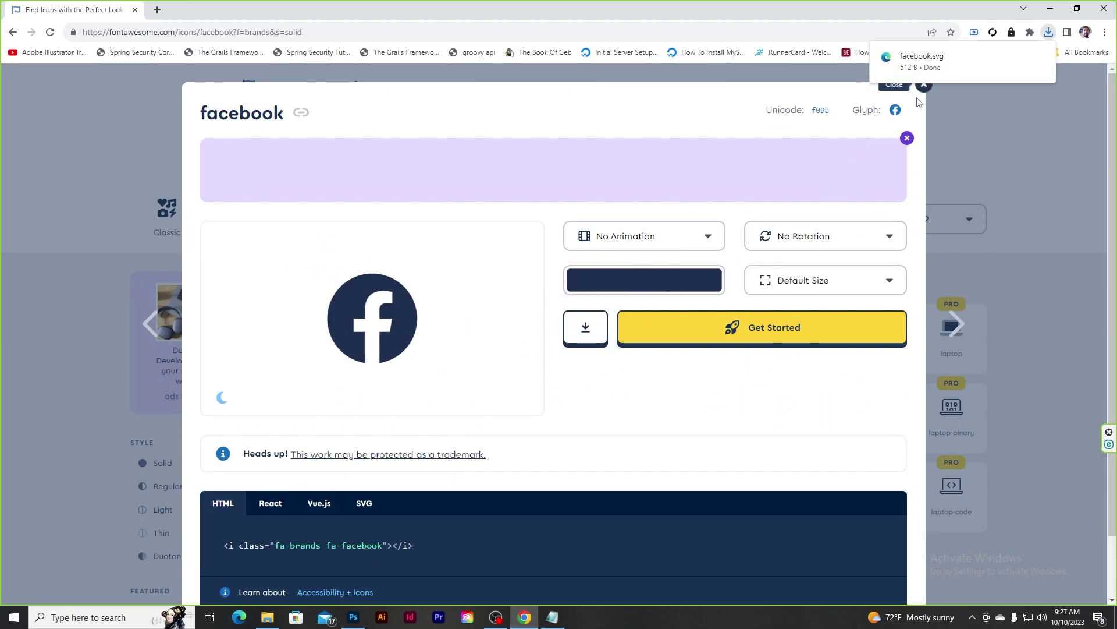
pyautogui.click(924, 84)
# Step: Search Font Awesome for "instagram" and download the square-instagram icon as SVG
pyautogui.click(413, 154)
pyautogui.write('instagram')
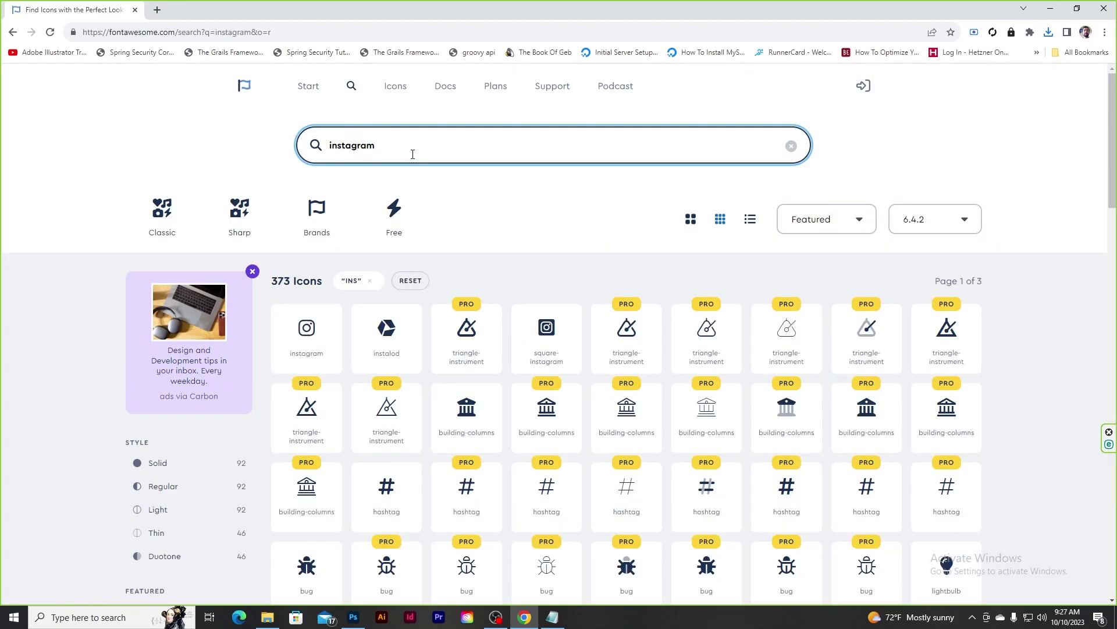
pyautogui.click(399, 358)
pyautogui.click(586, 323)
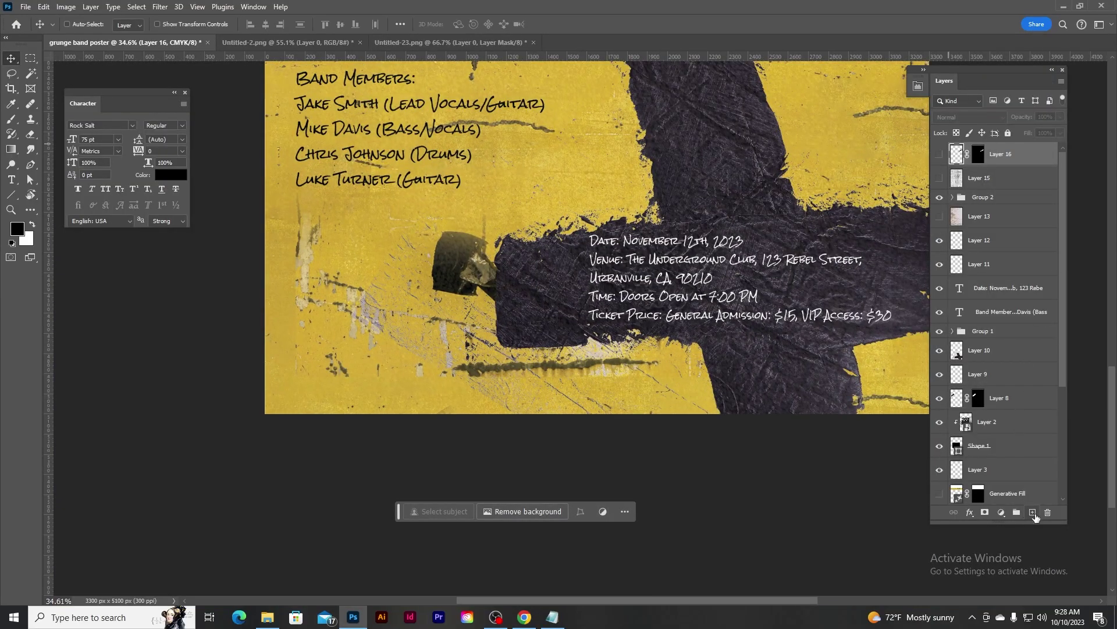
# Step: Back in the Photoshop poster, add a new layer and embed square-instagram (1).svg from Downloads
pyautogui.click(1034, 515)
pyautogui.click(25, 6)
pyautogui.click(47, 260)
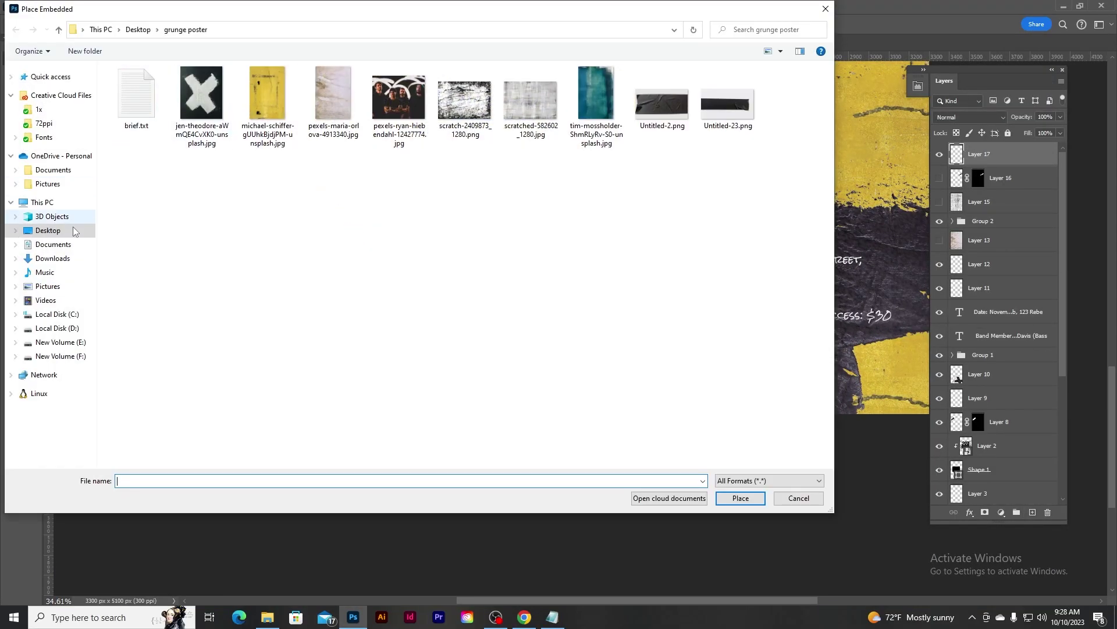
pyautogui.click(53, 257)
pyautogui.doubleClick(138, 113)
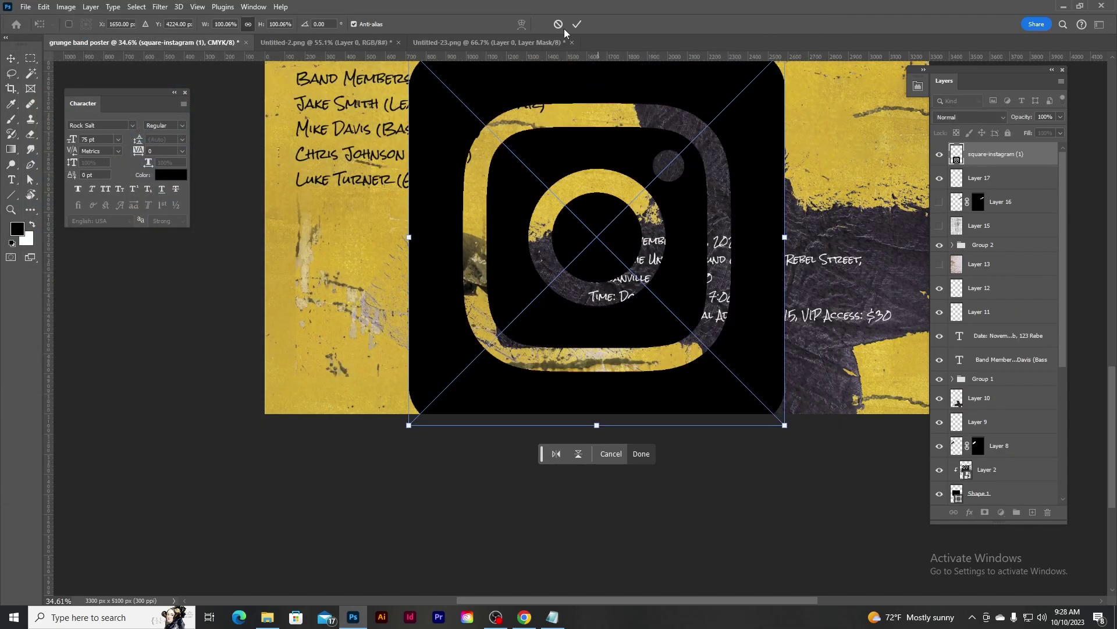
pyautogui.press('Return')
# Step: Embed facebook.svg from Downloads in the poster and scale it to 5%
pyautogui.click(25, 6)
pyautogui.click(47, 260)
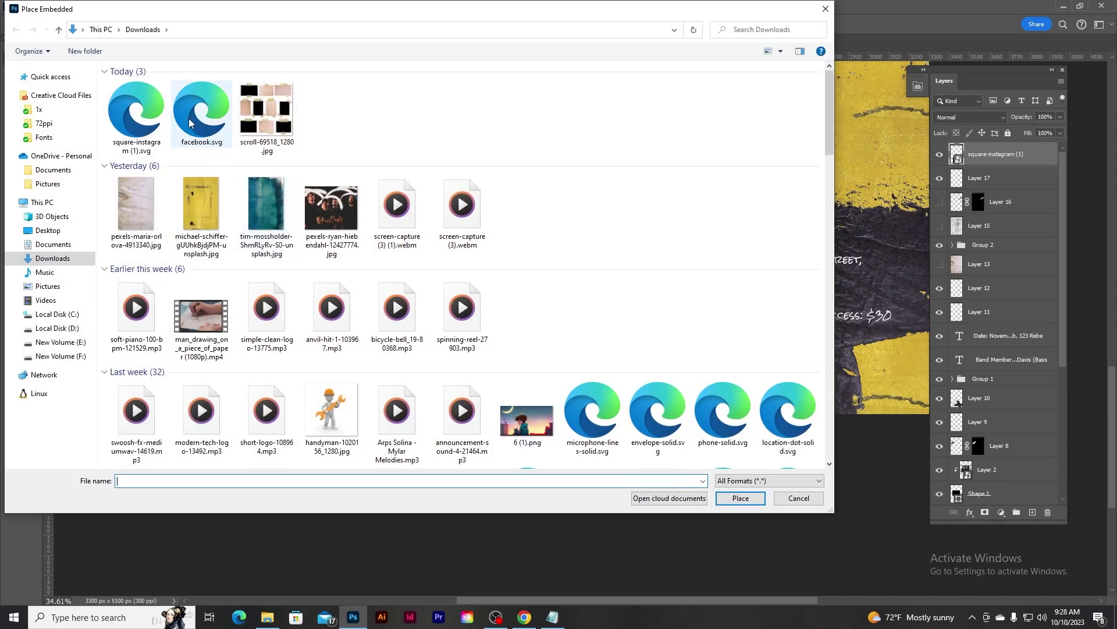
pyautogui.doubleClick(189, 122)
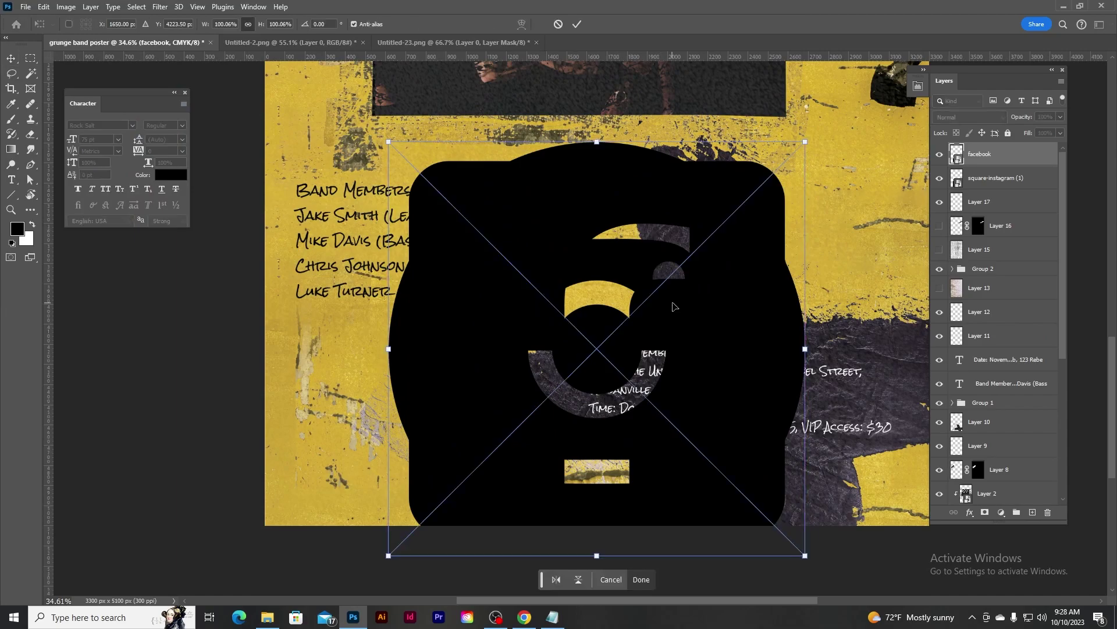
pyautogui.write('5')
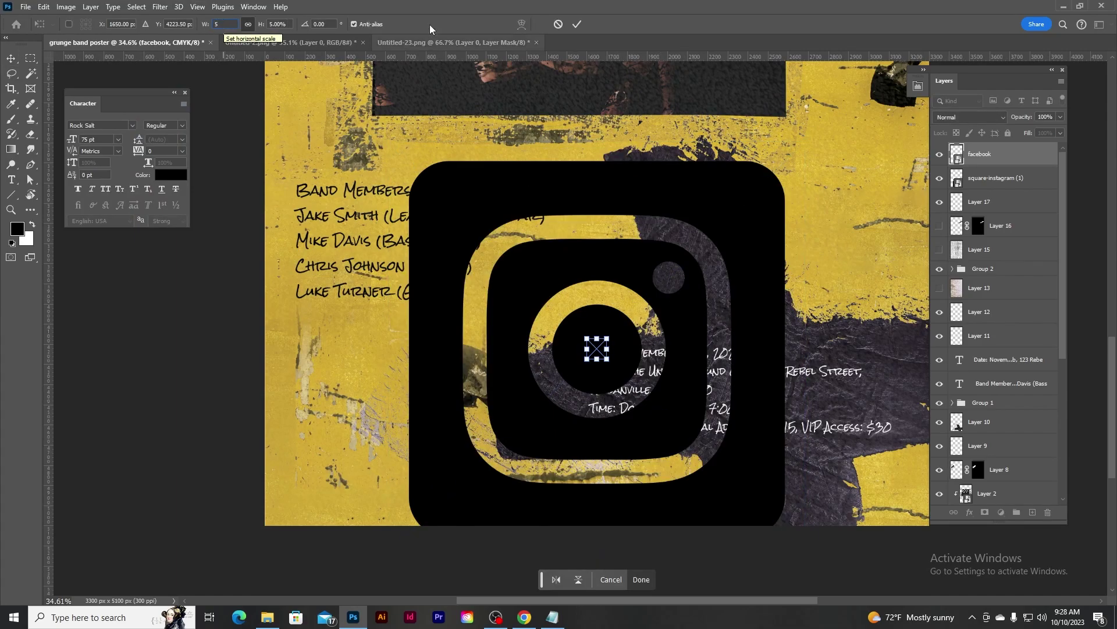
pyautogui.click(576, 25)
# Step: Scale the square-instagram icon down to 5%
pyautogui.hotkey('alt', '[')
pyautogui.hotkey('ctrl', 't')
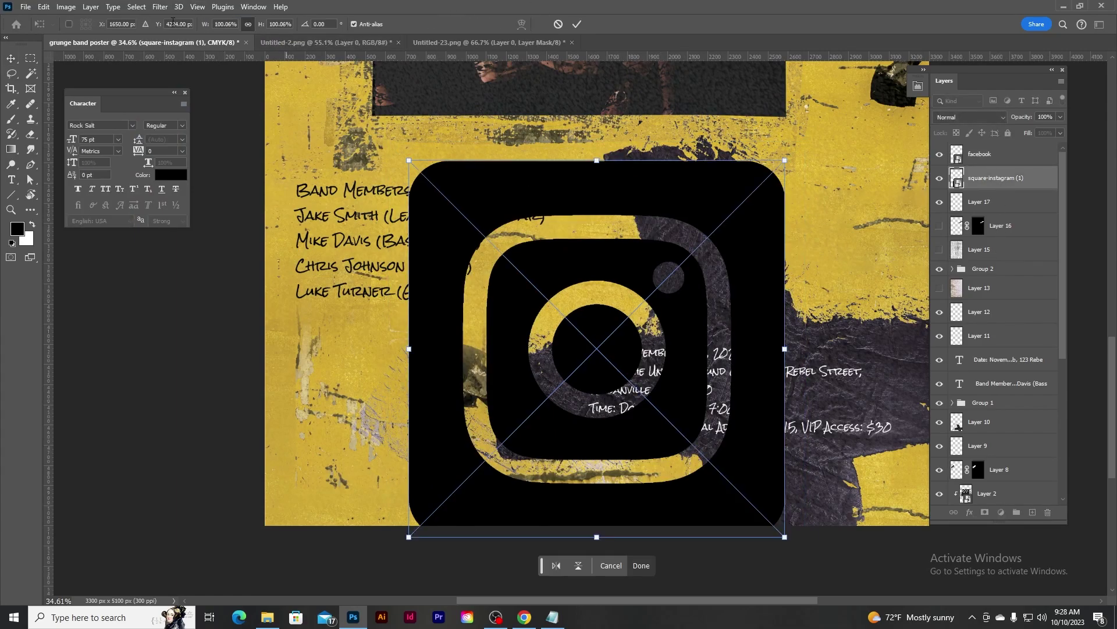
pyautogui.write('5')
pyautogui.click(576, 24)
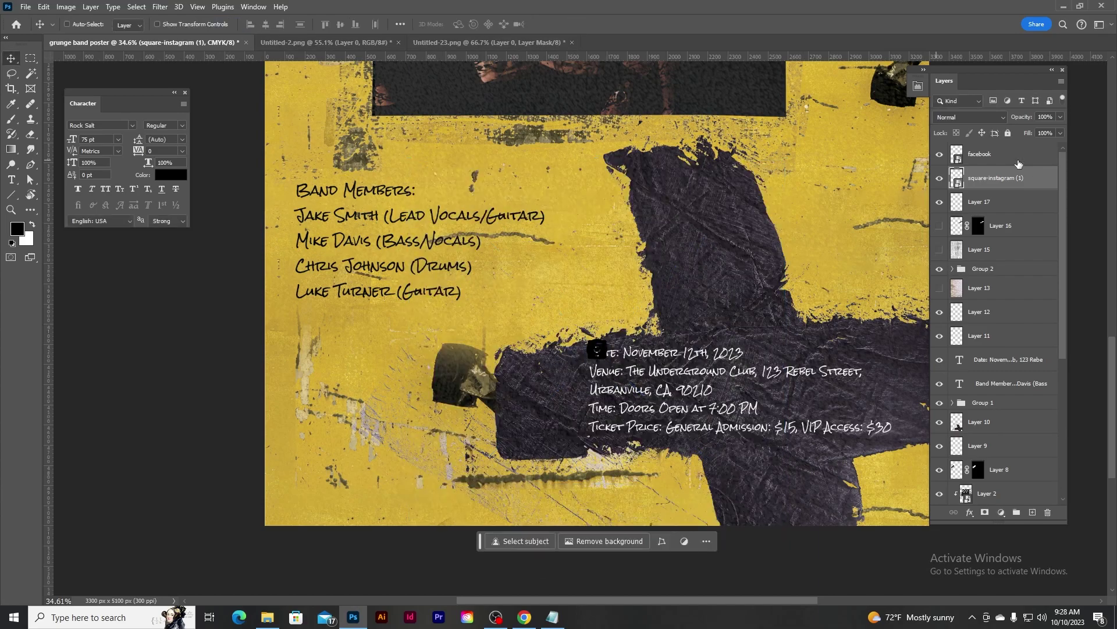
# Step: Place the facebook icon in the poster's lower-left corner and the Instagram icon to its right along the bottom edge
pyautogui.hotkey('alt', ']')
pyautogui.moveTo(522, 375); pyautogui.dragTo(222, 526)
pyautogui.hotkey('alt', '[')
pyautogui.moveTo(578, 335); pyautogui.dragTo(415, 492)
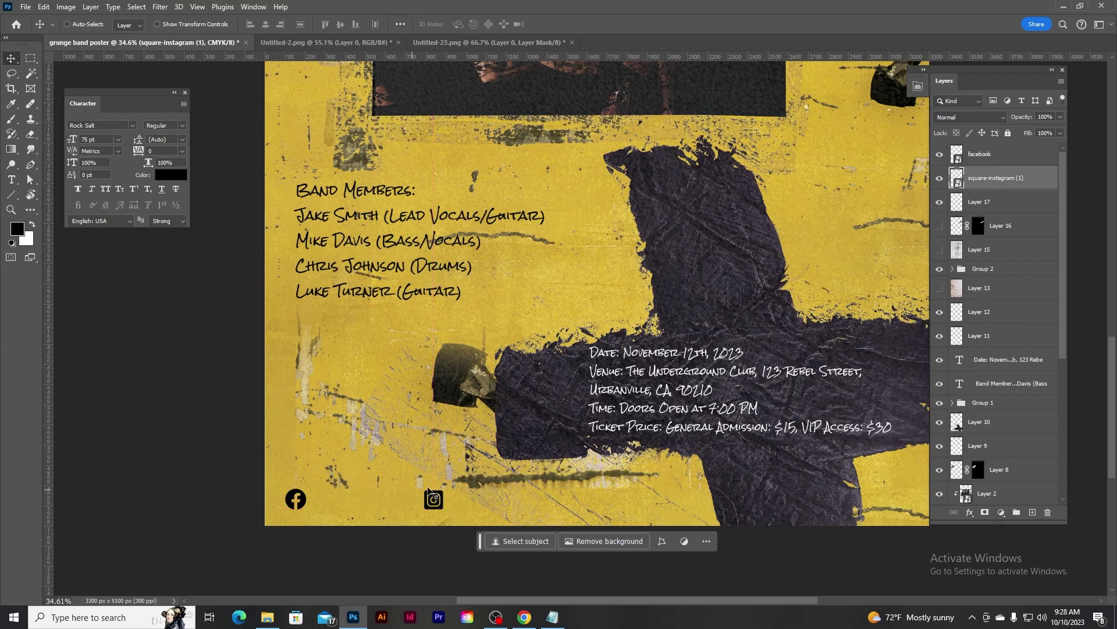
pyautogui.click(1033, 513)
pyautogui.click(552, 616)
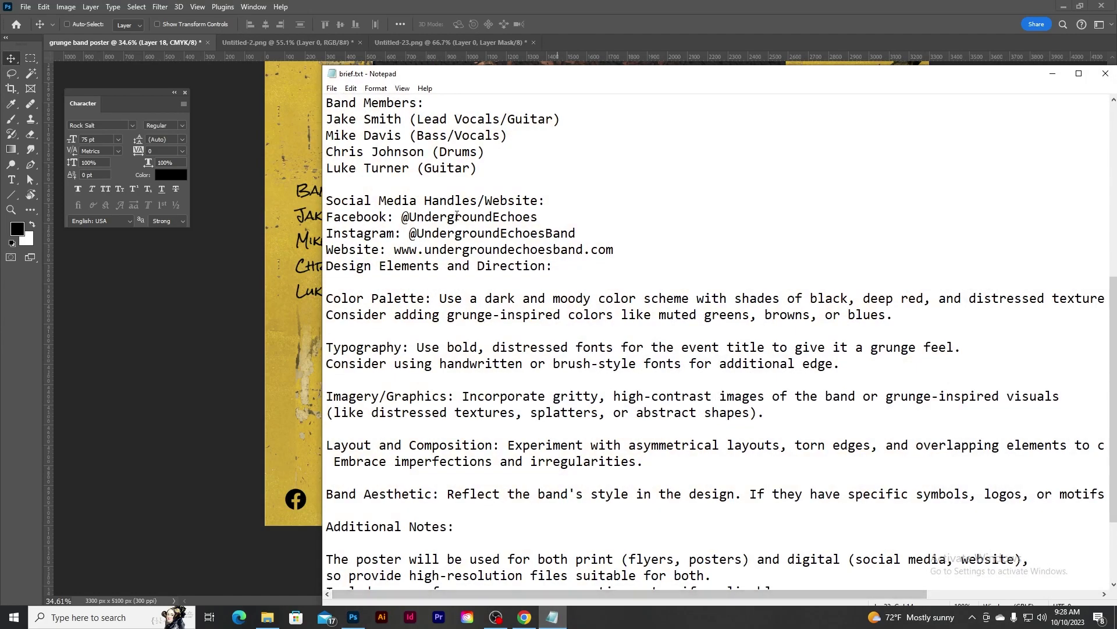
pyautogui.moveTo(408, 220); pyautogui.dragTo(537, 220)
pyautogui.hotkey('ctrl', 'c')
pyautogui.hotkey('alt', 'Tab')
pyautogui.press('t')
pyautogui.click(374, 501)
pyautogui.hotkey('ctrl', 'v')
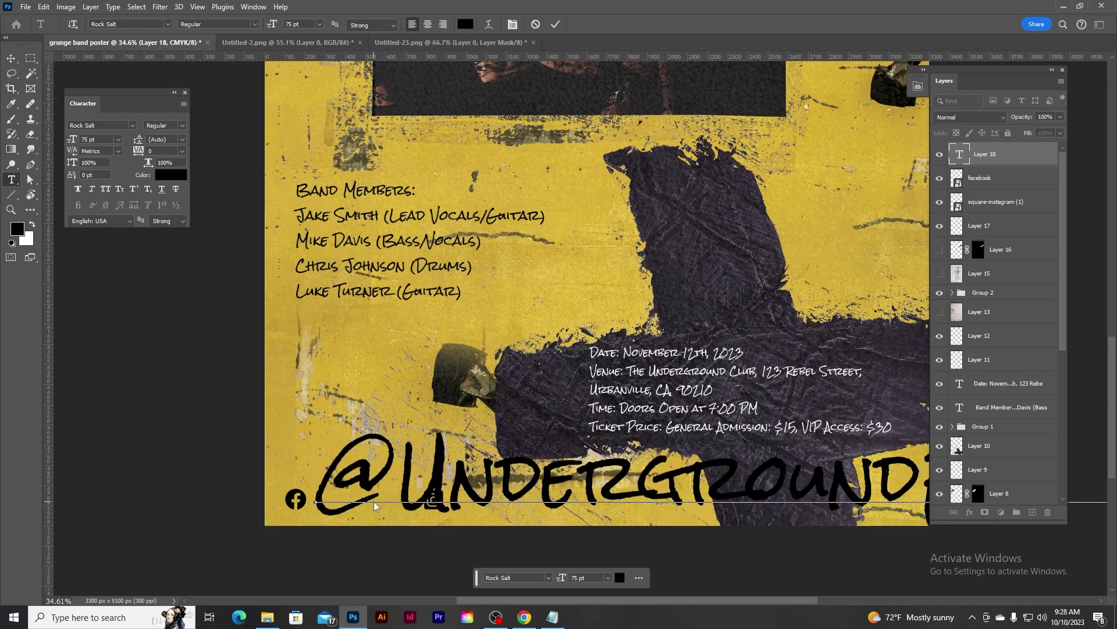
# Step: Set the Facebook handle's font size to 8 pt and duplicate it to the right of the Instagram icon
pyautogui.moveTo(276, 29); pyautogui.dragTo(236, 30)
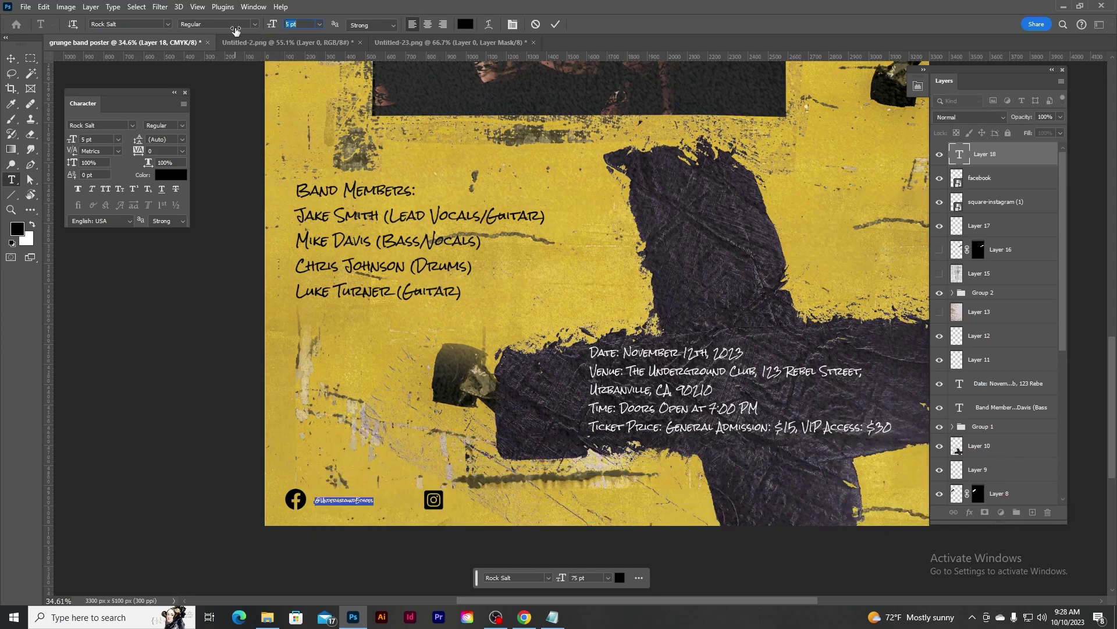
pyautogui.click(556, 24)
pyautogui.press('v')
pyautogui.moveTo(365, 502); pyautogui.dragTo(512, 502)
pyautogui.click(553, 617)
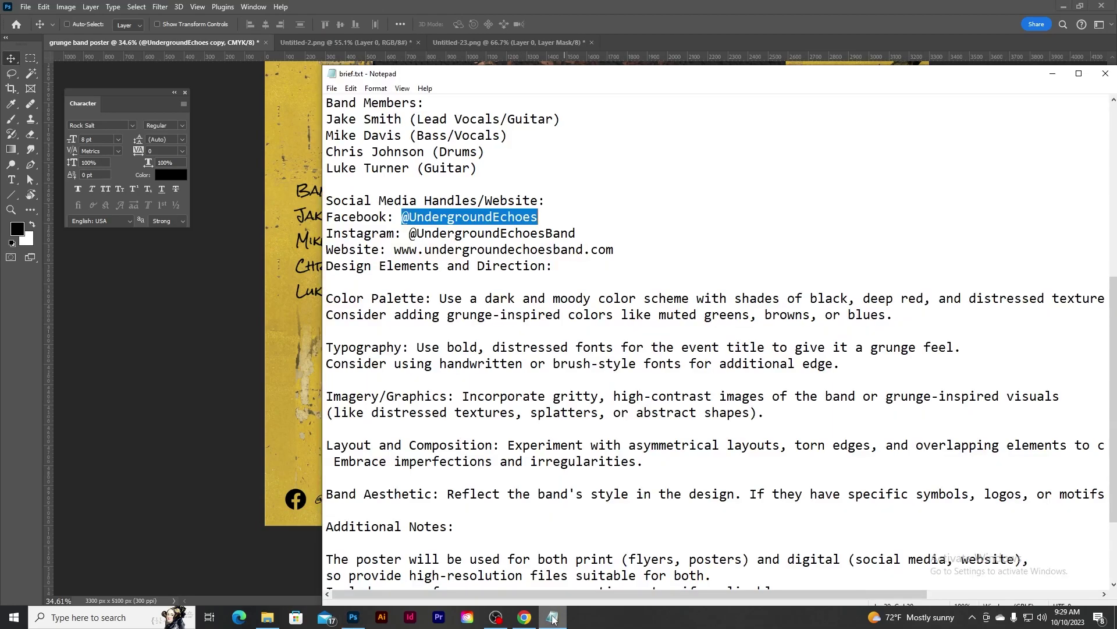
pyautogui.moveTo(409, 233); pyautogui.dragTo(576, 232)
pyautogui.hotkey('ctrl', 'c')
pyautogui.hotkey('alt', 'Tab')
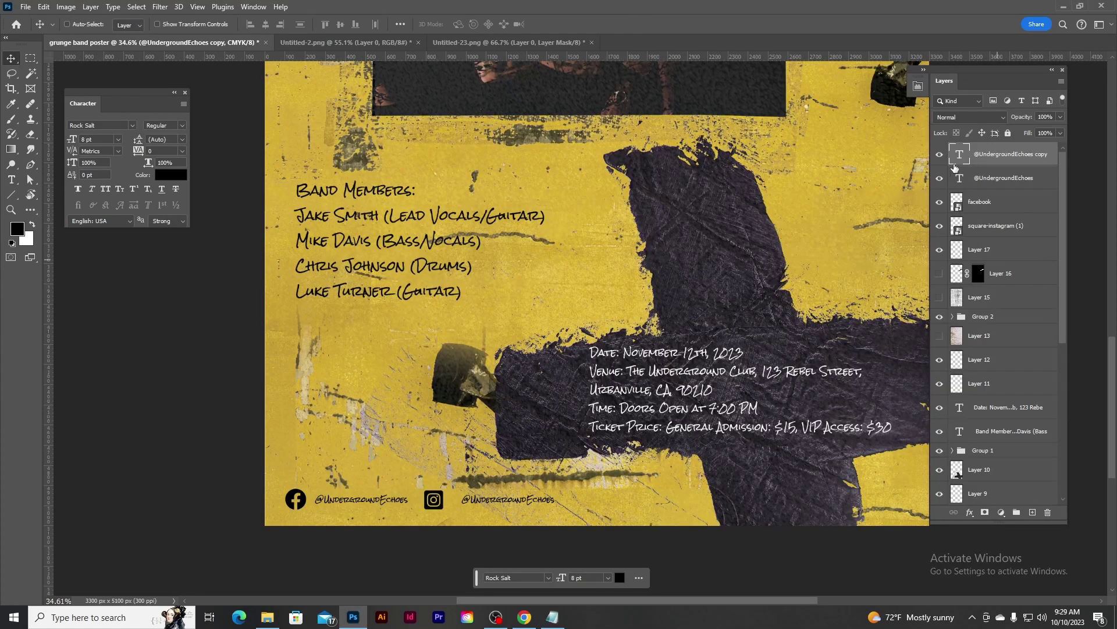
pyautogui.press('Return')
pyautogui.hotkey('ctrl', 'v')
pyautogui.click(556, 24)
pyautogui.press('v')
pyautogui.moveTo(544, 507); pyautogui.dragTo(535, 507)
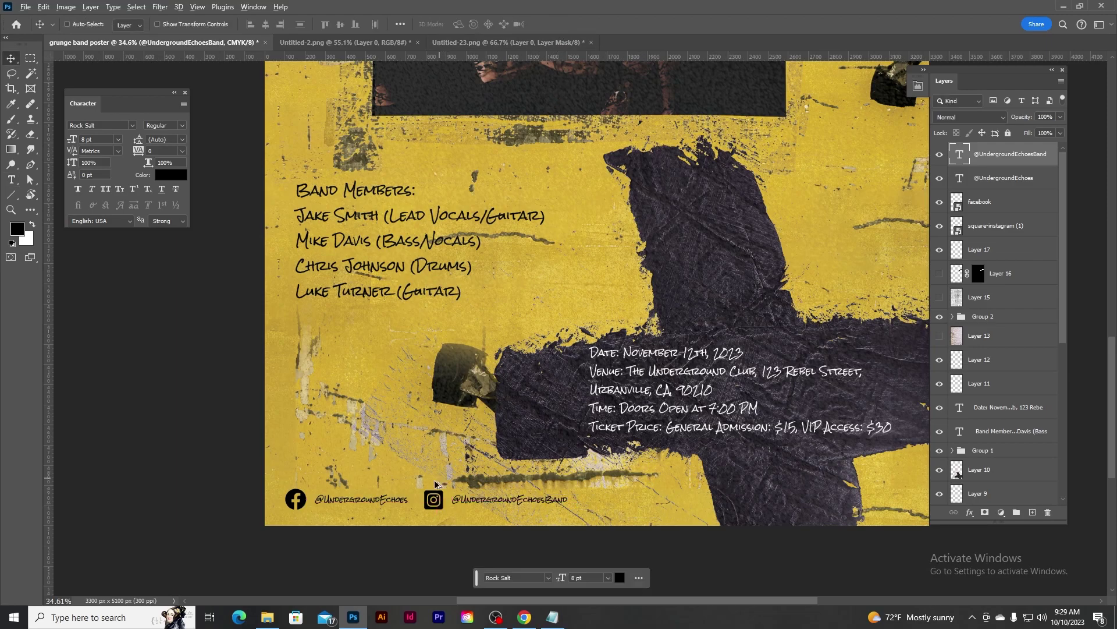
# Step: Align the vertical centers of the facebook icon and its handle, and group the two layers
pyautogui.scroll(2, 441, 481)
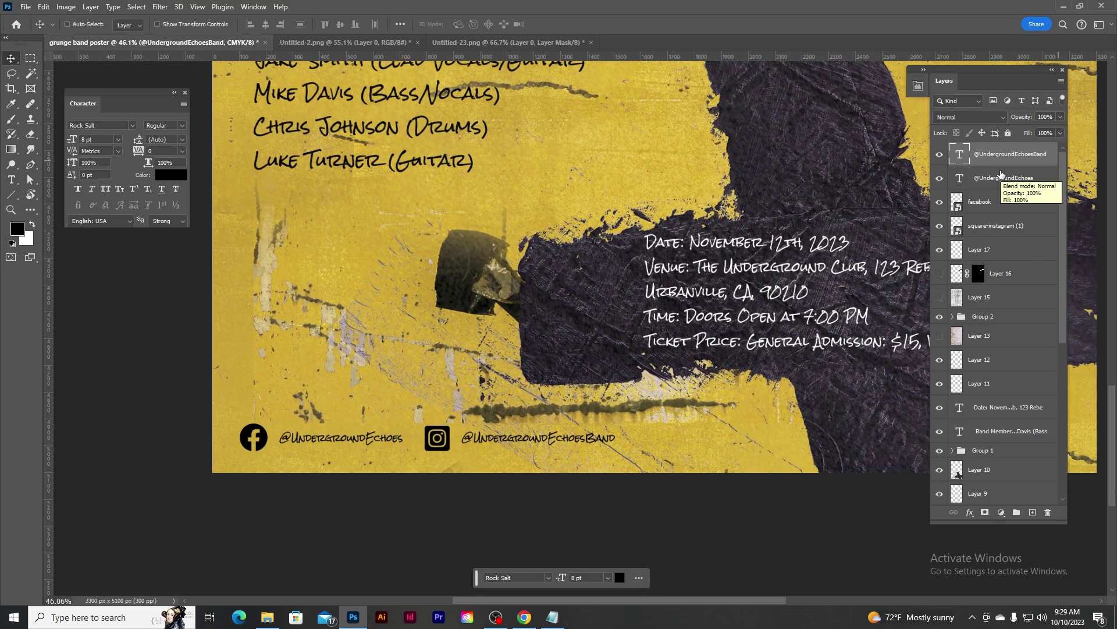
pyautogui.scroll(3, 310, 440)
pyautogui.click(31, 59)
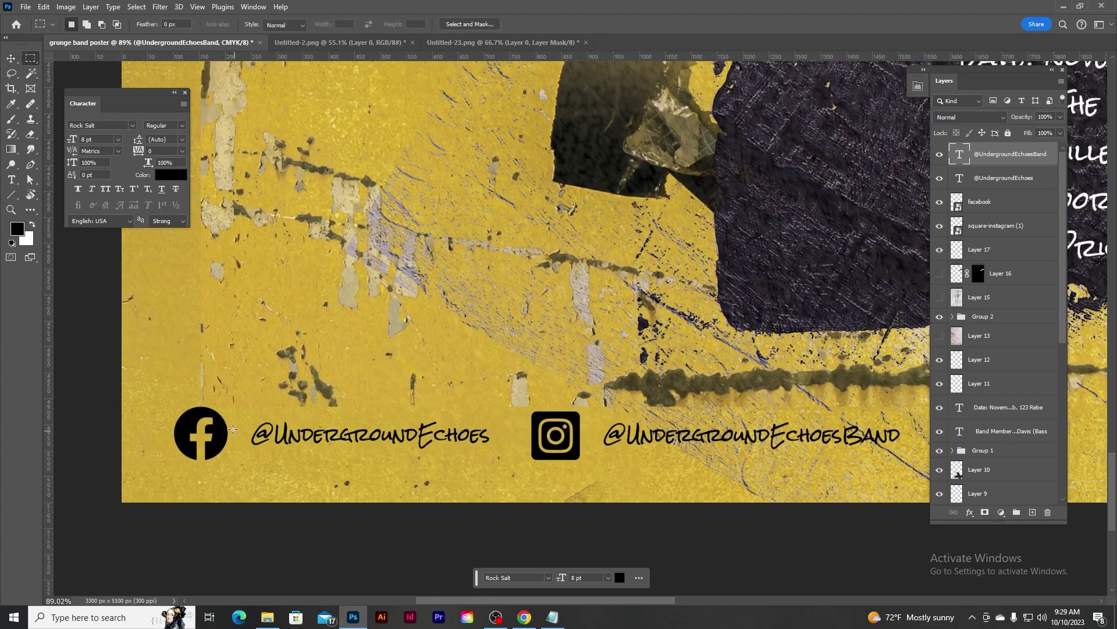
pyautogui.click(1016, 185)
pyautogui.click(992, 205)
pyautogui.keyDown('shift'); pyautogui.click(999, 180); pyautogui.keyUp('shift')
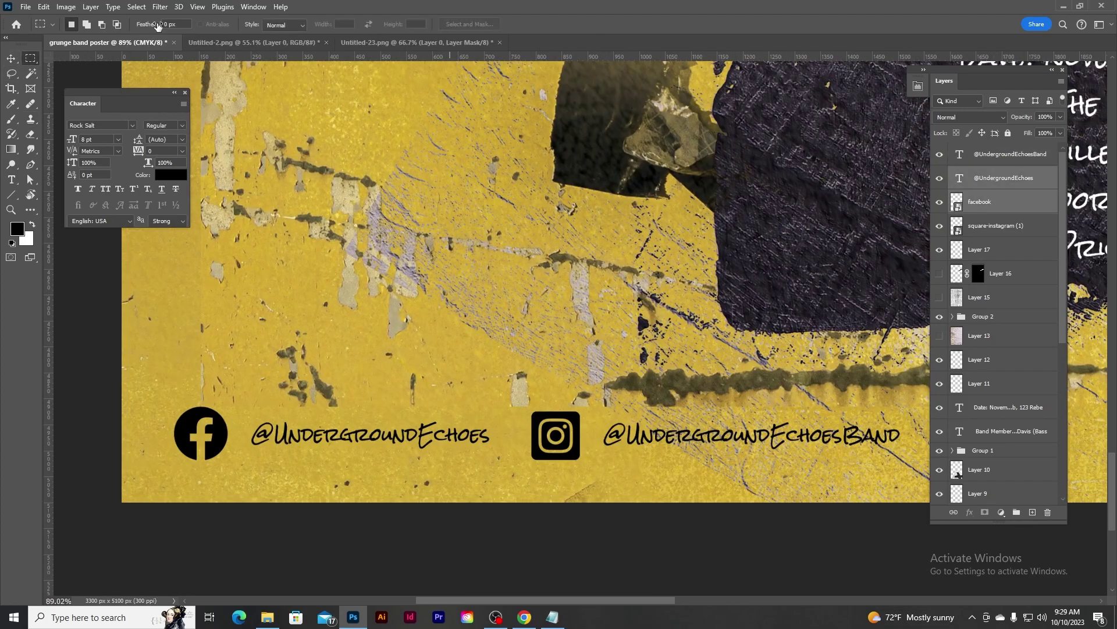
pyautogui.press('v')
pyautogui.click(340, 25)
pyautogui.hotkey('ctrl', 'g')
# Step: Align the vertical centers of the Instagram icon and its handle, and group the two layers
pyautogui.click(1006, 196)
pyautogui.keyDown('ctrl'); pyautogui.click(1008, 160); pyautogui.keyUp('ctrl')
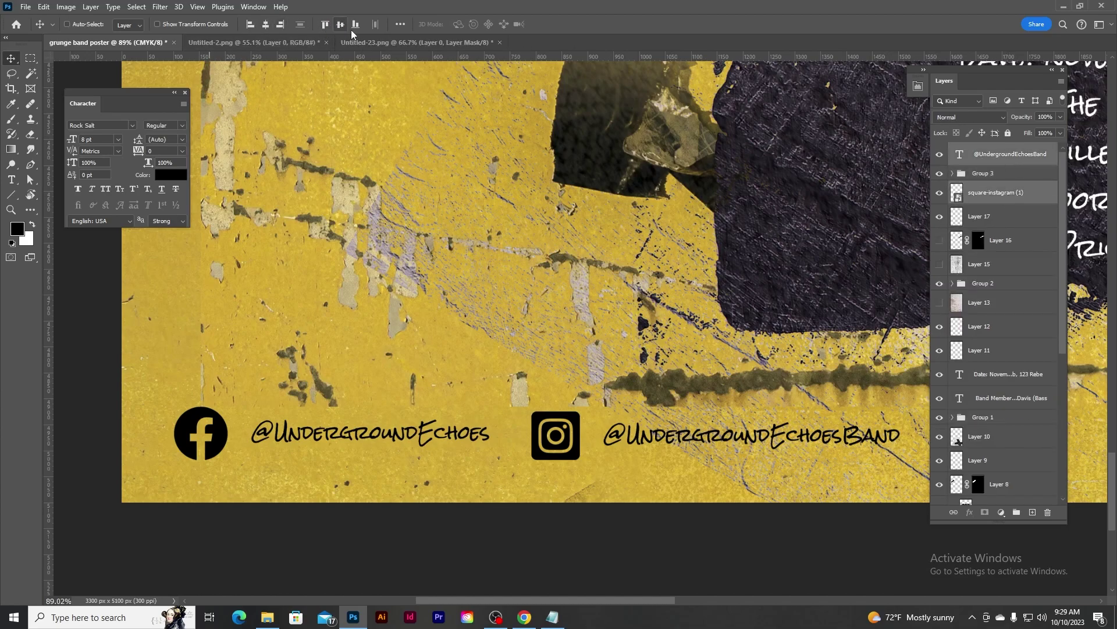
pyautogui.hotkey('ctrl', 'g')
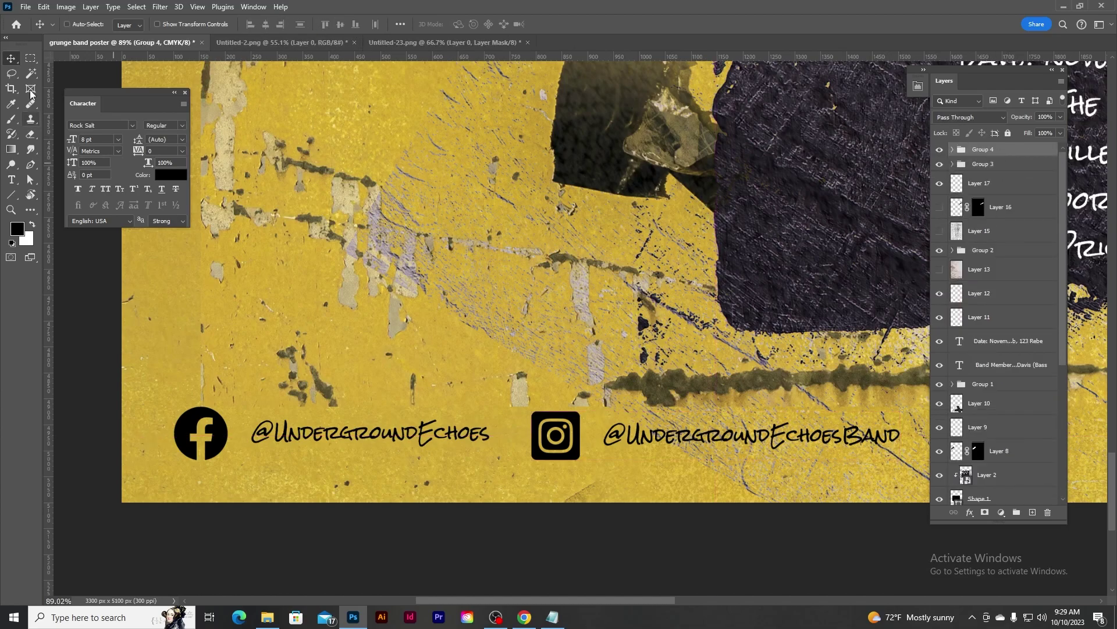
# Step: Compare the gap between the facebook icon and its handle with the Instagram gap using a marquee selection
pyautogui.press('m')
pyautogui.moveTo(227, 423)
pyautogui.mouseDown()
pyautogui.moveTo(249, 448)
pyautogui.moveTo(599, 446)
pyautogui.mouseUp()
pyautogui.hotkey('ctrl', 'd')
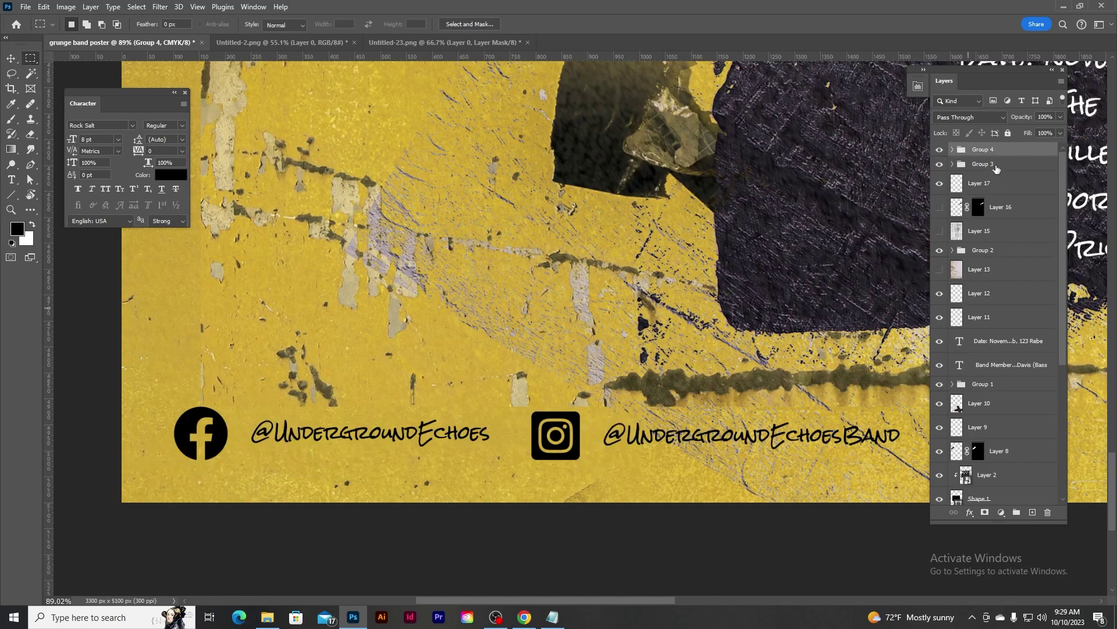
# Step: Align the vertical centers of the two social media groups and combine them in a group named "contact"
pyautogui.keyDown('ctrl'); pyautogui.click(997, 165); pyautogui.keyUp('ctrl')
pyautogui.click(11, 58)
pyautogui.click(341, 24)
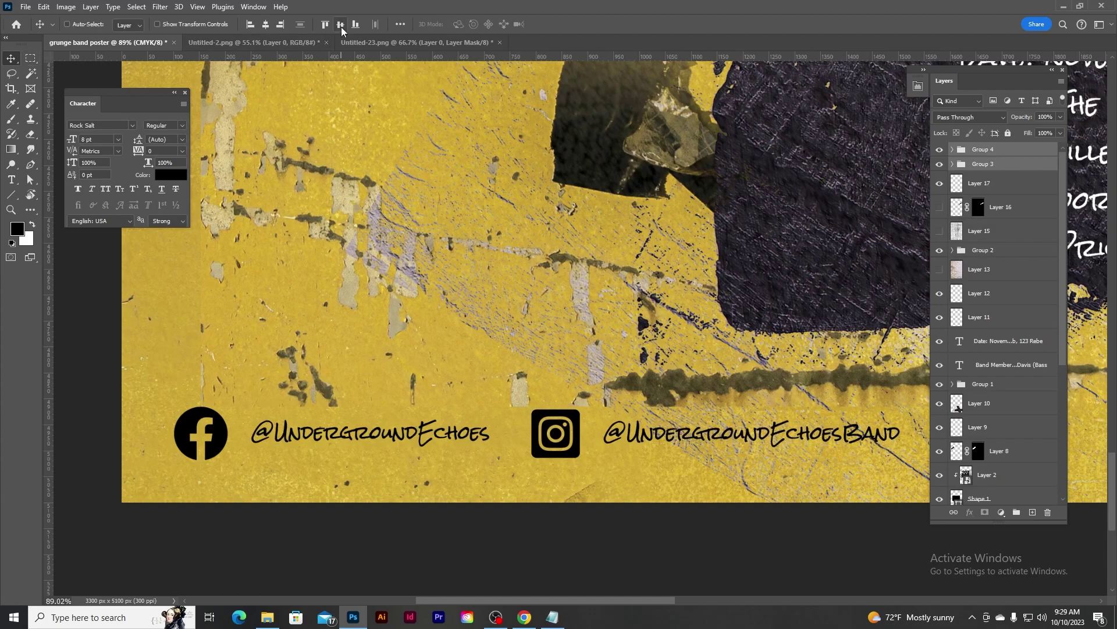
pyautogui.hotkey('ctrl', 'g')
pyautogui.doubleClick(983, 150)
pyautogui.write('contact')
pyautogui.press('Return')
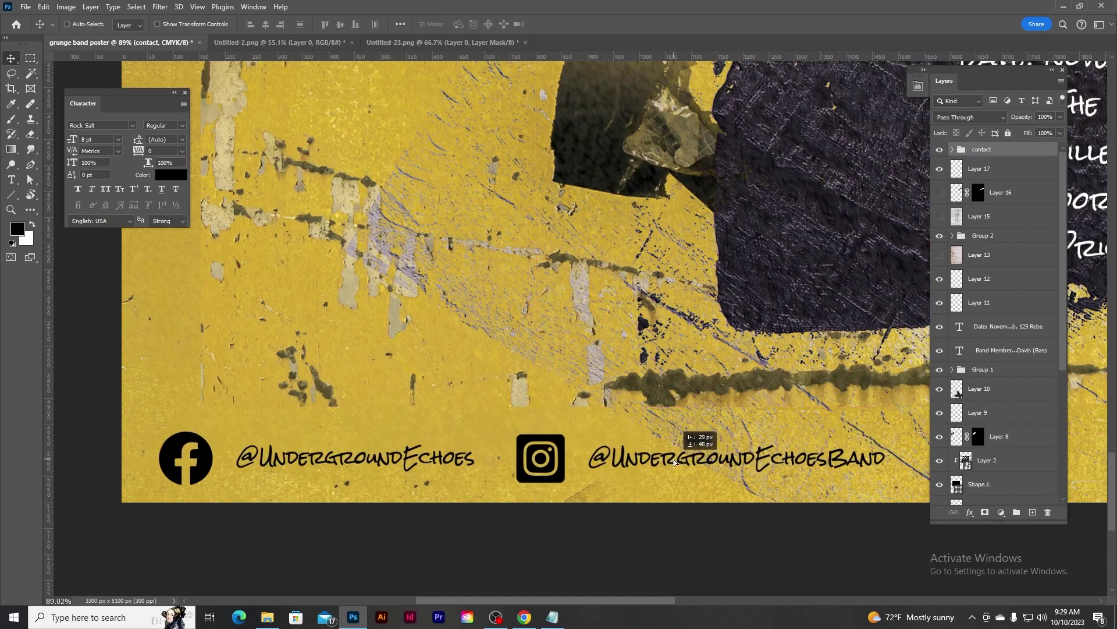
# Step: Move the contact group closer to the poster's lower-left corner, with an even margin to the edges
pyautogui.scroll(-5, 698, 442)
pyautogui.moveTo(745, 366); pyautogui.dragTo(502, 389)
pyautogui.scroll(2, 372, 489)
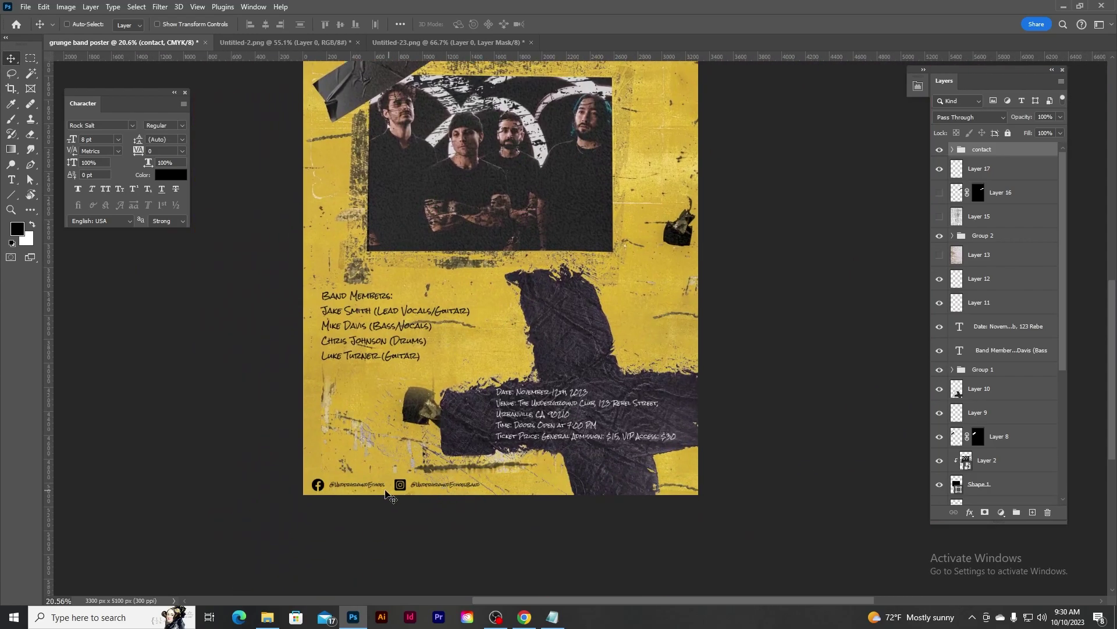
pyautogui.moveTo(372, 489); pyautogui.dragTo(372, 481)
# Step: Open the event details text on the black X for editing and copy the date "November 12th, 2023"
pyautogui.scroll(-2, 761, 325)
pyautogui.moveTo(721, 330); pyautogui.dragTo(489, 474)
pyautogui.scroll(3, 490, 474)
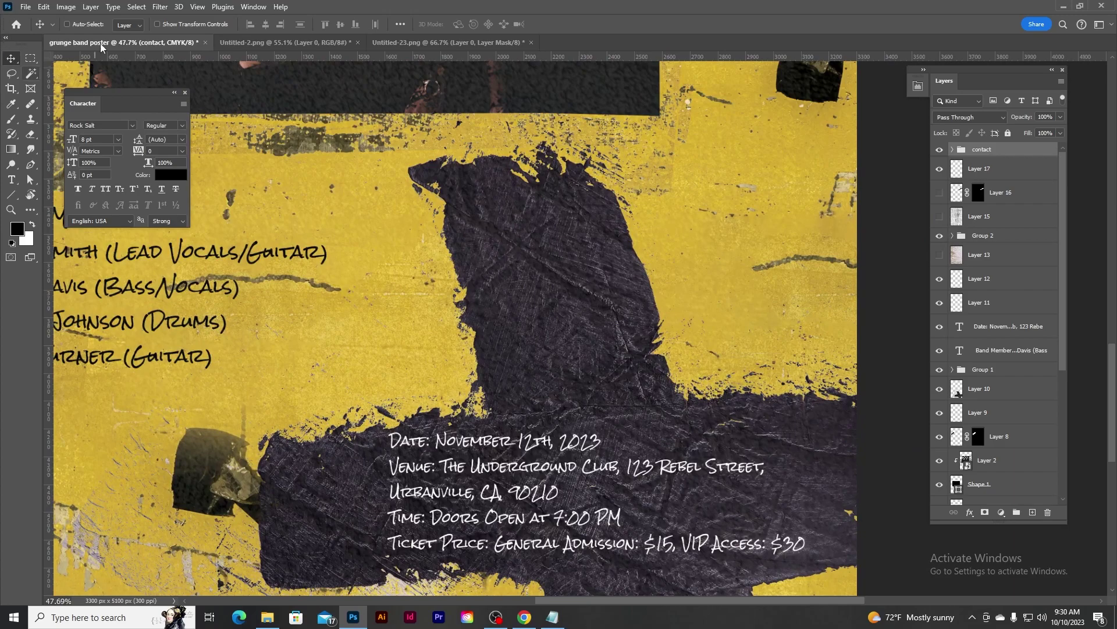
pyautogui.click(493, 439)
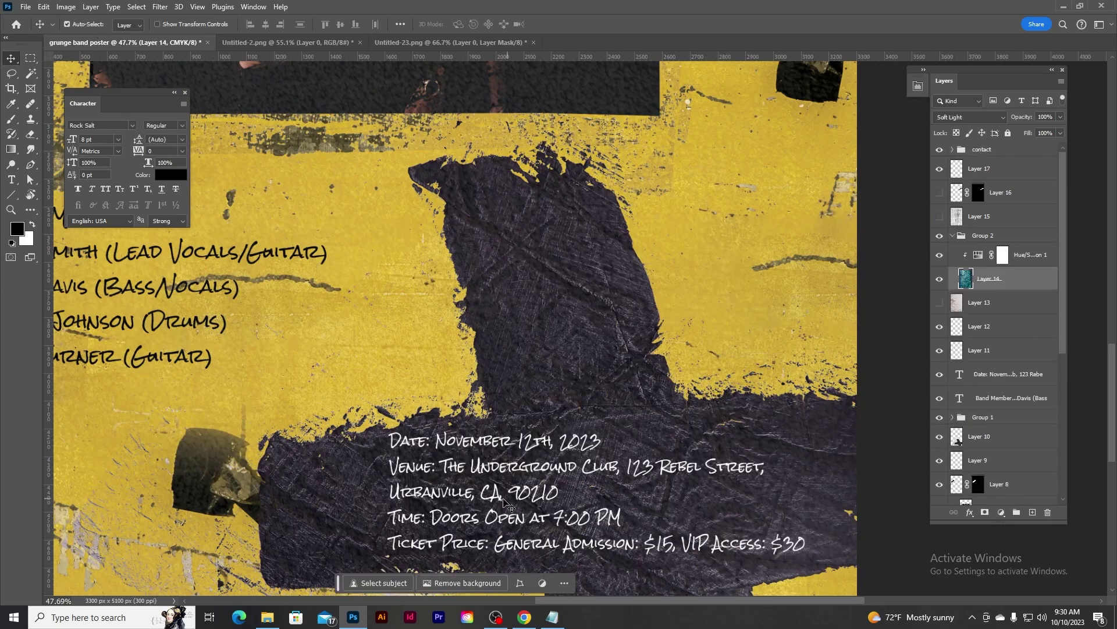
pyautogui.click(988, 378)
pyautogui.click(939, 375)
pyautogui.click(939, 375)
pyautogui.doubleClick(960, 374)
pyautogui.click(391, 441)
pyautogui.moveTo(462, 440); pyautogui.dragTo(613, 440)
pyautogui.hotkey('ctrl', 'c')
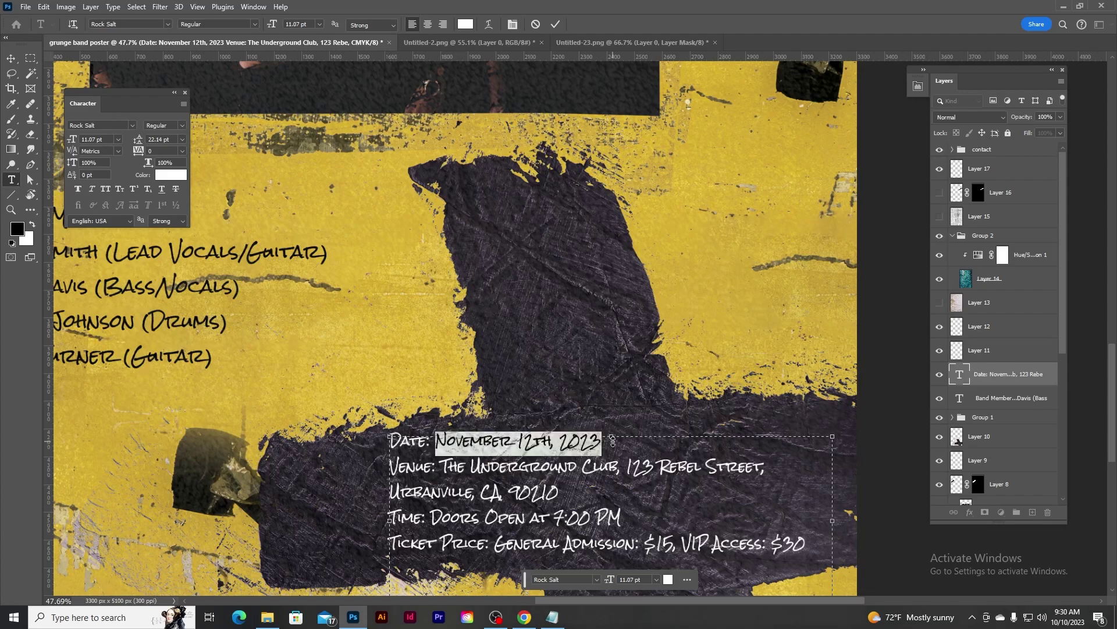
# Step: Delete the whole date line from the event details so the text starts with the venue
pyautogui.press('BackSpace')
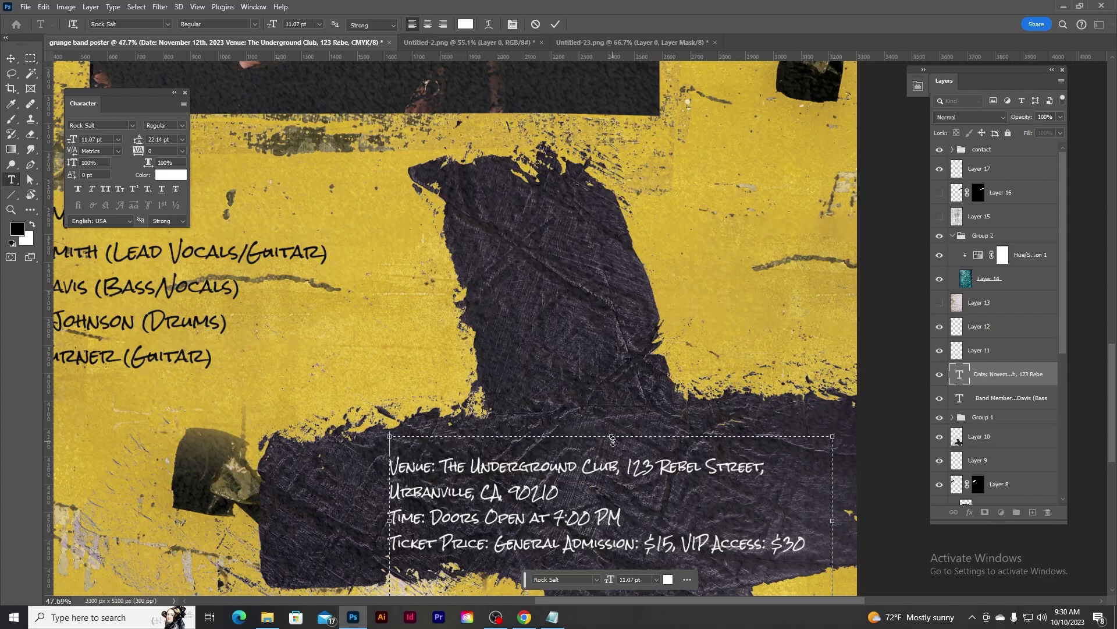
pyautogui.press('Delete')
pyautogui.click(557, 25)
pyautogui.press('v')
# Step: Paste the date as new 15 pt white text over the tape on the band photo and shorten it to "Nov 12th, 2023"
pyautogui.hotkey('ctrl', '0')
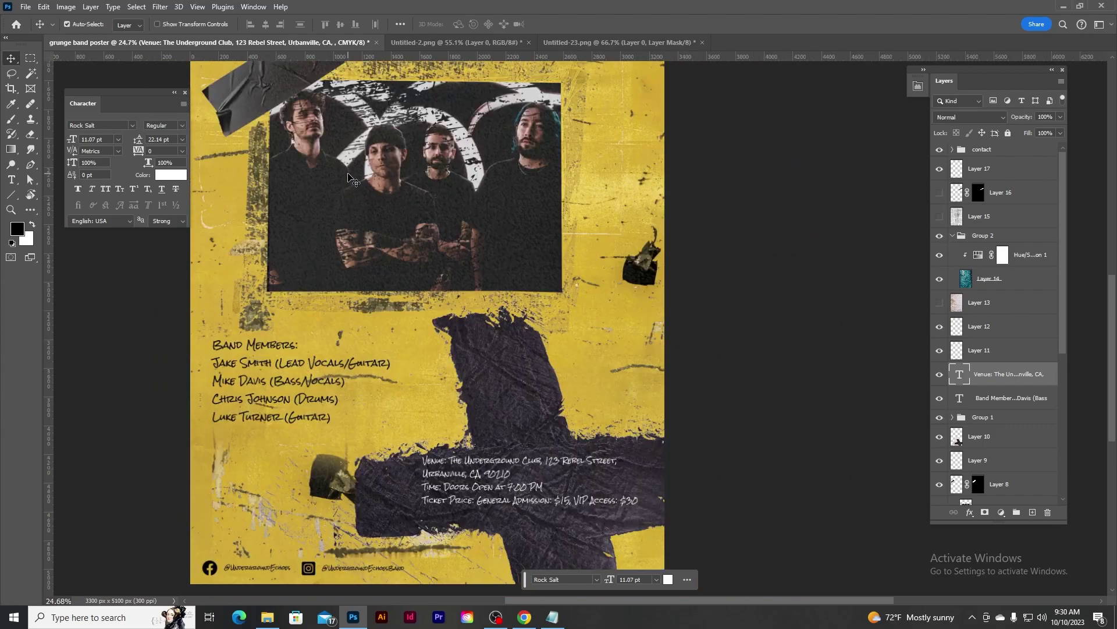
pyautogui.scroll(2, 270, 232)
pyautogui.press('t')
pyautogui.click(247, 256)
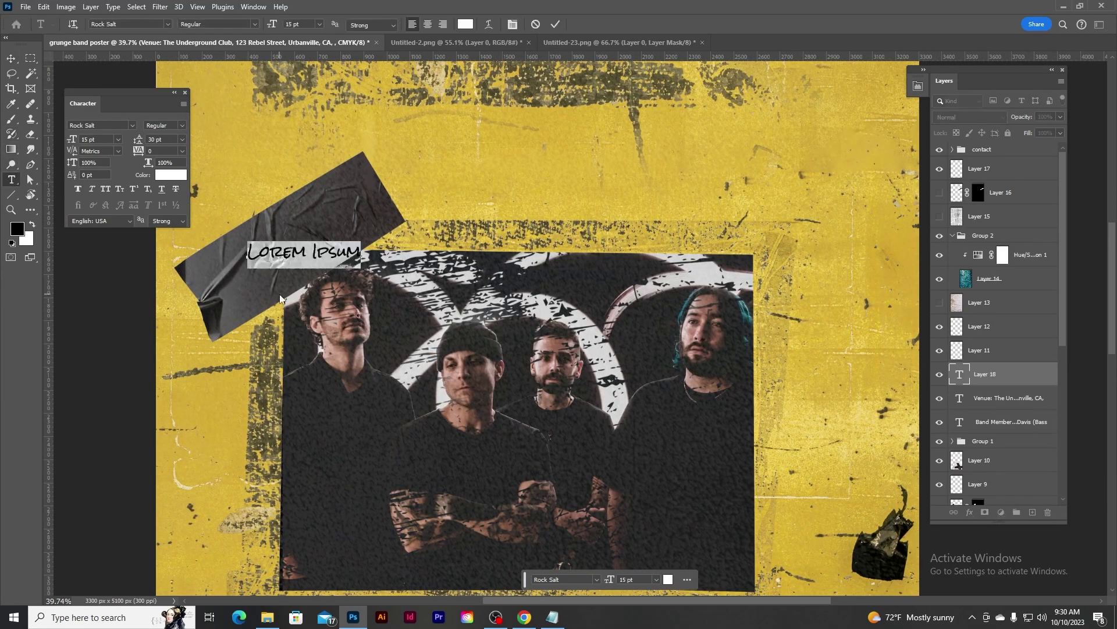
pyautogui.hotkey('ctrl', 'v')
pyautogui.moveTo(289, 264); pyautogui.dragTo(313, 255)
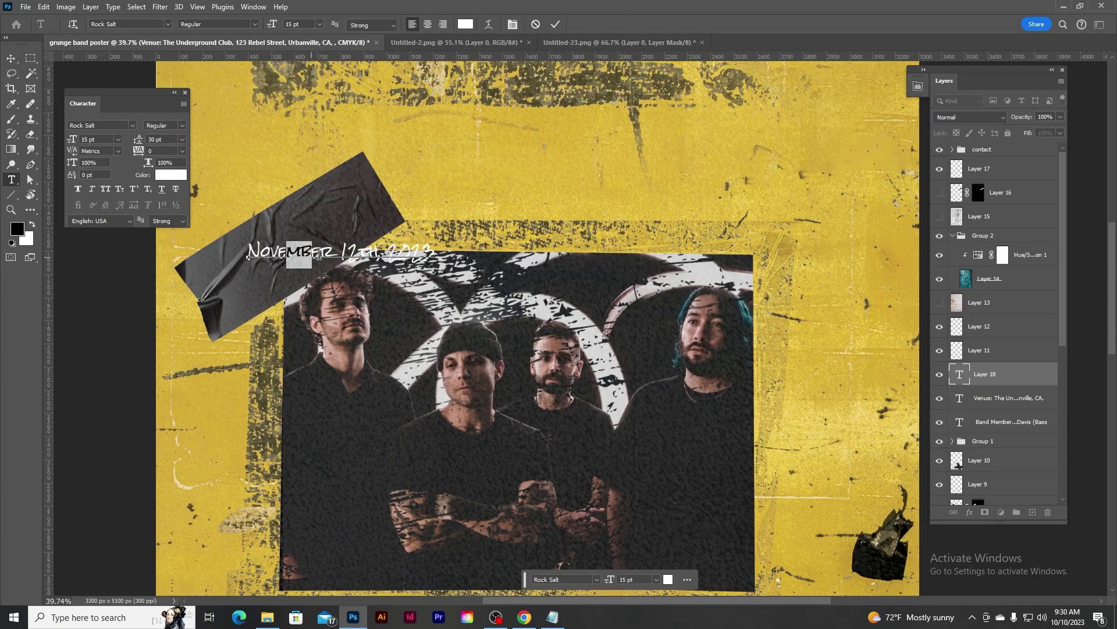
pyautogui.press('BackSpace')
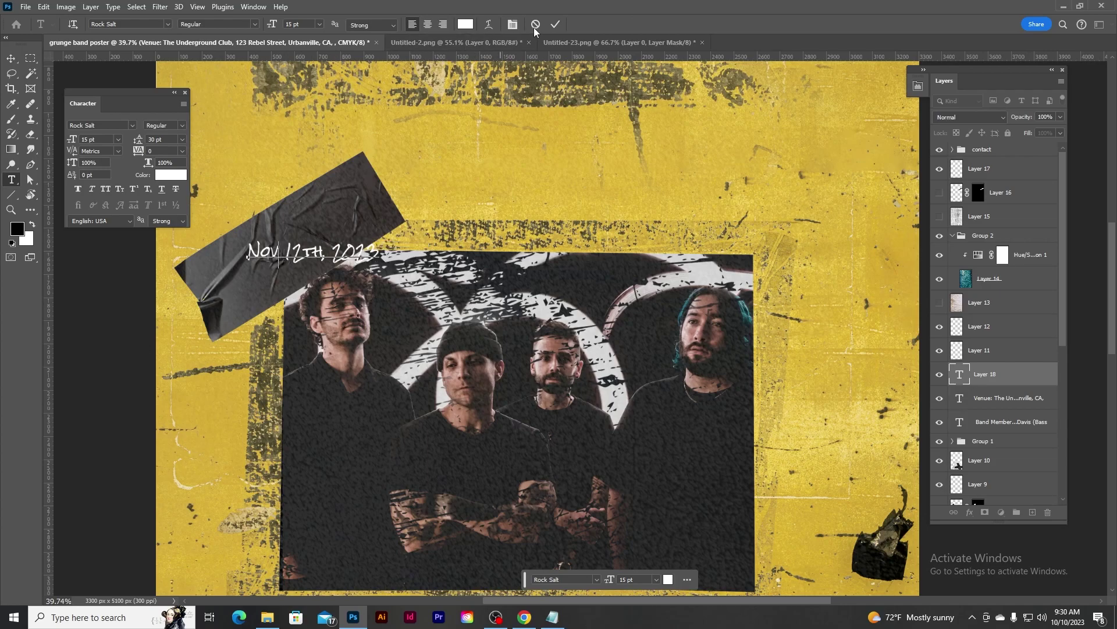
# Step: Scale the date text to about 140%, rotate it about -30° and place it along the tape
pyautogui.click(555, 24)
pyautogui.hotkey('ctrl', 't')
pyautogui.moveTo(379, 240); pyautogui.dragTo(430, 209)
pyautogui.moveTo(461, 284); pyautogui.dragTo(470, 218)
pyautogui.moveTo(392, 216); pyautogui.dragTo(346, 216)
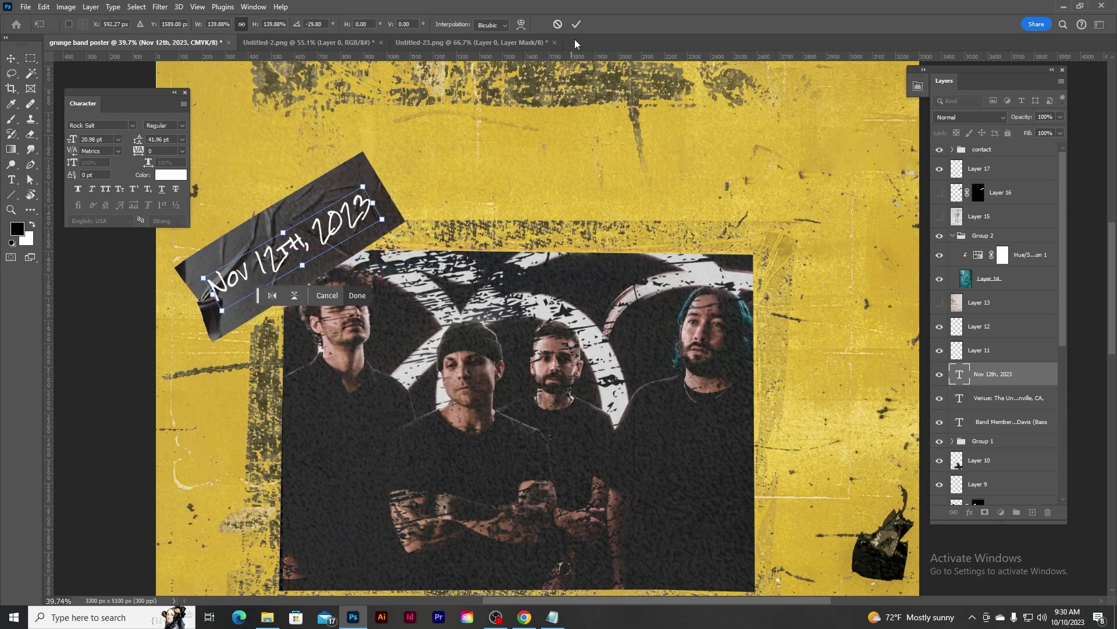
pyautogui.click(576, 24)
# Step: Add a new layer above the contact group
pyautogui.scroll(-5, 423, 198)
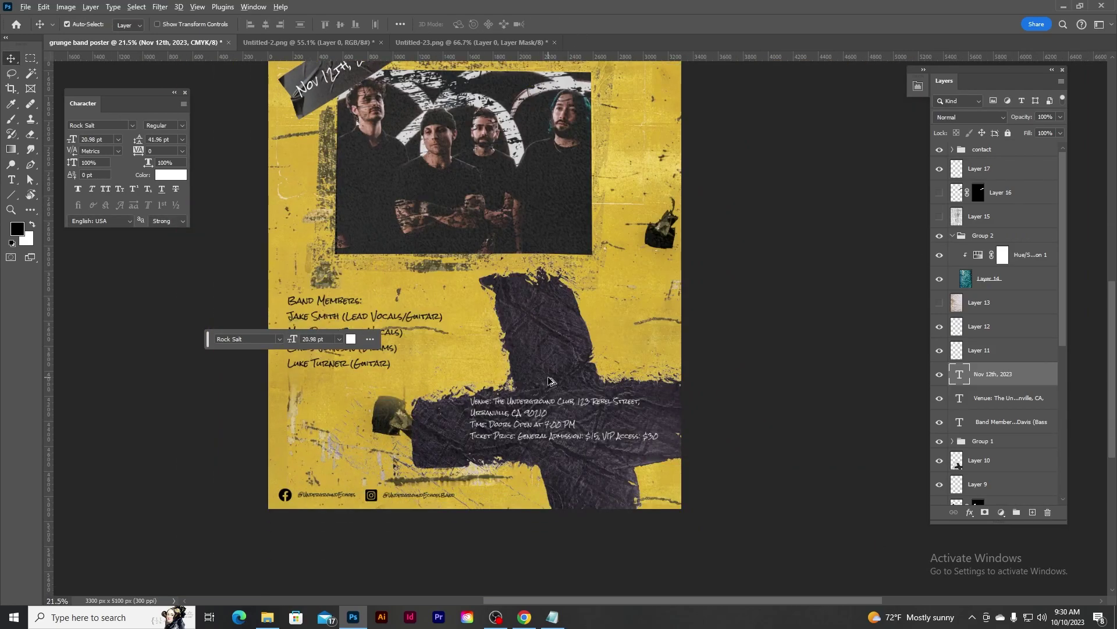
pyautogui.scroll(3, 548, 381)
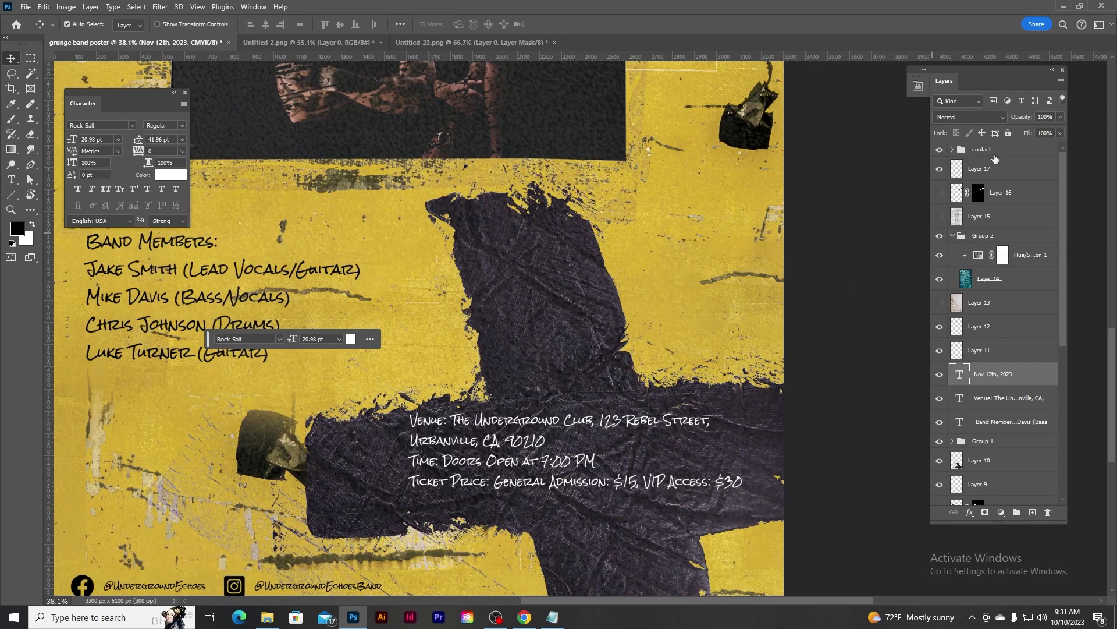
pyautogui.click(994, 154)
pyautogui.click(1033, 512)
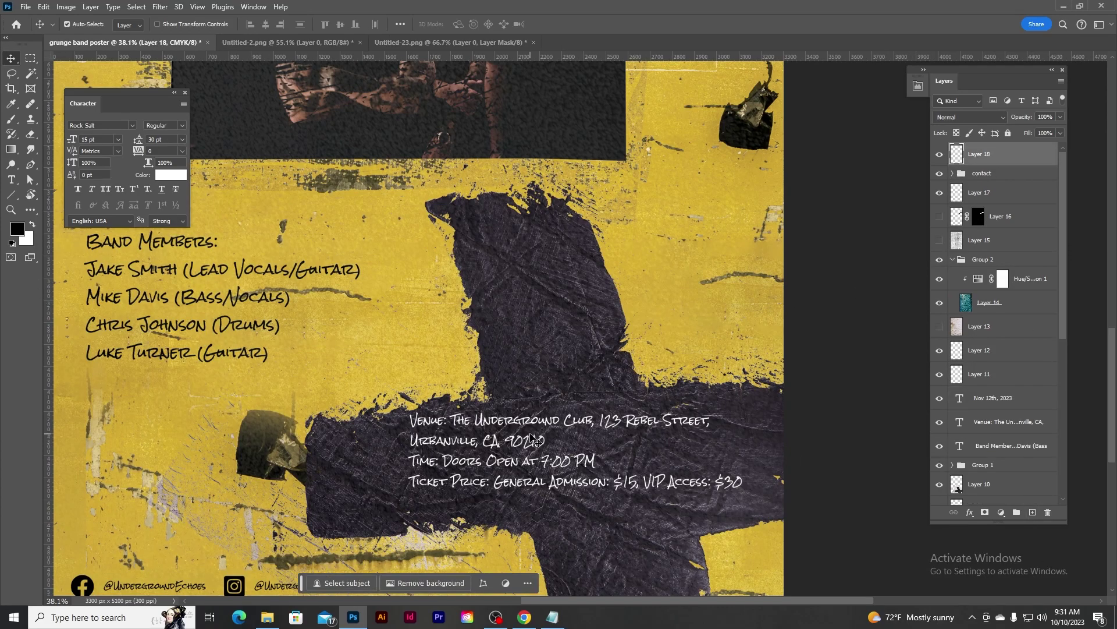
# Step: Check the event information in the Notepad brief and add a white 15 pt heading "Time & place" on the black X above the venue details
pyautogui.scroll(1, 539, 428)
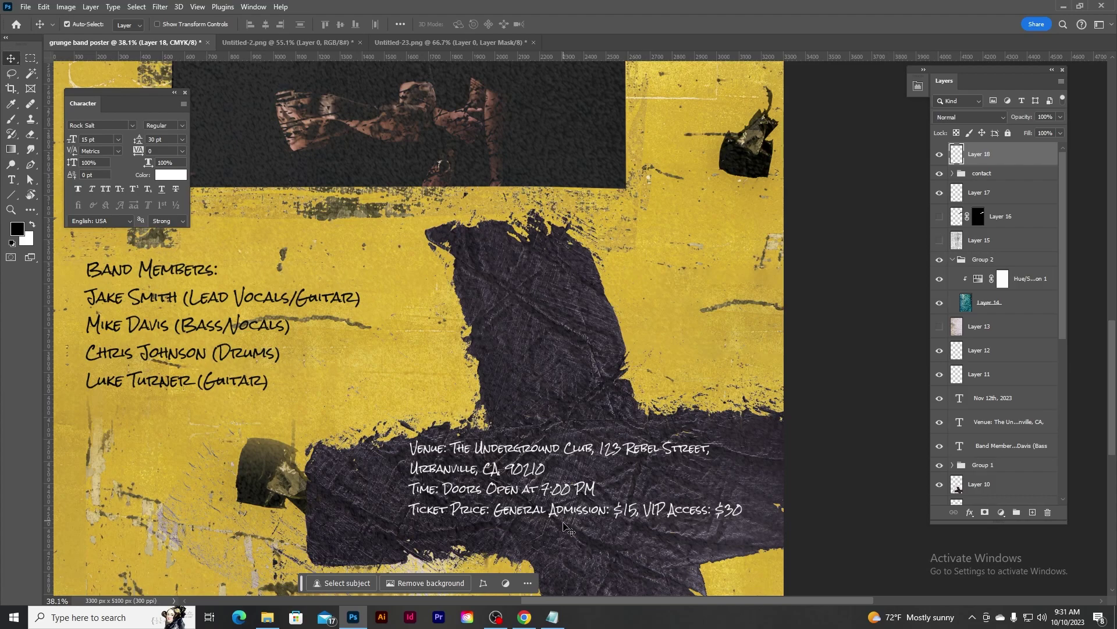
pyautogui.click(552, 617)
pyautogui.scroll(8, 382, 252)
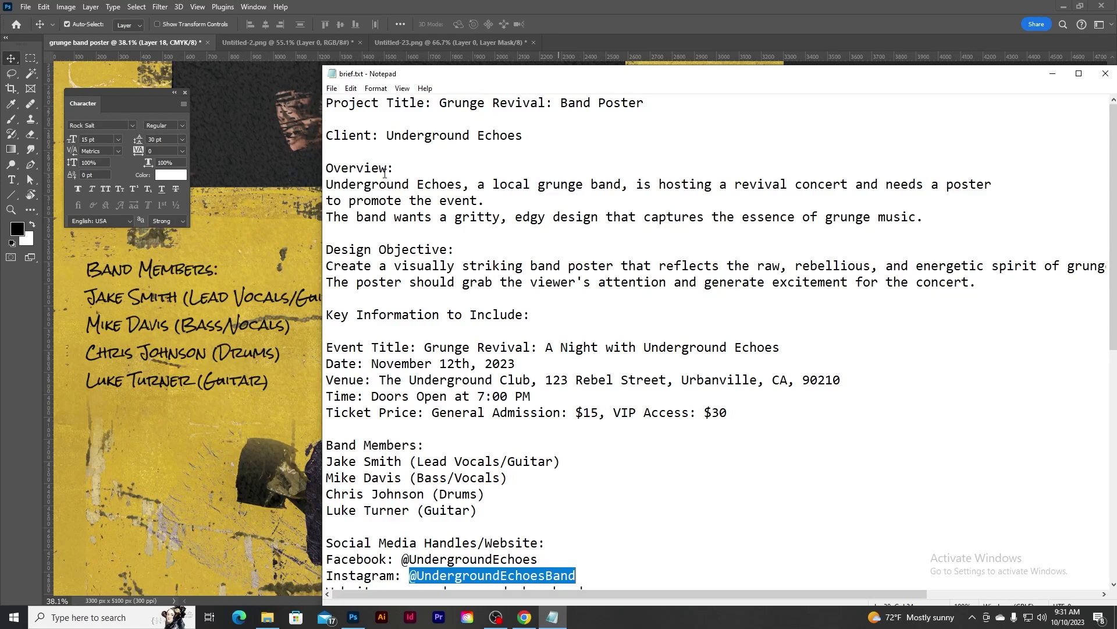
pyautogui.scroll(-1, 384, 172)
pyautogui.click(483, 5)
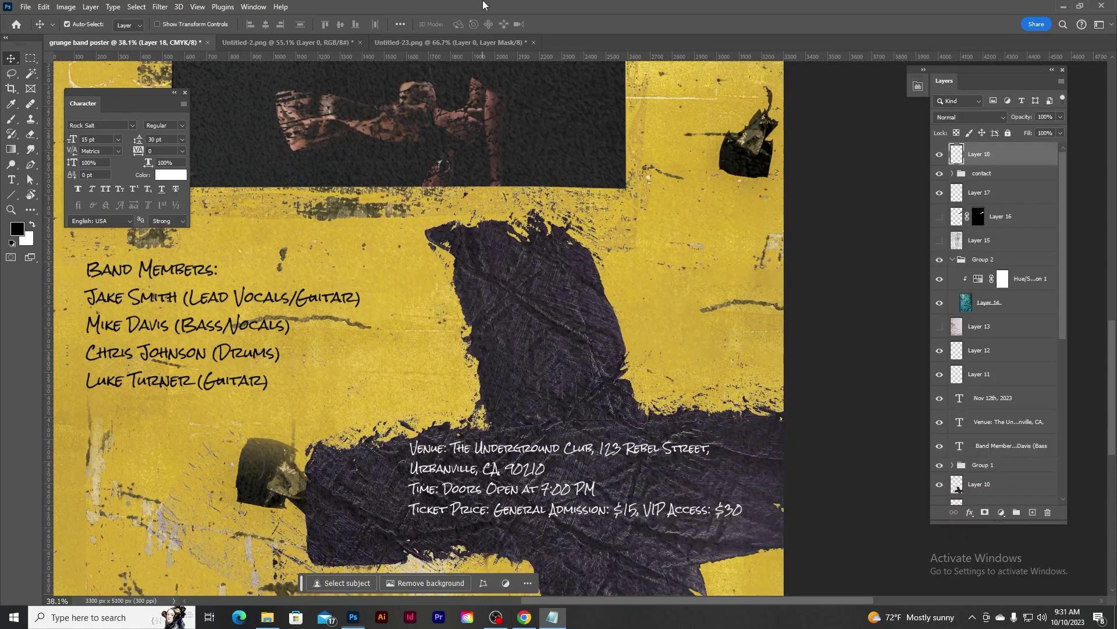
pyautogui.press('t')
pyautogui.click(525, 412)
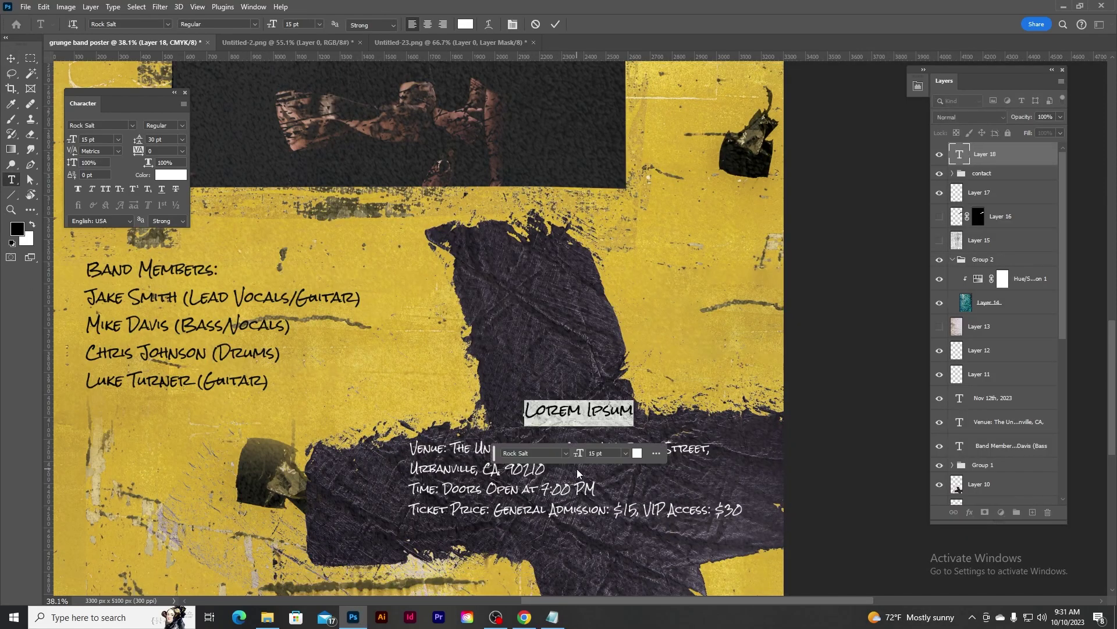
pyautogui.write('Time & place')
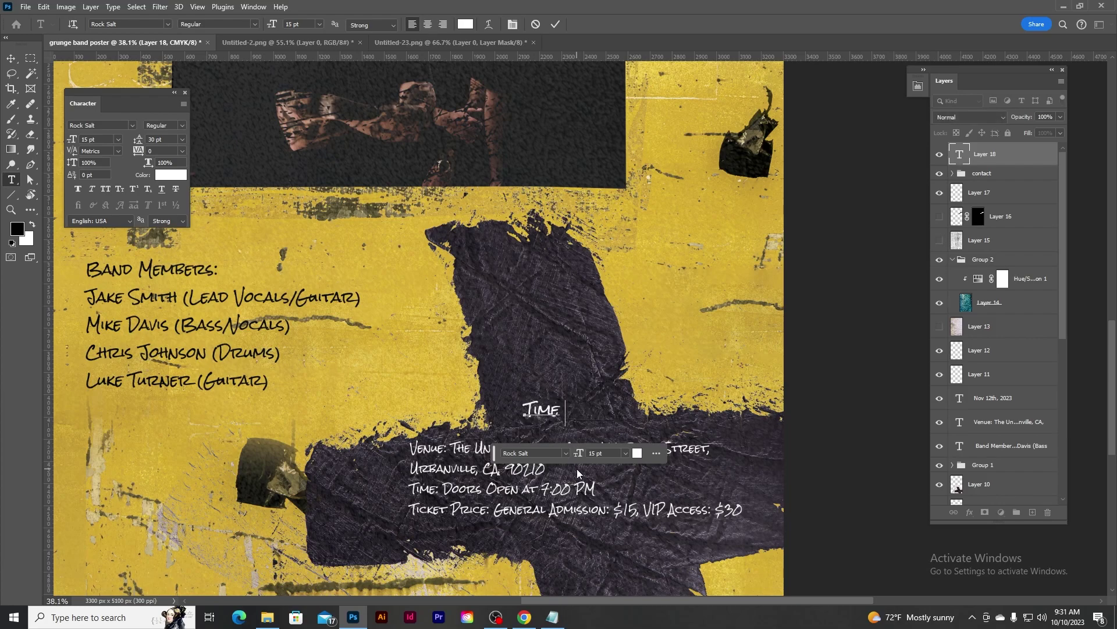
pyautogui.click(554, 29)
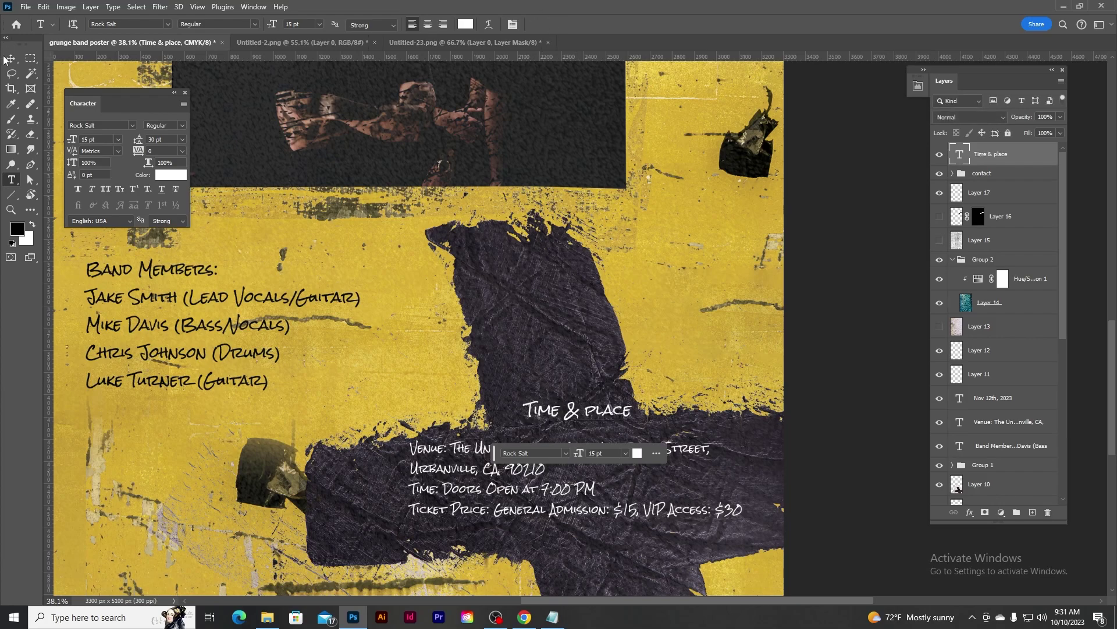
pyautogui.press('v')
pyautogui.moveTo(583, 409); pyautogui.dragTo(575, 416)
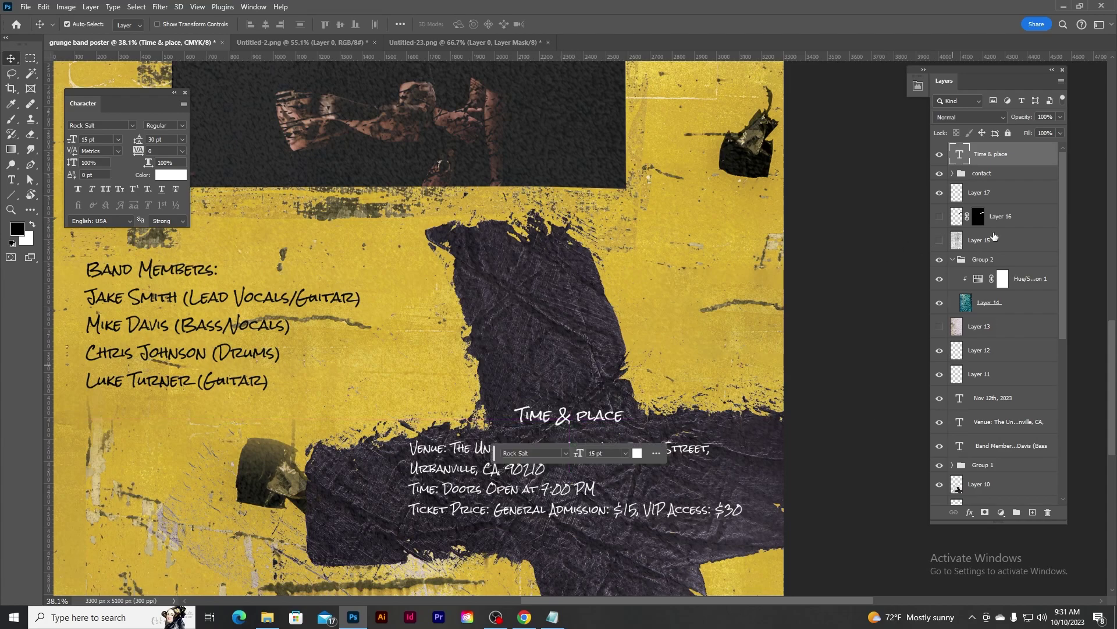
# Step: Centre the "Time & place" heading horizontally over the venue details, group the two text layers and shift the group slightly left and down
pyautogui.scroll(-2, 228, 325)
pyautogui.scroll(-4, 229, 325)
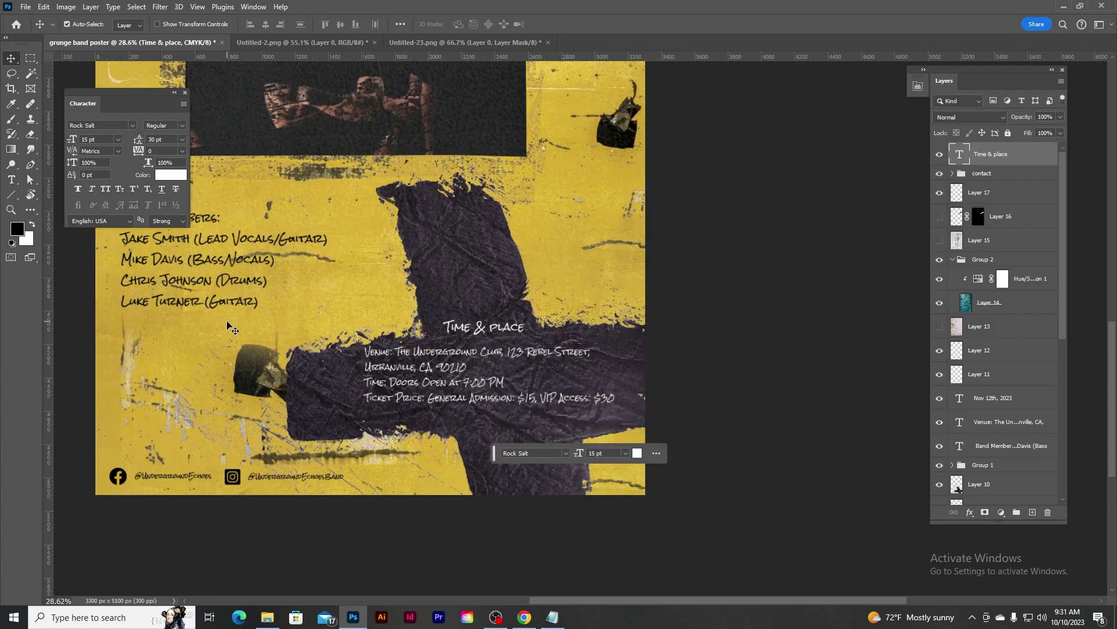
pyautogui.click(1002, 303)
pyautogui.click(1001, 422)
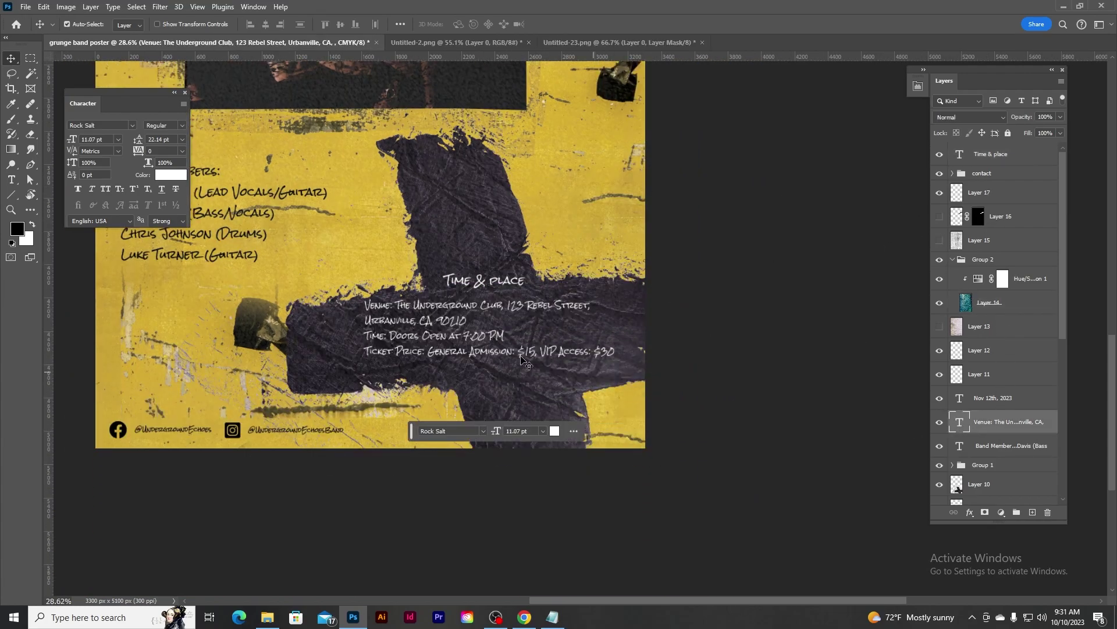
pyautogui.keyDown('ctrl'); pyautogui.click(998, 154); pyautogui.keyUp('ctrl')
pyautogui.click(266, 24)
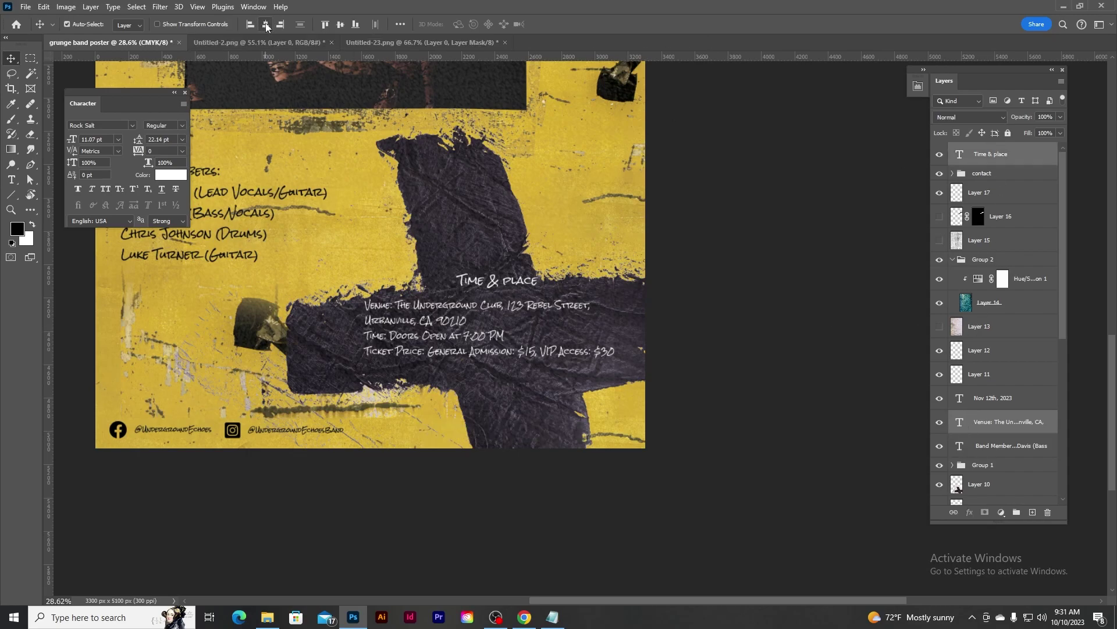
pyautogui.hotkey('ctrl', 'g')
pyautogui.moveTo(461, 329); pyautogui.dragTo(448, 338)
# Step: Examine the overall poster layout and the spacing of its title, photo, member list and event details
pyautogui.scroll(-6, 329, 261)
pyautogui.scroll(2, 328, 278)
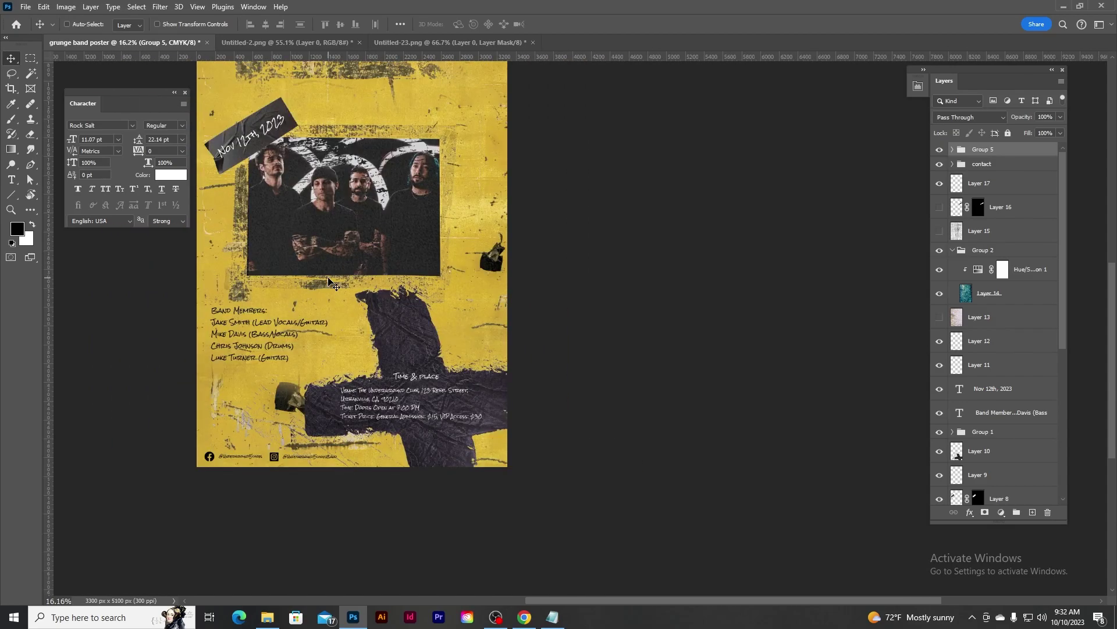
pyautogui.moveTo(329, 283); pyautogui.dragTo(440, 321)
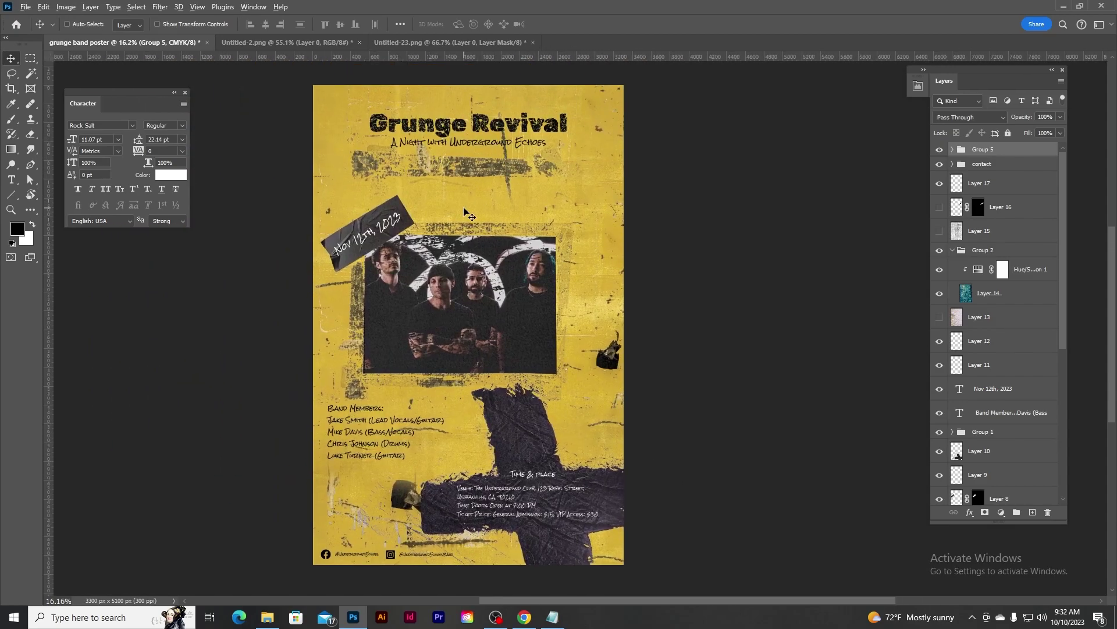
pyautogui.scroll(3, 467, 213)
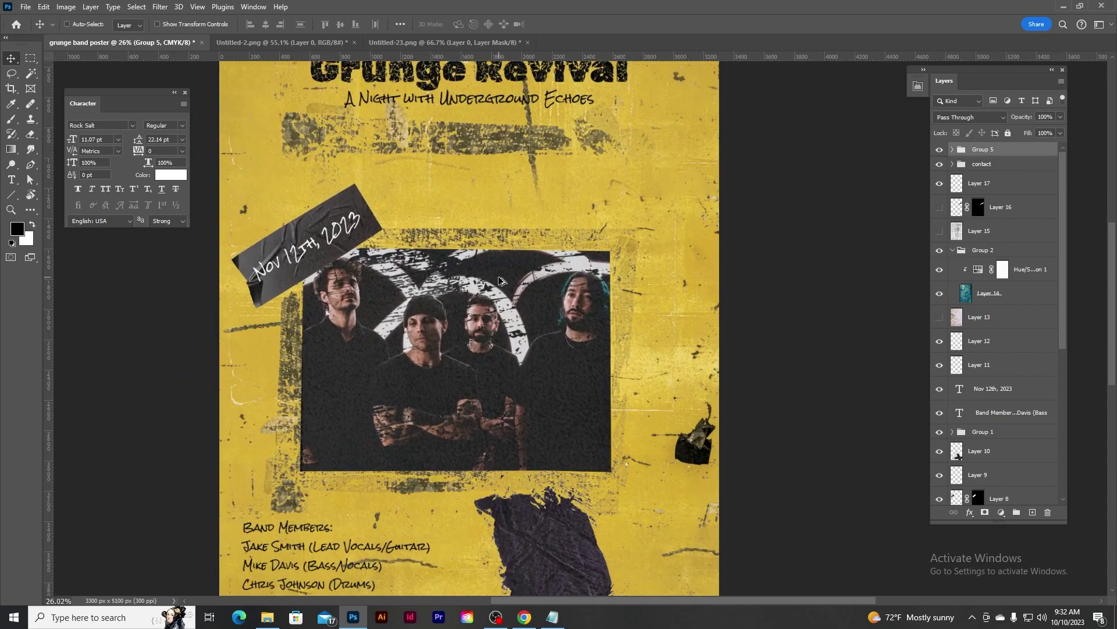
pyautogui.scroll(-3, 500, 281)
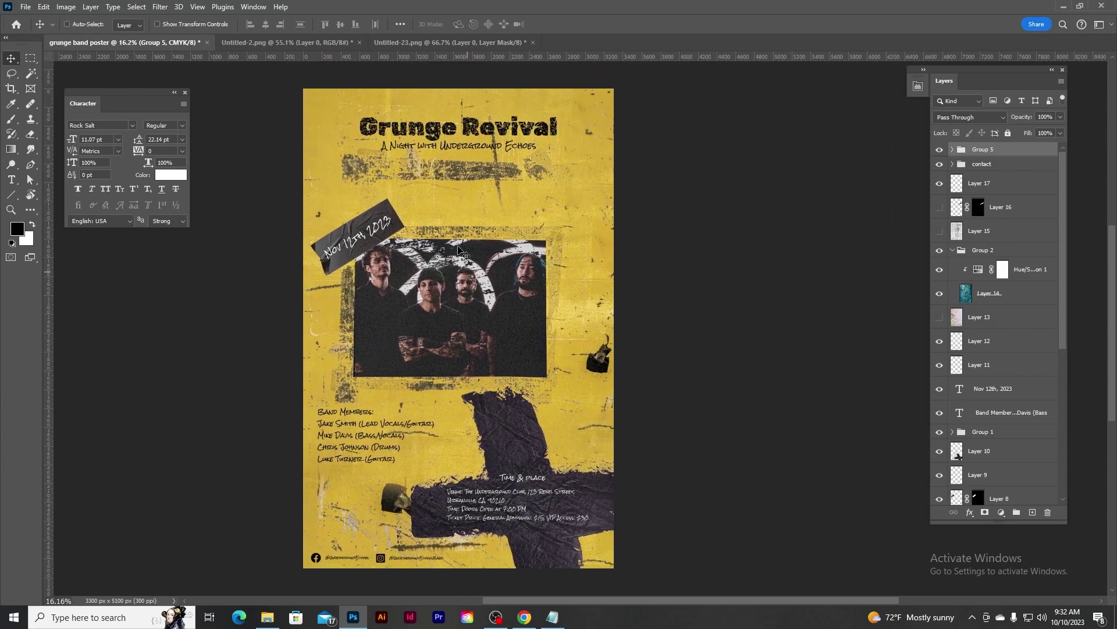
pyautogui.scroll(1, 410, 186)
pyautogui.scroll(1, 415, 190)
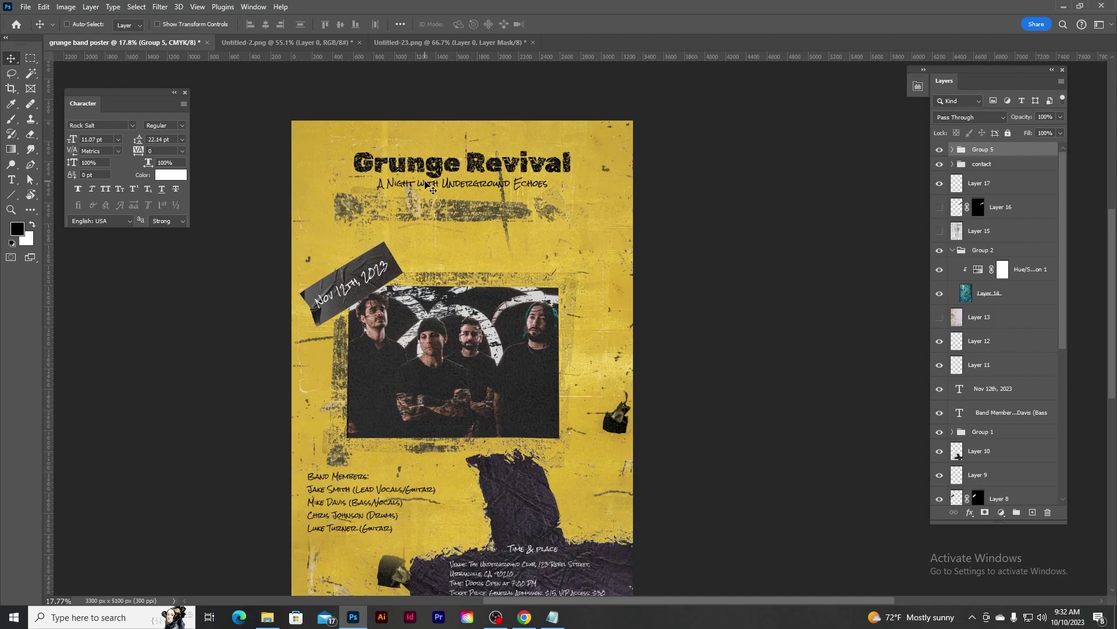
pyautogui.scroll(-3, 428, 185)
# Step: Create a new guide layout with 100 px margins on all four sides of the poster
pyautogui.click(185, 92)
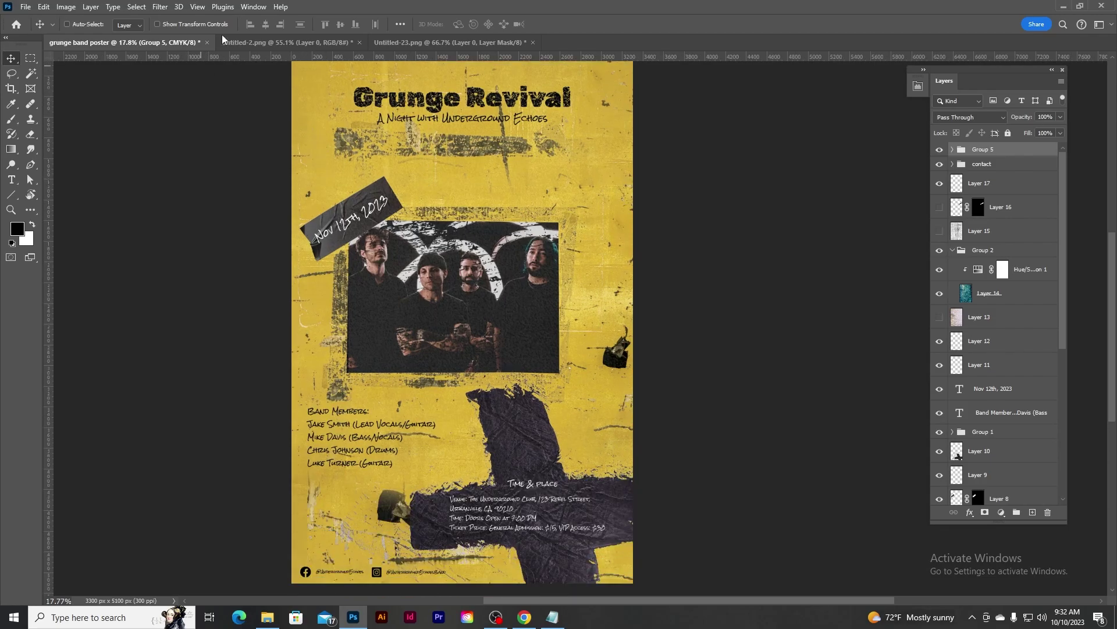
pyautogui.click(198, 7)
pyautogui.moveTo(256, 313)
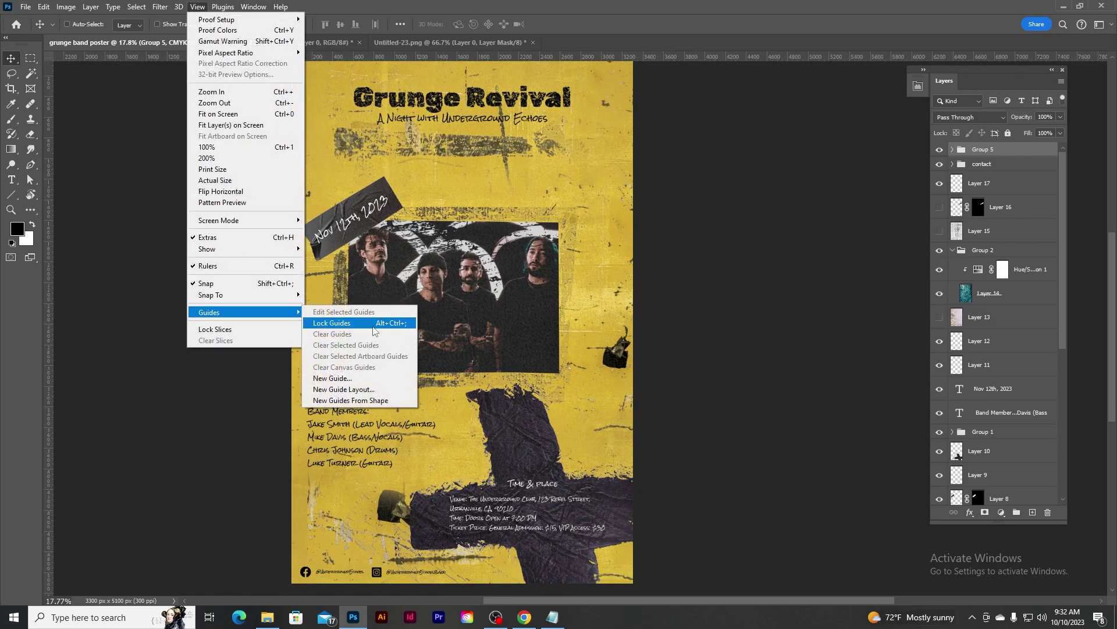
pyautogui.click(378, 389)
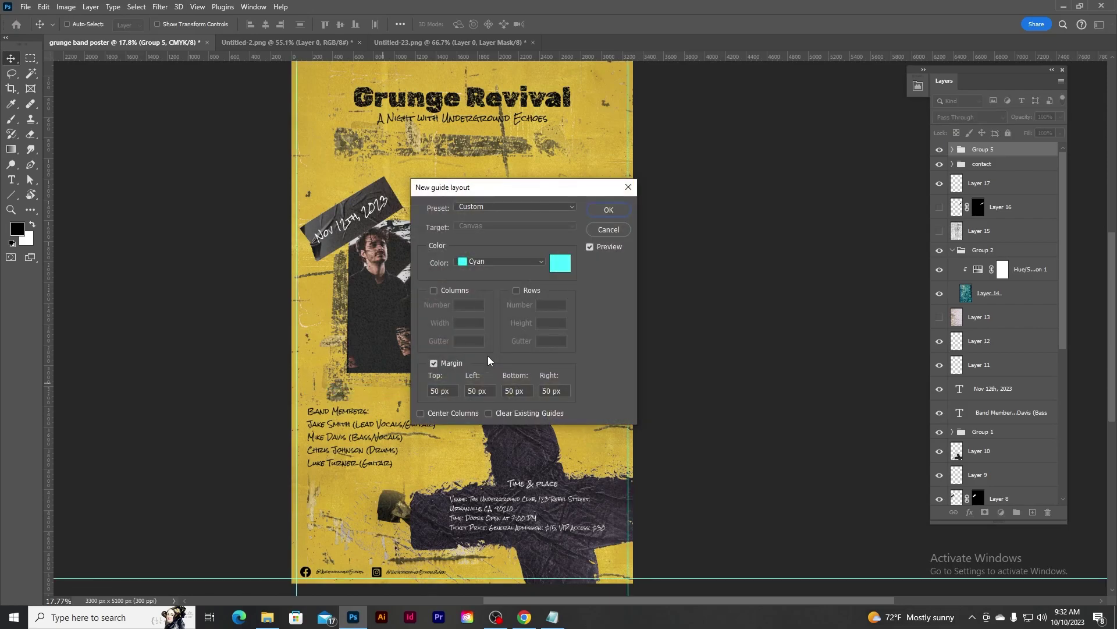
pyautogui.scroll(-1, 487, 160)
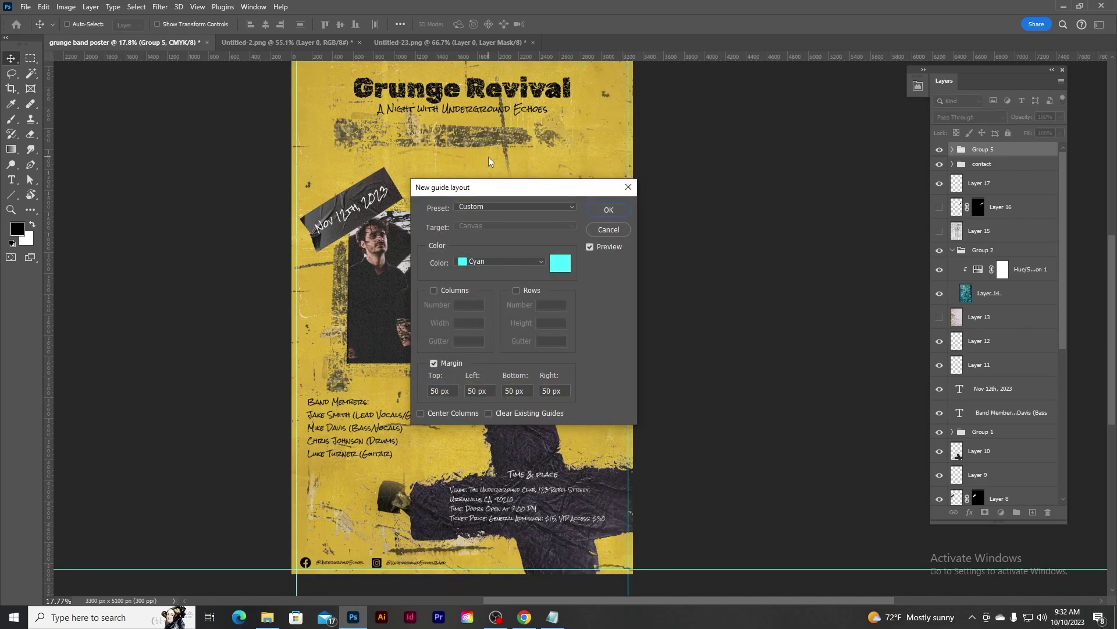
pyautogui.doubleClick(443, 392)
pyautogui.write('100')
pyautogui.press('Tab')
pyautogui.write('100')
pyautogui.press('Tab')
pyautogui.write('100')
pyautogui.press('Tab')
pyautogui.write('100')
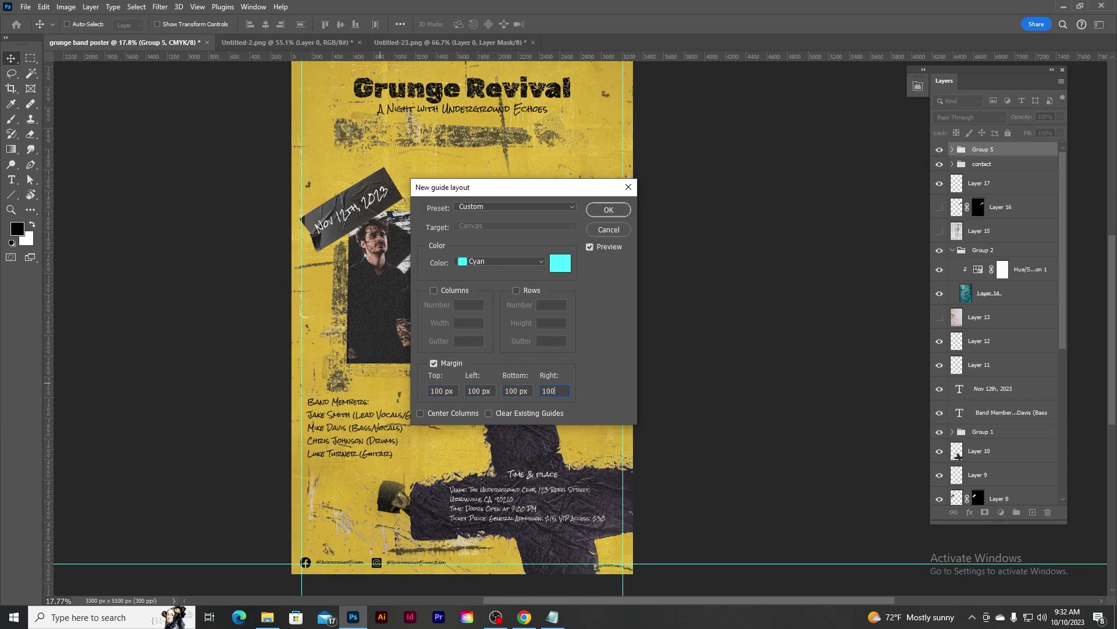
pyautogui.click(624, 211)
# Step: Move the band members text so its left edge sits on the left margin guide
pyautogui.scroll(-6, 402, 416)
pyautogui.scroll(5, 341, 361)
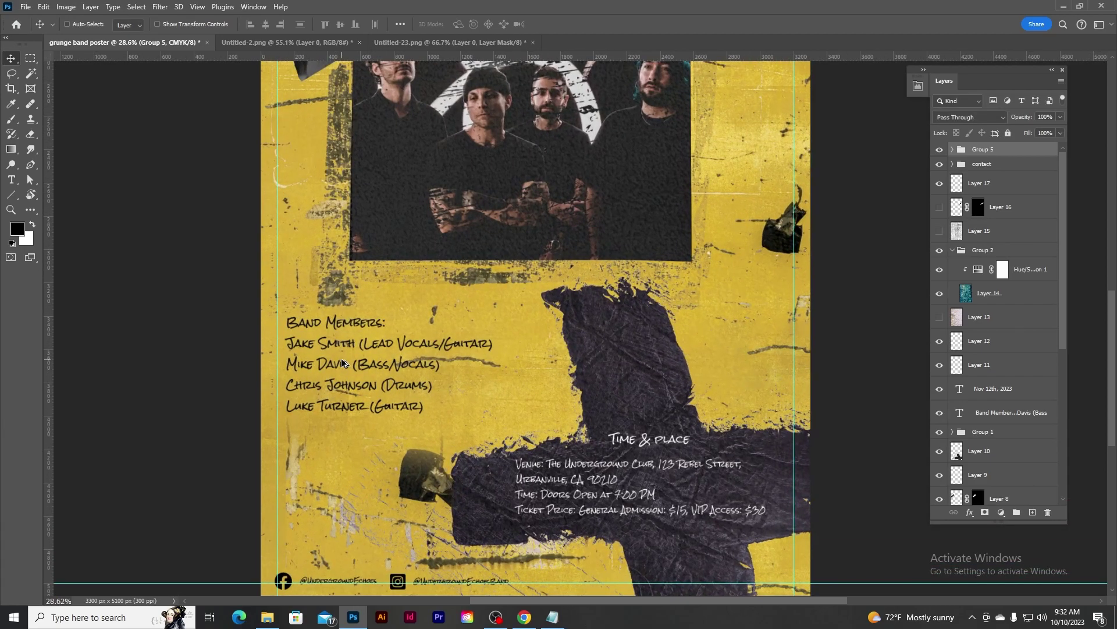
pyautogui.click(1014, 299)
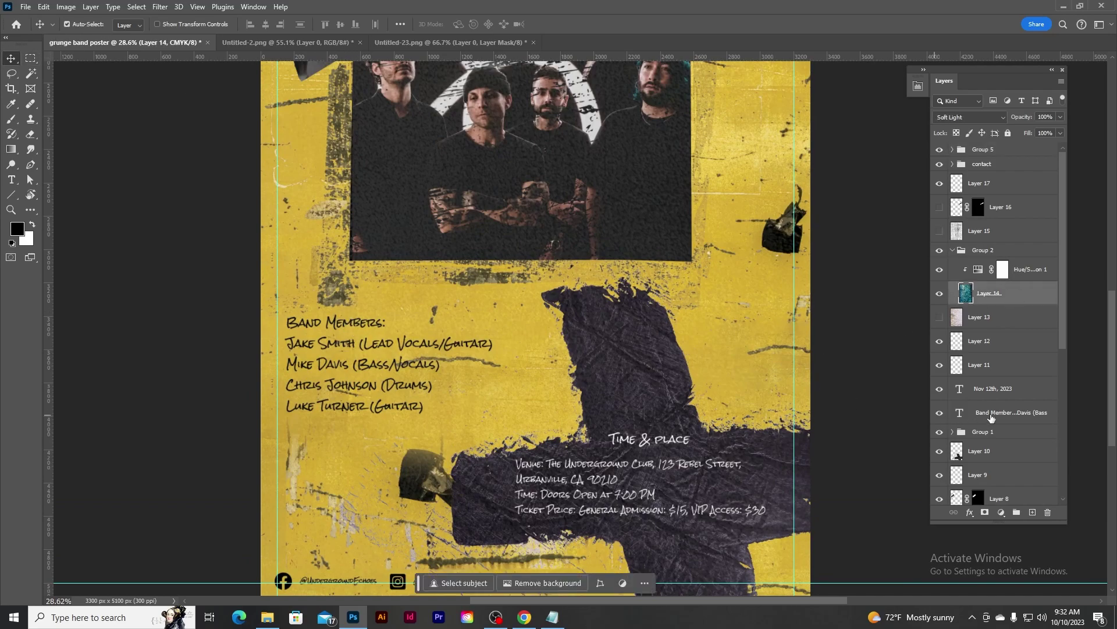
pyautogui.click(983, 416)
pyautogui.moveTo(402, 348); pyautogui.dragTo(380, 341)
pyautogui.scroll(-3, 484, 355)
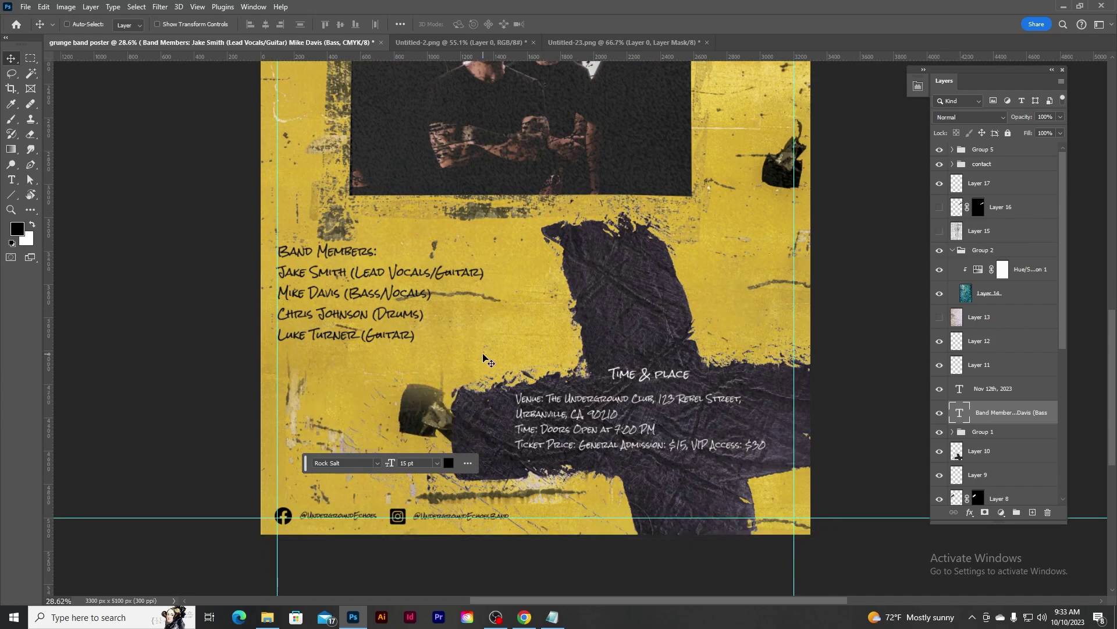
# Step: Check the font size of the band members text and set the venue details text to 12 pt
pyautogui.doubleClick(960, 415)
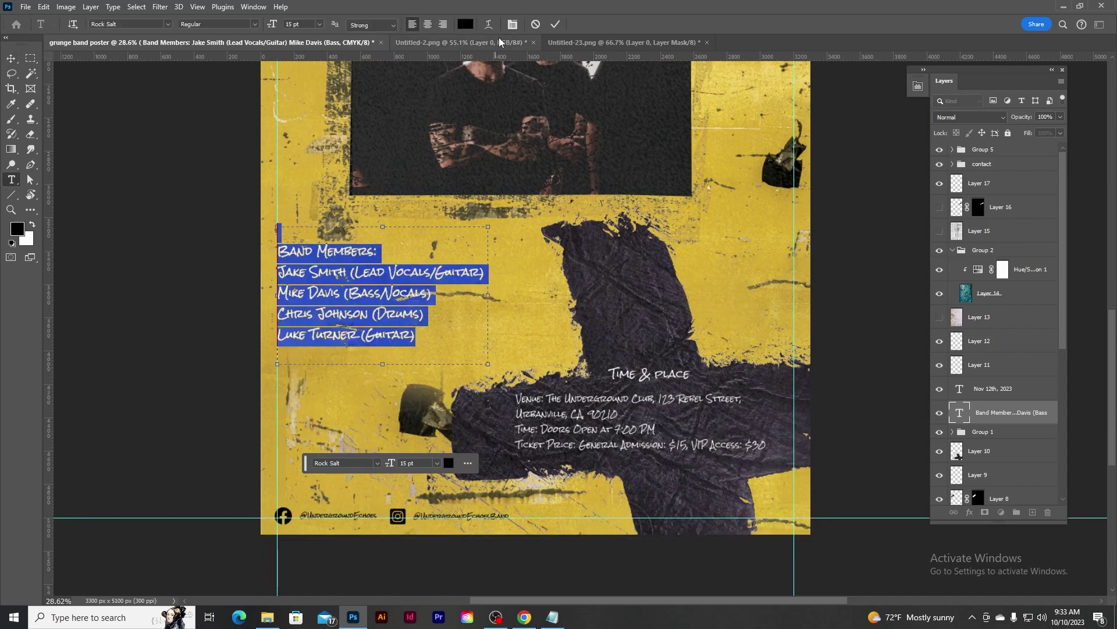
pyautogui.click(556, 24)
pyautogui.click(617, 420)
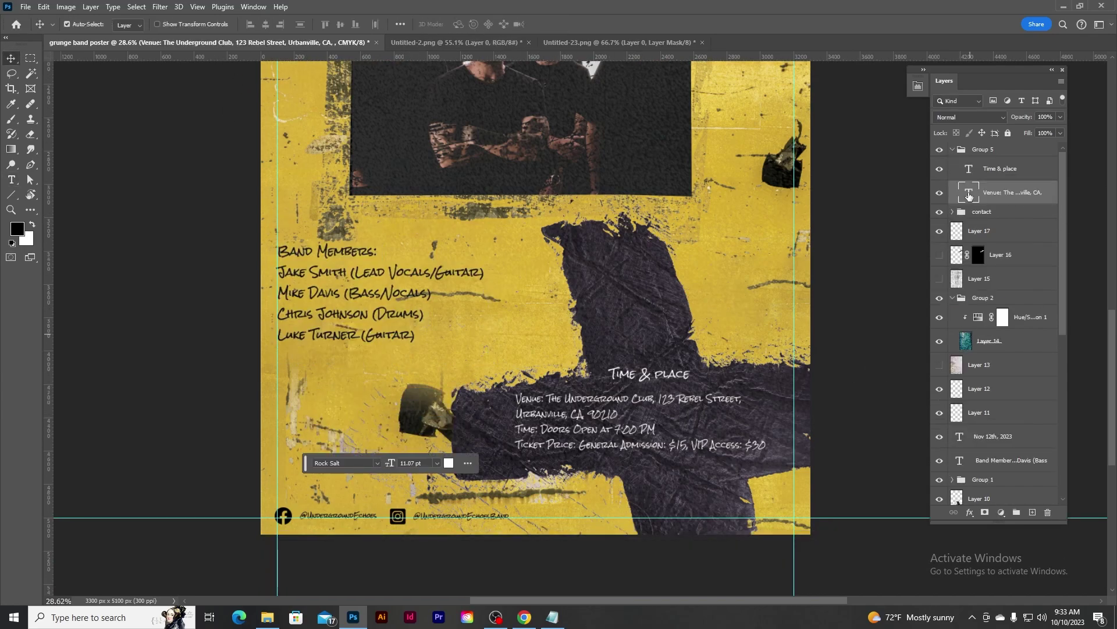
pyautogui.doubleClick(617, 420)
pyautogui.click(319, 24)
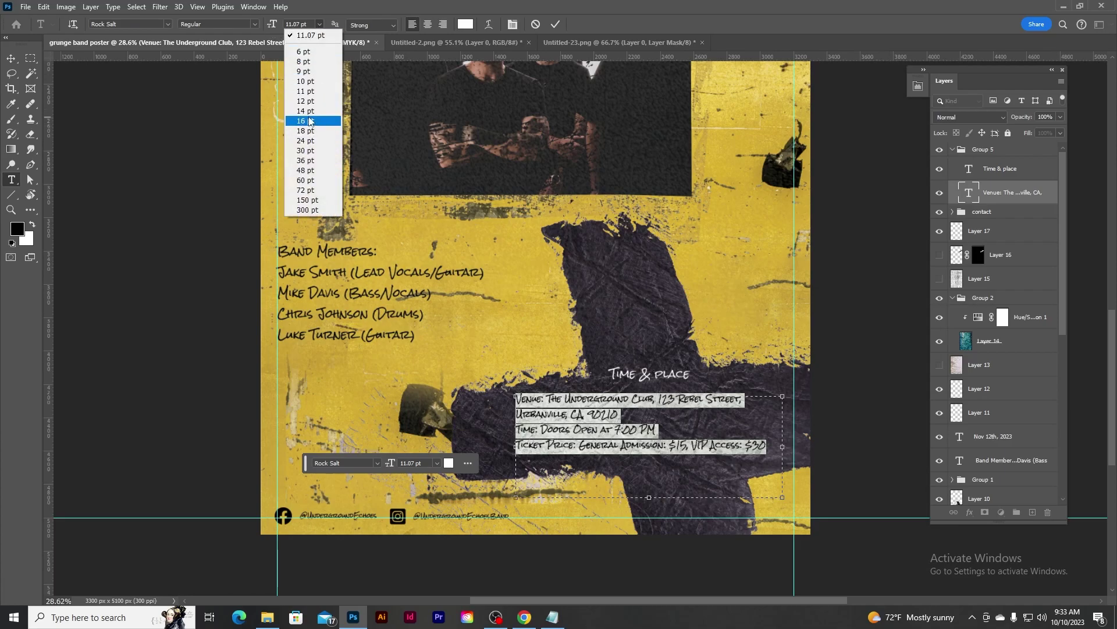
pyautogui.click(308, 103)
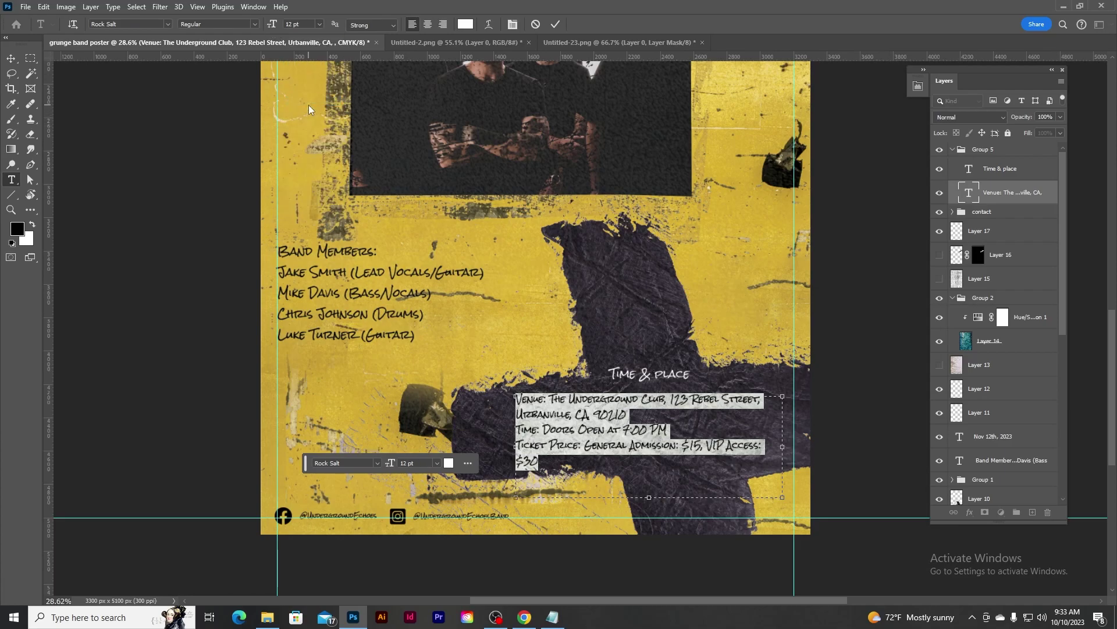
pyautogui.click(556, 24)
pyautogui.press('v')
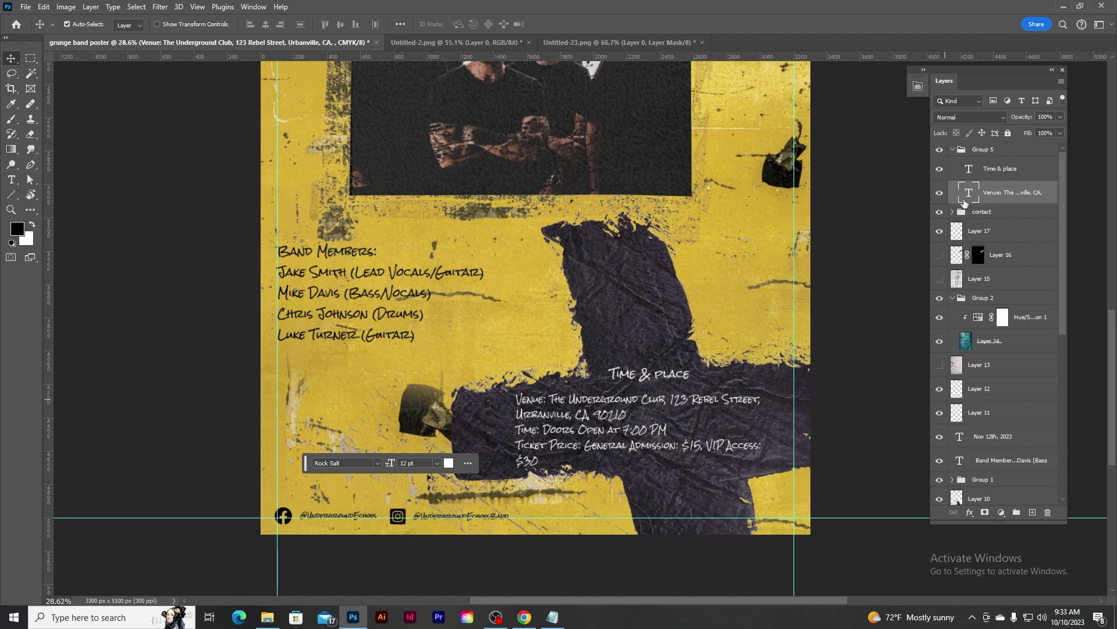
# Step: Shorten "General Admission" to "General" in the ticket price line of the venue details
pyautogui.doubleClick(965, 196)
pyautogui.click(630, 445)
pyautogui.press('Delete')
pyautogui.press('Delete')
pyautogui.press('Delete')
pyautogui.press('Delete')
pyautogui.press('Delete')
pyautogui.press('Delete')
pyautogui.press('Delete')
pyautogui.press('Delete')
pyautogui.press('Delete')
pyautogui.press('Delete')
pyautogui.press('Delete')
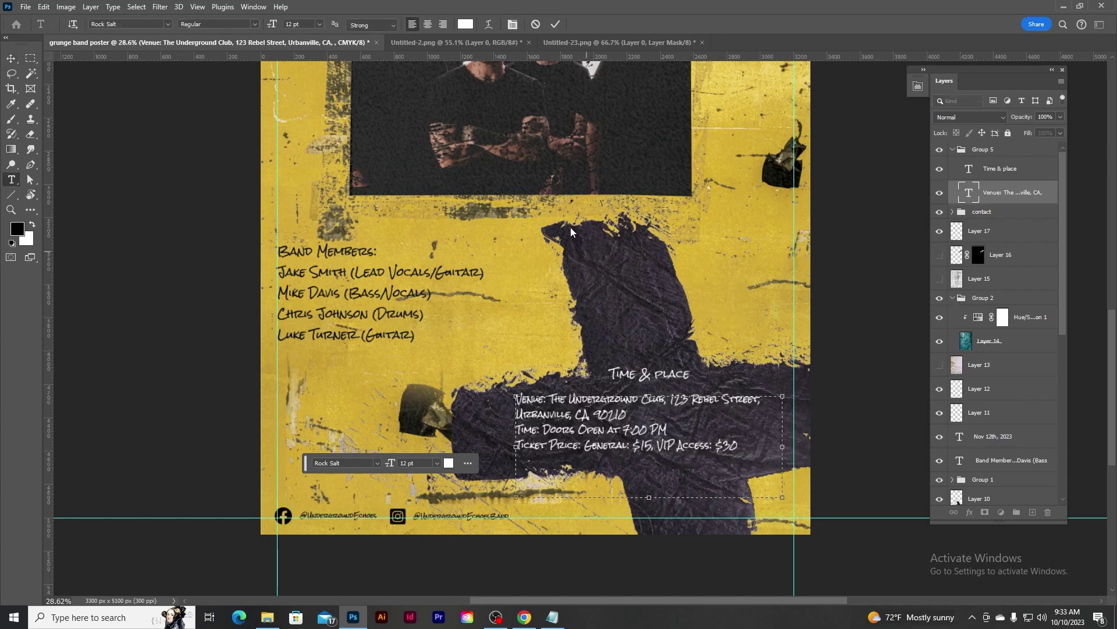
pyautogui.click(556, 24)
pyautogui.press('v')
# Step: Move the contact group with the social media handles inside the lower-left corner of the margin guides
pyautogui.scroll(-2, 303, 404)
pyautogui.scroll(2, 303, 404)
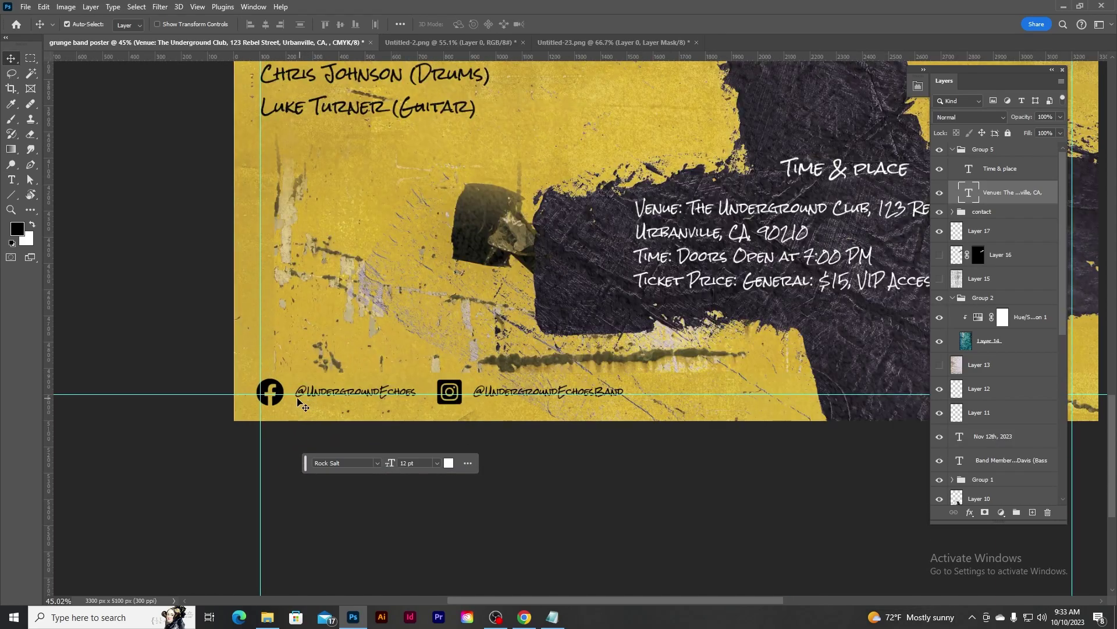
pyautogui.click(303, 404)
pyautogui.click(982, 211)
pyautogui.click(67, 24)
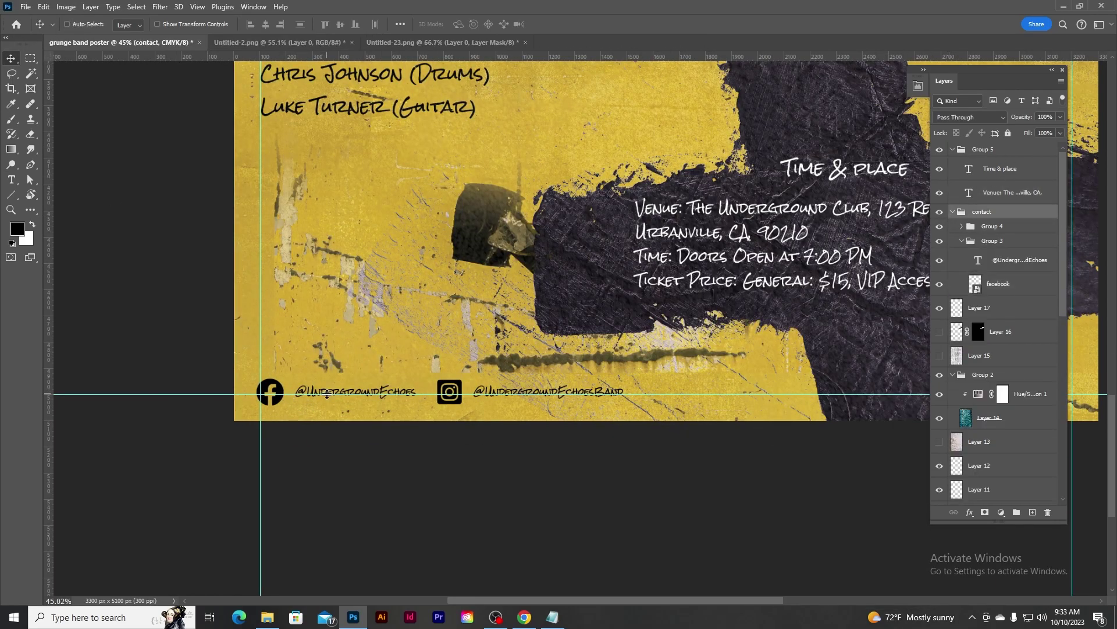
pyautogui.moveTo(346, 376)
pyautogui.mouseDown()
pyautogui.moveTo(368, 341)
pyautogui.moveTo(350, 366)
pyautogui.mouseUp()
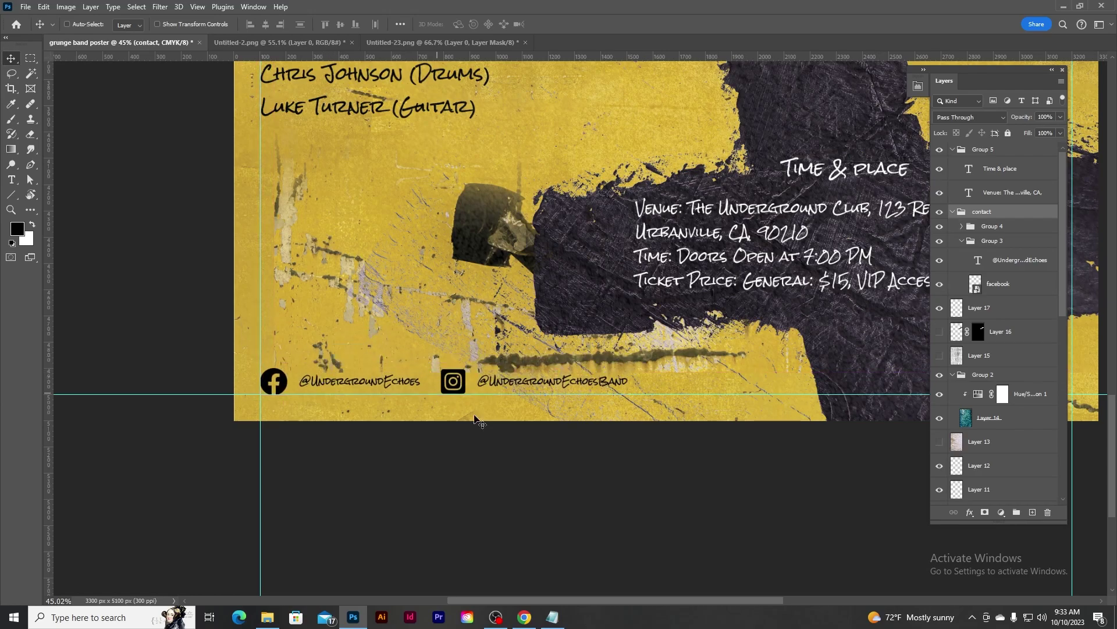
pyautogui.moveTo(550, 381); pyautogui.dragTo(551, 385)
# Step: Nudge the group with the "Time & place" heading and venue details slightly down on the black X and hide the guides
pyautogui.scroll(2, 553, 384)
pyautogui.scroll(-3, 559, 378)
pyautogui.scroll(1, 628, 326)
pyautogui.scroll(-2, 782, 420)
pyautogui.scroll(3, 783, 395)
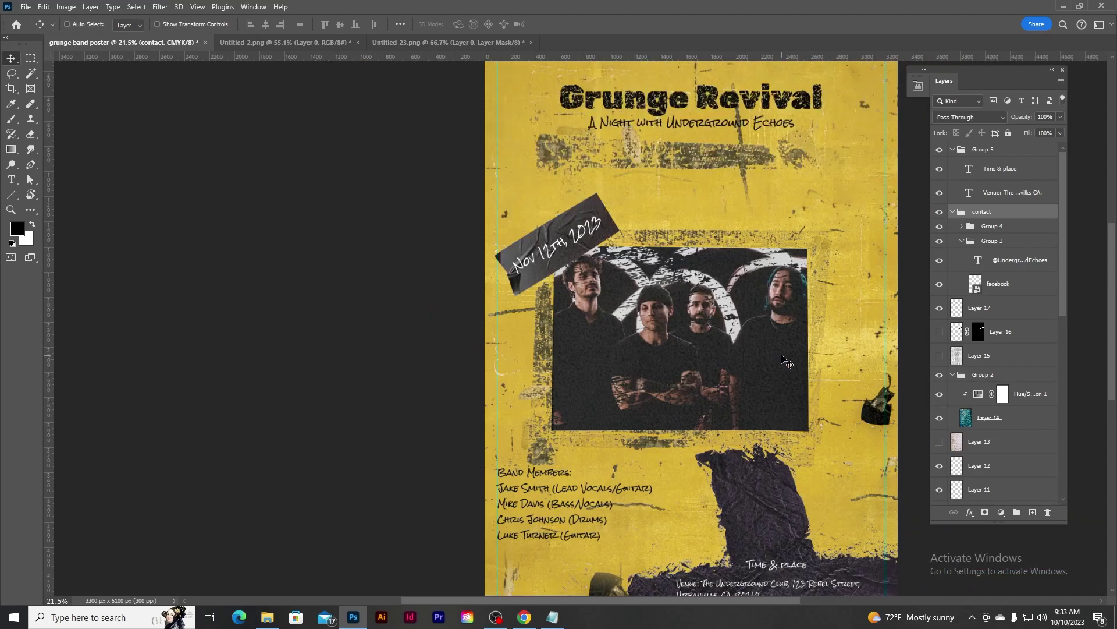
pyautogui.scroll(-3, 784, 361)
pyautogui.scroll(2, 783, 361)
pyautogui.scroll(-3, 757, 407)
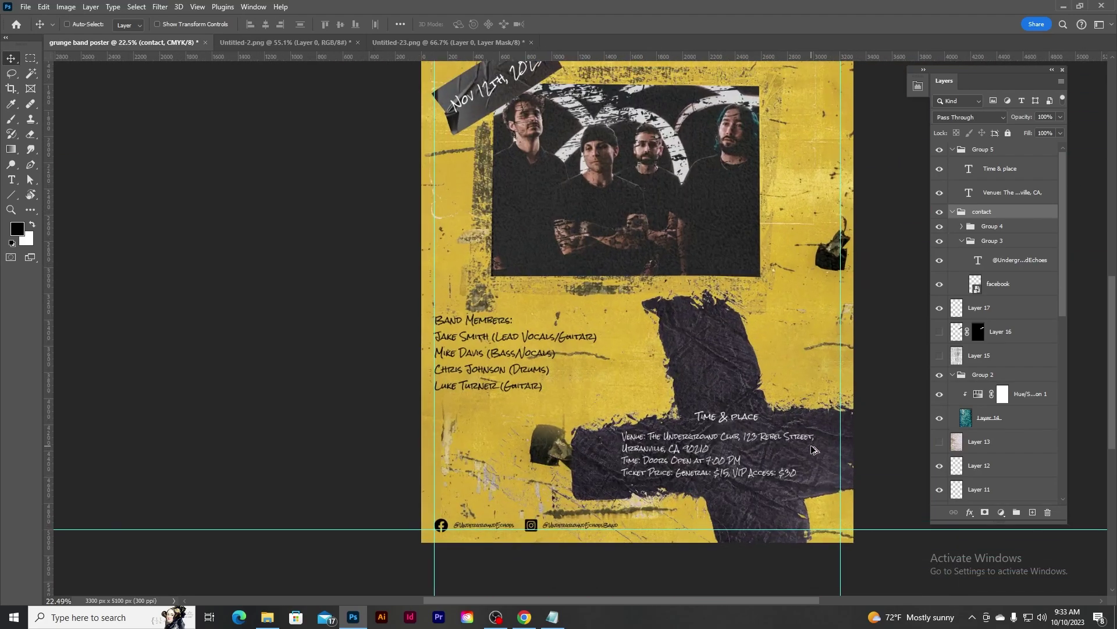
pyautogui.click(990, 148)
pyautogui.moveTo(698, 344)
pyautogui.mouseDown()
pyautogui.moveTo(636, 361)
pyautogui.moveTo(698, 348)
pyautogui.mouseUp()
pyautogui.scroll(-1, 695, 348)
pyautogui.moveTo(751, 195); pyautogui.dragTo(665, 261)
pyautogui.hotkey('ctrl', ';')
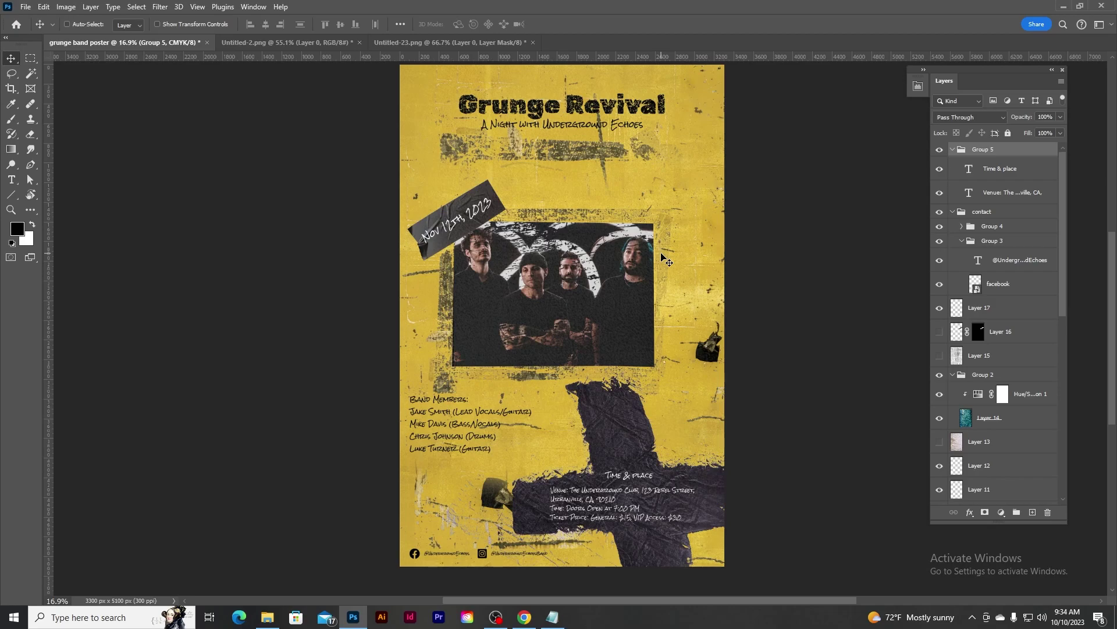
# Step: Collapse the contact group and move the band members text slightly right, farther in from the poster's left edge
pyautogui.scroll(-1, 666, 262)
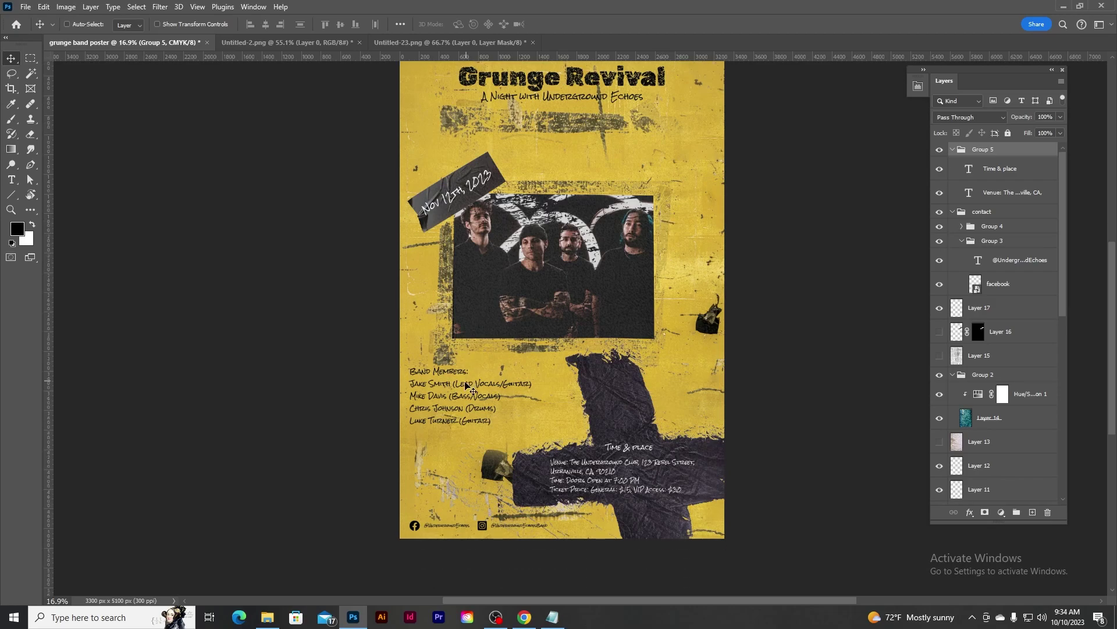
pyautogui.click(1017, 264)
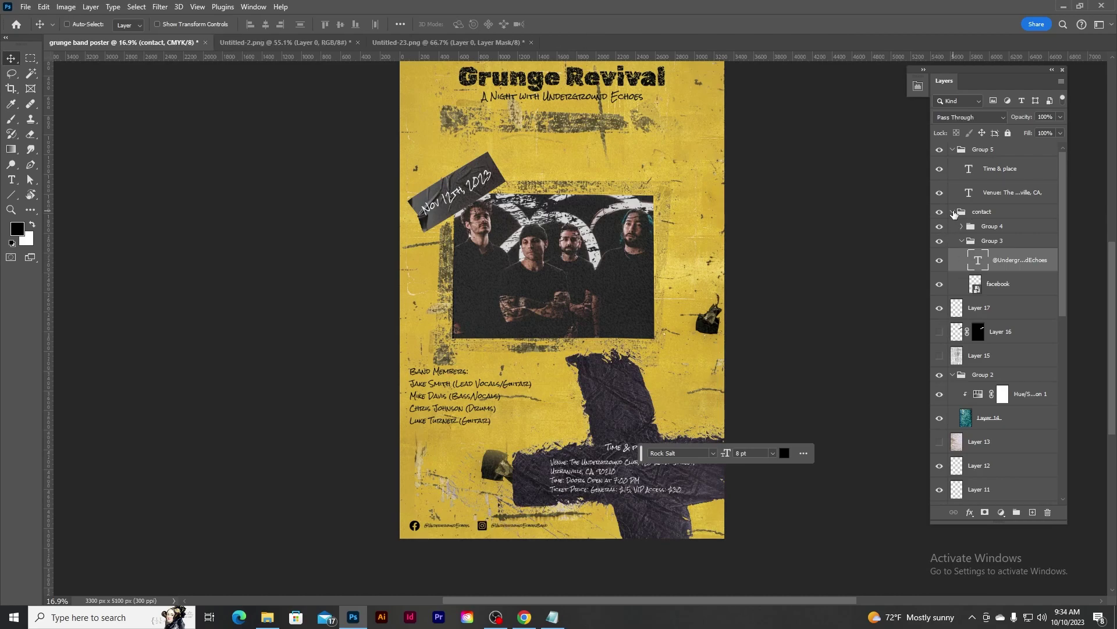
pyautogui.click(954, 213)
pyautogui.click(965, 461)
pyautogui.moveTo(475, 388); pyautogui.dragTo(493, 386)
pyautogui.scroll(2, 633, 286)
pyautogui.scroll(-1, 632, 286)
pyautogui.scroll(3, 632, 285)
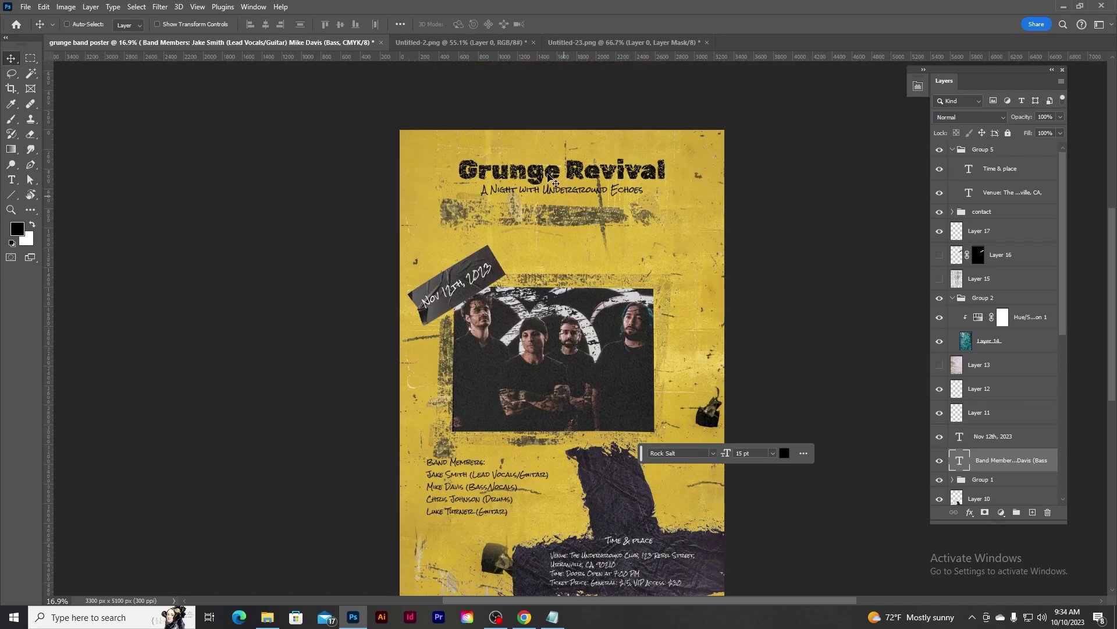
pyautogui.scroll(-3, 580, 280)
pyautogui.scroll(2, 762, 298)
pyautogui.scroll(1, 762, 301)
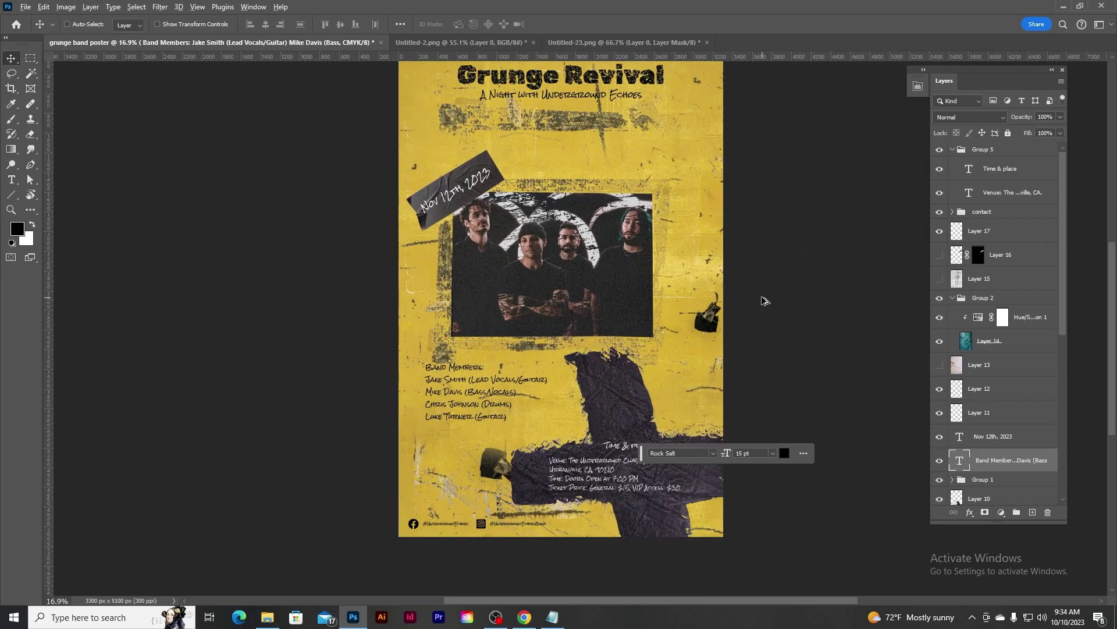
# Step: Switch the visibility of the Layer 14 texture off and on to check its effect on the poster
pyautogui.scroll(2, 489, 259)
pyautogui.scroll(2, 438, 283)
pyautogui.click(1022, 247)
pyautogui.click(85, 26)
pyautogui.click(491, 325)
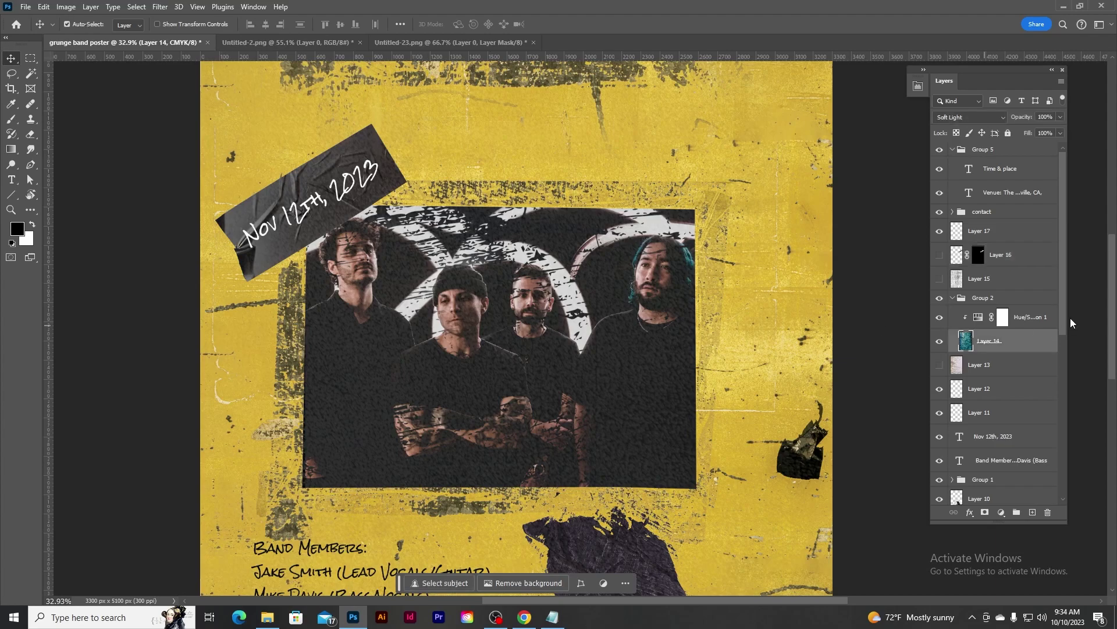
pyautogui.scroll(-5, 786, 374)
pyautogui.click(939, 342)
pyautogui.click(939, 342)
# Step: Switch the Shape 1 layer off and on to check how it frames the band photo
pyautogui.click(983, 364)
pyautogui.scroll(-3, 982, 366)
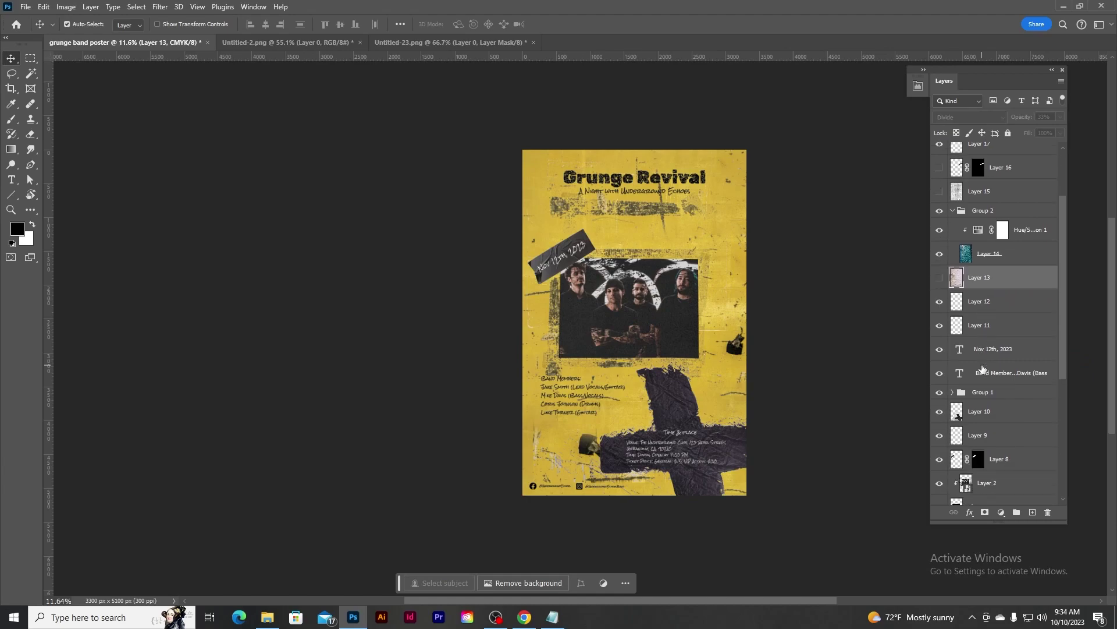
pyautogui.scroll(-3, 939, 414)
pyautogui.click(939, 420)
pyautogui.click(940, 420)
pyautogui.click(983, 419)
pyautogui.scroll(5, 750, 257)
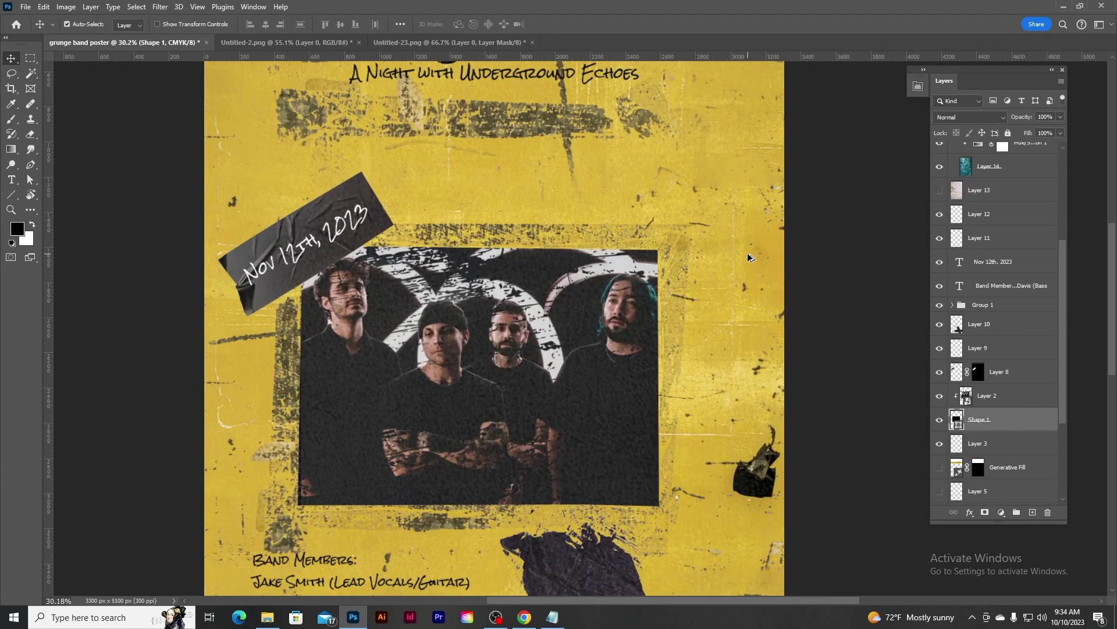
# Step: Add a Brightness/Contrast adjustment above the band photo in Layer 2 with brightness 18 and contrast 10
pyautogui.scroll(-2, 750, 257)
pyautogui.click(1001, 512)
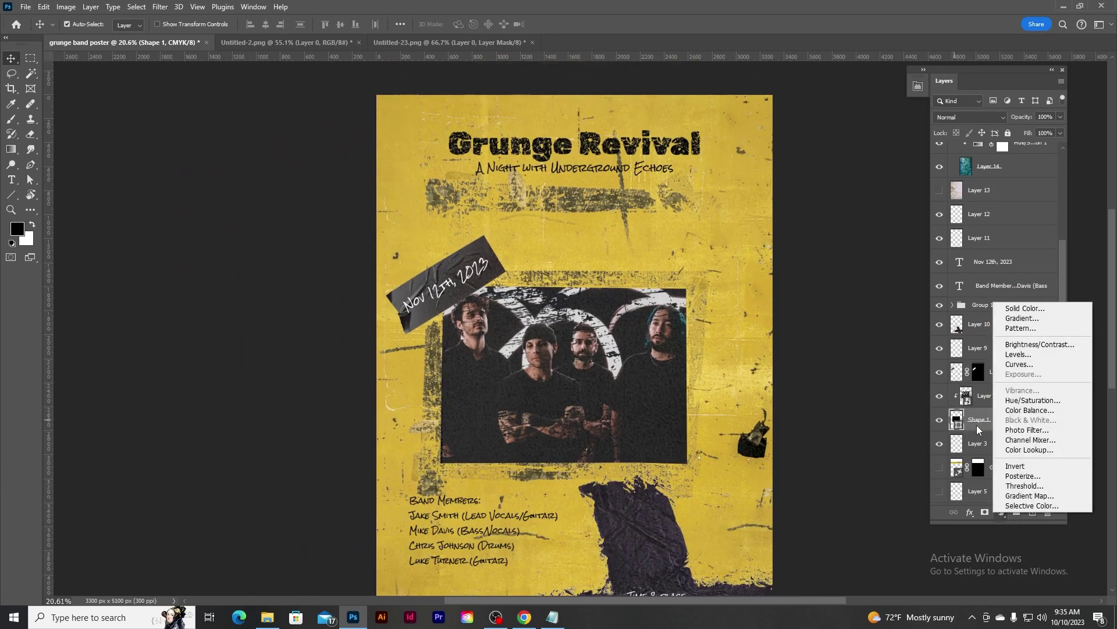
pyautogui.click(983, 397)
pyautogui.click(939, 396)
pyautogui.click(939, 397)
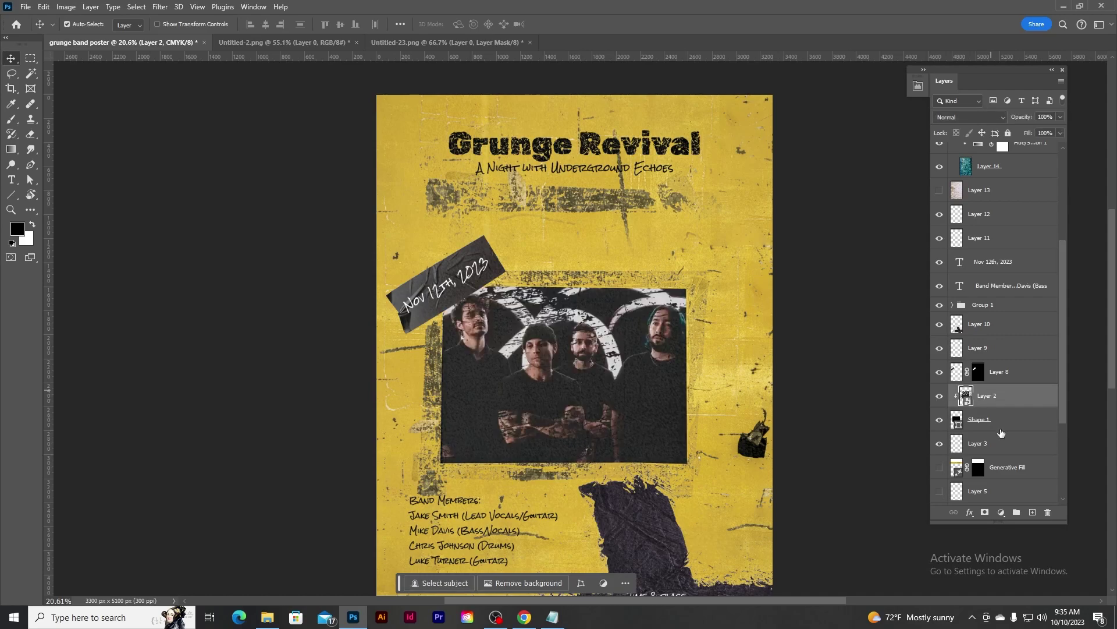
pyautogui.click(1002, 512)
pyautogui.click(1024, 354)
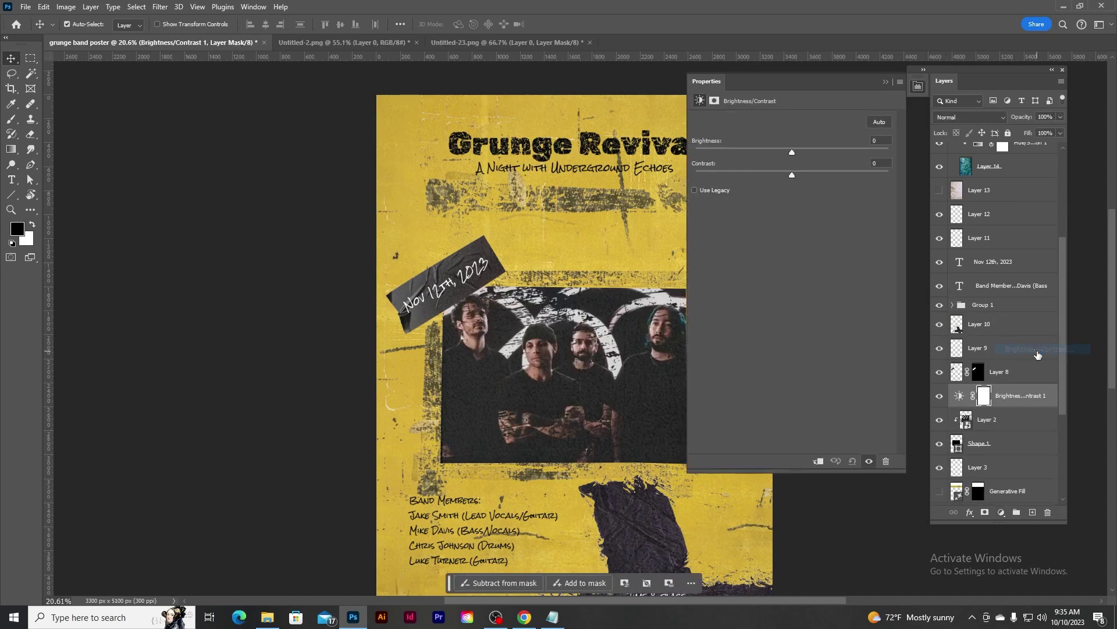
pyautogui.moveTo(792, 152); pyautogui.dragTo(798, 155)
pyautogui.click(802, 174)
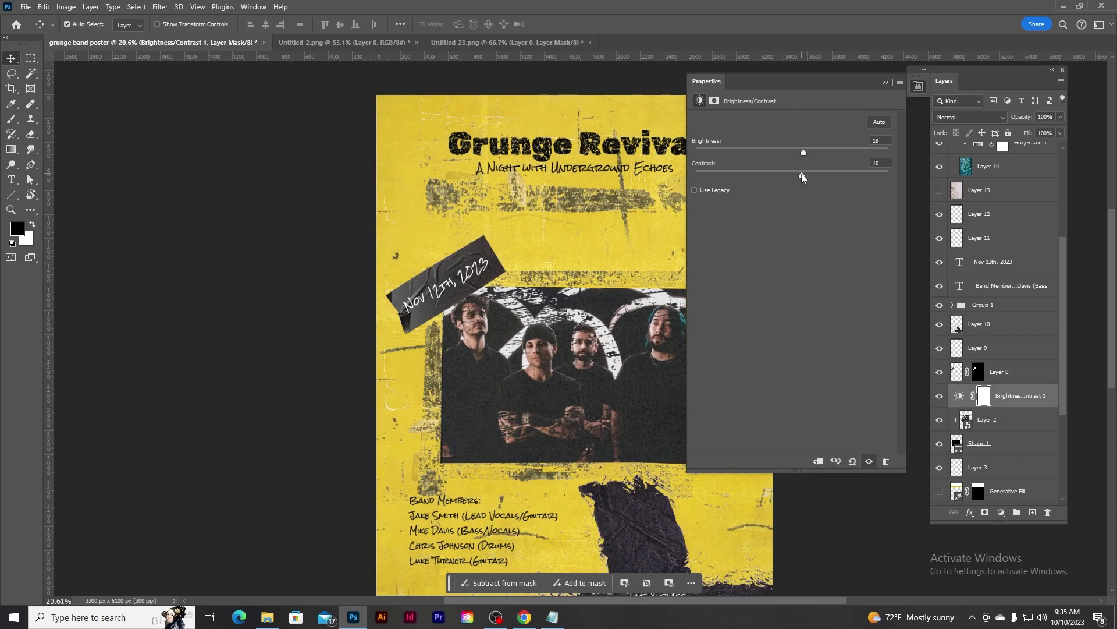
pyautogui.click(885, 82)
# Step: Compare the poster with the Brightness/Contrast adjustment switched off and on, at full view and close up
pyautogui.scroll(-2, 793, 271)
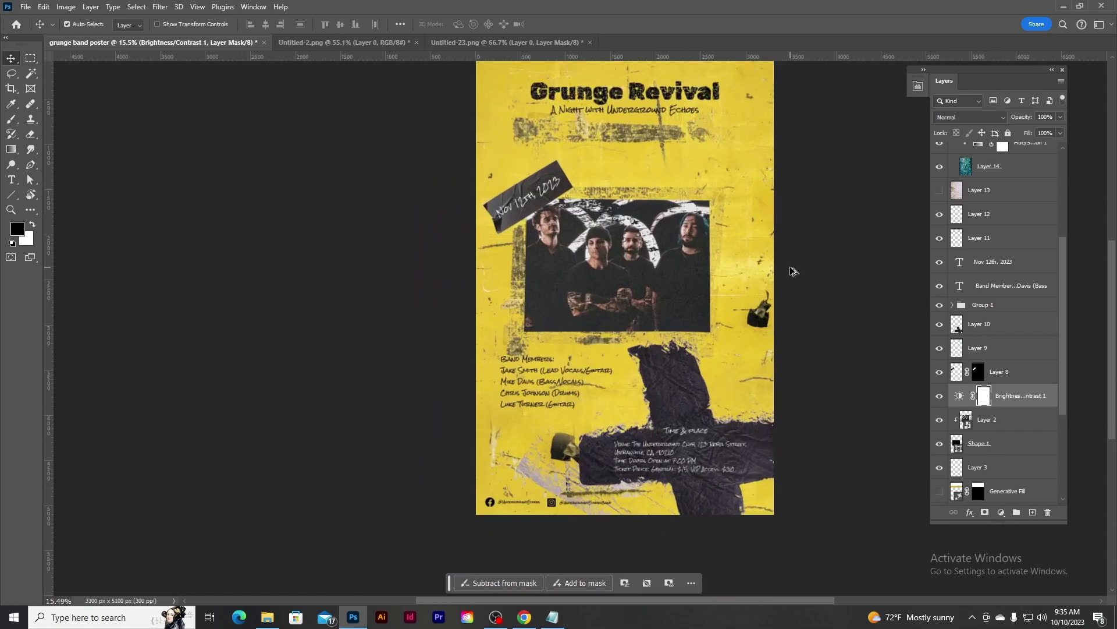
pyautogui.click(940, 399)
pyautogui.click(940, 398)
pyautogui.scroll(3, 779, 233)
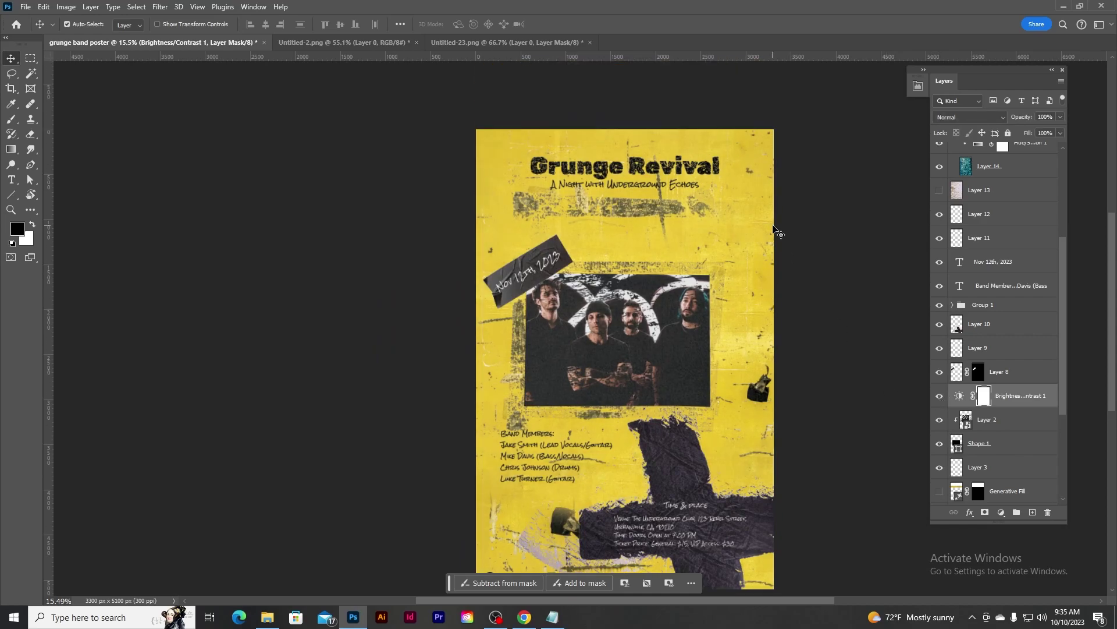
pyautogui.scroll(-2, 779, 233)
pyautogui.click(940, 398)
pyautogui.click(940, 398)
pyautogui.scroll(4, 843, 281)
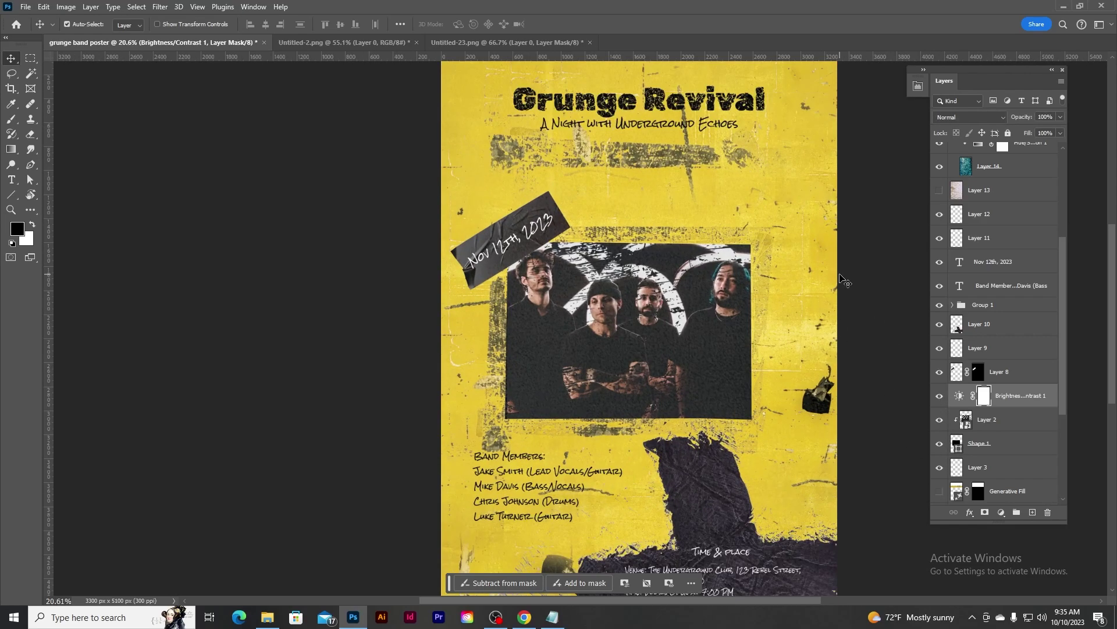
pyautogui.scroll(-2, 839, 279)
pyautogui.scroll(-2, 843, 281)
pyautogui.scroll(1, 769, 361)
# Step: Clip the Brightness/Contrast adjustment to the band photo in Layer 2 and keep the adjustment visible
pyautogui.click(940, 398)
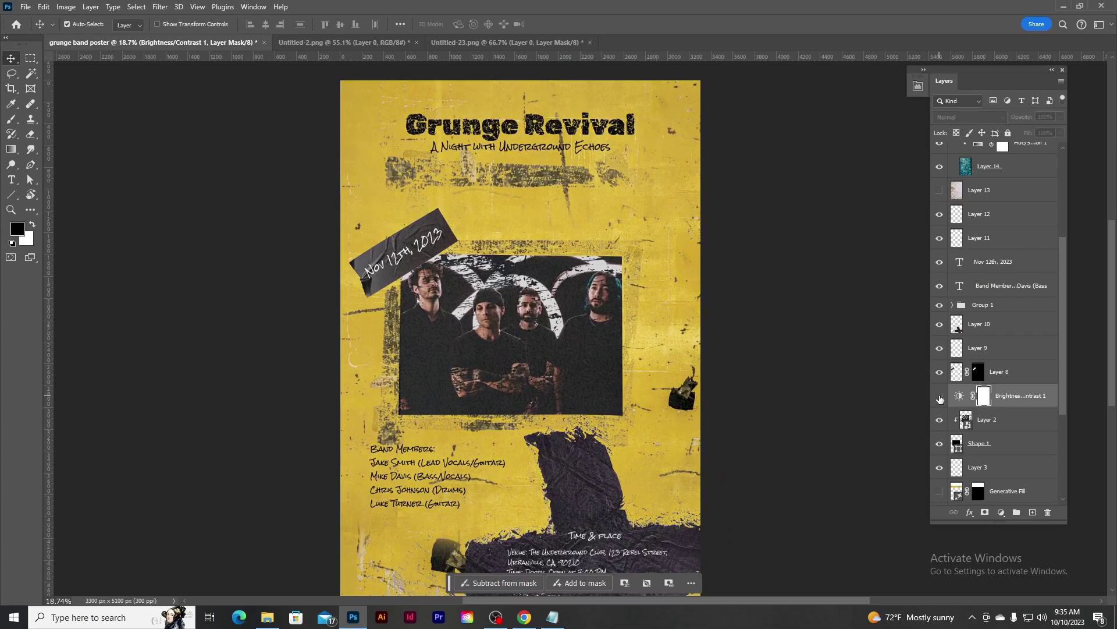
pyautogui.hotkey('ctrl', 'alt', 'g')
pyautogui.click(940, 399)
pyautogui.scroll(-2, 782, 307)
pyautogui.scroll(1, 782, 307)
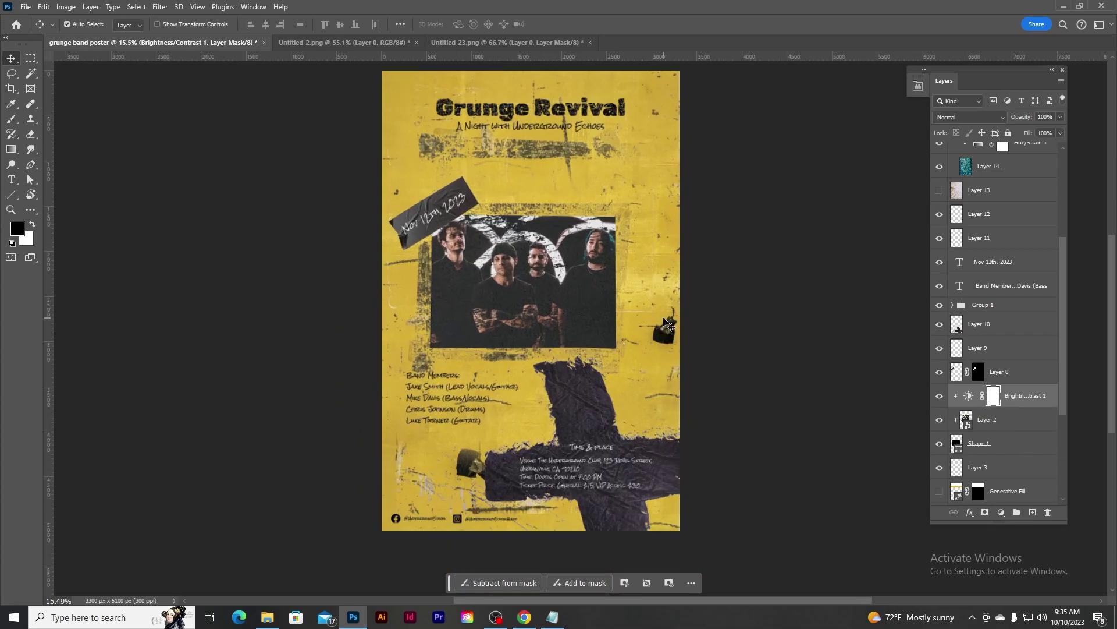
pyautogui.scroll(-1, 782, 307)
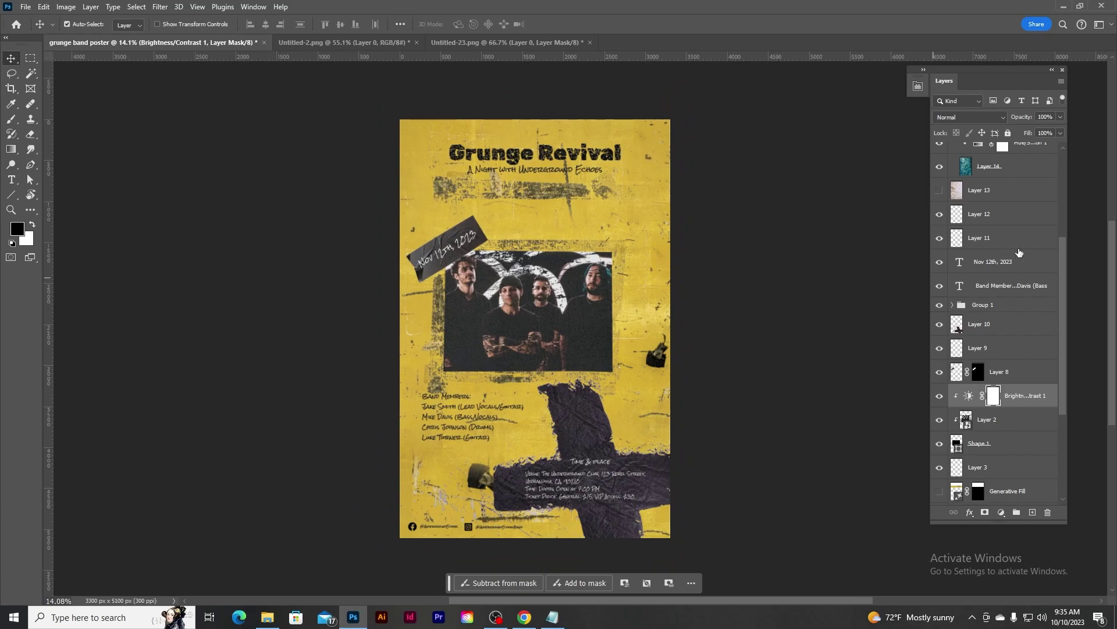
pyautogui.click(26, 6)
pyautogui.press('Escape')
pyautogui.scroll(1, 582, 274)
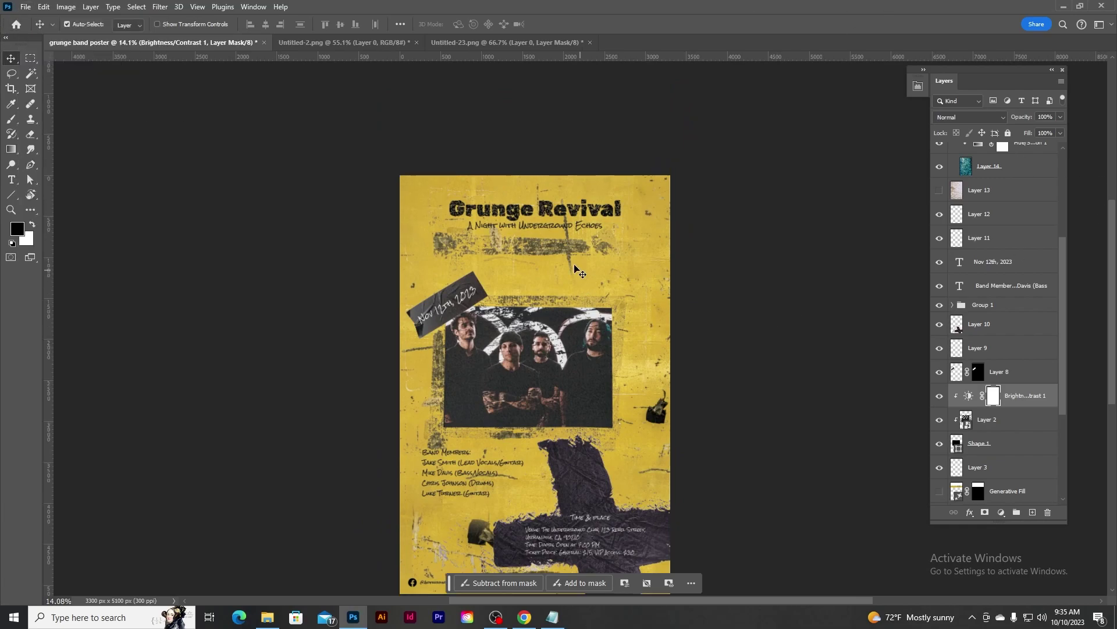
# Step: Toggle the visibility of Group 1 to check that it holds the "Grunge Revival" title and subtitle
pyautogui.click(550, 210)
pyautogui.scroll(4, 1051, 207)
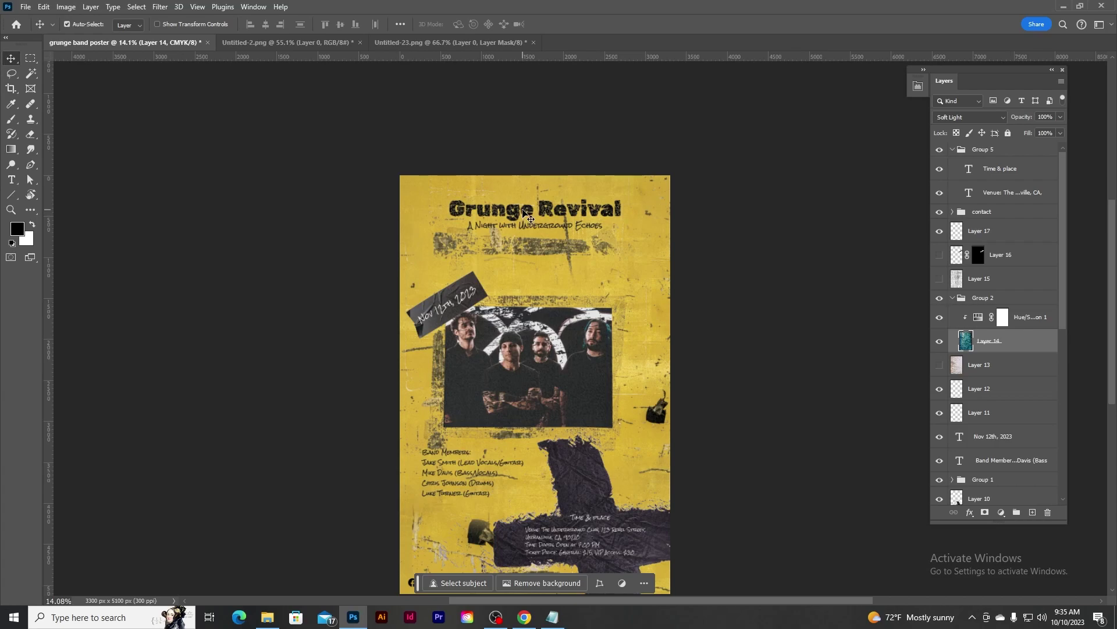
pyautogui.scroll(-3, 982, 431)
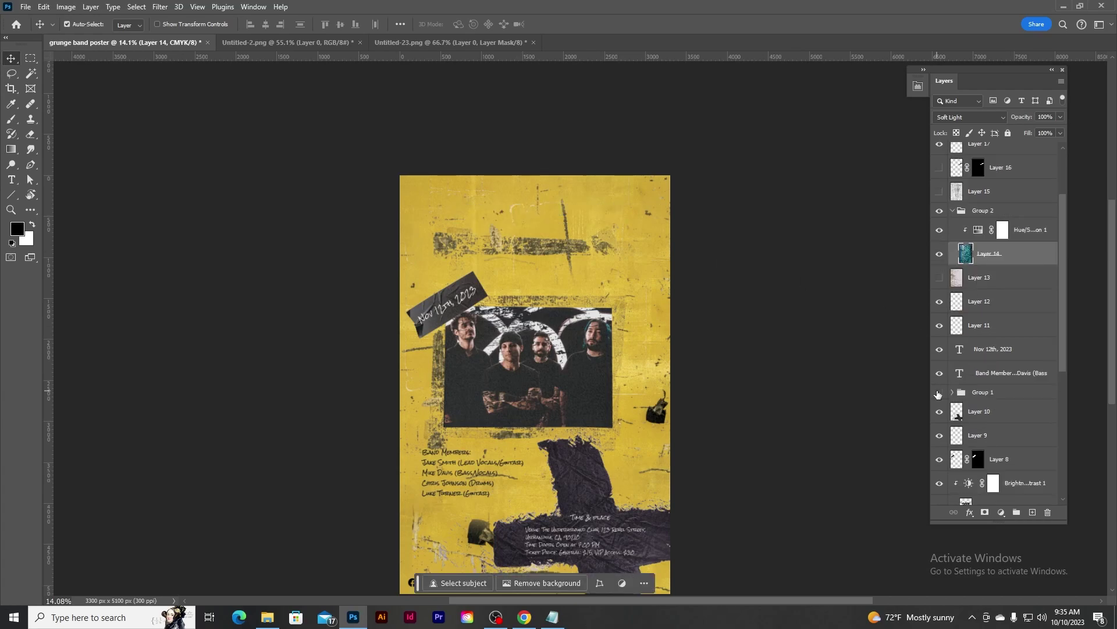
pyautogui.click(961, 392)
pyautogui.scroll(-1, 507, 439)
pyautogui.scroll(1, 506, 439)
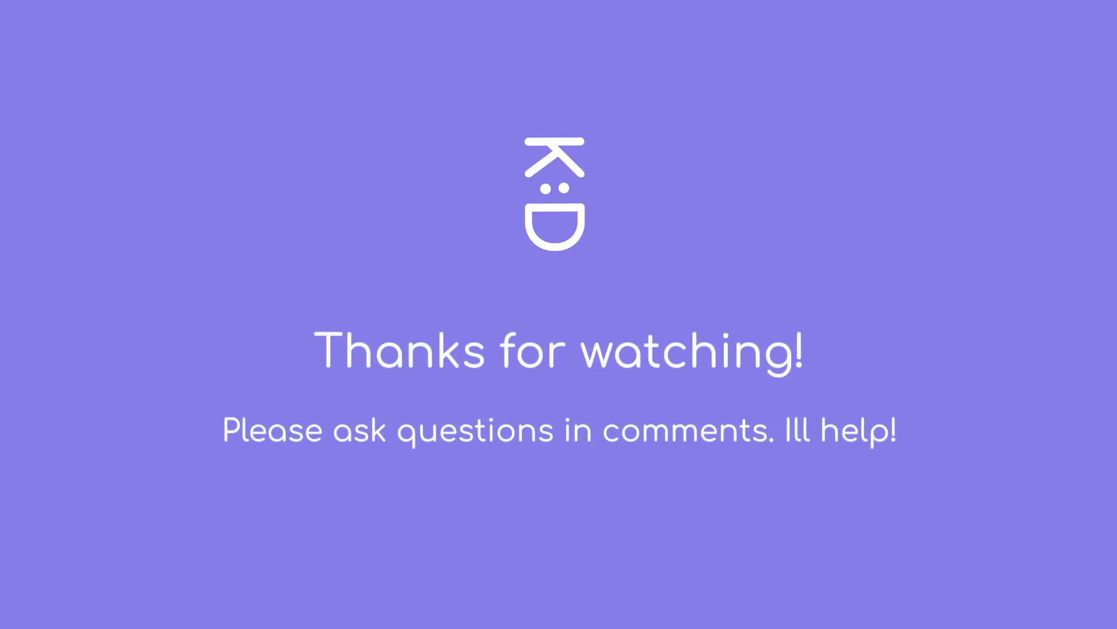